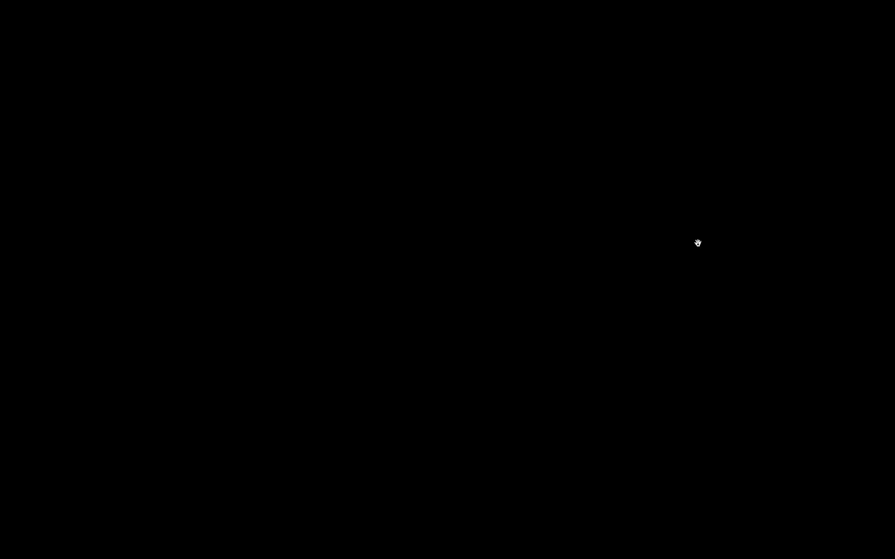
- Exit the Bridge slideshow and reposition Bridge to show the Photoshop 3D folder with figur.dae
{"action": "left_click", "coordinate": [698, 243]}
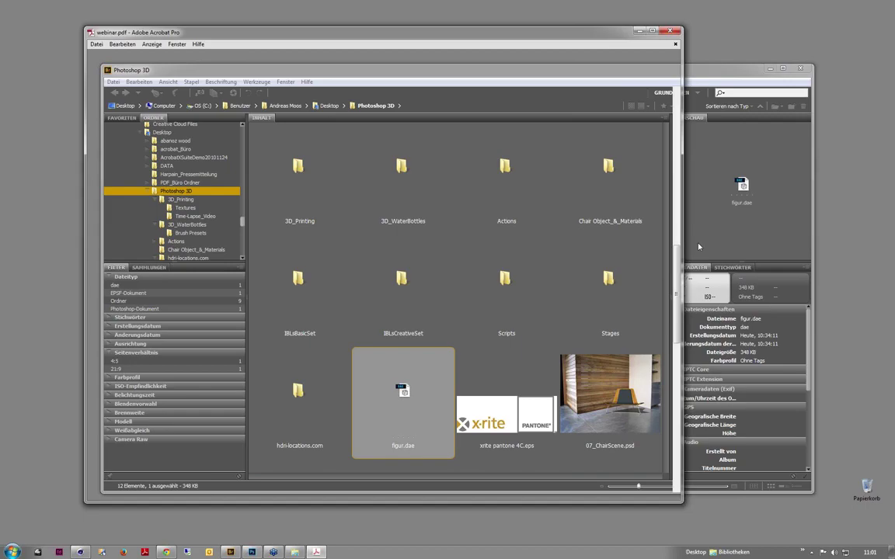
{"action": "left_click_drag", "start_coordinate": [612, 74], "coordinate": [618, 65]}
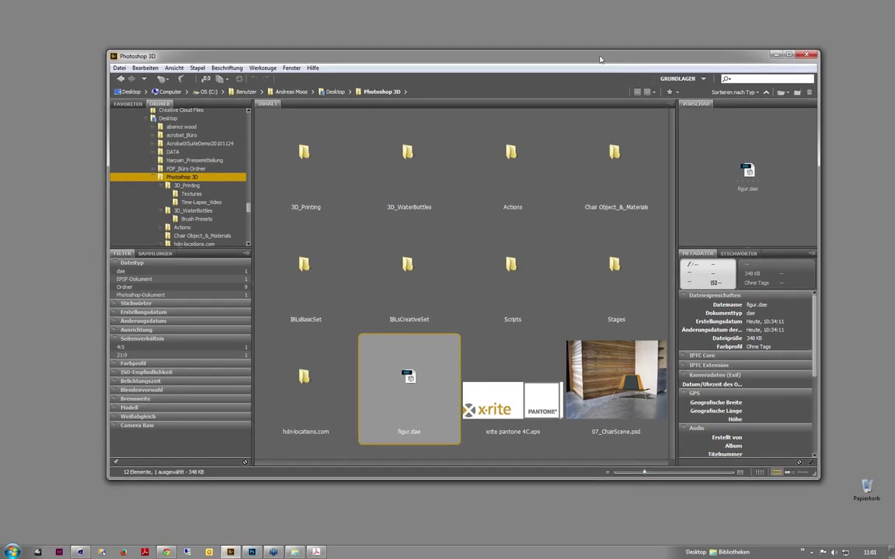
{"action": "left_click_drag", "start_coordinate": [596, 59], "coordinate": [588, 59]}
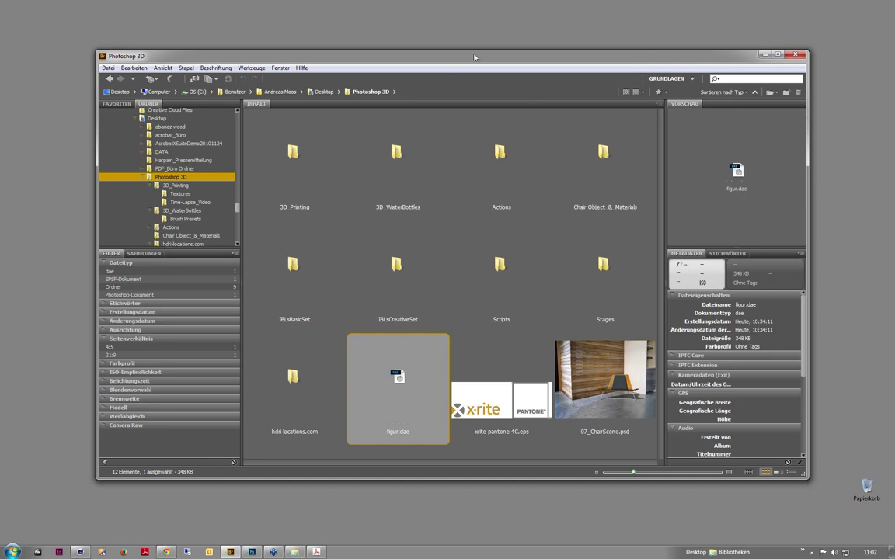
{"action": "left_click_drag", "start_coordinate": [472, 56], "coordinate": [464, 53]}
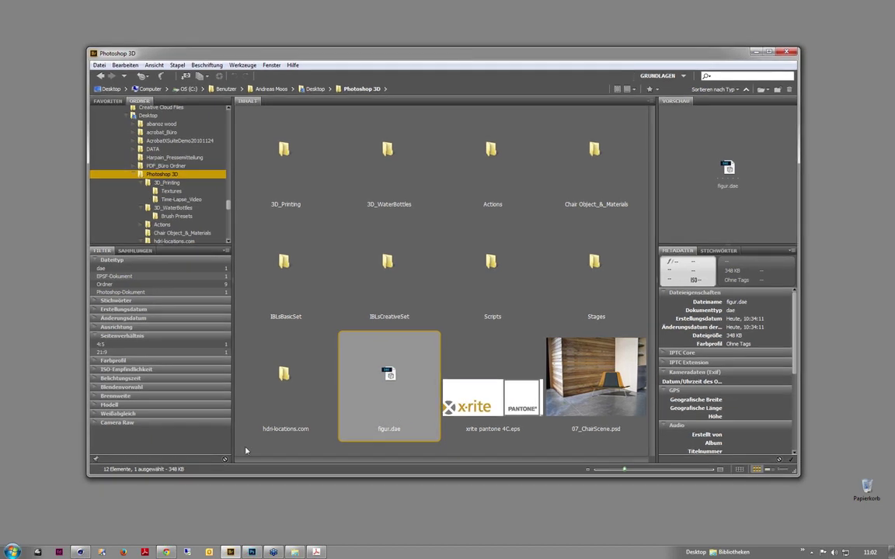
- Bring Photoshop to the front and choose the 3D workspace from the workspace list
{"action": "left_click", "coordinate": [258, 553]}
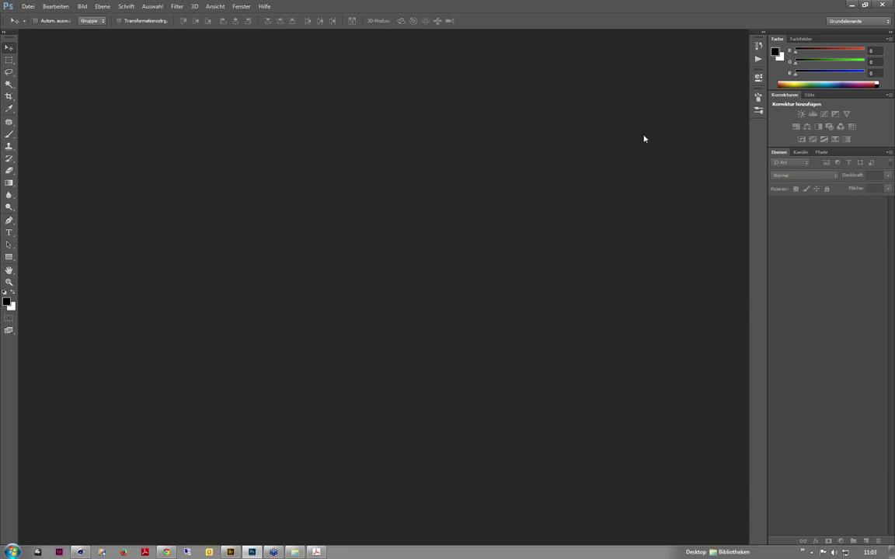
{"action": "left_click", "coordinate": [854, 21]}
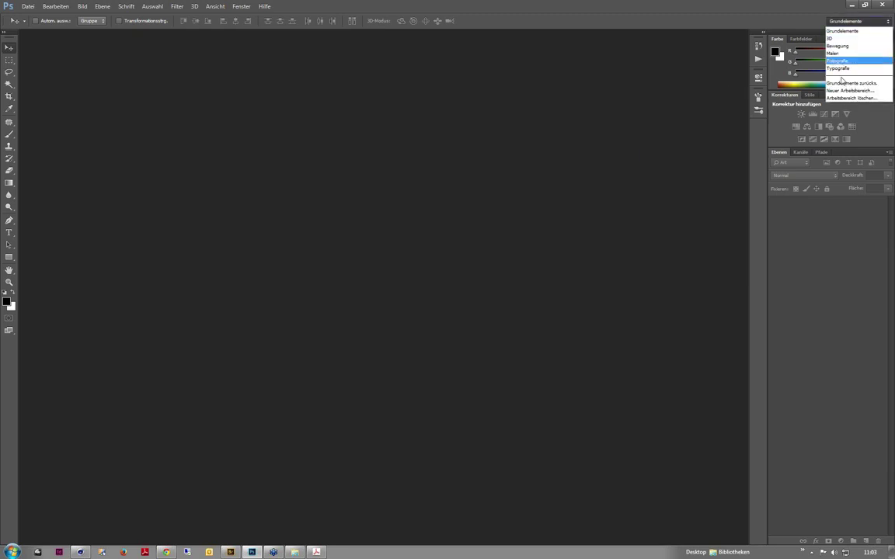
{"action": "left_click", "coordinate": [833, 38]}
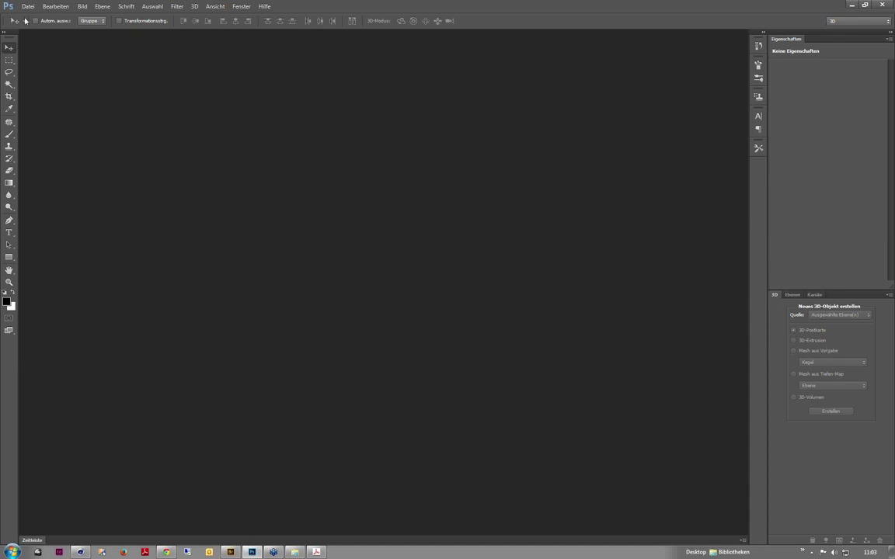
{"action": "left_click", "coordinate": [55, 6]}
{"action": "mouse_move", "coordinate": [69, 351]}
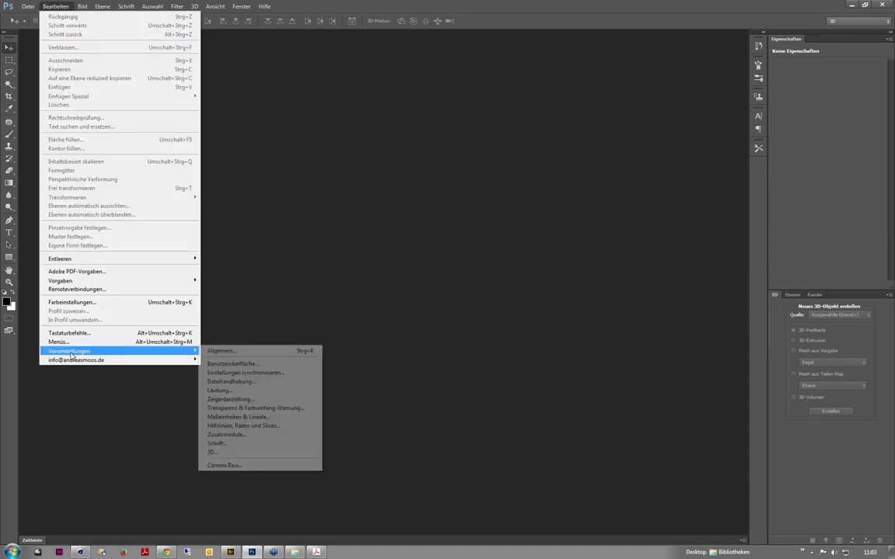
{"action": "left_click", "coordinate": [248, 351]}
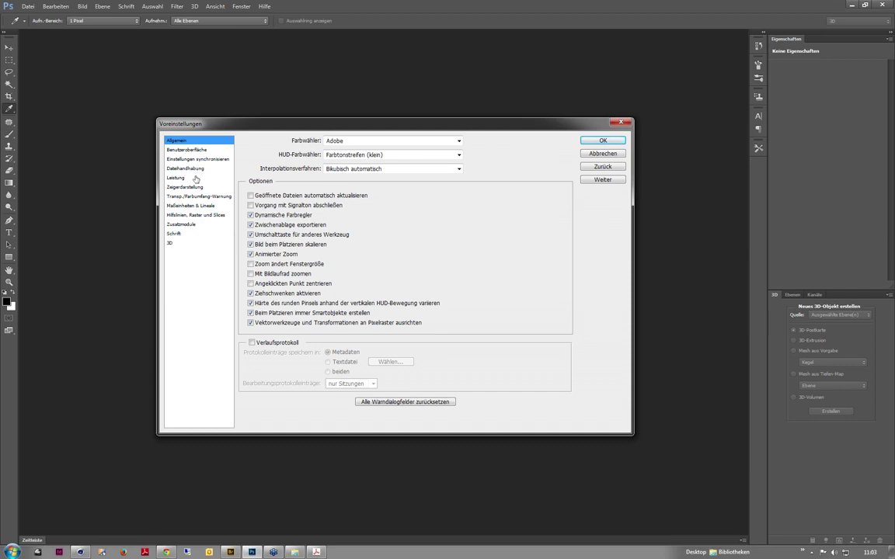
{"action": "left_click", "coordinate": [195, 178]}
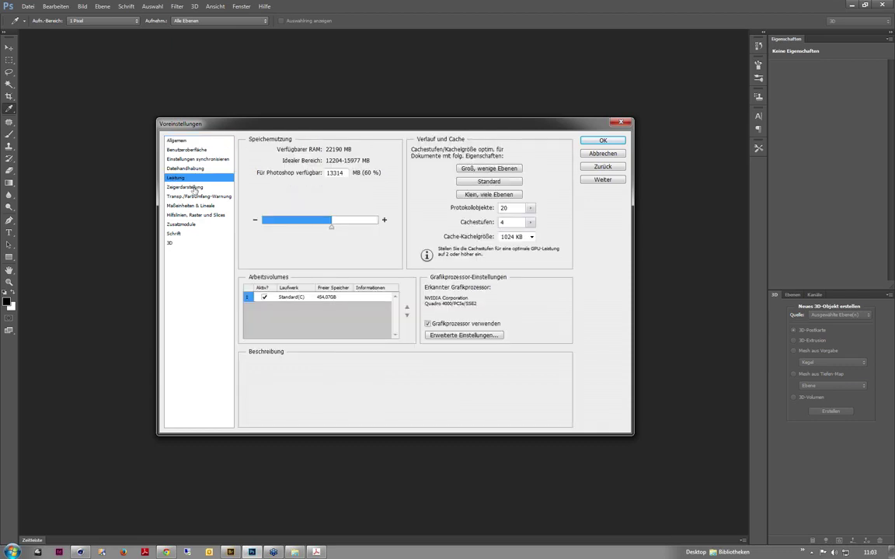
{"action": "left_click", "coordinate": [193, 159]}
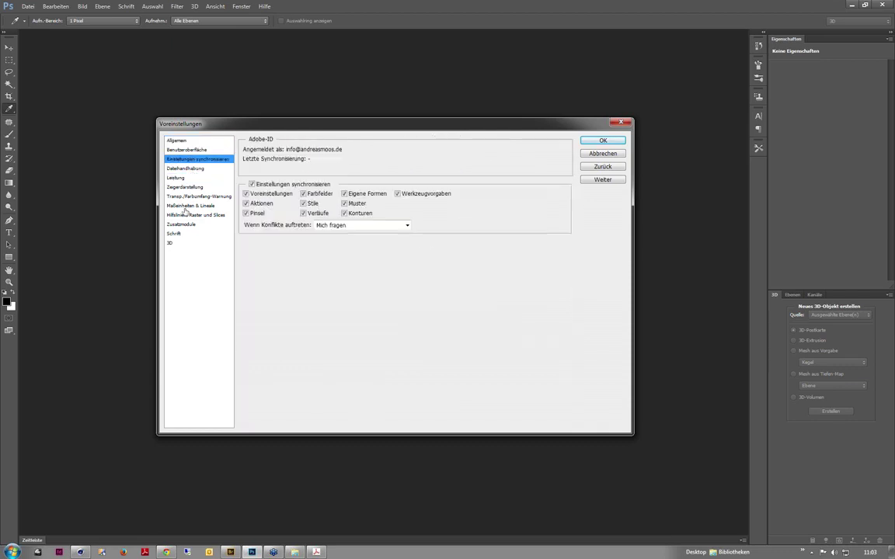
{"action": "left_click", "coordinate": [170, 243]}
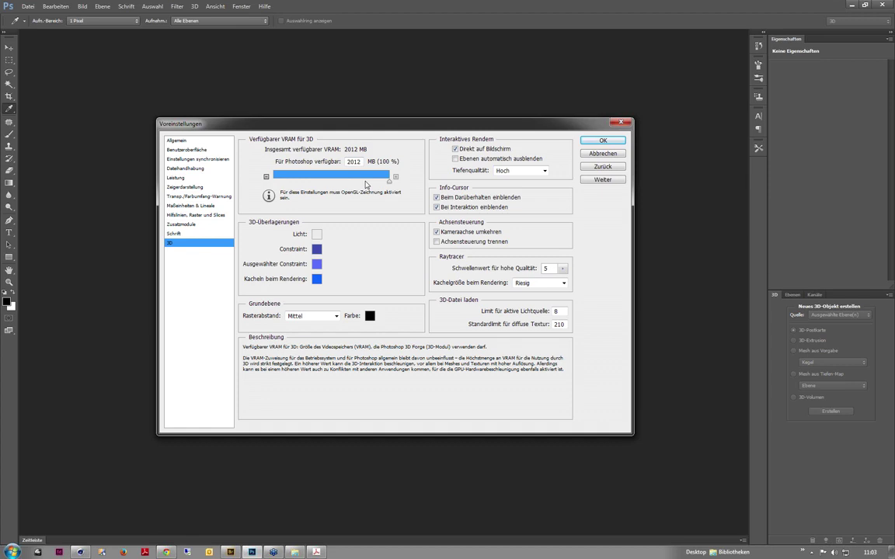
{"action": "left_click", "coordinate": [176, 140]}
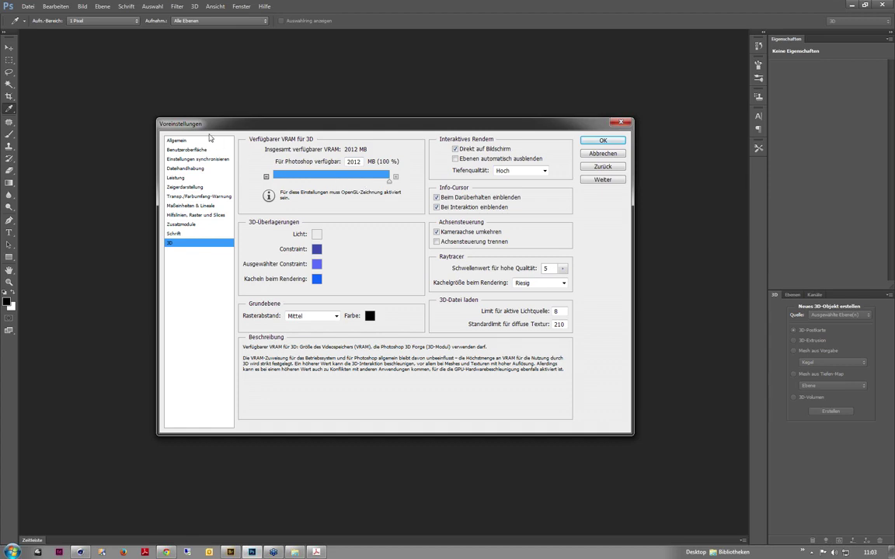
{"action": "left_click", "coordinate": [611, 183]}
{"action": "left_click", "coordinate": [611, 183]}
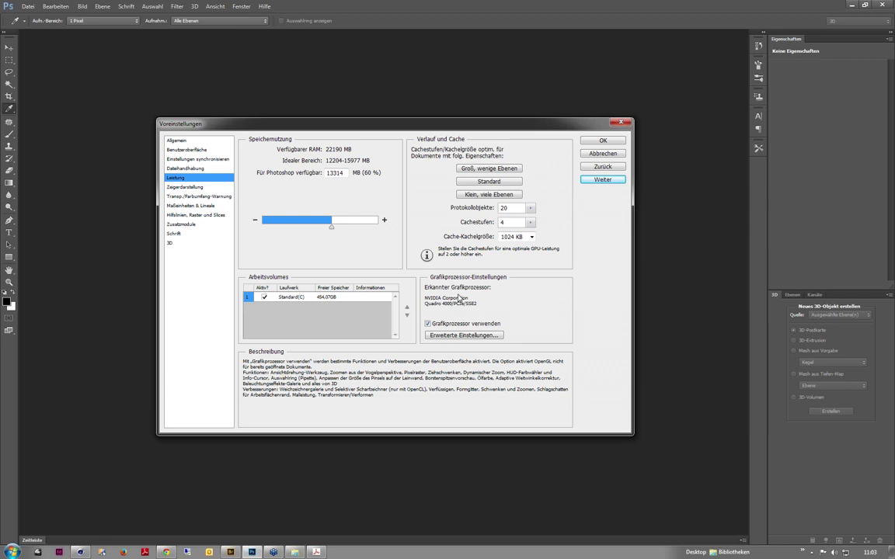
{"action": "left_click", "coordinate": [427, 324]}
{"action": "left_click", "coordinate": [427, 323]}
{"action": "left_click_drag", "start_coordinate": [511, 128], "coordinate": [533, 132]}
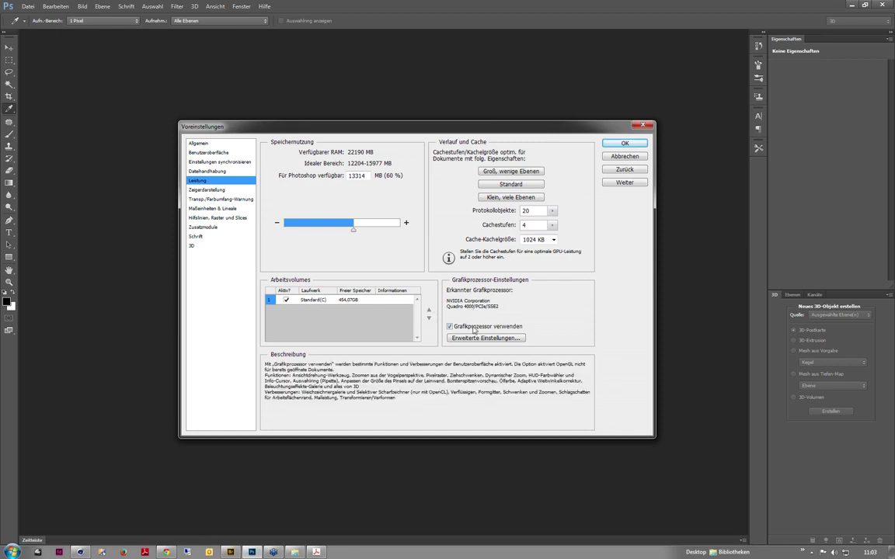
{"action": "left_click", "coordinate": [485, 338]}
{"action": "left_click", "coordinate": [533, 161]}
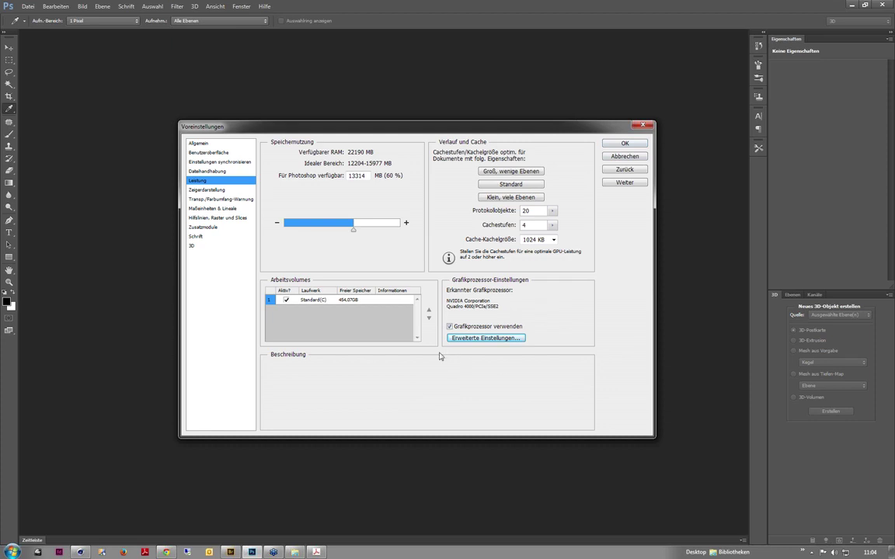
{"action": "left_click", "coordinate": [625, 143]}
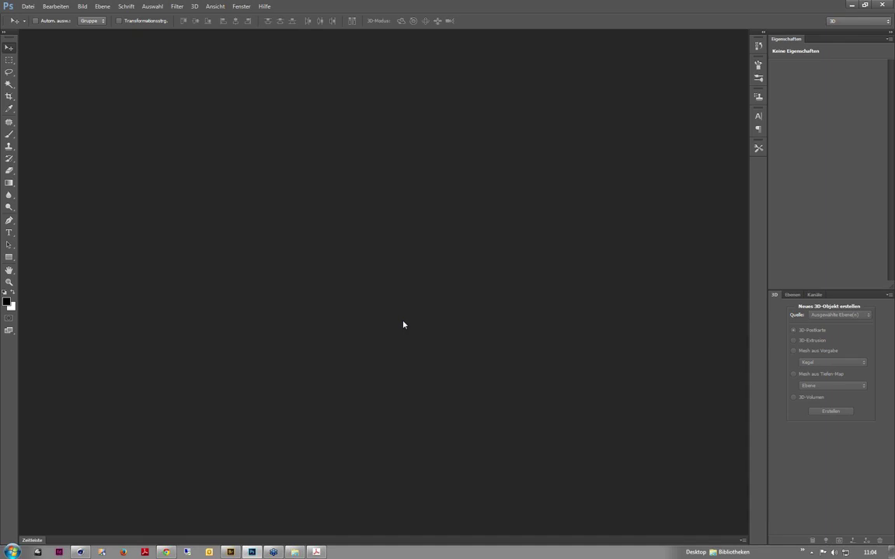
- Create the 1600 × 1000 px Unbenannt-1 document and float the 3D panel for its Hintergrund layer
{"action": "key", "text": "ctrl+n"}
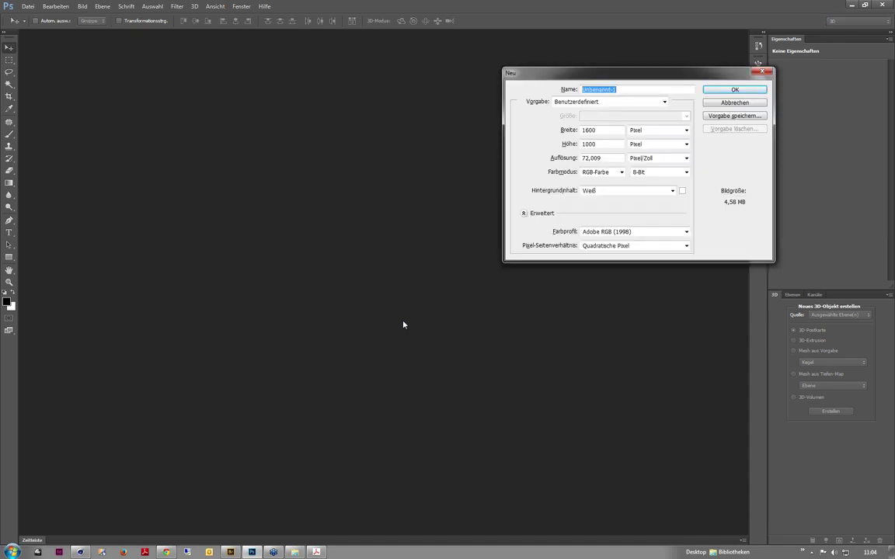
{"action": "key", "text": "Return"}
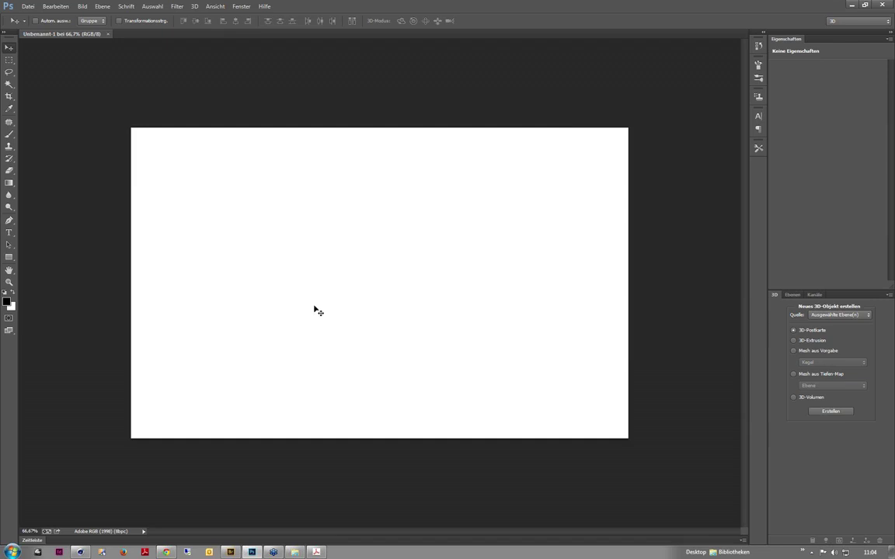
{"action": "left_click", "coordinate": [858, 21]}
{"action": "left_click", "coordinate": [843, 28]}
{"action": "left_click", "coordinate": [793, 295]}
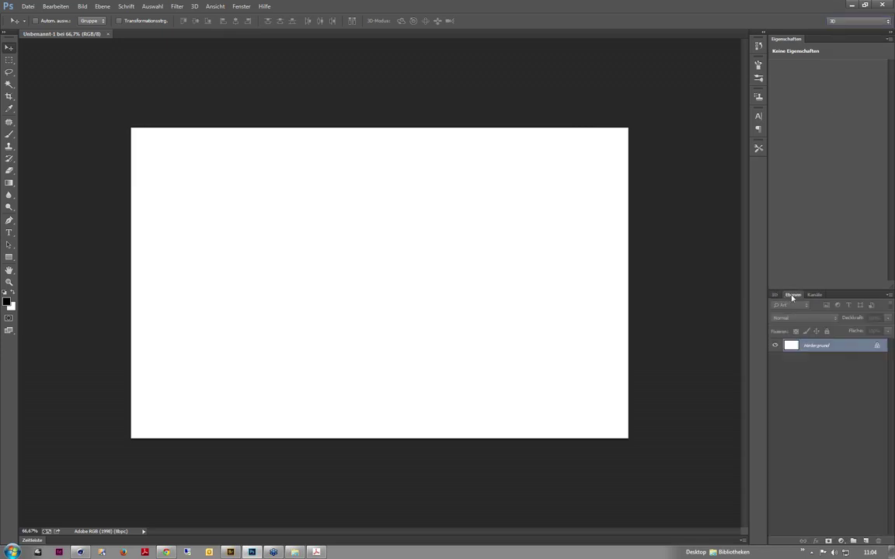
{"action": "left_click", "coordinate": [775, 295]}
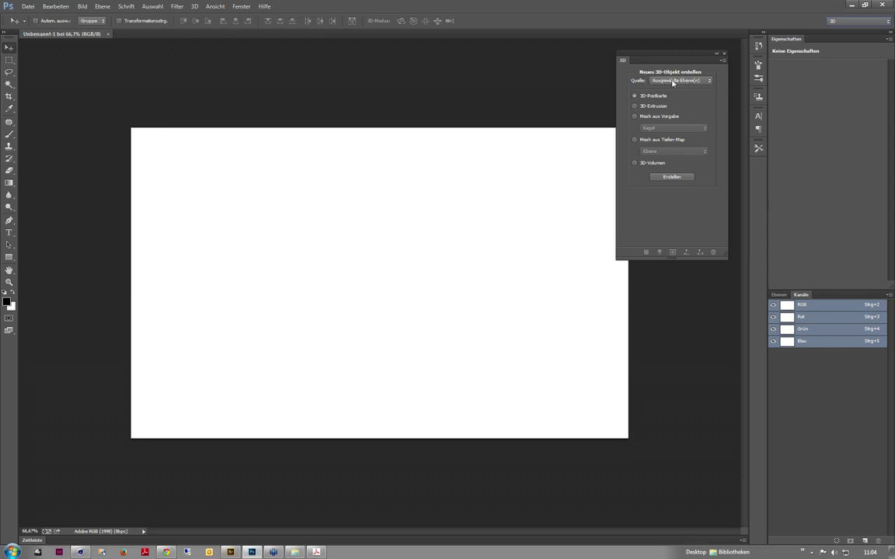
- Create a Kugel preset mesh from the selected Hintergrund layer using Mesh aus Vorgabe
{"action": "left_click", "coordinate": [778, 295]}
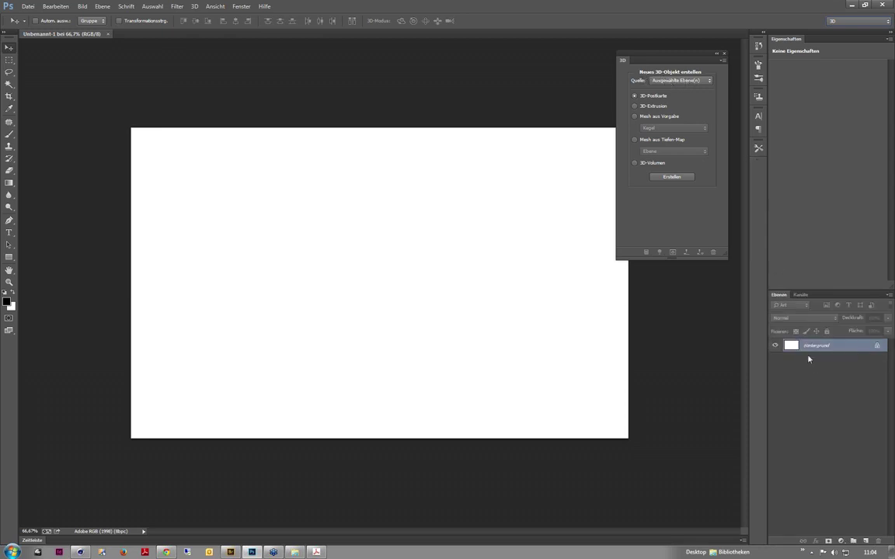
{"action": "left_click", "coordinate": [661, 82]}
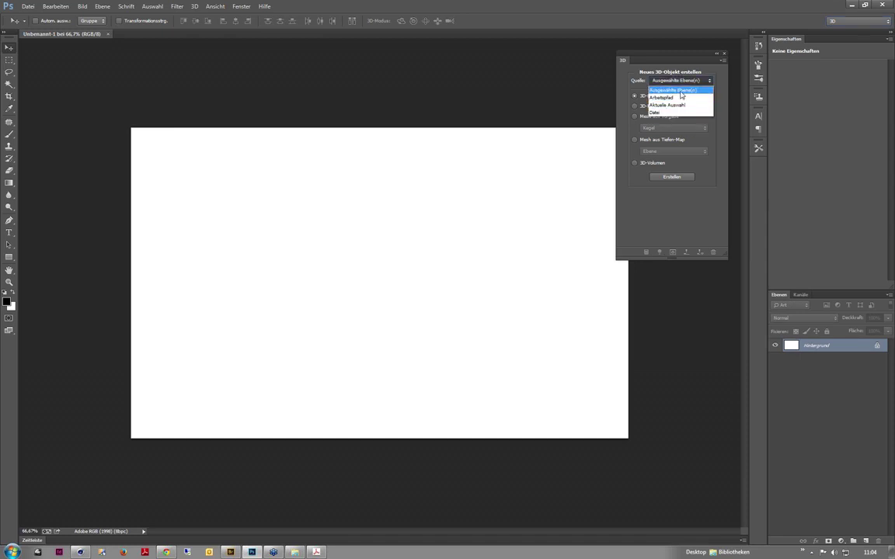
{"action": "left_click", "coordinate": [680, 92]}
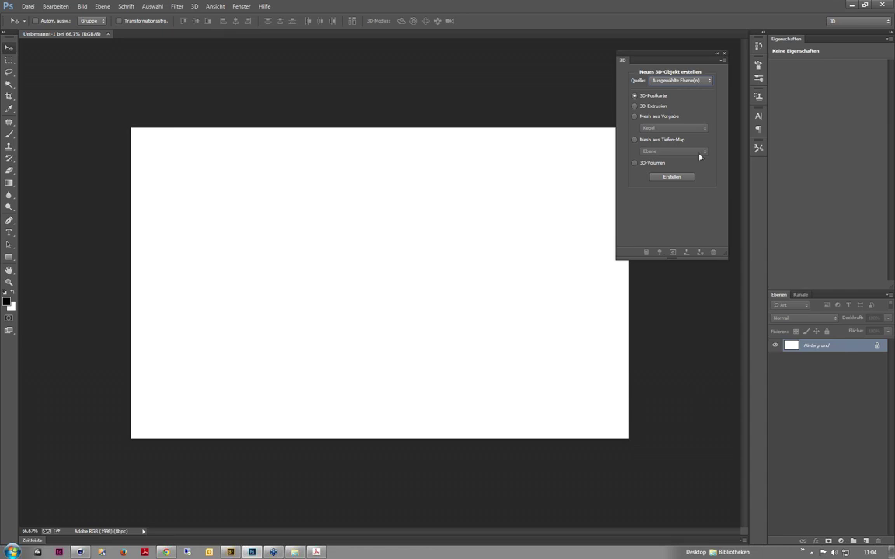
{"action": "left_click", "coordinate": [634, 116]}
{"action": "left_click", "coordinate": [673, 128]}
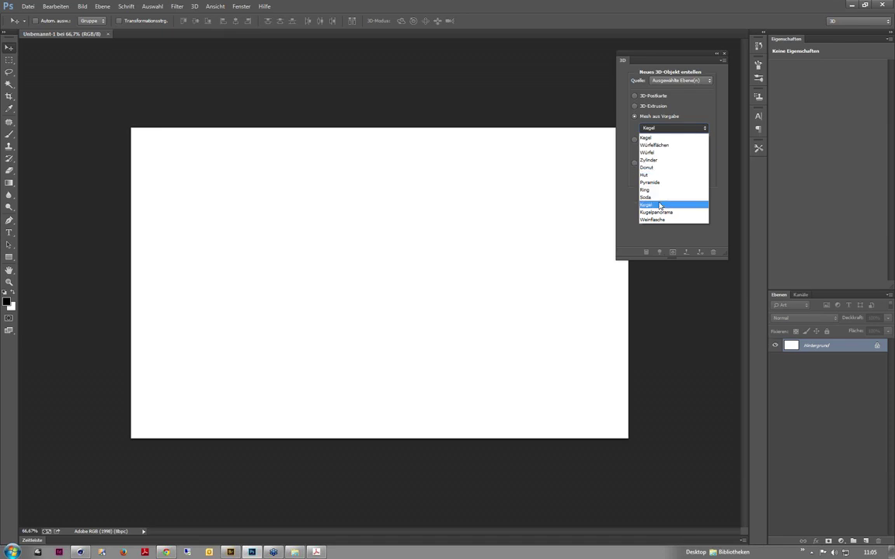
{"action": "left_click", "coordinate": [659, 205]}
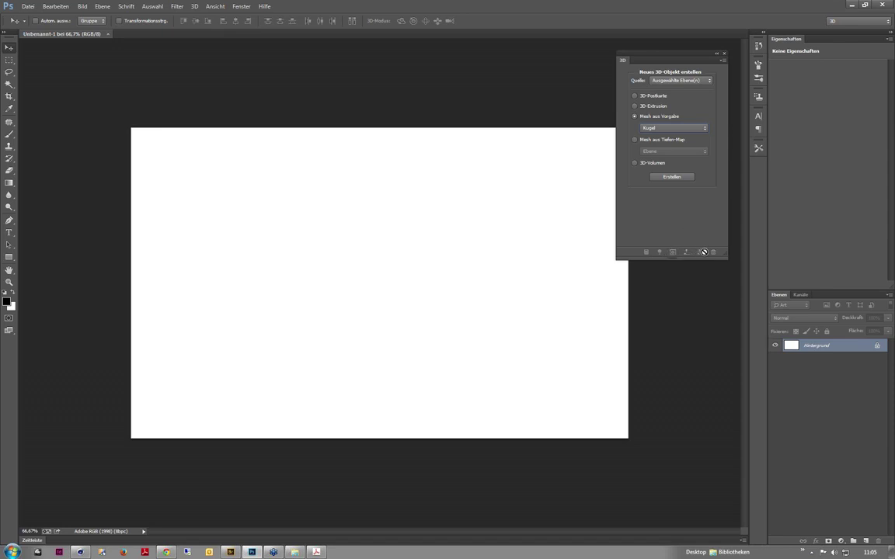
{"action": "left_click", "coordinate": [681, 178]}
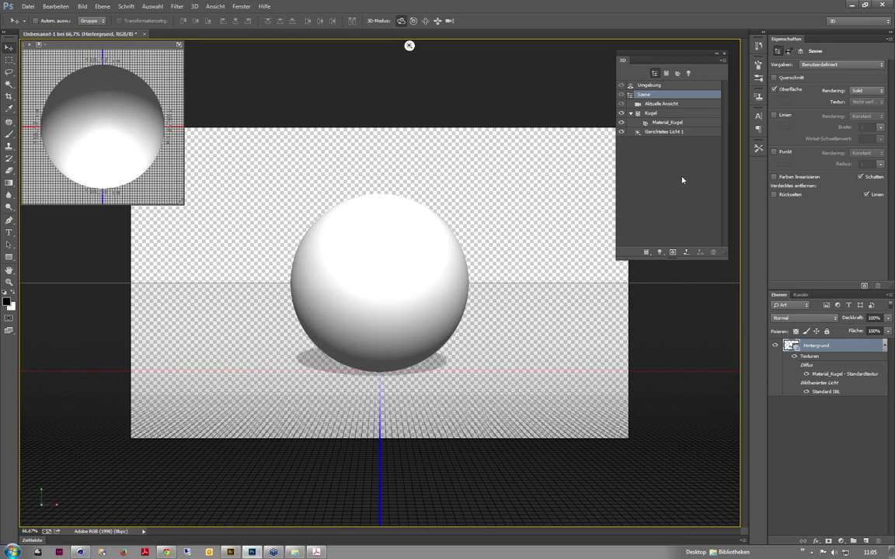
{"action": "left_click", "coordinate": [351, 248]}
{"action": "left_click", "coordinate": [433, 149]}
{"action": "left_click", "coordinate": [400, 226]}
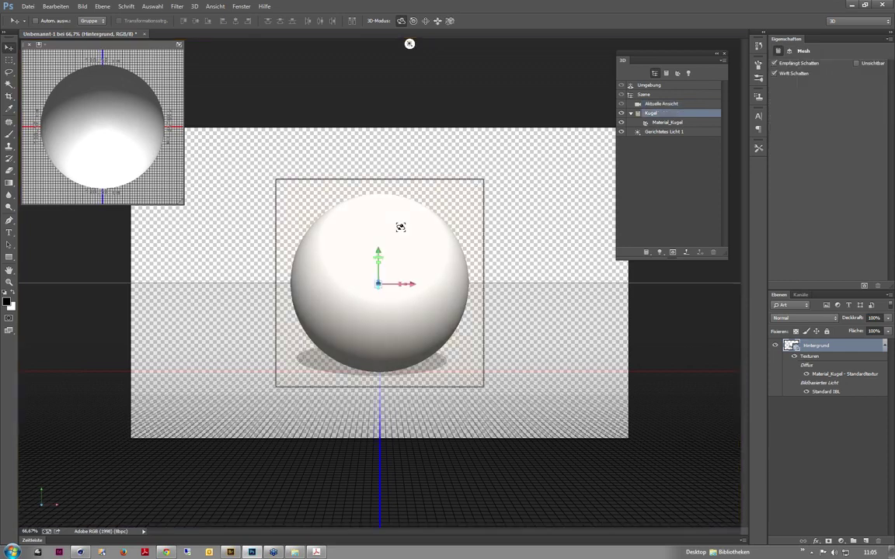
{"action": "left_click", "coordinate": [409, 155]}
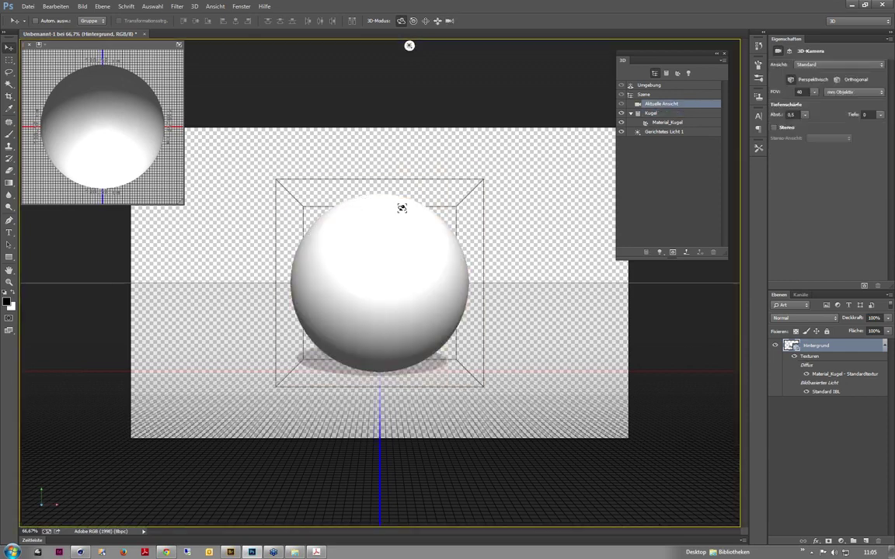
{"action": "left_click", "coordinate": [401, 208]}
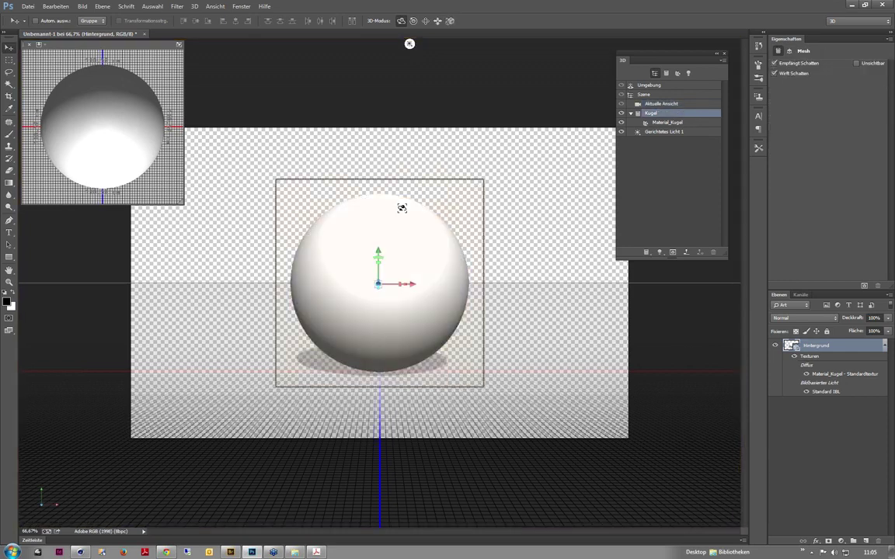
{"action": "left_click", "coordinate": [410, 146]}
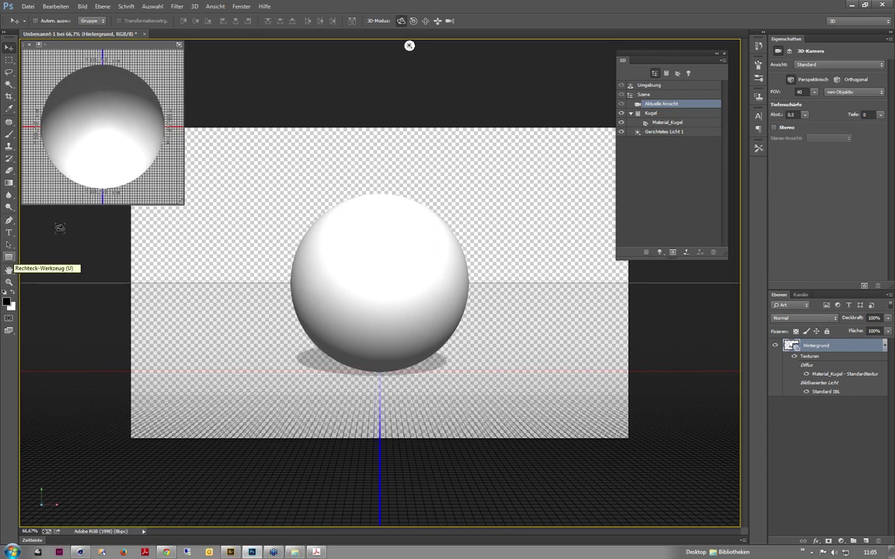
{"action": "left_click", "coordinate": [342, 221]}
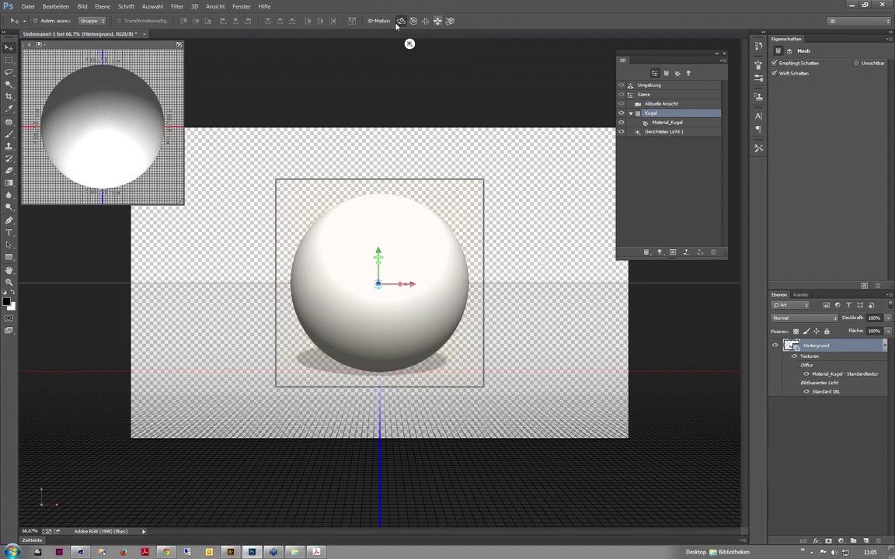
{"action": "left_click", "coordinate": [437, 111]}
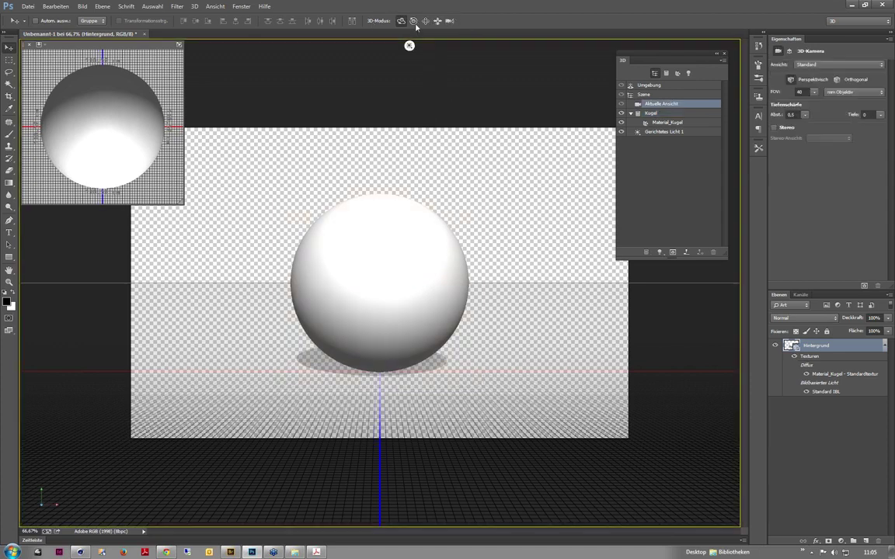
{"action": "left_click", "coordinate": [366, 228]}
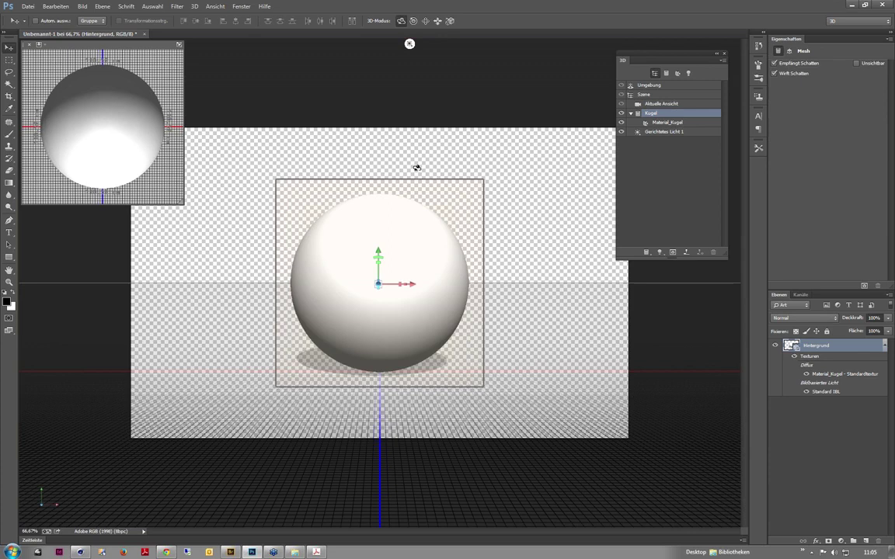
{"action": "left_click", "coordinate": [420, 137]}
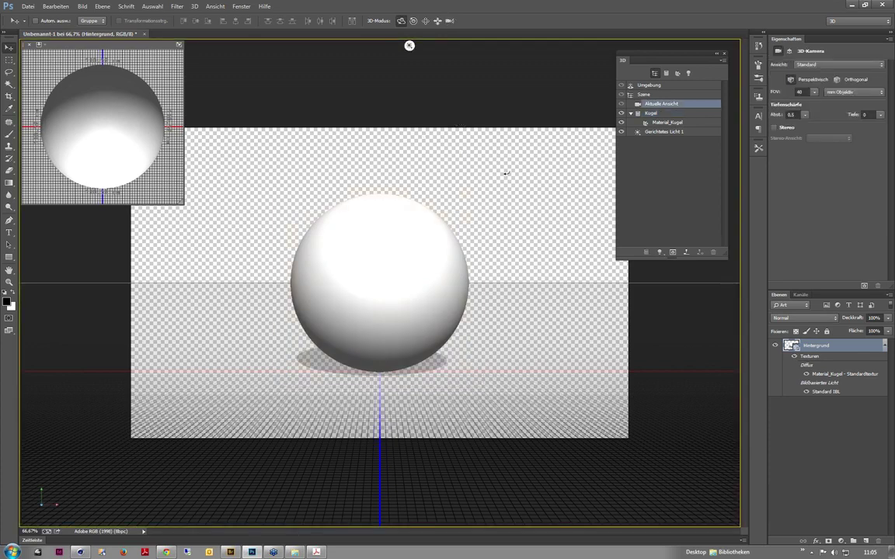
- Orbit the camera diagonally above the sphere, zoom in to a 50 mm view, and select the sphere
{"action": "left_click_drag", "start_coordinate": [505, 173], "coordinate": [506, 176]}
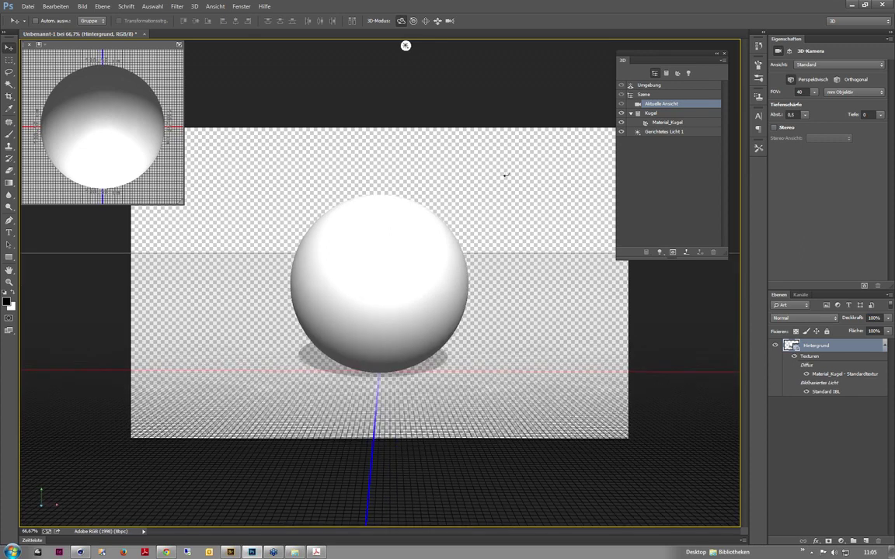
{"action": "mouse_move", "coordinate": [506, 176]}
{"action": "left_mouse_down"}
{"action": "mouse_move", "coordinate": [436, 209]}
{"action": "mouse_move", "coordinate": [26, 517]}
{"action": "mouse_move", "coordinate": [251, 45]}
{"action": "left_mouse_up"}
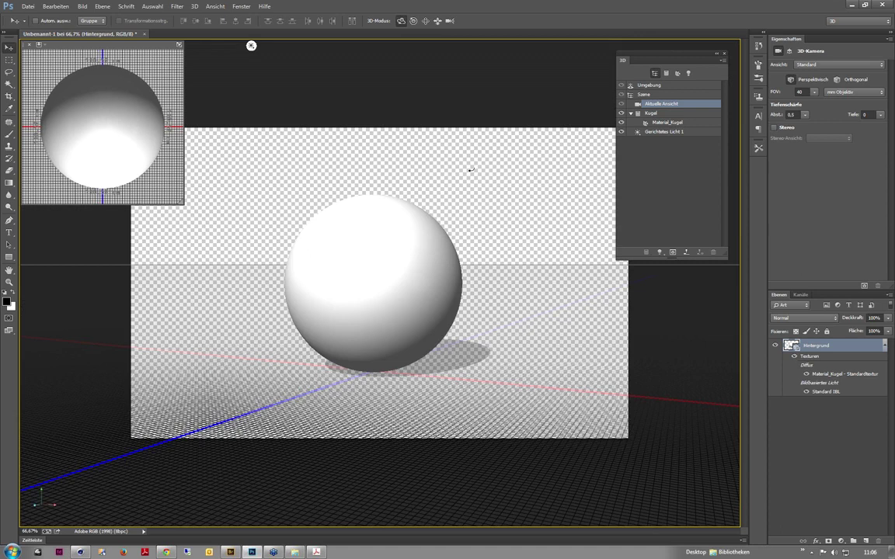
{"action": "left_click_drag", "start_coordinate": [251, 46], "coordinate": [209, 45]}
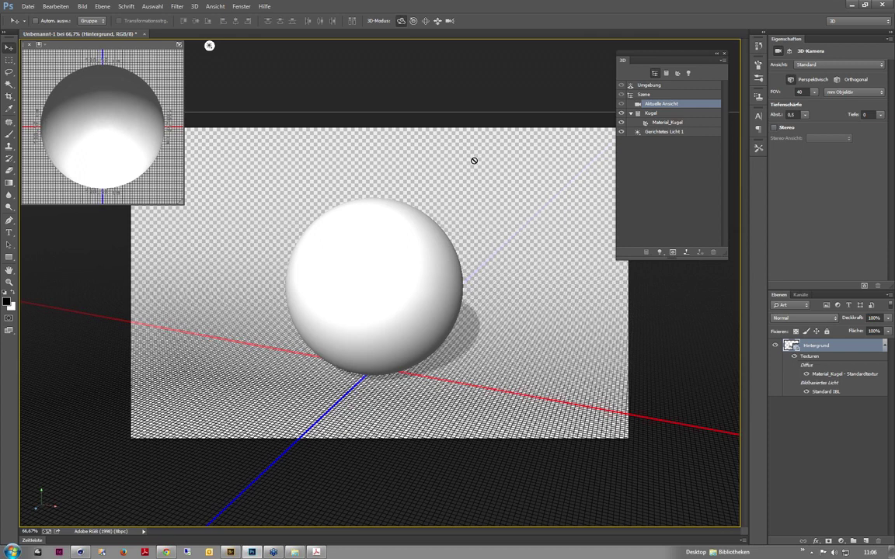
{"action": "left_click_drag", "start_coordinate": [474, 160], "coordinate": [468, 2]}
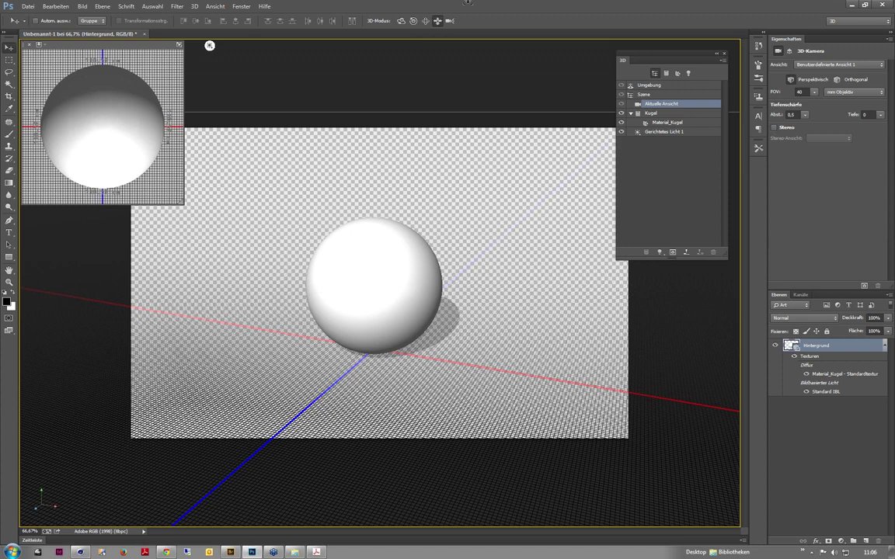
{"action": "mouse_move", "coordinate": [468, 2]}
{"action": "left_mouse_down"}
{"action": "mouse_move", "coordinate": [464, 151]}
{"action": "mouse_move", "coordinate": [428, 400]}
{"action": "mouse_move", "coordinate": [449, 116]}
{"action": "left_mouse_up"}
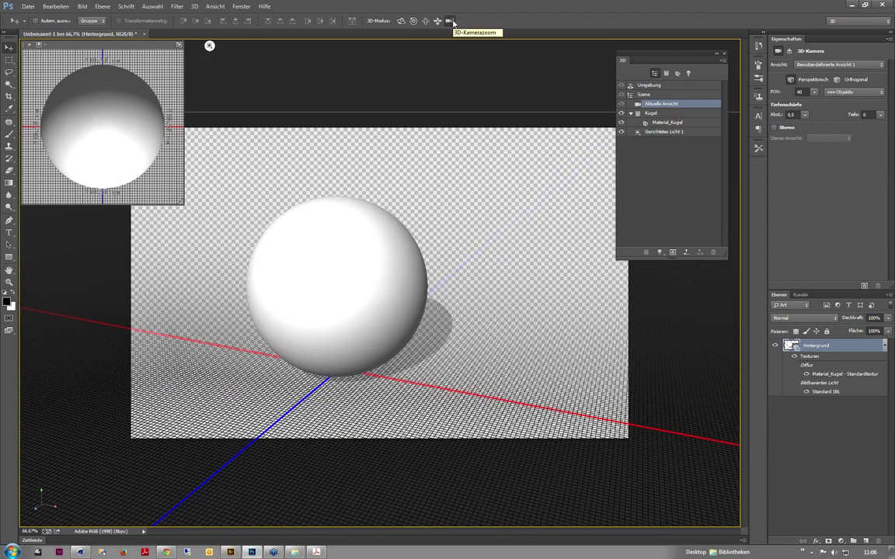
{"action": "left_click", "coordinate": [451, 21]}
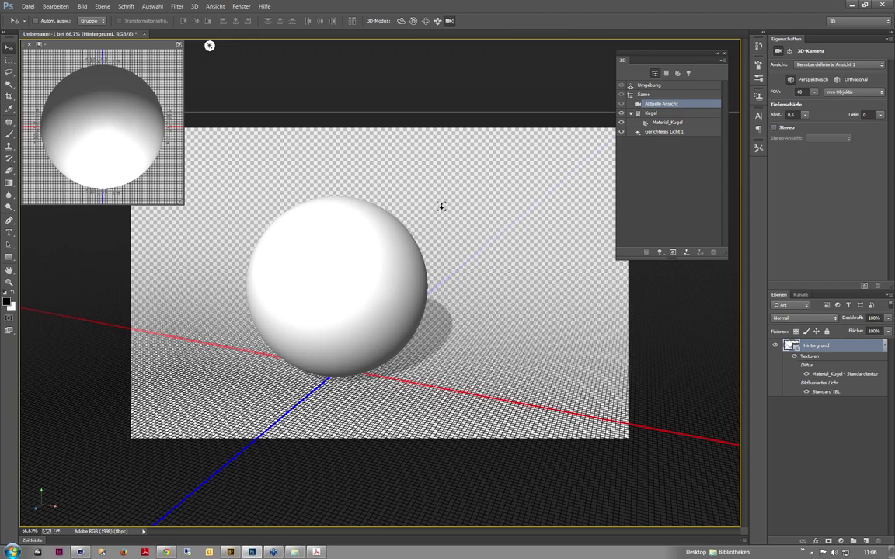
{"action": "mouse_move", "coordinate": [441, 206]}
{"action": "left_mouse_down"}
{"action": "mouse_move", "coordinate": [432, 100]}
{"action": "mouse_move", "coordinate": [391, 331]}
{"action": "mouse_move", "coordinate": [370, 394]}
{"action": "mouse_move", "coordinate": [383, 99]}
{"action": "mouse_move", "coordinate": [386, 208]}
{"action": "mouse_move", "coordinate": [389, 139]}
{"action": "left_mouse_up"}
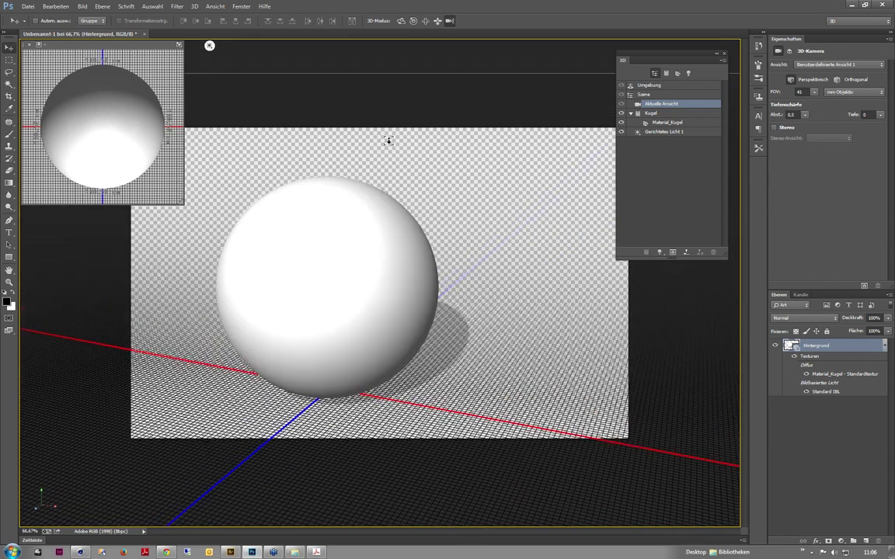
{"action": "left_click", "coordinate": [359, 226]}
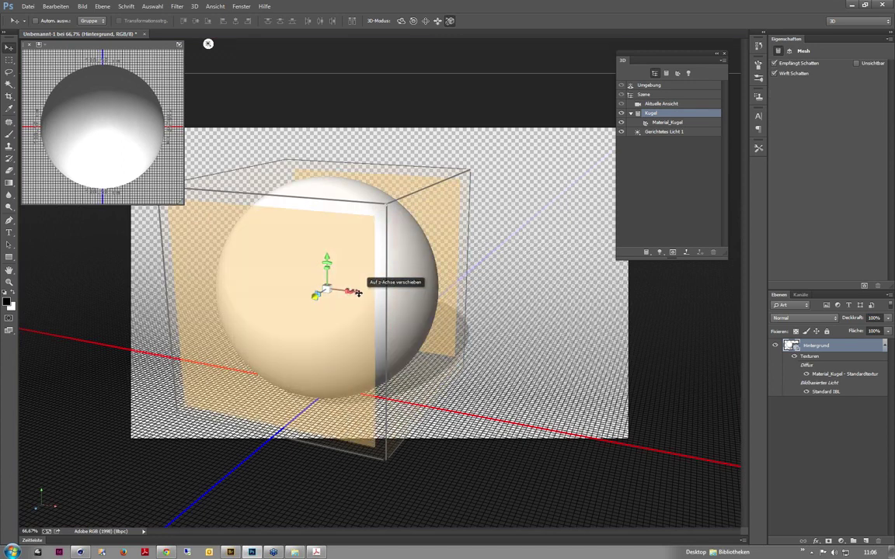
- Nudge the sphere along its x and z axes, then rotate it a few degrees about y
{"action": "left_click_drag", "start_coordinate": [355, 292], "coordinate": [439, 303]}
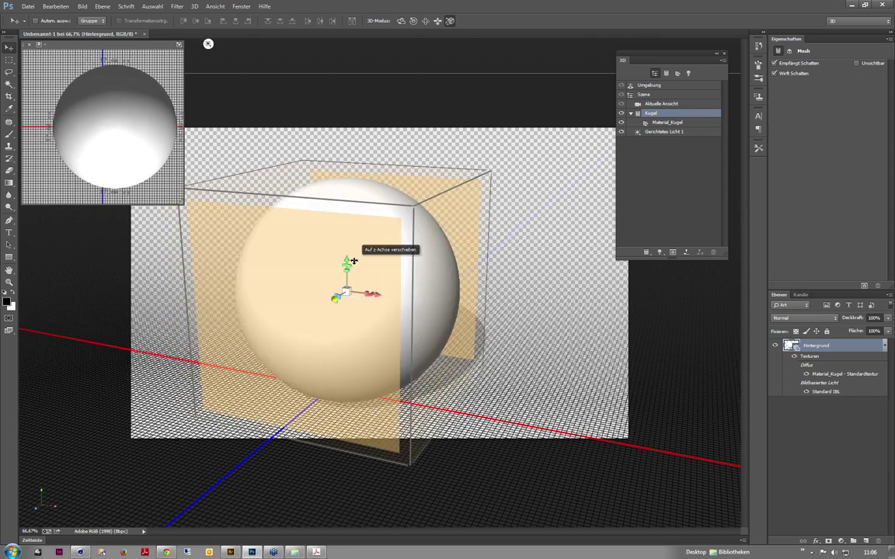
{"action": "left_click_drag", "start_coordinate": [353, 261], "coordinate": [326, 303]}
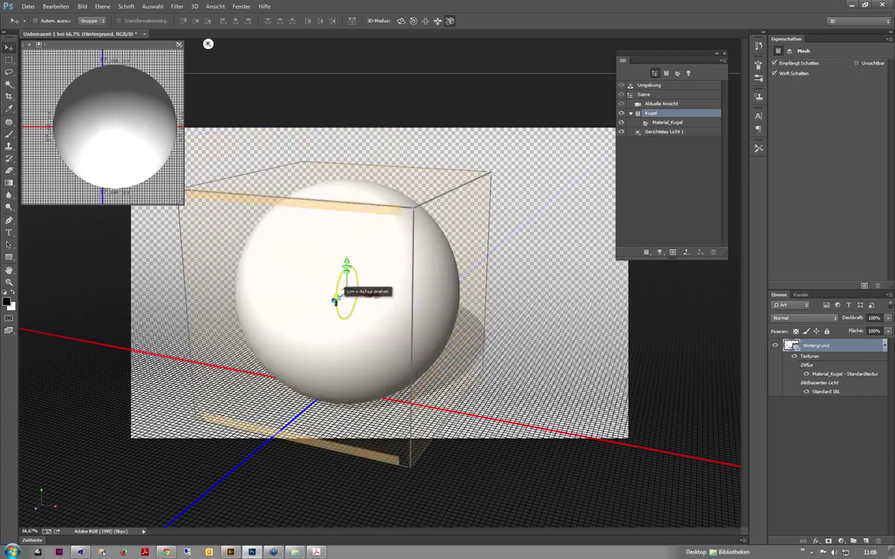
{"action": "left_click_drag", "start_coordinate": [325, 303], "coordinate": [342, 299]}
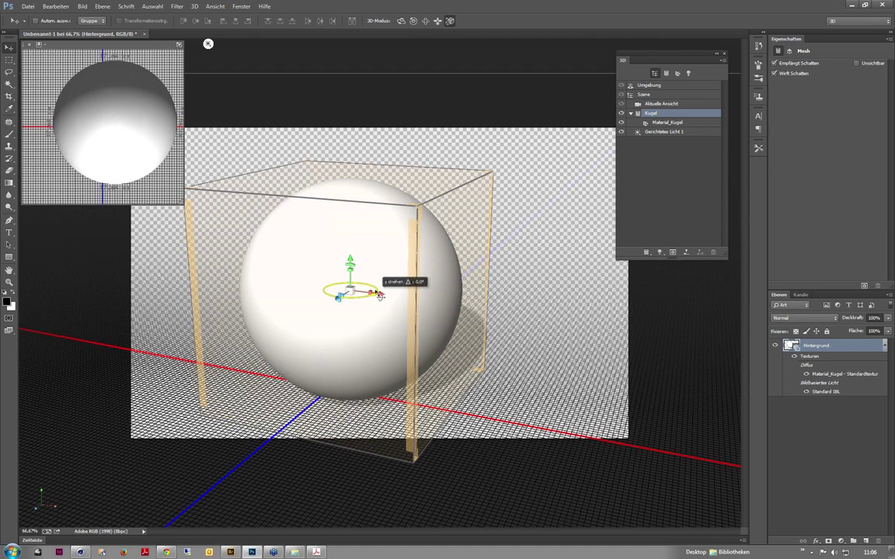
{"action": "mouse_move", "coordinate": [380, 300]}
{"action": "left_mouse_down"}
{"action": "mouse_move", "coordinate": [393, 278]}
{"action": "mouse_move", "coordinate": [138, 288]}
{"action": "mouse_move", "coordinate": [451, 327]}
{"action": "mouse_move", "coordinate": [341, 384]}
{"action": "mouse_move", "coordinate": [591, 371]}
{"action": "mouse_move", "coordinate": [392, 382]}
{"action": "mouse_move", "coordinate": [541, 381]}
{"action": "mouse_move", "coordinate": [482, 365]}
{"action": "left_mouse_up"}
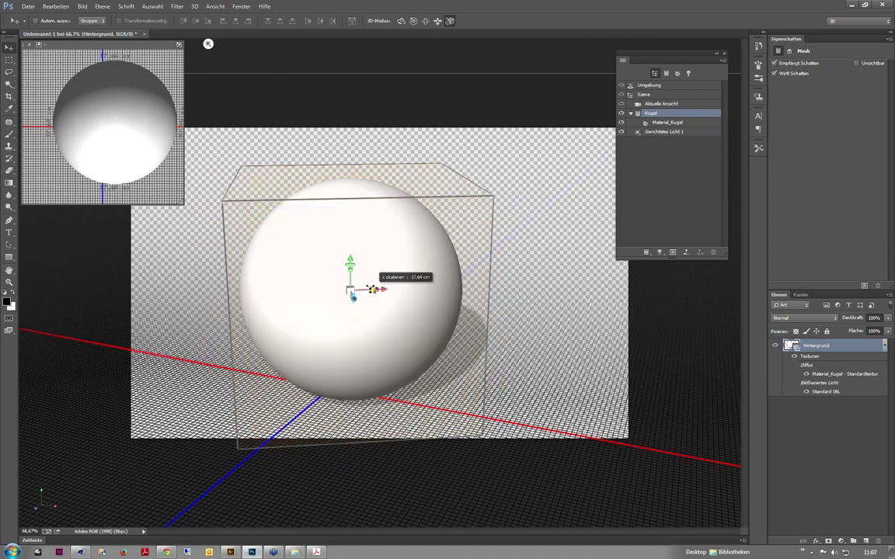
- Rotate the sphere about x and stretch it along y into an egg about 7.31 × 15.68 × 12.76 cm
{"action": "mouse_move", "coordinate": [367, 289]}
{"action": "left_mouse_down"}
{"action": "mouse_move", "coordinate": [293, 292]}
{"action": "mouse_move", "coordinate": [461, 289]}
{"action": "mouse_move", "coordinate": [233, 303]}
{"action": "mouse_move", "coordinate": [423, 291]}
{"action": "mouse_move", "coordinate": [245, 308]}
{"action": "mouse_move", "coordinate": [311, 299]}
{"action": "mouse_move", "coordinate": [347, 280]}
{"action": "mouse_move", "coordinate": [360, 184]}
{"action": "mouse_move", "coordinate": [362, 251]}
{"action": "mouse_move", "coordinate": [334, 394]}
{"action": "mouse_move", "coordinate": [344, 299]}
{"action": "mouse_move", "coordinate": [350, 360]}
{"action": "mouse_move", "coordinate": [344, 314]}
{"action": "mouse_move", "coordinate": [342, 327]}
{"action": "mouse_move", "coordinate": [23, 307]}
{"action": "mouse_move", "coordinate": [365, 270]}
{"action": "mouse_move", "coordinate": [24, 319]}
{"action": "mouse_move", "coordinate": [466, 283]}
{"action": "mouse_move", "coordinate": [513, 311]}
{"action": "mouse_move", "coordinate": [469, 309]}
{"action": "left_mouse_up"}
{"action": "mouse_move", "coordinate": [371, 292]}
{"action": "left_mouse_down"}
{"action": "mouse_move", "coordinate": [351, 264]}
{"action": "mouse_move", "coordinate": [360, 206]}
{"action": "mouse_move", "coordinate": [330, 274]}
{"action": "mouse_move", "coordinate": [344, 300]}
{"action": "mouse_move", "coordinate": [351, 270]}
{"action": "mouse_move", "coordinate": [397, 289]}
{"action": "mouse_move", "coordinate": [342, 250]}
{"action": "mouse_move", "coordinate": [321, 261]}
{"action": "mouse_move", "coordinate": [350, 274]}
{"action": "left_mouse_up"}
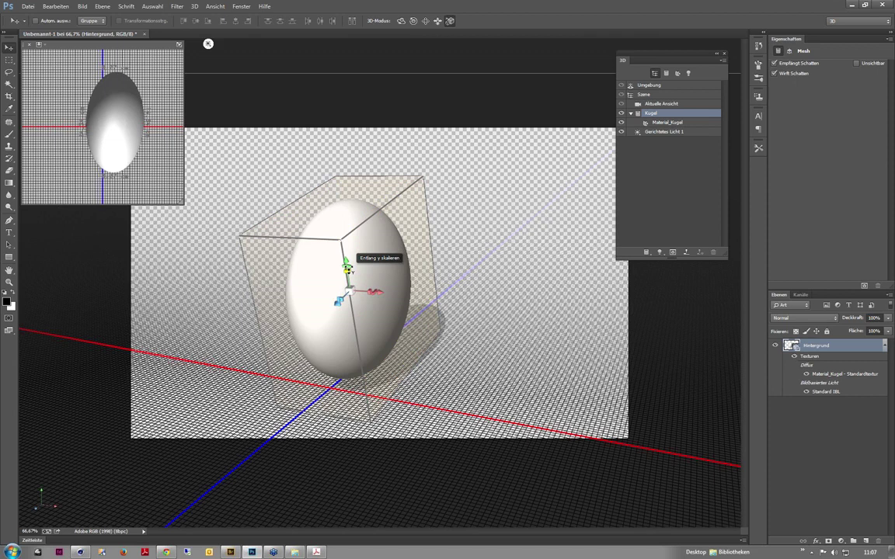
{"action": "mouse_move", "coordinate": [349, 269]}
{"action": "left_mouse_down"}
{"action": "mouse_move", "coordinate": [339, 194]}
{"action": "mouse_move", "coordinate": [341, 211]}
{"action": "left_mouse_up"}
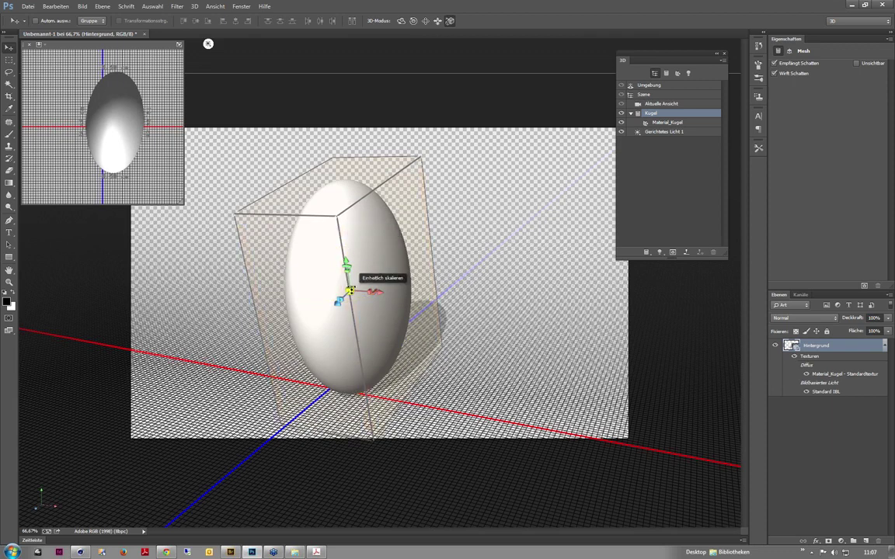
{"action": "mouse_move", "coordinate": [351, 290]}
{"action": "left_mouse_down"}
{"action": "mouse_move", "coordinate": [458, 236]}
{"action": "mouse_move", "coordinate": [240, 355]}
{"action": "mouse_move", "coordinate": [474, 245]}
{"action": "mouse_move", "coordinate": [317, 345]}
{"action": "mouse_move", "coordinate": [381, 334]}
{"action": "mouse_move", "coordinate": [403, 299]}
{"action": "left_mouse_up"}
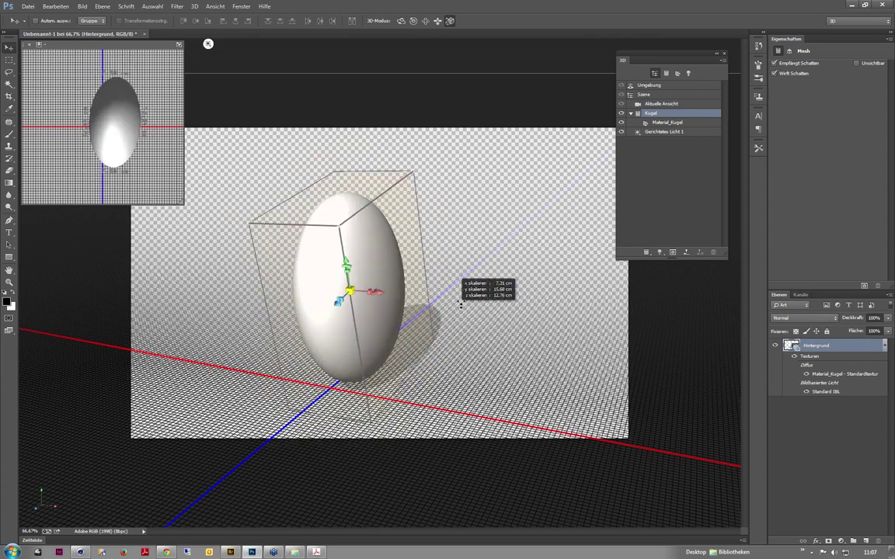
{"action": "left_click", "coordinate": [701, 352]}
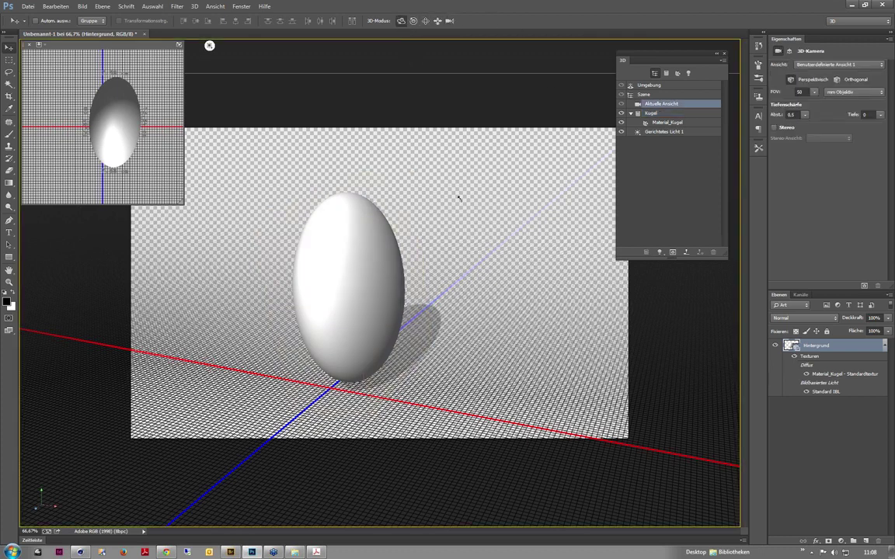
- Orbit the camera down toward floor level to view the egg from a lower angle
{"action": "mouse_move", "coordinate": [459, 198]}
{"action": "left_mouse_down"}
{"action": "mouse_move", "coordinate": [26, 234]}
{"action": "mouse_move", "coordinate": [223, 45]}
{"action": "left_mouse_up"}
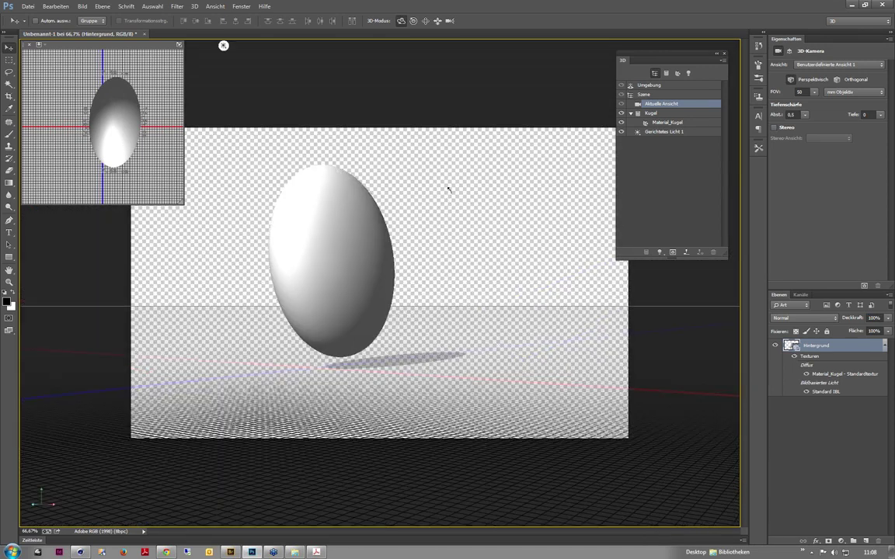
{"action": "mouse_move", "coordinate": [447, 189]}
{"action": "left_mouse_down"}
{"action": "mouse_move", "coordinate": [445, 199]}
{"action": "mouse_move", "coordinate": [416, 206]}
{"action": "mouse_move", "coordinate": [449, 190]}
{"action": "mouse_move", "coordinate": [450, 197]}
{"action": "mouse_move", "coordinate": [438, 192]}
{"action": "mouse_move", "coordinate": [439, 201]}
{"action": "mouse_move", "coordinate": [332, 310]}
{"action": "mouse_move", "coordinate": [481, 288]}
{"action": "mouse_move", "coordinate": [459, 295]}
{"action": "mouse_move", "coordinate": [470, 296]}
{"action": "mouse_move", "coordinate": [464, 305]}
{"action": "left_mouse_up"}
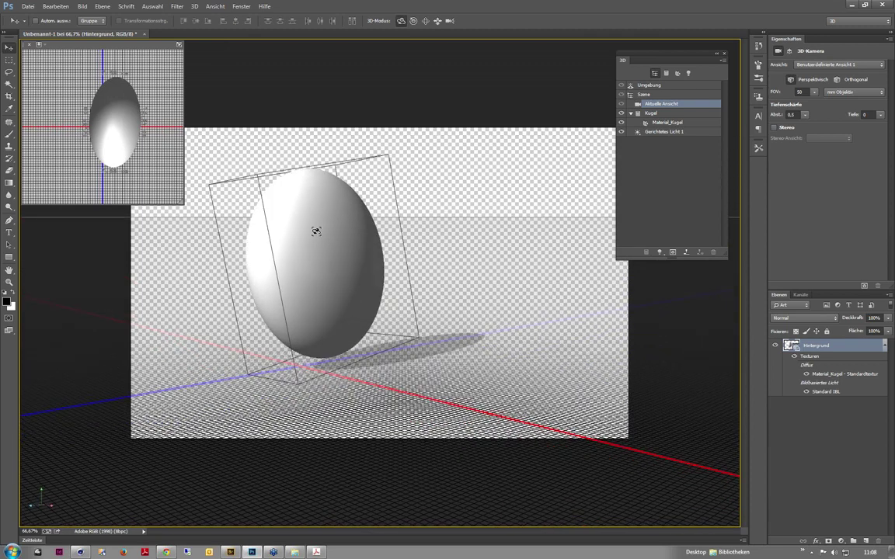
- Lift the egg along its y axis above its shadow and reposition the secondary 3D view
{"action": "left_click", "coordinate": [314, 233]}
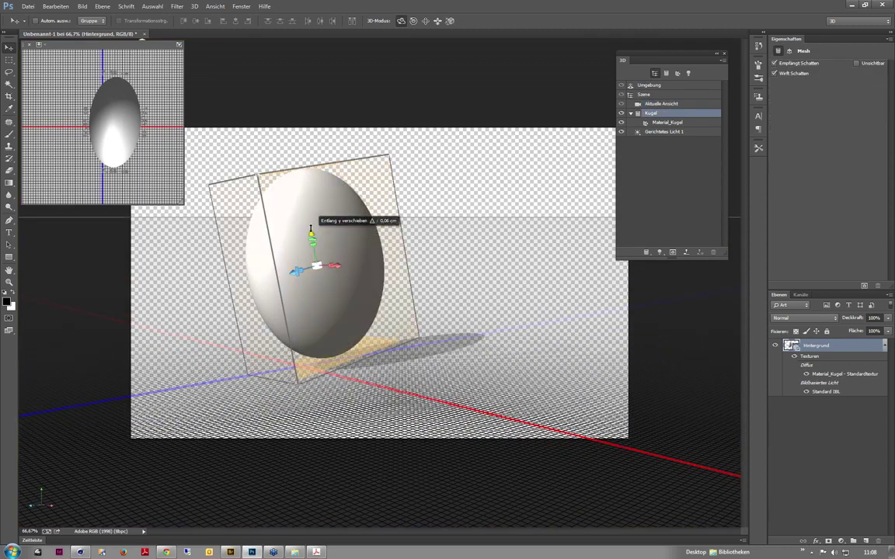
{"action": "mouse_move", "coordinate": [311, 231]}
{"action": "left_mouse_down"}
{"action": "mouse_move", "coordinate": [306, 158]}
{"action": "mouse_move", "coordinate": [299, 182]}
{"action": "mouse_move", "coordinate": [295, 148]}
{"action": "mouse_move", "coordinate": [300, 218]}
{"action": "mouse_move", "coordinate": [272, 80]}
{"action": "mouse_move", "coordinate": [274, 319]}
{"action": "mouse_move", "coordinate": [251, 201]}
{"action": "mouse_move", "coordinate": [237, 209]}
{"action": "mouse_move", "coordinate": [240, 141]}
{"action": "mouse_move", "coordinate": [239, 237]}
{"action": "mouse_move", "coordinate": [551, 250]}
{"action": "mouse_move", "coordinate": [346, 242]}
{"action": "mouse_move", "coordinate": [340, 263]}
{"action": "mouse_move", "coordinate": [333, 191]}
{"action": "mouse_move", "coordinate": [336, 224]}
{"action": "left_mouse_up"}
{"action": "left_click_drag", "start_coordinate": [117, 45], "coordinate": [115, 51]}
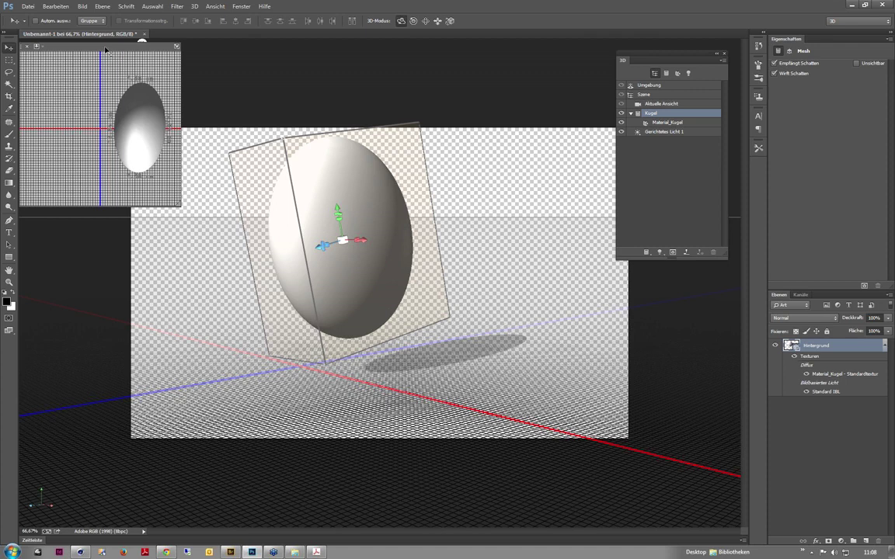
{"action": "left_click_drag", "start_coordinate": [101, 49], "coordinate": [107, 51]}
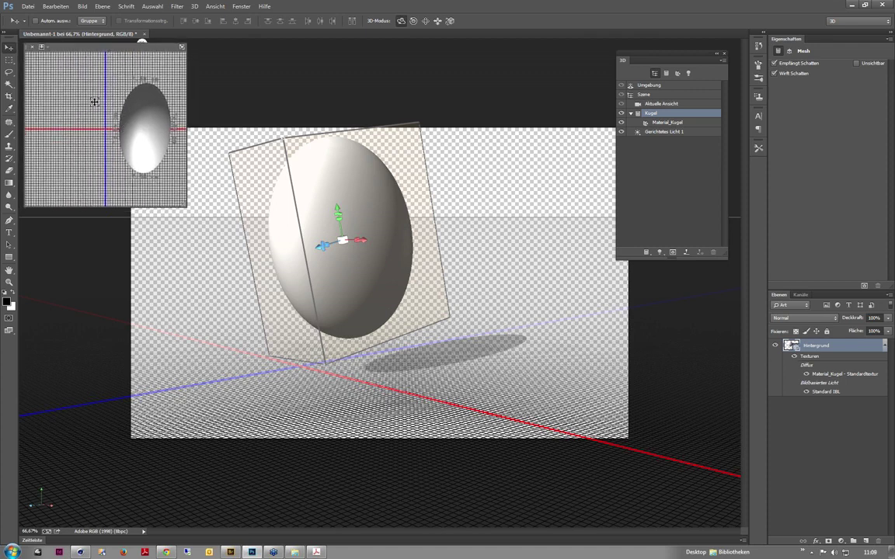
- Enlarge the secondary view and cycle its presets to Oben for a top-down look at the egg
{"action": "left_click", "coordinate": [46, 48]}
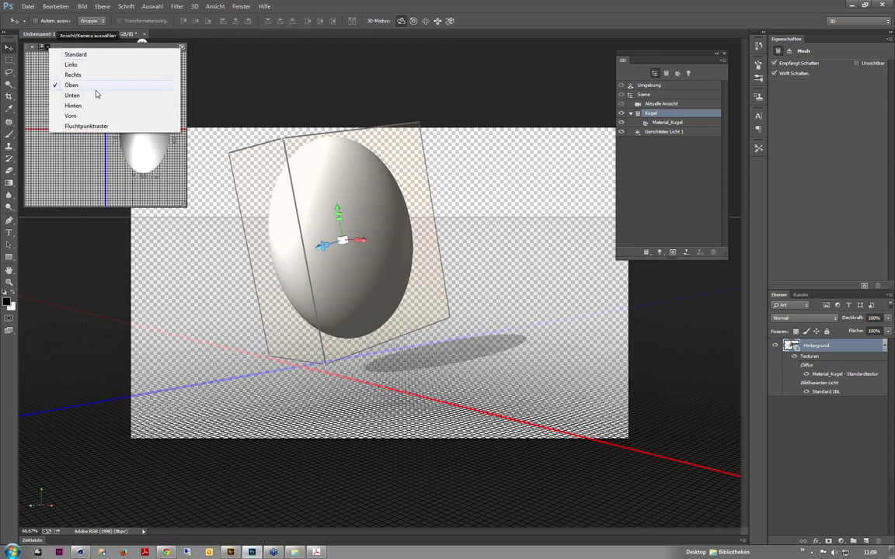
{"action": "left_click", "coordinate": [92, 115]}
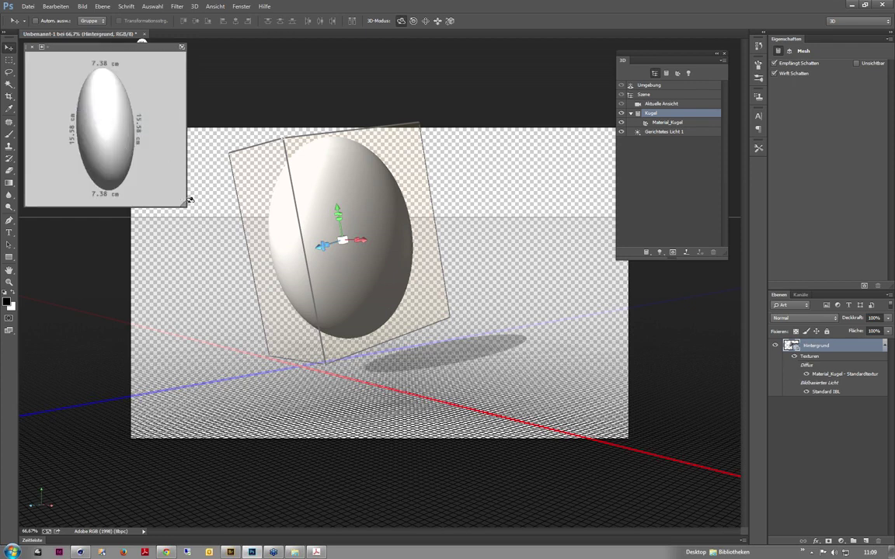
{"action": "left_click_drag", "start_coordinate": [184, 204], "coordinate": [194, 217]}
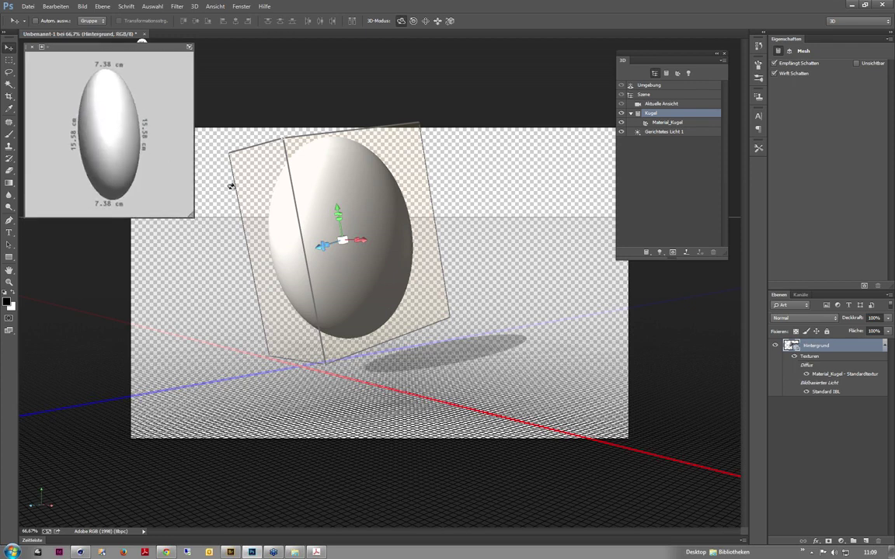
{"action": "mouse_move", "coordinate": [343, 218]}
{"action": "left_mouse_down"}
{"action": "mouse_move", "coordinate": [338, 212]}
{"action": "mouse_move", "coordinate": [341, 233]}
{"action": "mouse_move", "coordinate": [332, 142]}
{"action": "mouse_move", "coordinate": [334, 214]}
{"action": "left_mouse_up"}
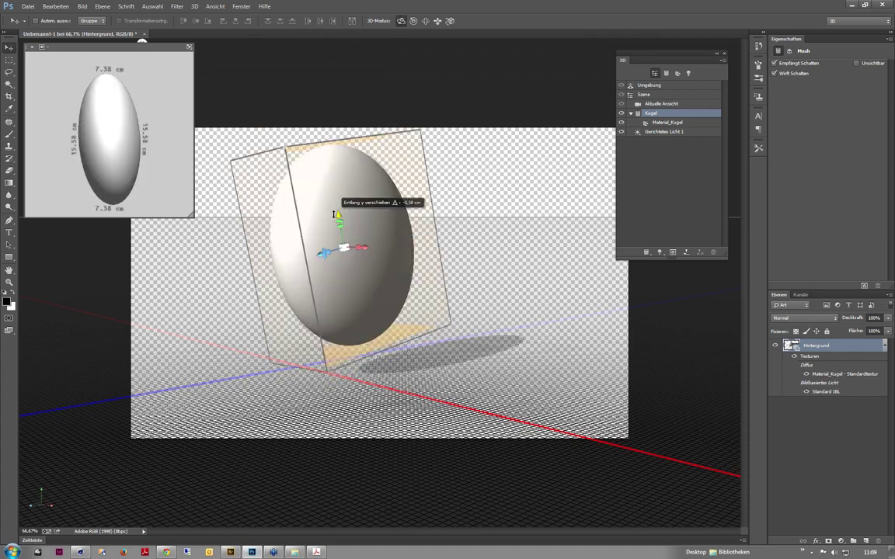
{"action": "left_click", "coordinate": [44, 47]}
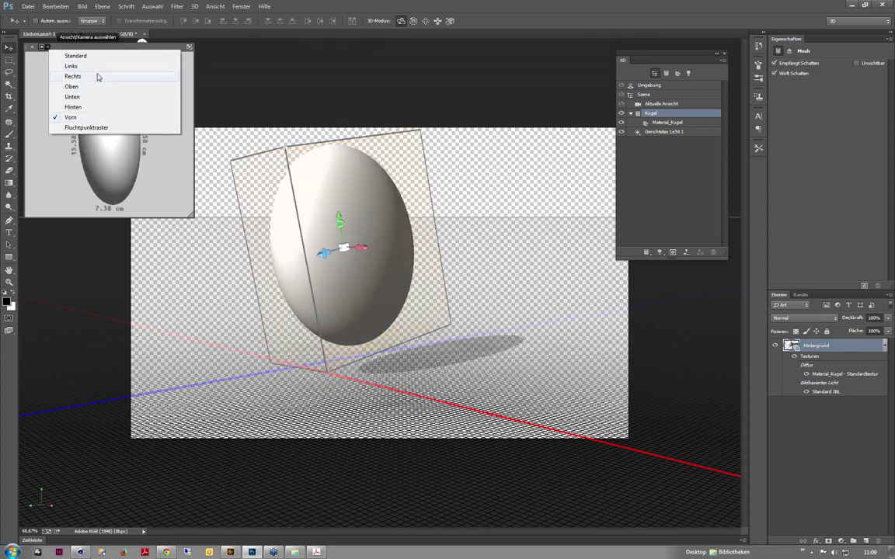
{"action": "left_click", "coordinate": [97, 76]}
{"action": "left_click", "coordinate": [46, 49]}
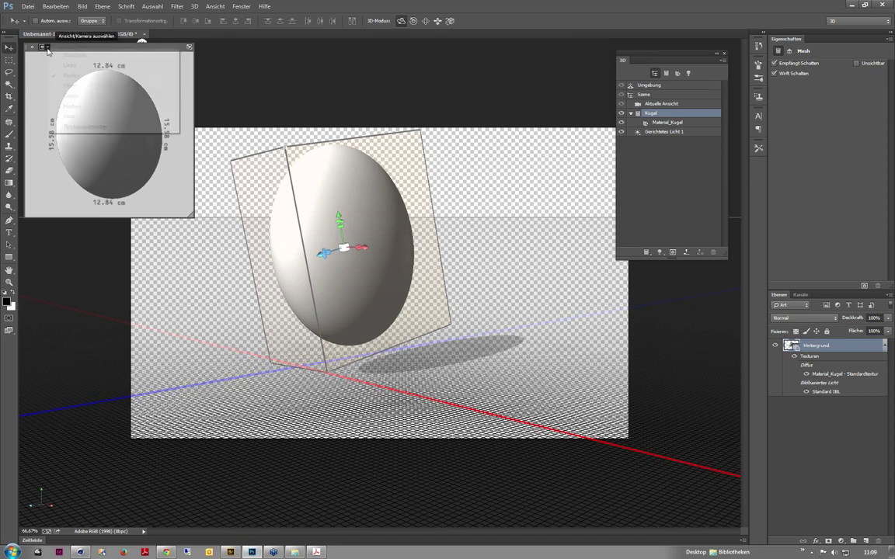
{"action": "left_click", "coordinate": [66, 86]}
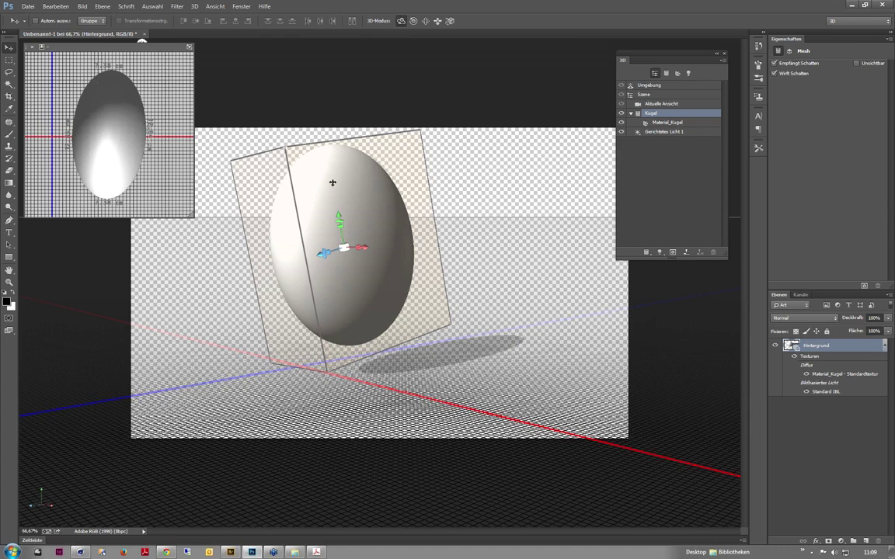
- Raise the sphere along its y-axis with the gizmo arrow
{"action": "left_click_drag", "start_coordinate": [339, 223], "coordinate": [344, 246]}
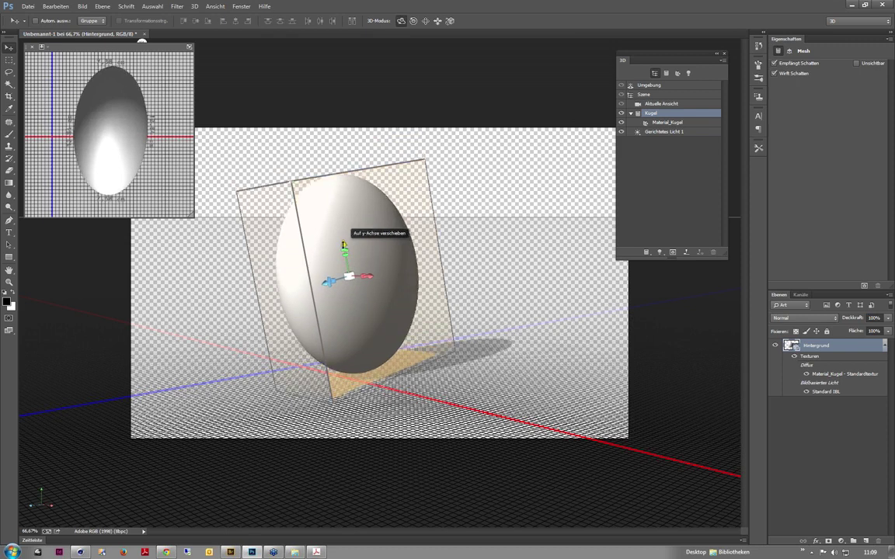
{"action": "left_click_drag", "start_coordinate": [344, 246], "coordinate": [336, 212]}
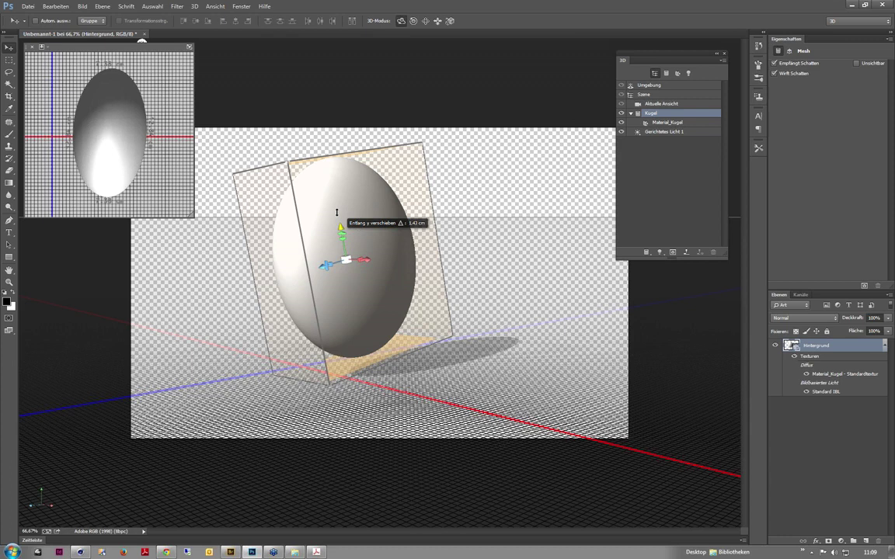
{"action": "left_click_drag", "start_coordinate": [336, 212], "coordinate": [355, 207]}
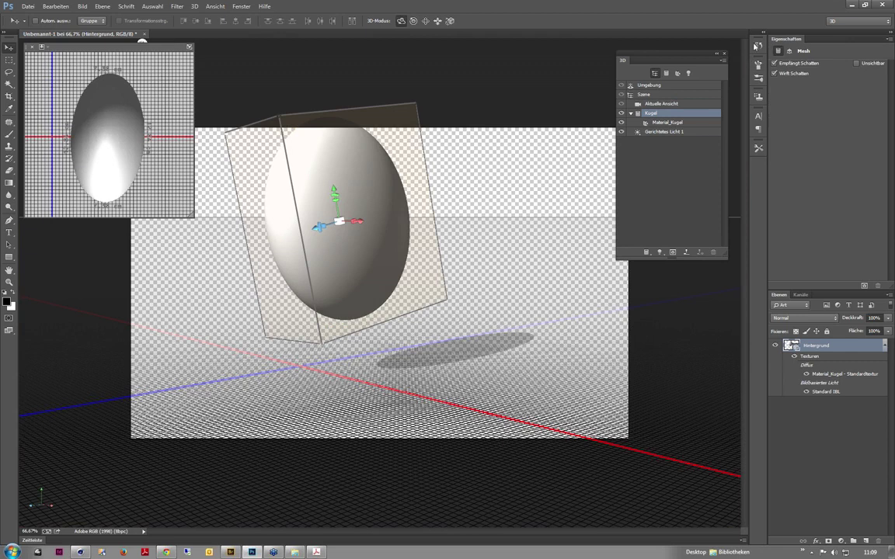
- Set the sphere back onto the ground plane with Objekt auf Grundebene verschieben
{"action": "left_click", "coordinate": [723, 62]}
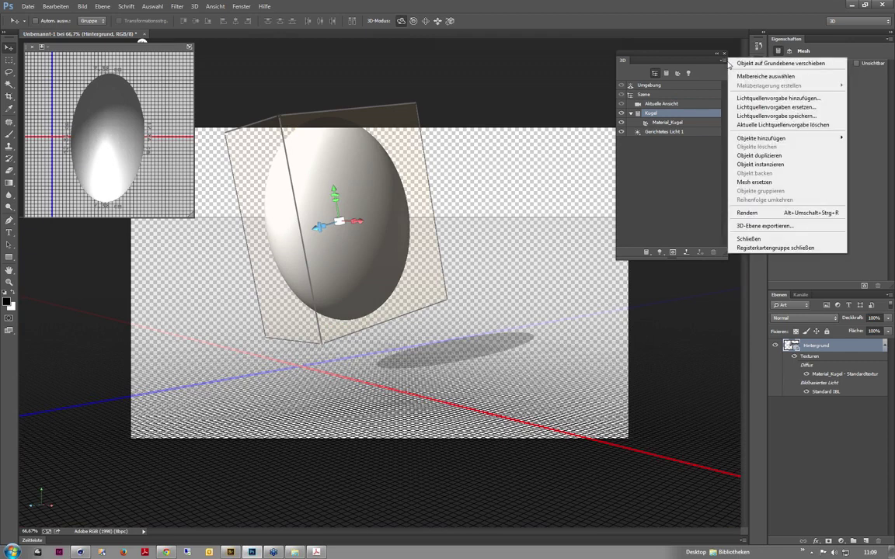
{"action": "left_click", "coordinate": [707, 56]}
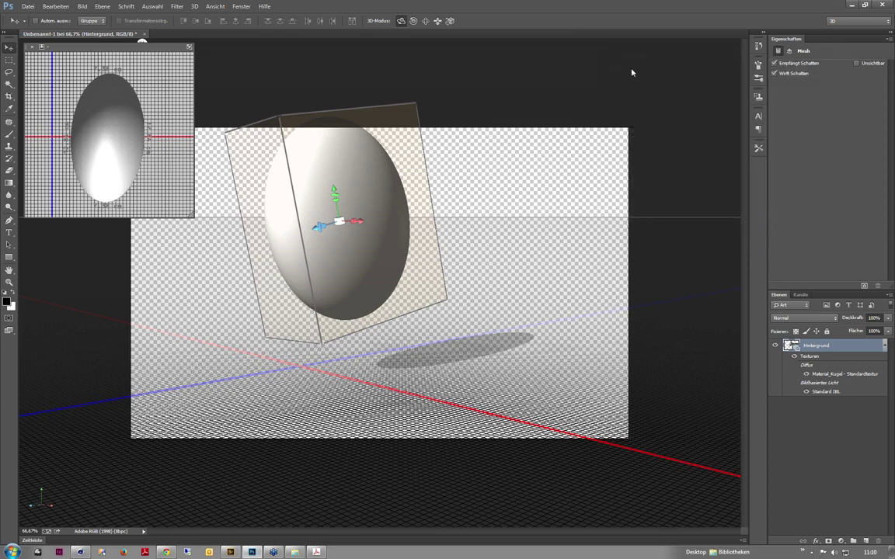
{"action": "left_click", "coordinate": [680, 77]}
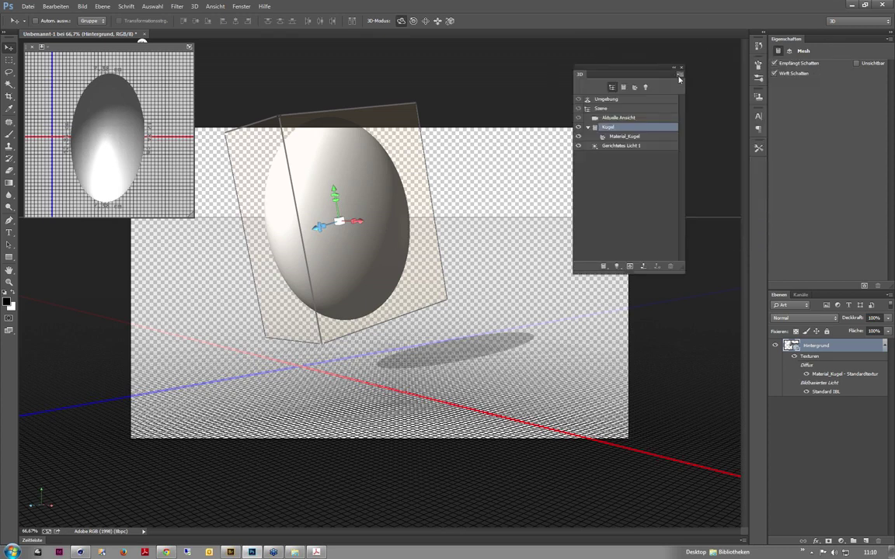
{"action": "left_click", "coordinate": [680, 77]}
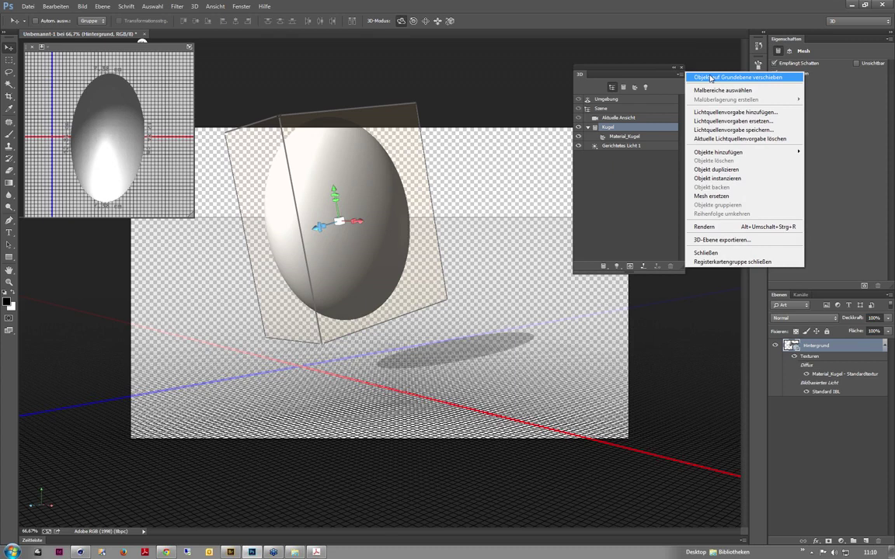
{"action": "left_click", "coordinate": [710, 78]}
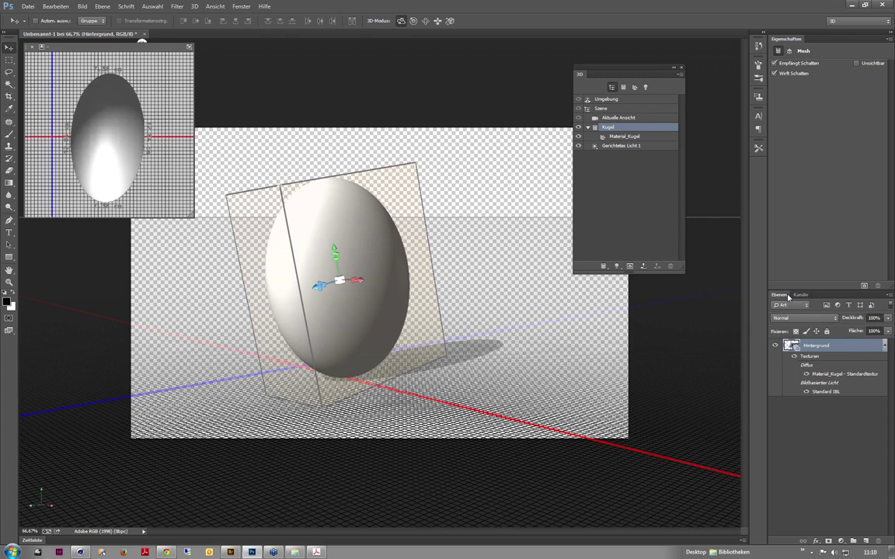
{"action": "left_click", "coordinate": [194, 6]}
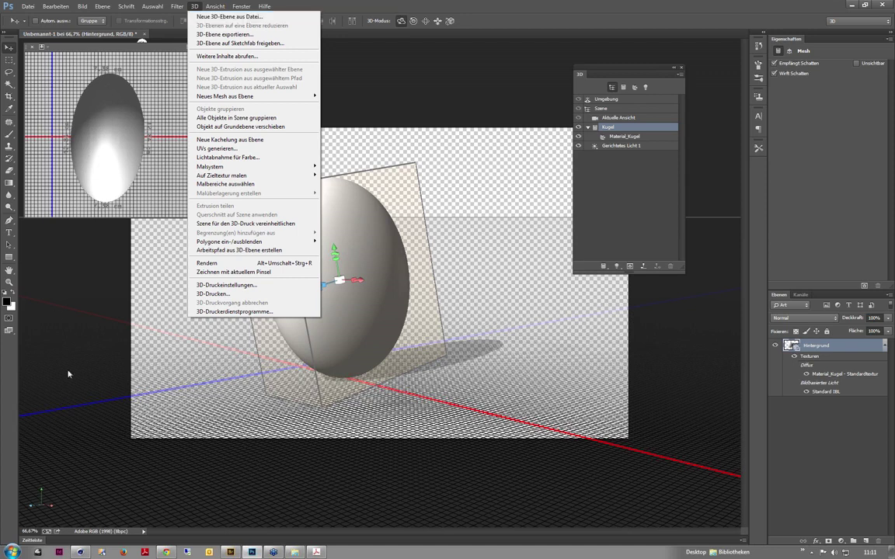
- Switch from Photoshop to Cinema 4D via the taskbar
{"action": "left_click", "coordinate": [79, 552]}
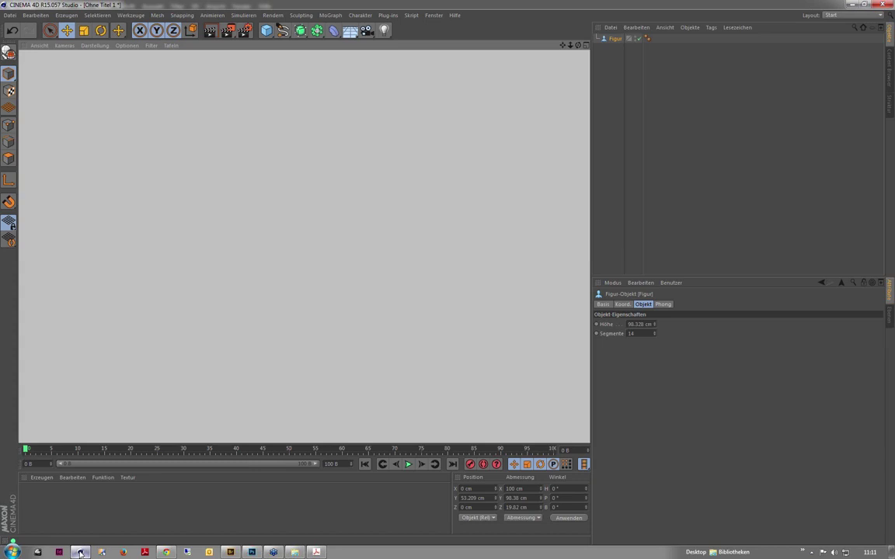
- Orbit the Cinema 4D viewport to see the mannequin figure more frontally
{"action": "left_click", "coordinate": [610, 41]}
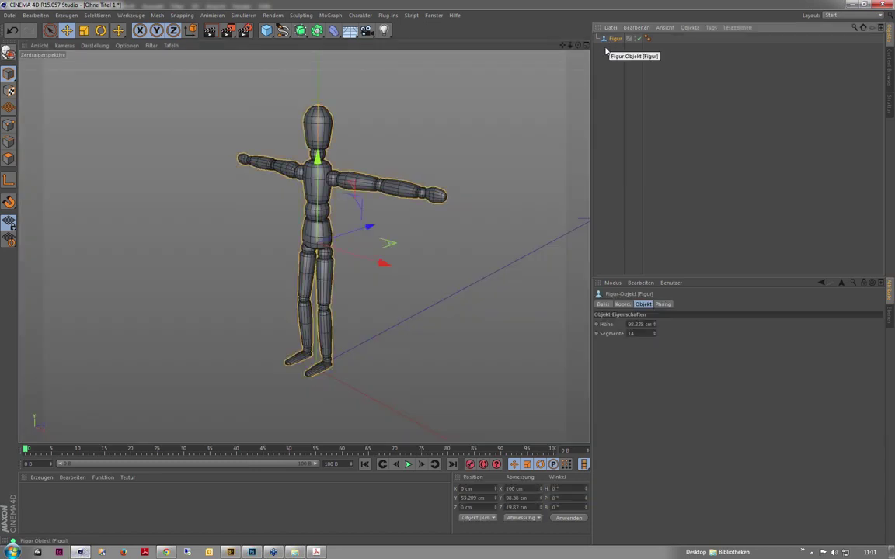
{"action": "left_click_drag", "start_coordinate": [449, 275], "coordinate": [581, 53]}
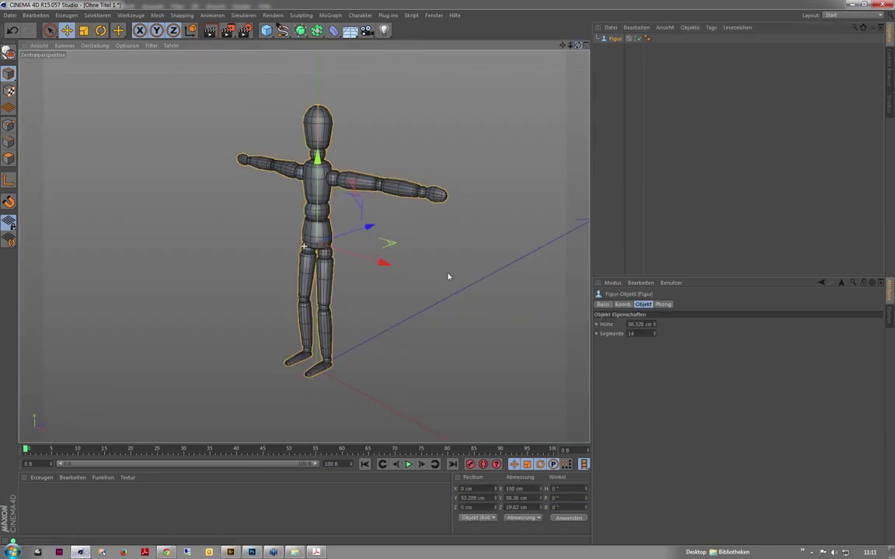
{"action": "left_click", "coordinate": [399, 56]}
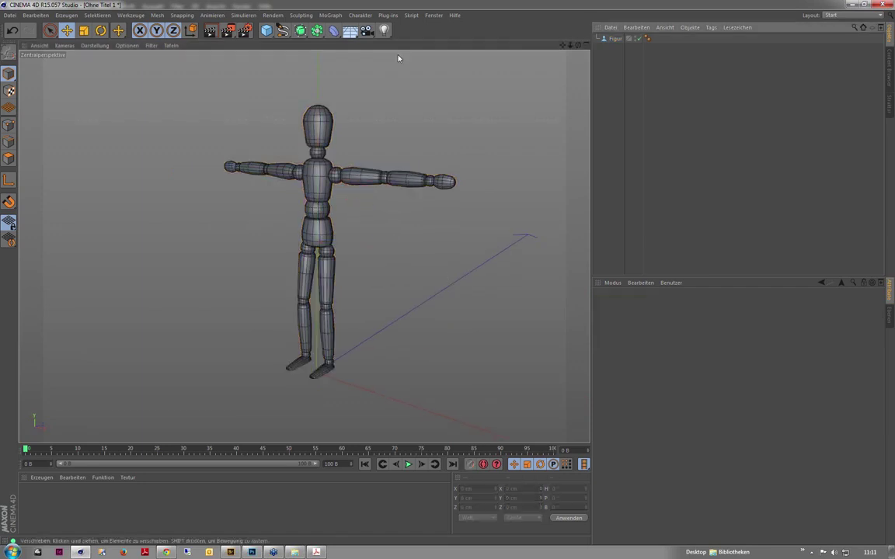
{"action": "left_click", "coordinate": [266, 29]}
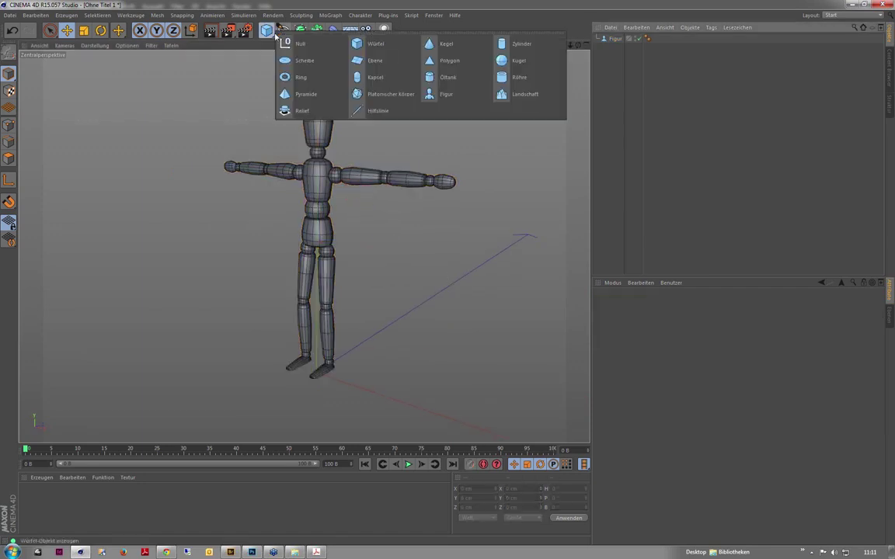
{"action": "left_click", "coordinate": [384, 181]}
{"action": "left_click", "coordinate": [655, 90]}
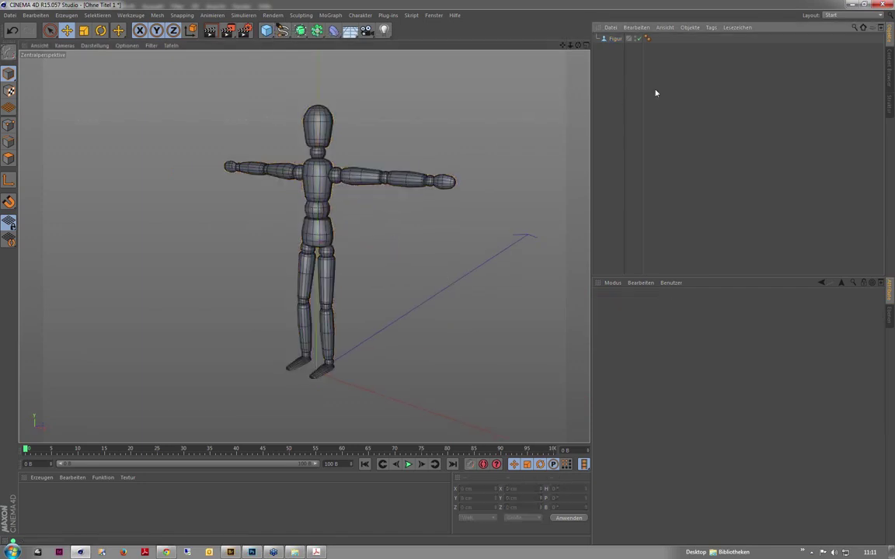
{"action": "mouse_move", "coordinate": [448, 275]}
{"action": "left_mouse_down"}
{"action": "mouse_move", "coordinate": [576, 46]}
{"action": "mouse_move", "coordinate": [328, 242]}
{"action": "left_mouse_up"}
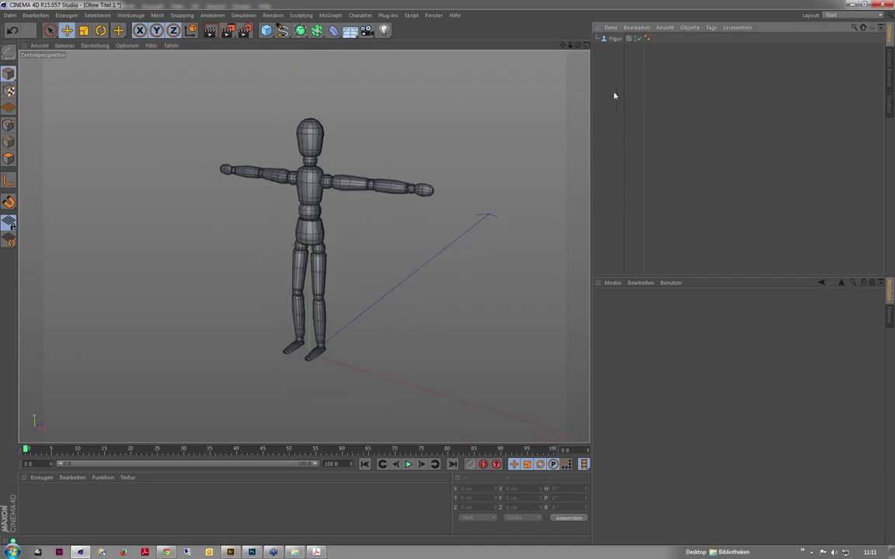
- Select the Figur object, then return to Photoshop
{"action": "left_click", "coordinate": [316, 243]}
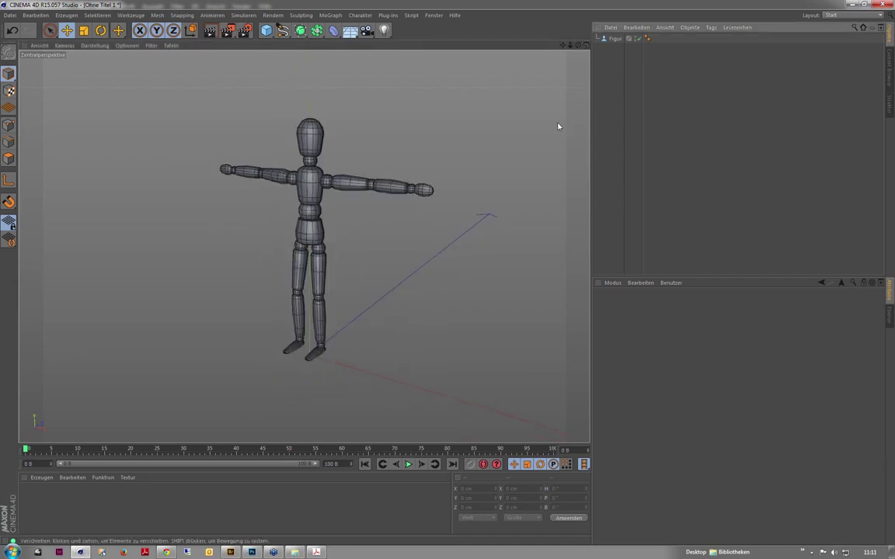
{"action": "left_click", "coordinate": [611, 39]}
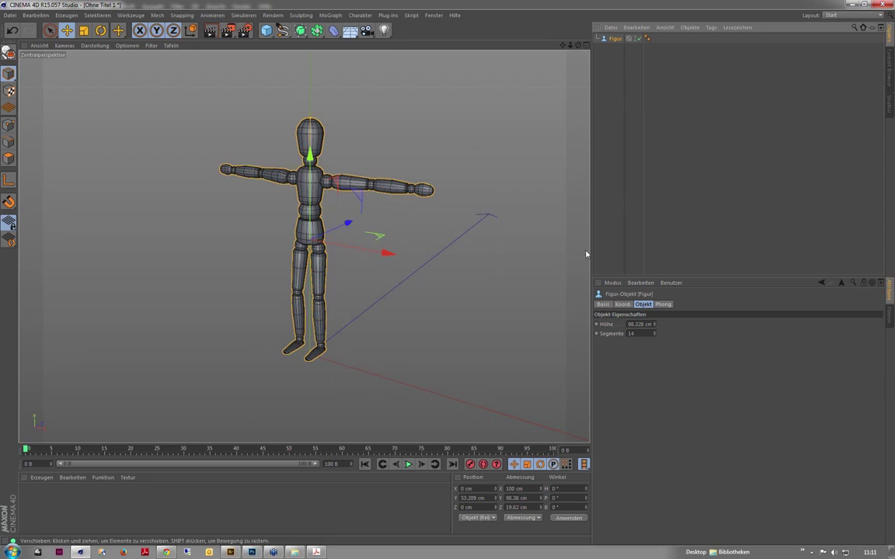
{"action": "left_click", "coordinate": [251, 552]}
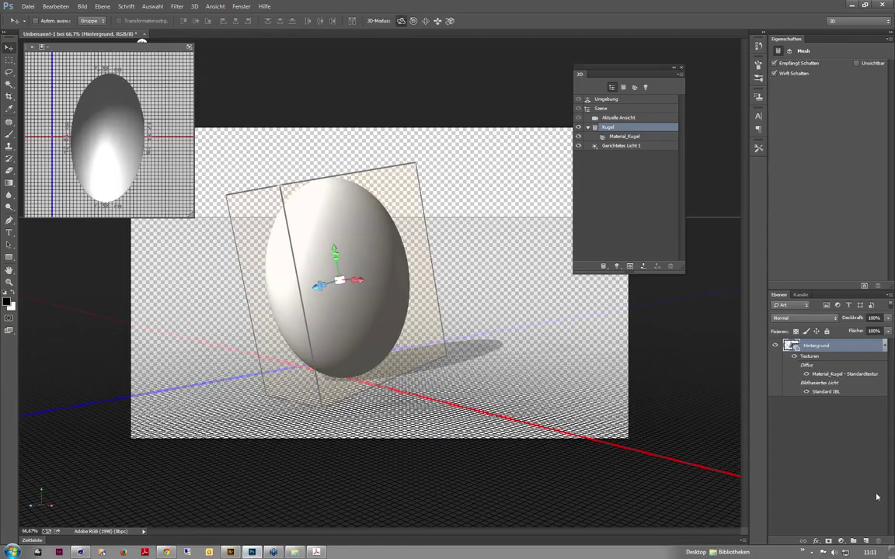
- Add a new layer and start a 100 pt text block on the canvas
{"action": "left_click", "coordinate": [866, 542]}
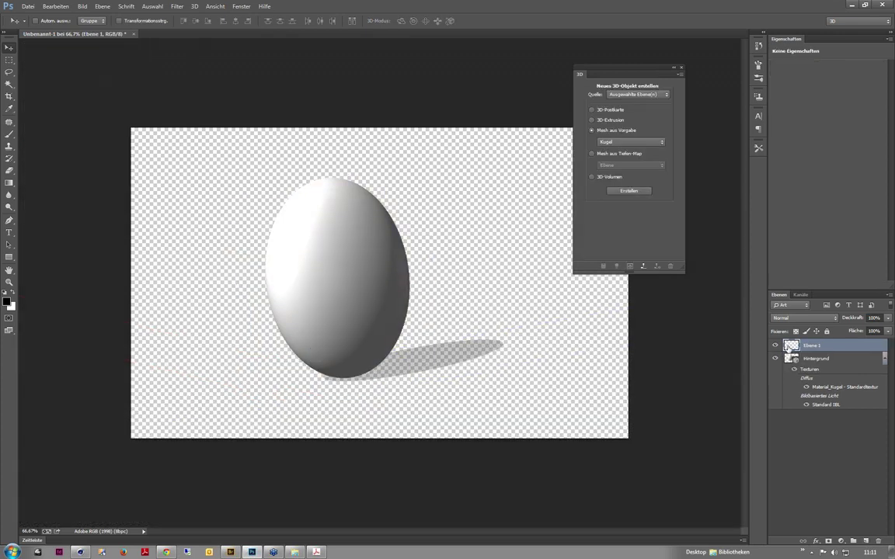
{"action": "key", "text": "t"}
{"action": "left_click", "coordinate": [426, 188]}
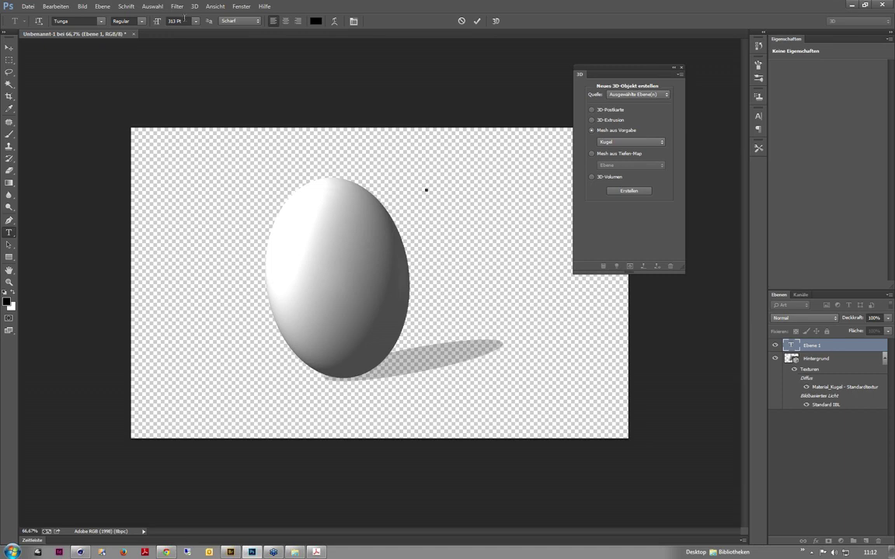
{"action": "left_click", "coordinate": [160, 22]}
{"action": "type", "text": "100"}
{"action": "key", "text": "Return"}
- Type the 'Collada .DAE' and 'Wavefront .obj' lines
{"action": "type", "text": "DAE"}
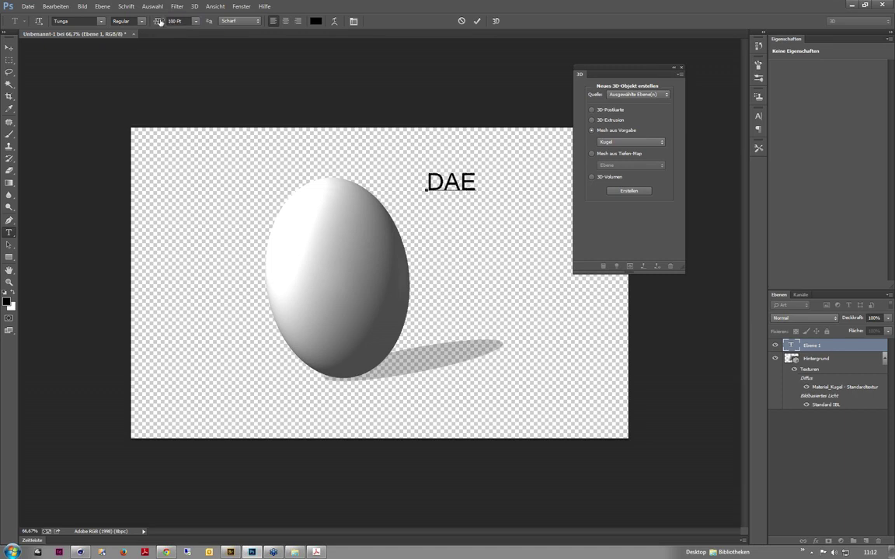
{"action": "key", "text": "Left"}
{"action": "key", "text": "Left"}
{"action": "key", "text": "Left"}
{"action": "type", "text": "."}
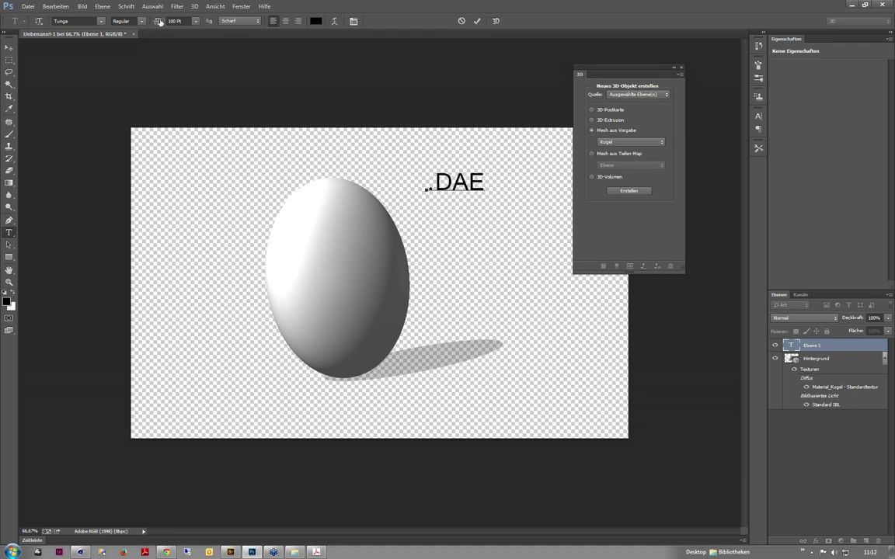
{"action": "type", "text": "Collada"}
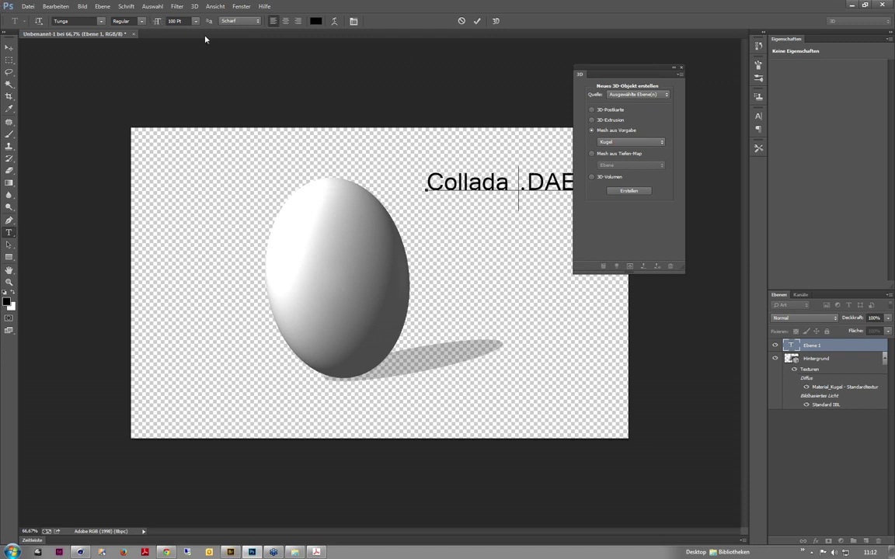
{"action": "left_click", "coordinate": [680, 68]}
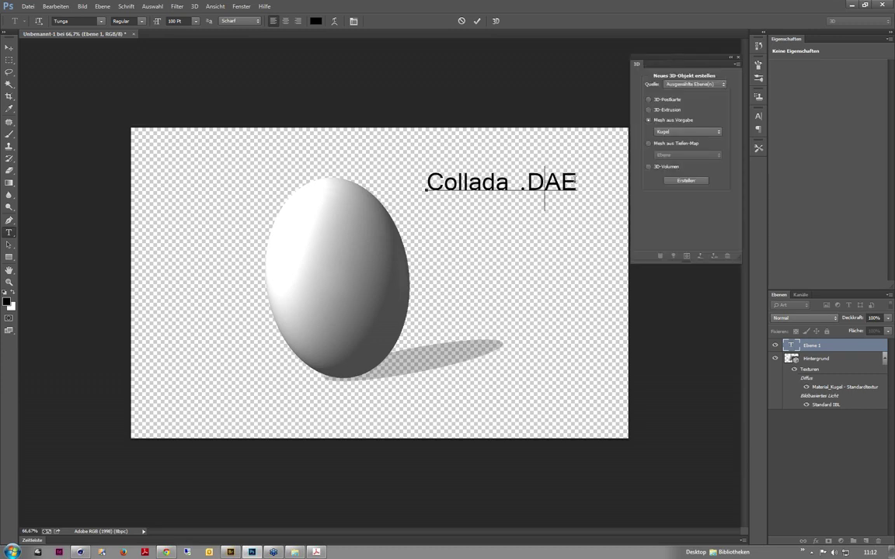
{"action": "key", "text": "Return"}
{"action": "type", "text": "Wavefr"}
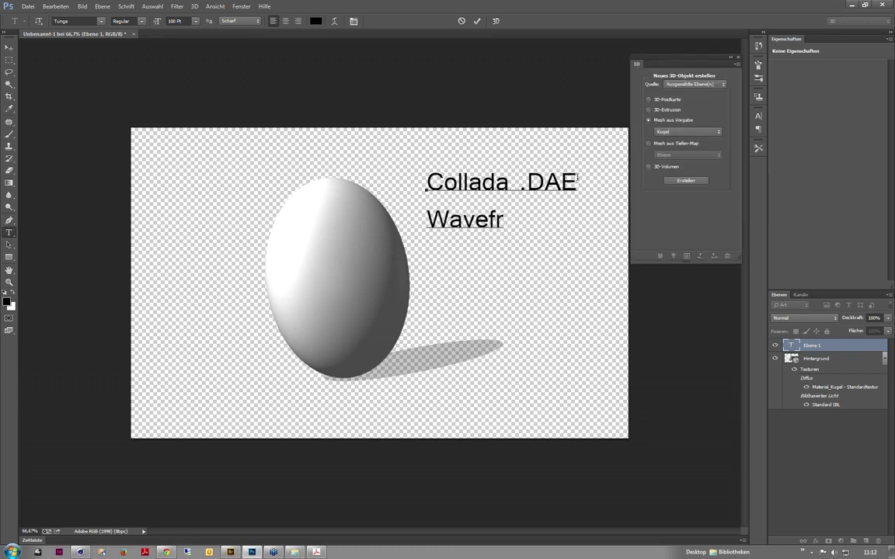
{"action": "type", "text": "ont"}
{"action": "type", "text": " ."}
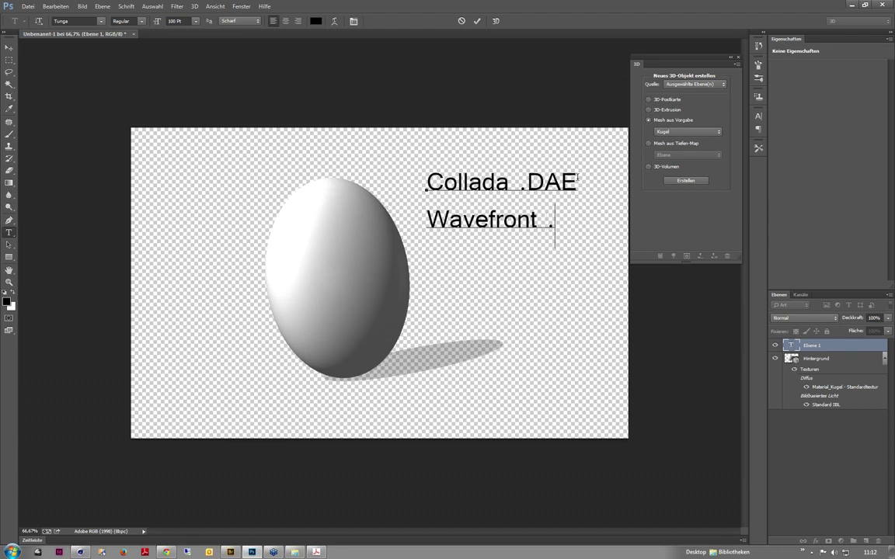
{"action": "type", "text": "obj"}
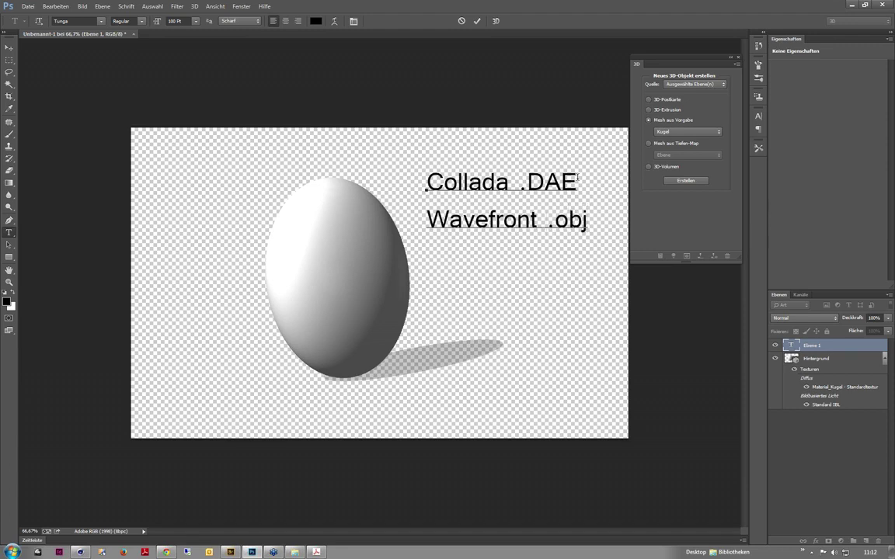
- Add a third line '.3ds' and align the file extensions
{"action": "key", "text": "Return"}
{"action": "type", "text": ".3dsd"}
{"action": "key", "text": "BackSpace"}
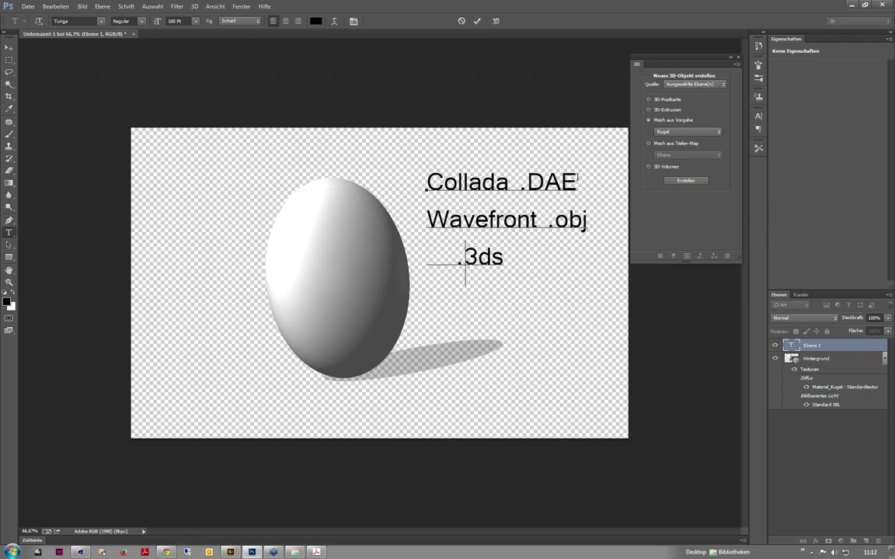
{"action": "key", "text": "Up"}
{"action": "key", "text": "Up"}
{"action": "key", "text": "Down"}
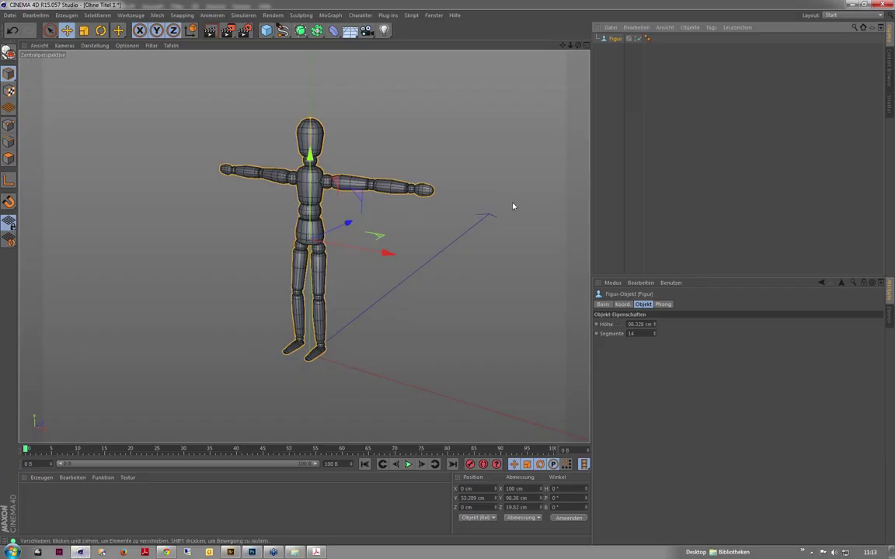
- Zoom and orbit the viewport to inspect the subdivided, smoothed mannequin figure
{"action": "scroll", "coordinate": [509, 206], "scroll_direction": "up", "scroll_amount": 2}
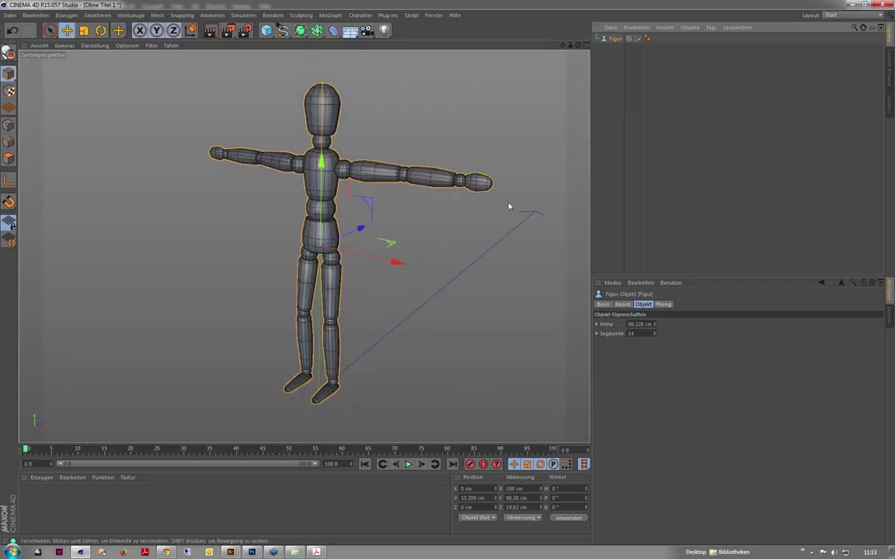
{"action": "scroll", "coordinate": [399, 170], "scroll_direction": "up", "scroll_amount": 5}
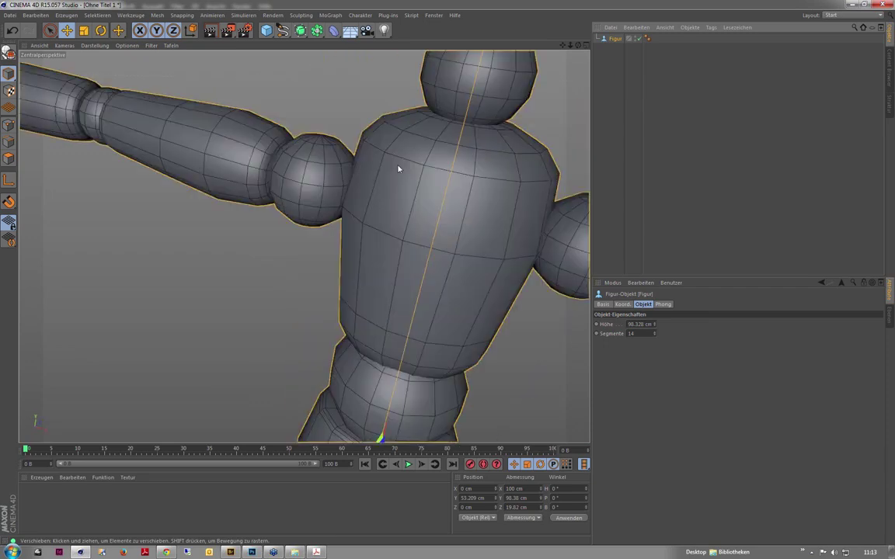
{"action": "scroll", "coordinate": [410, 174], "scroll_direction": "up", "scroll_amount": 1}
{"action": "scroll", "coordinate": [415, 149], "scroll_direction": "up", "scroll_amount": 2}
{"action": "mouse_move", "coordinate": [415, 149]}
{"action": "left_mouse_down"}
{"action": "mouse_move", "coordinate": [374, 143]}
{"action": "mouse_move", "coordinate": [353, 160]}
{"action": "mouse_move", "coordinate": [400, 155]}
{"action": "mouse_move", "coordinate": [416, 182]}
{"action": "mouse_move", "coordinate": [407, 184]}
{"action": "mouse_move", "coordinate": [248, 162]}
{"action": "mouse_move", "coordinate": [264, 165]}
{"action": "mouse_move", "coordinate": [247, 151]}
{"action": "mouse_move", "coordinate": [286, 160]}
{"action": "mouse_move", "coordinate": [311, 181]}
{"action": "left_mouse_up"}
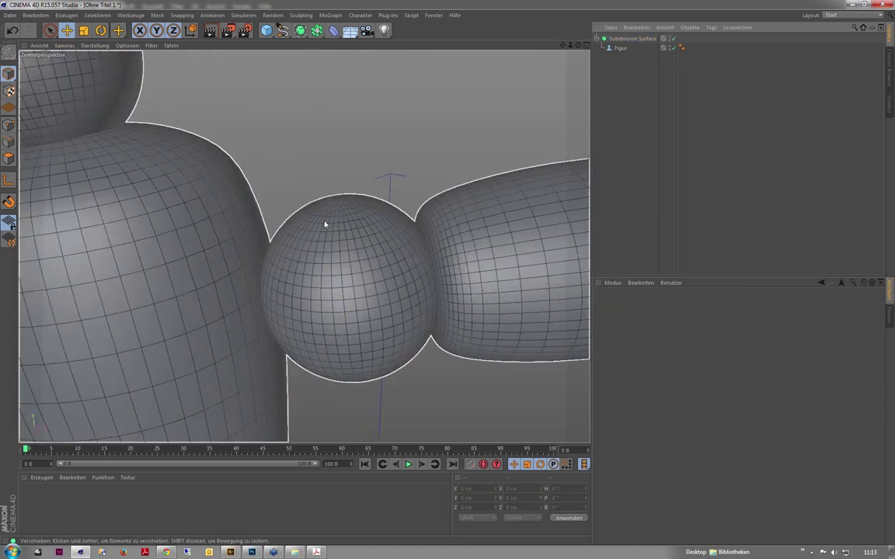
{"action": "scroll", "coordinate": [325, 224], "scroll_direction": "up", "scroll_amount": 3}
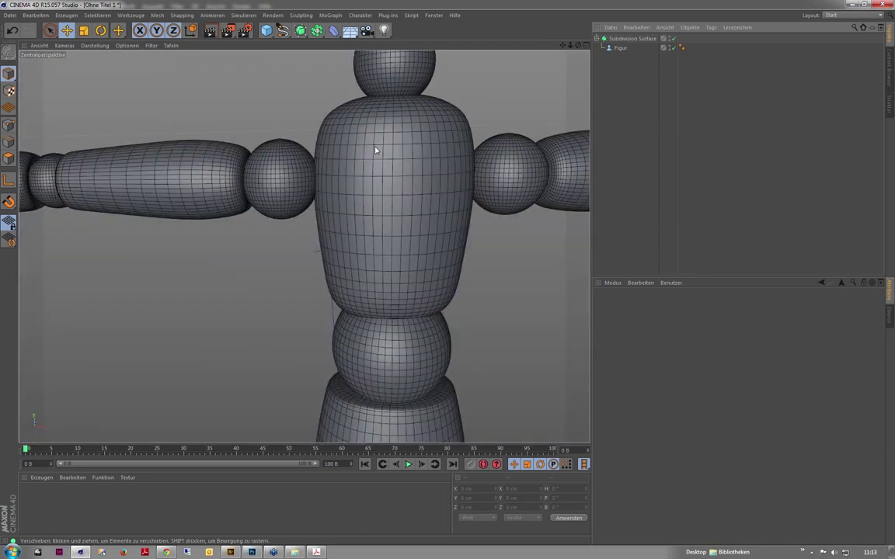
{"action": "scroll", "coordinate": [375, 150], "scroll_direction": "down", "scroll_amount": 5}
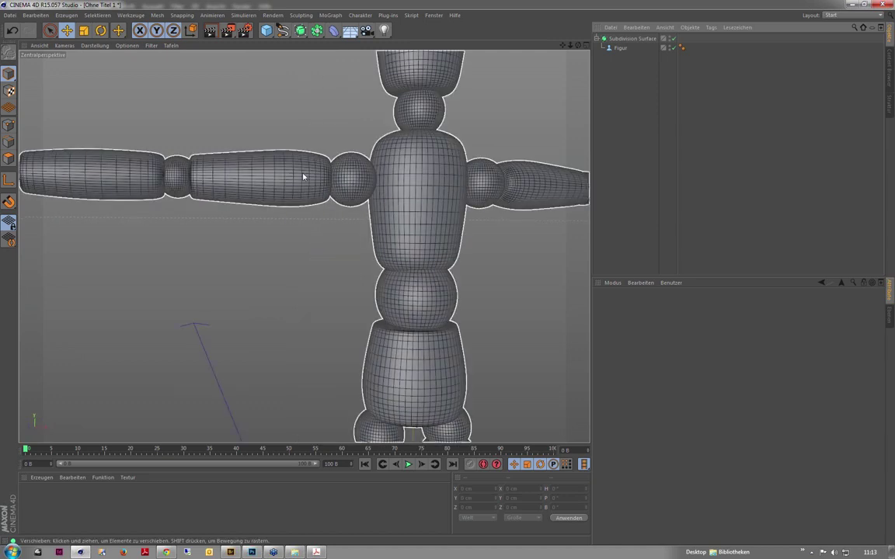
{"action": "scroll", "coordinate": [303, 177], "scroll_direction": "up", "scroll_amount": 3}
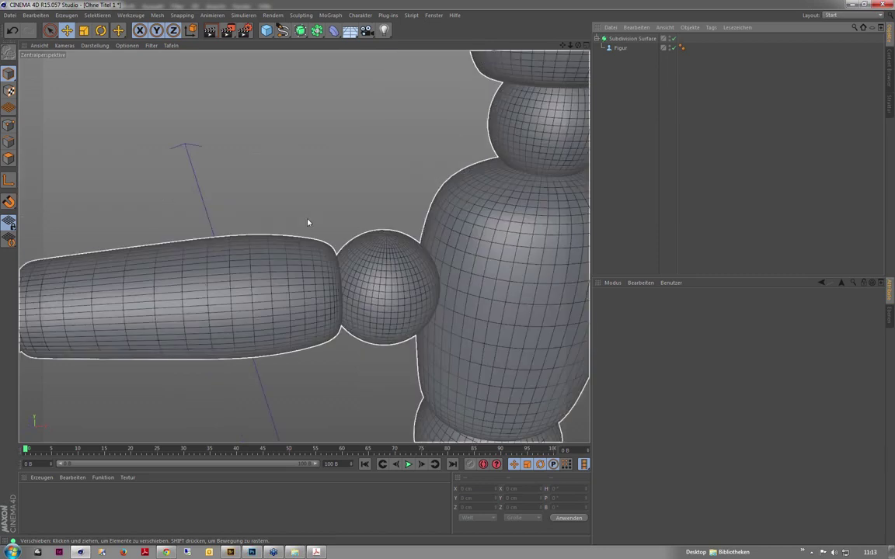
{"action": "scroll", "coordinate": [307, 223], "scroll_direction": "down", "scroll_amount": 1}
{"action": "scroll", "coordinate": [334, 256], "scroll_direction": "down", "scroll_amount": 5}
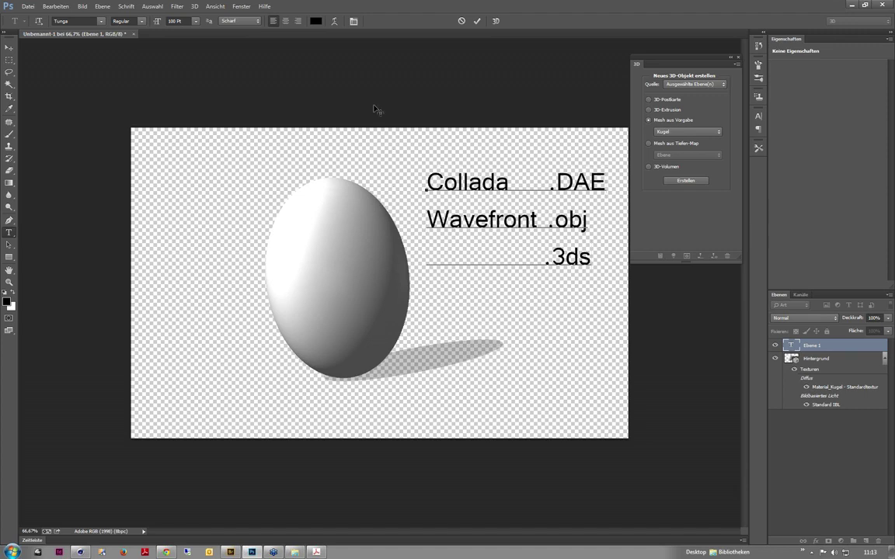
- Commit the format list text, create a new blank document at 100%, and scale the placed logo
{"action": "key", "text": "ctrl+Return"}
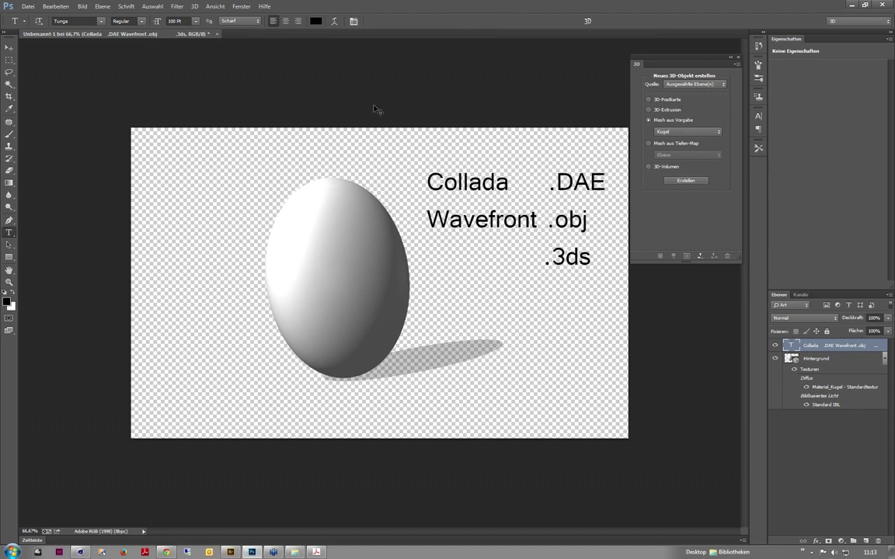
{"action": "key", "text": "ctrl+n"}
{"action": "key", "text": "Return"}
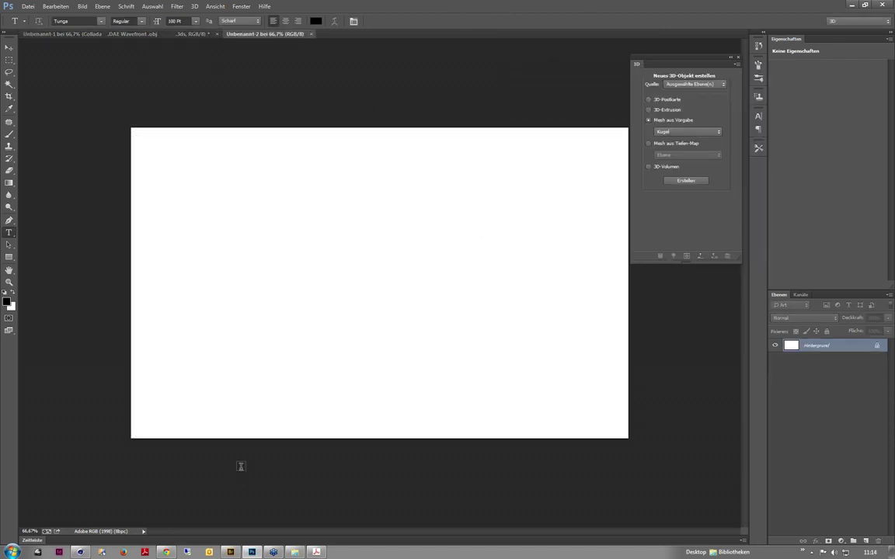
{"action": "key", "text": "ctrl+1"}
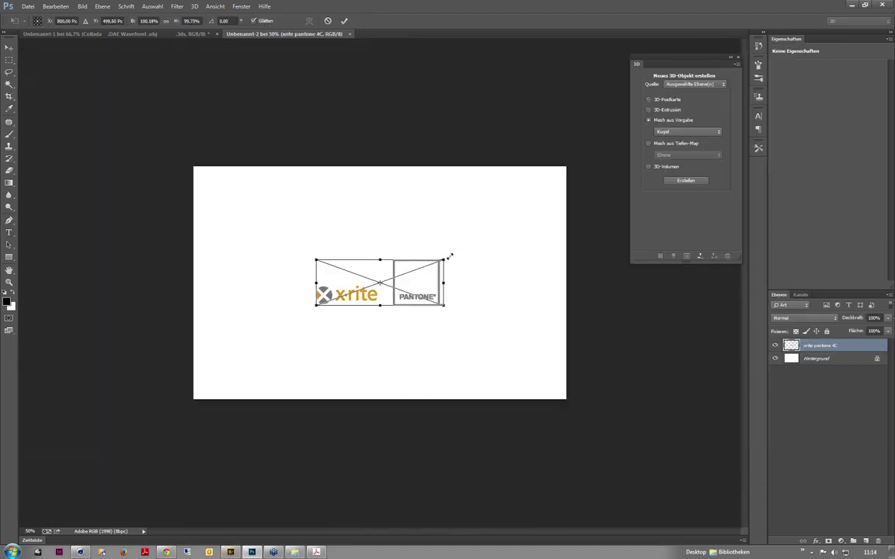
{"action": "mouse_move", "coordinate": [458, 252]}
{"action": "left_mouse_down"}
{"action": "mouse_move", "coordinate": [507, 224]}
{"action": "mouse_move", "coordinate": [516, 230]}
{"action": "left_mouse_up"}
- Commit the enlarged logo, hide the Hintergrund layer, and extrude the logo into 3D
{"action": "key", "text": "Return"}
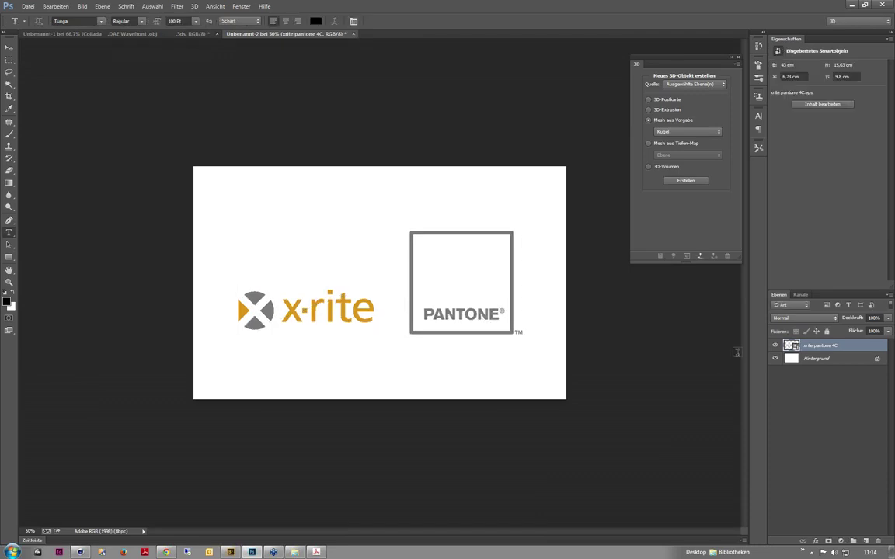
{"action": "left_click", "coordinate": [775, 359]}
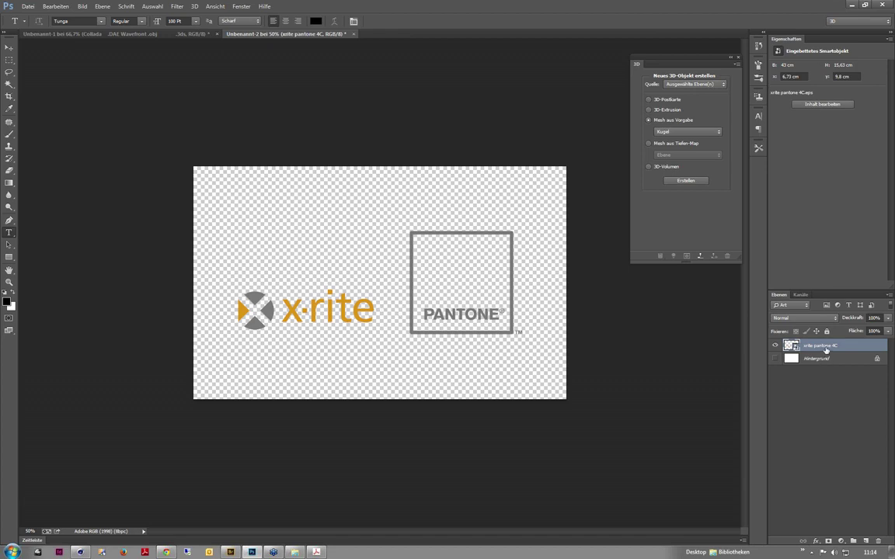
{"action": "left_click", "coordinate": [194, 6]}
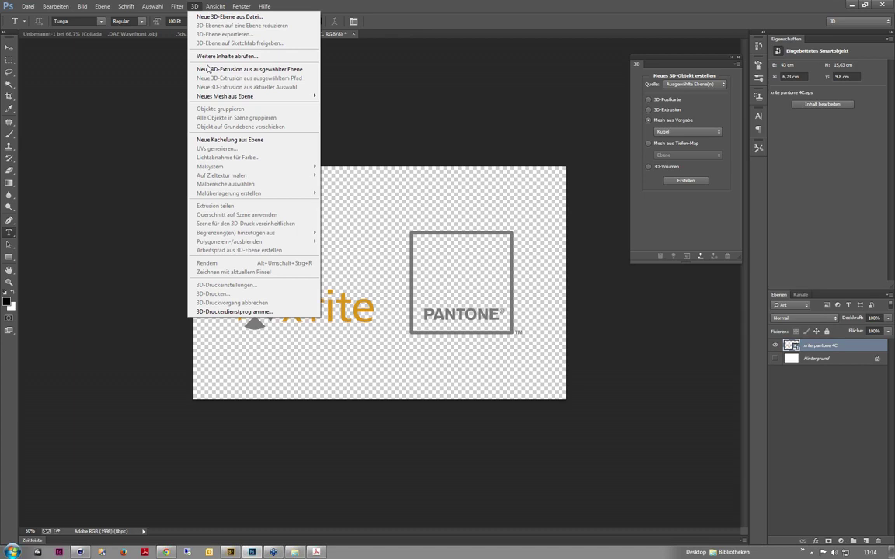
{"action": "left_click", "coordinate": [208, 69]}
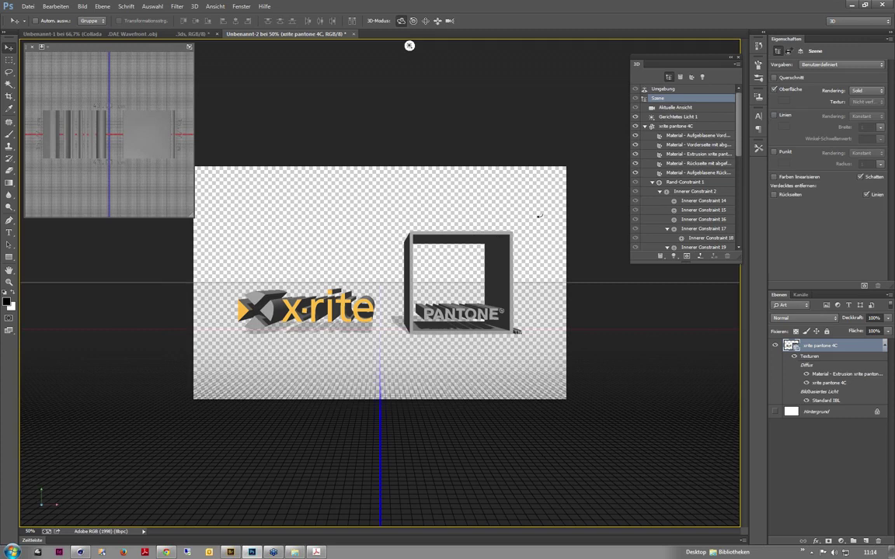
- Orbit the camera around the extruded logos from several angles, then view at 100%
{"action": "left_click_drag", "start_coordinate": [539, 216], "coordinate": [533, 221]}
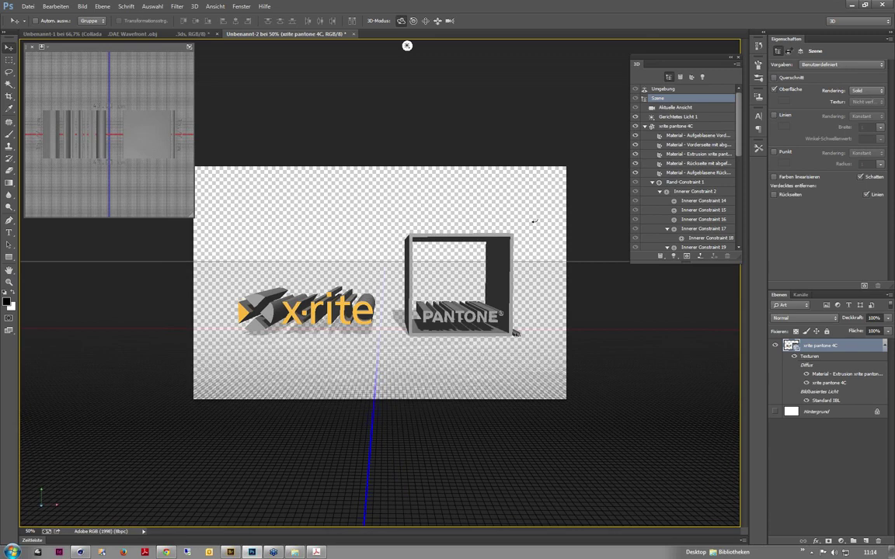
{"action": "left_click_drag", "start_coordinate": [407, 46], "coordinate": [404, 23]}
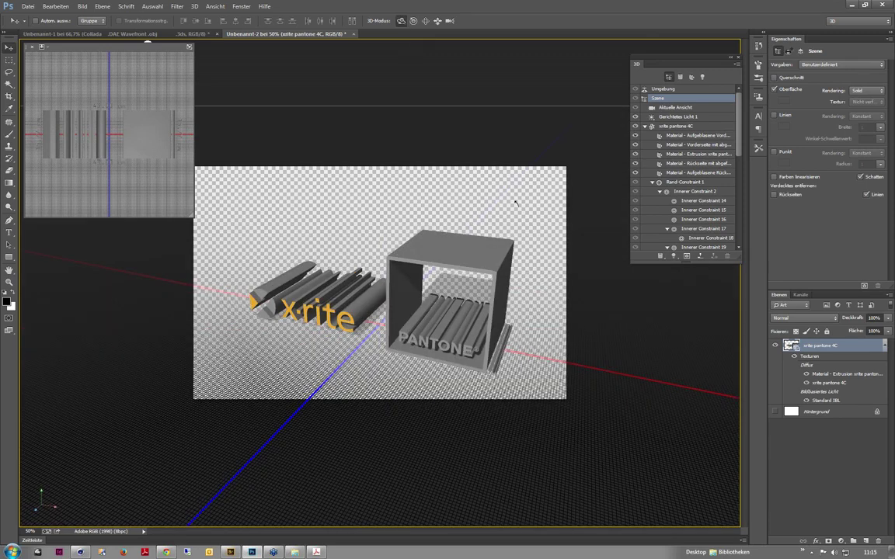
{"action": "left_click_drag", "start_coordinate": [515, 202], "coordinate": [511, 200]}
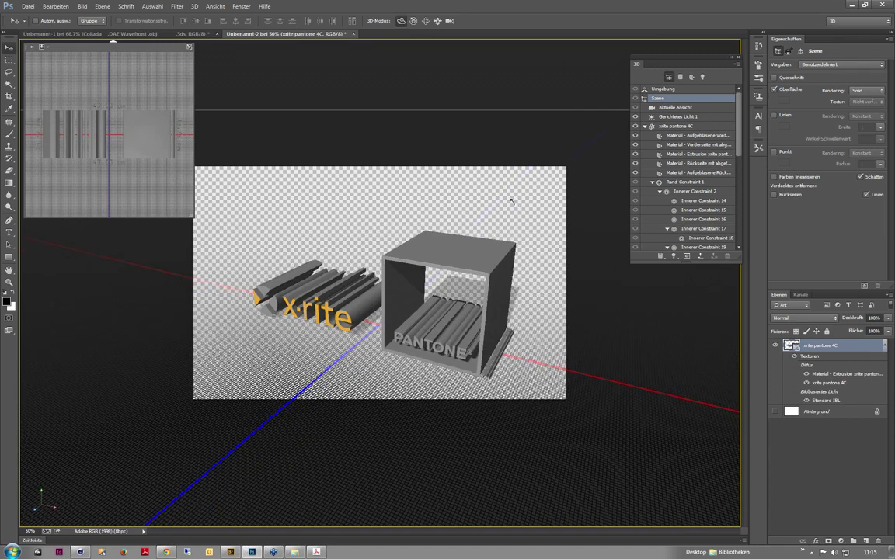
{"action": "mouse_move", "coordinate": [511, 201]}
{"action": "left_mouse_down"}
{"action": "mouse_move", "coordinate": [557, 188]}
{"action": "mouse_move", "coordinate": [592, 200]}
{"action": "left_mouse_up"}
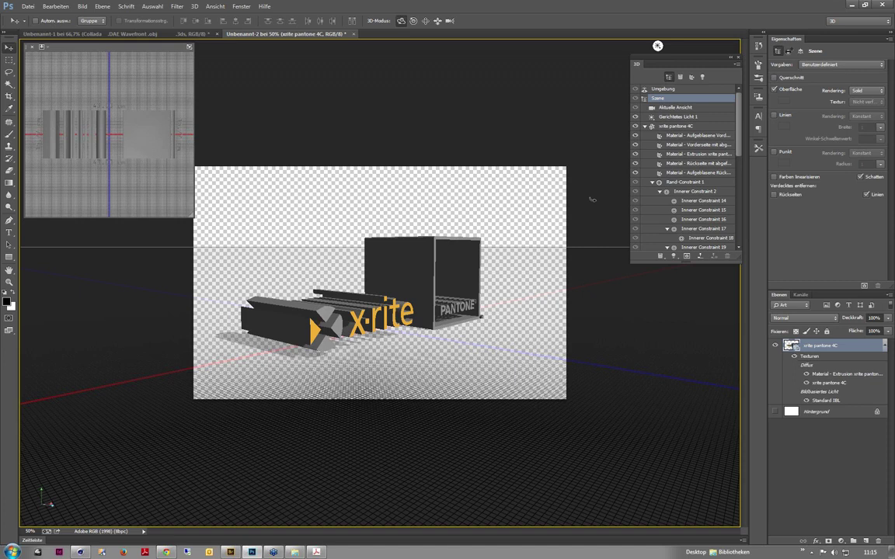
{"action": "left_click_drag", "start_coordinate": [591, 200], "coordinate": [556, 202]}
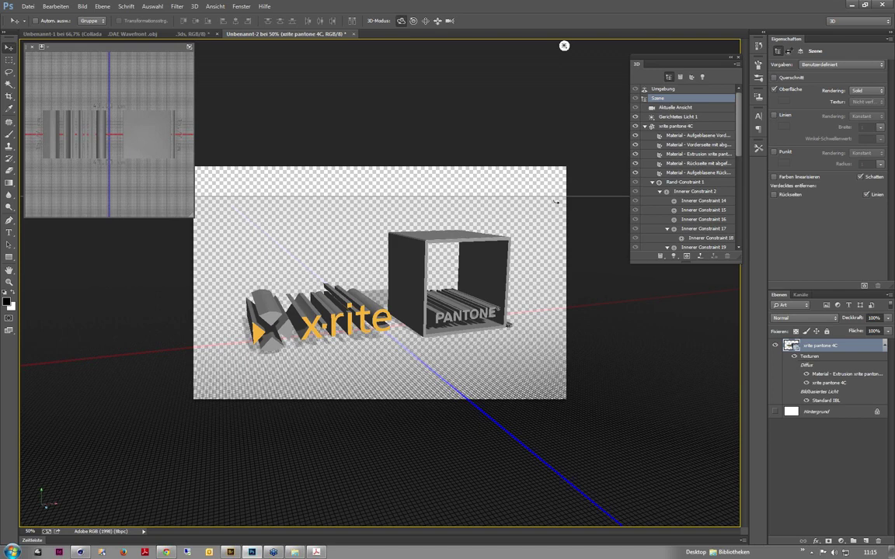
{"action": "key", "text": "ctrl+1"}
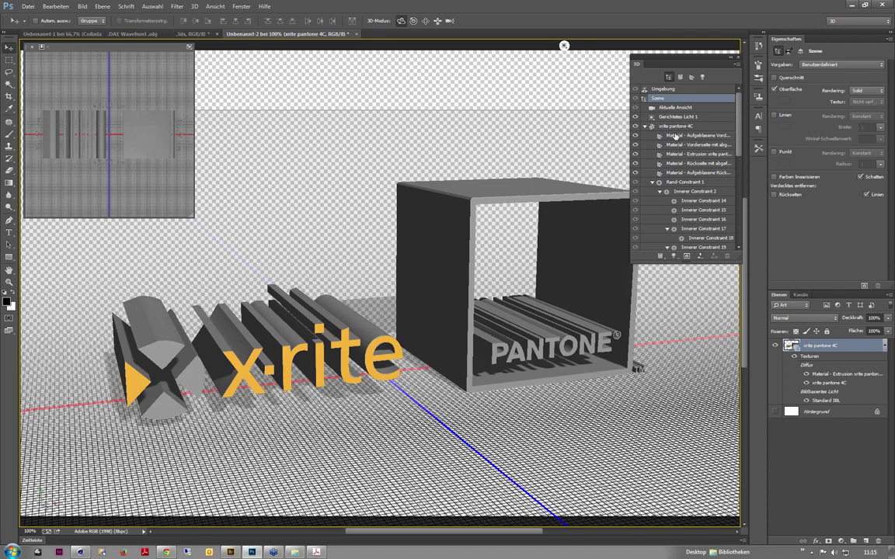
- Set the xrite pantone 4C mesh extrusion depth to 1 cm and orbit to a front view
{"action": "left_click", "coordinate": [674, 126]}
{"action": "type", "text": "1"}
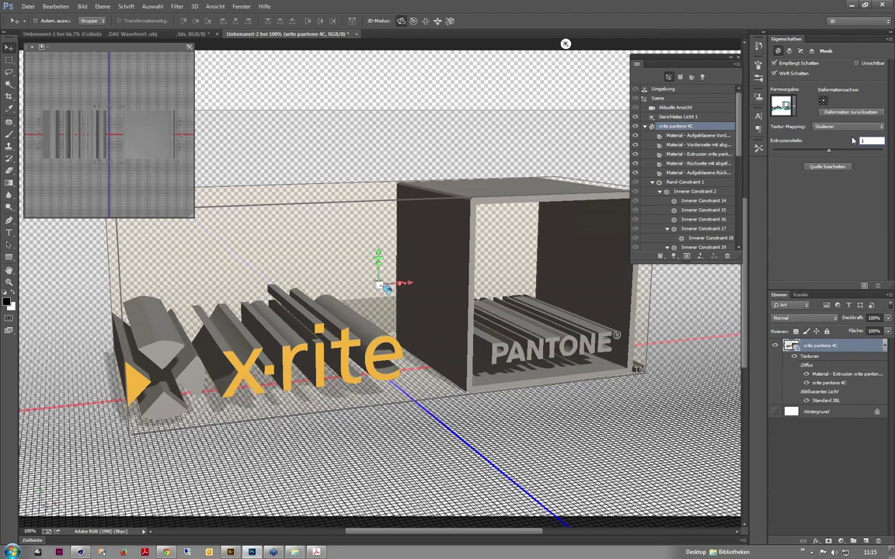
{"action": "key", "text": "Return"}
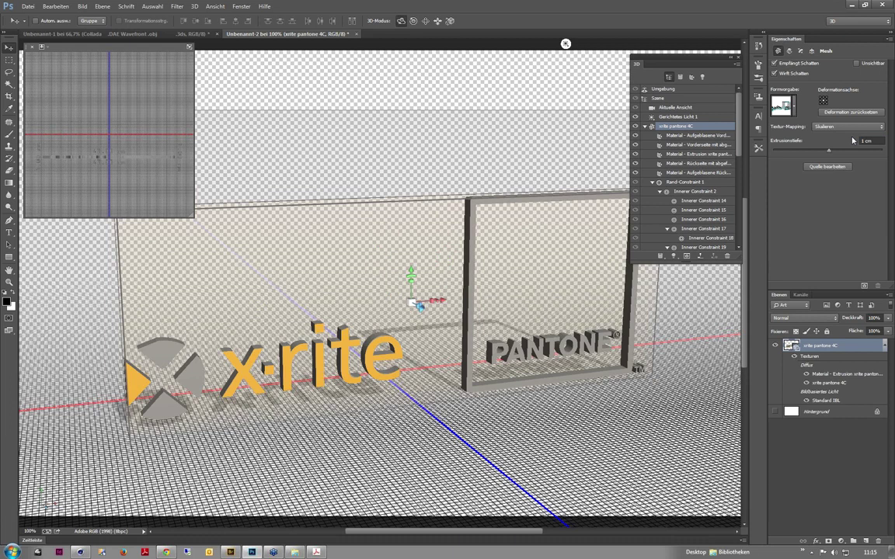
{"action": "left_click_drag", "start_coordinate": [497, 101], "coordinate": [427, 90]}
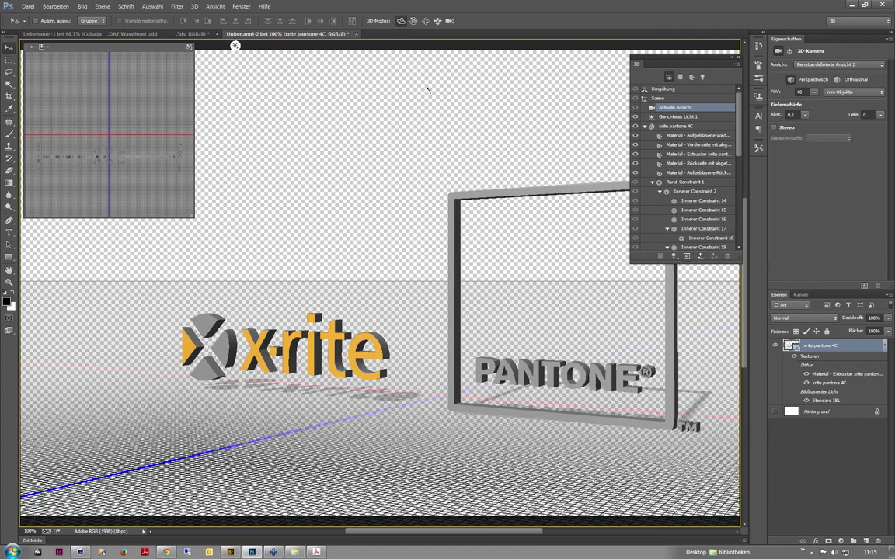
{"action": "left_click_drag", "start_coordinate": [428, 90], "coordinate": [354, 375]}
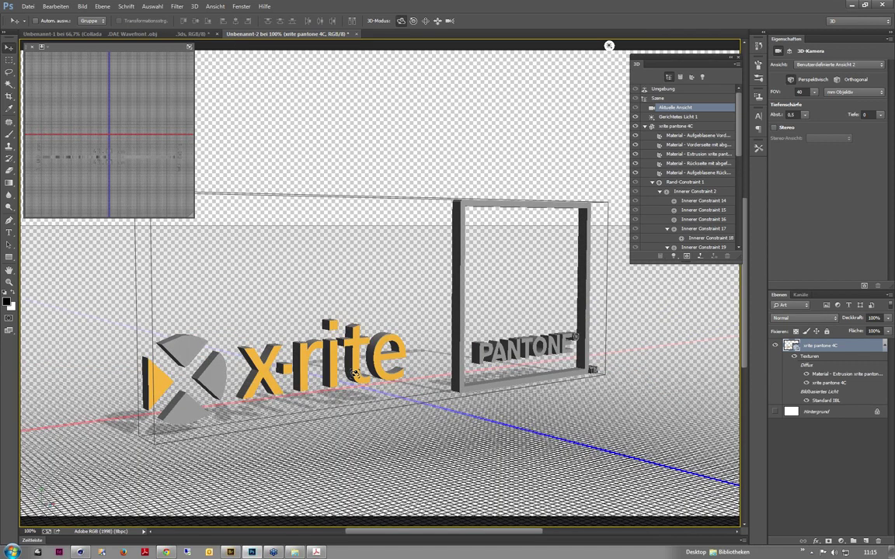
{"action": "left_click_drag", "start_coordinate": [355, 375], "coordinate": [429, 260]}
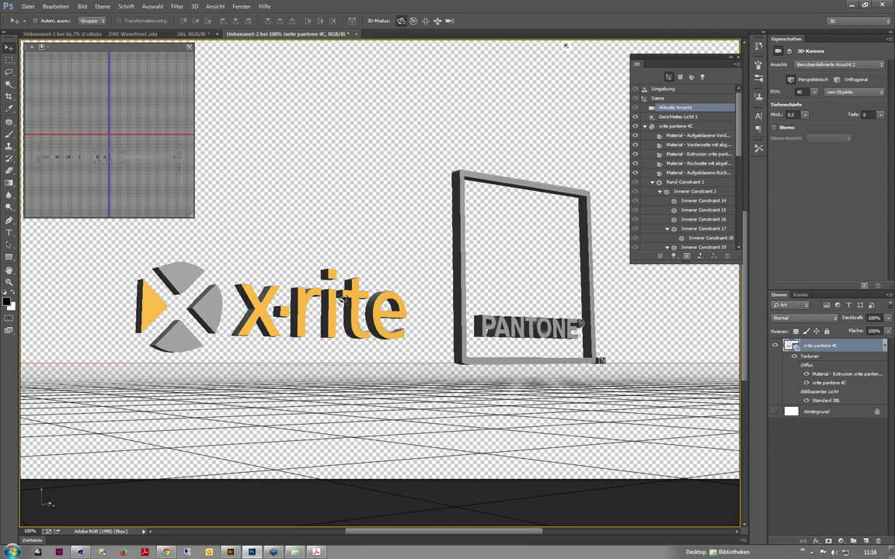
- Reduce the camera field of view to 23 mm
{"action": "left_click", "coordinate": [813, 91]}
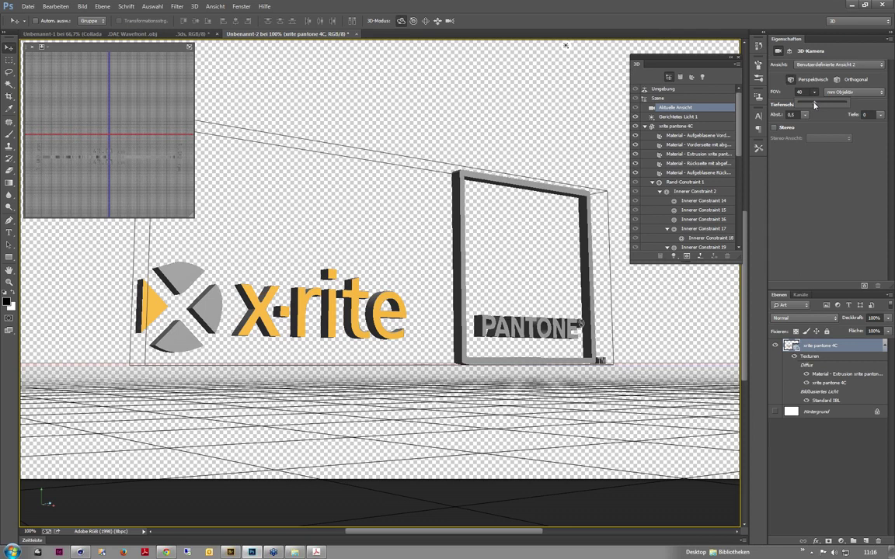
{"action": "left_click", "coordinate": [814, 105]}
{"action": "left_click_drag", "start_coordinate": [814, 105], "coordinate": [810, 105]}
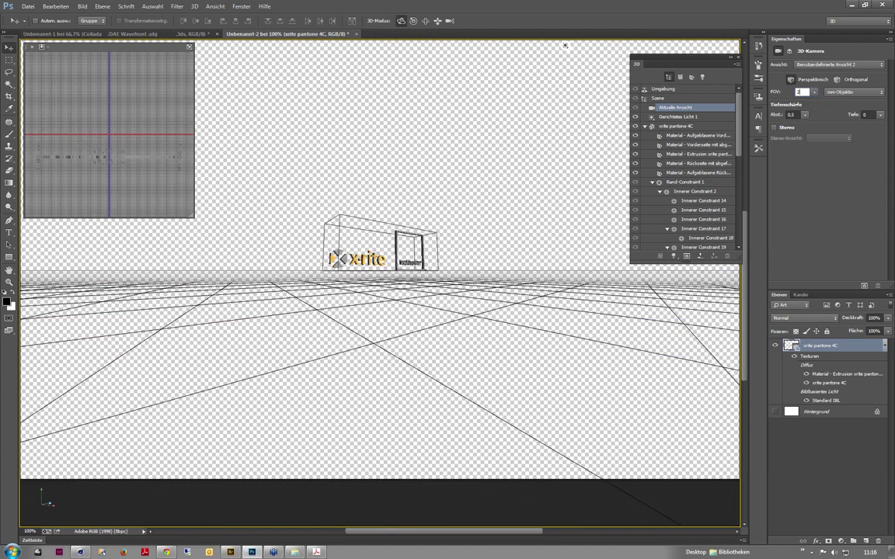
{"action": "type", "text": "4"}
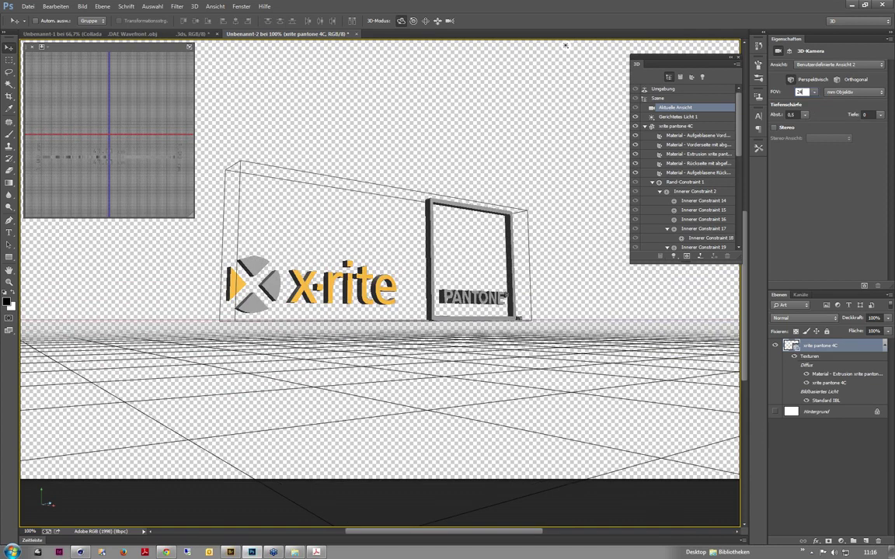
{"action": "type", "text": "23"}
{"action": "key", "text": "Return"}
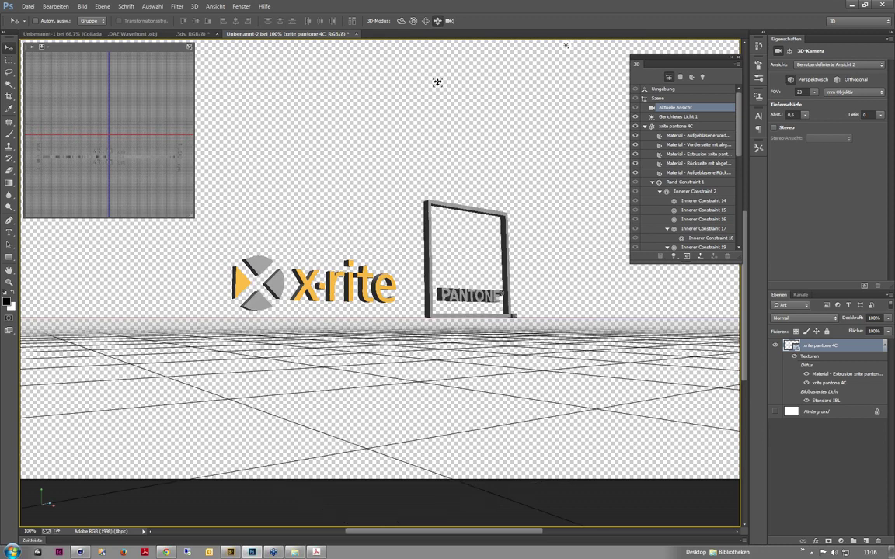
- Move the camera low and close to the logos, then select the xrite pantone 4C mesh
{"action": "left_click_drag", "start_coordinate": [437, 82], "coordinate": [441, 110]}
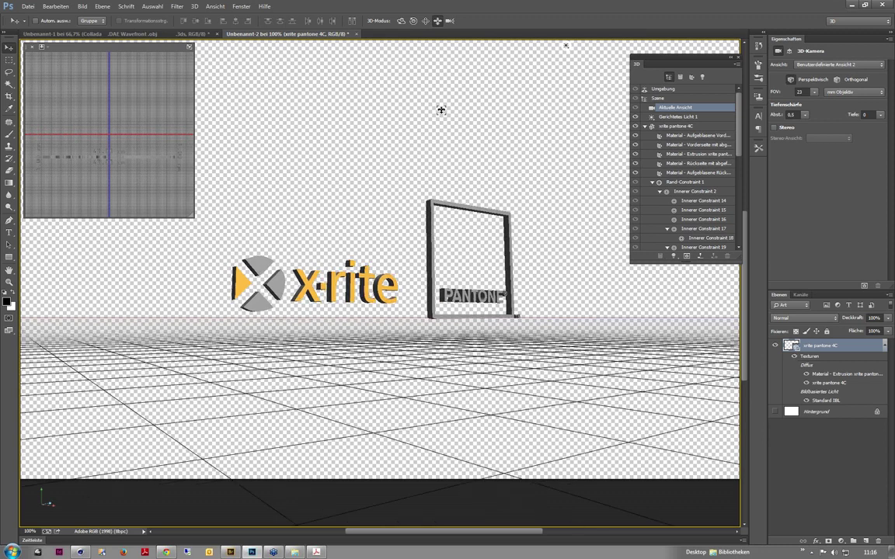
{"action": "mouse_move", "coordinate": [442, 109]}
{"action": "left_mouse_down"}
{"action": "mouse_move", "coordinate": [473, 392]}
{"action": "mouse_move", "coordinate": [442, 178]}
{"action": "left_mouse_up"}
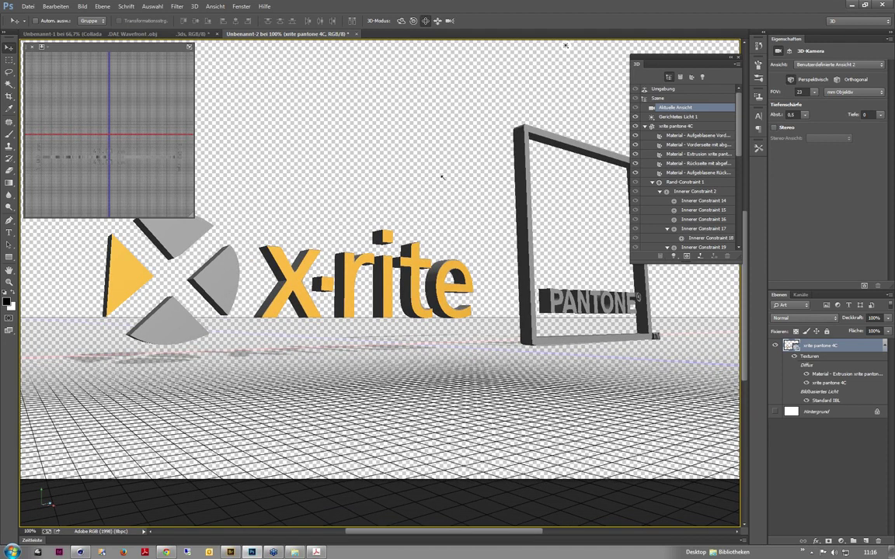
{"action": "left_click_drag", "start_coordinate": [441, 177], "coordinate": [441, 178]}
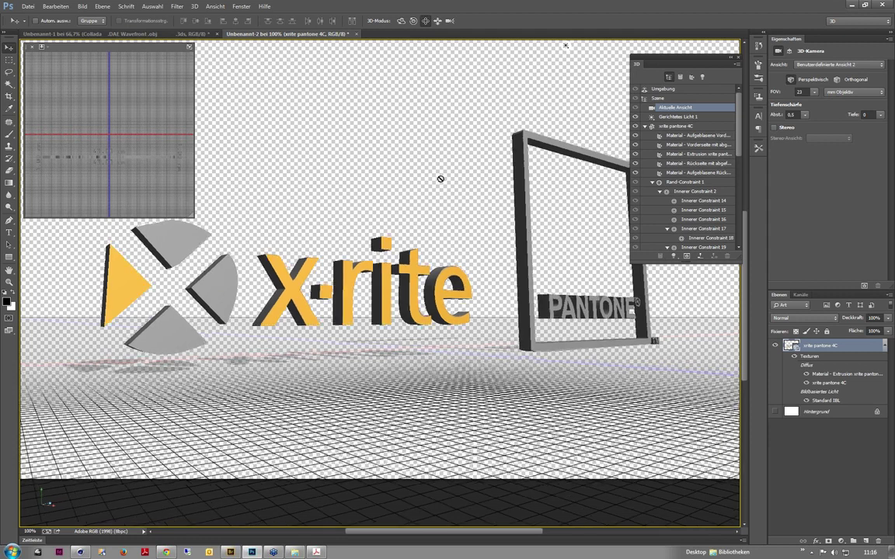
{"action": "left_click", "coordinate": [679, 126]}
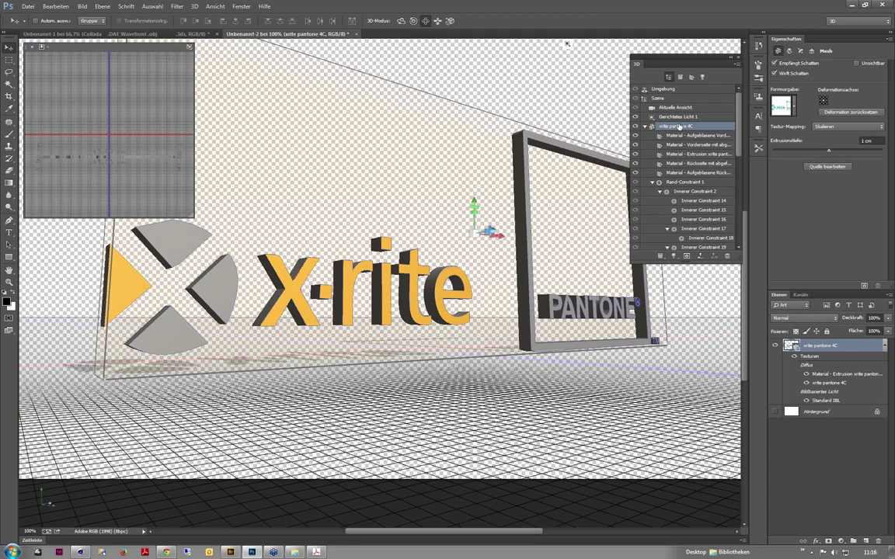
- Apply the 'Abgeflachte Kante mit Kontur' shape preset to the logo and keep Extrusionstiefe at 1 cm
{"action": "left_click", "coordinate": [795, 107]}
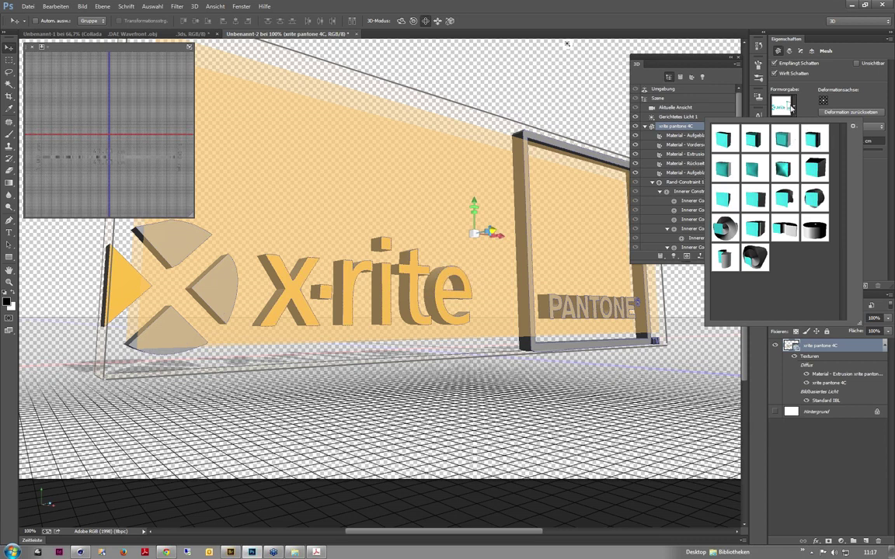
{"action": "left_click", "coordinate": [794, 107]}
{"action": "left_click", "coordinate": [794, 108]}
{"action": "left_click", "coordinate": [752, 141]}
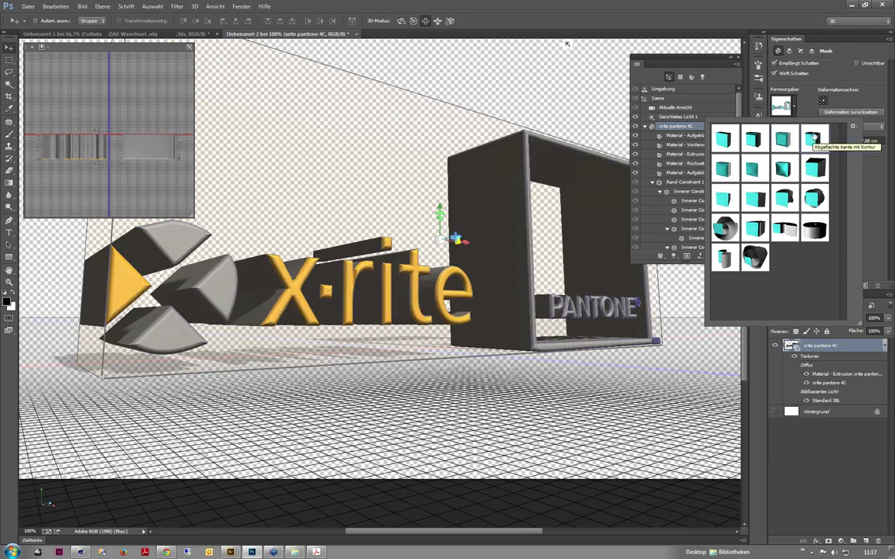
{"action": "left_click", "coordinate": [807, 101]}
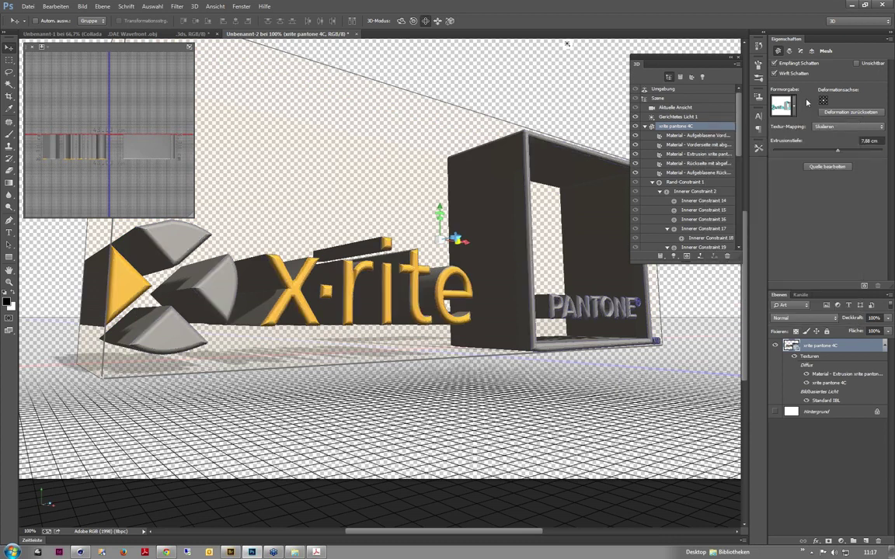
{"action": "left_click", "coordinate": [870, 141]}
{"action": "type", "text": "1"}
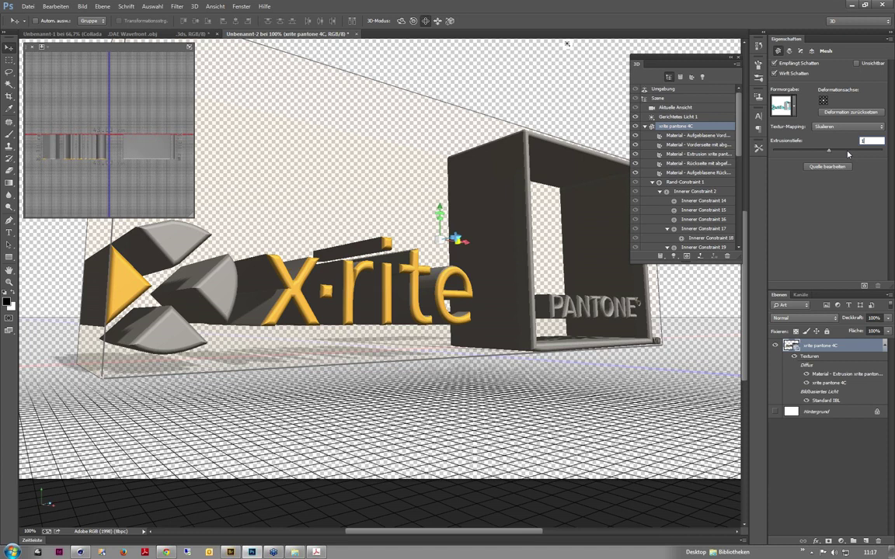
{"action": "key", "text": "Return"}
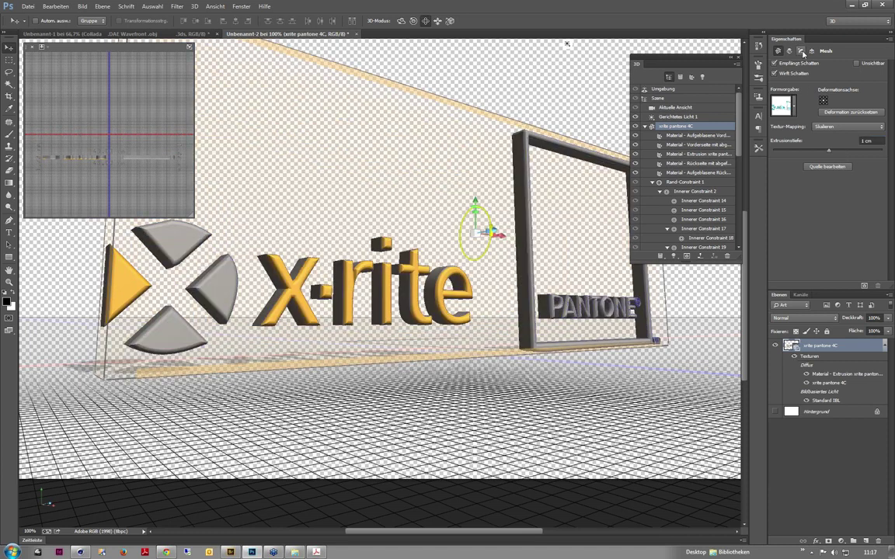
- On the Kappe tab, narrow the front bevel Breite from 25% to 4%
{"action": "left_click", "coordinate": [801, 52]}
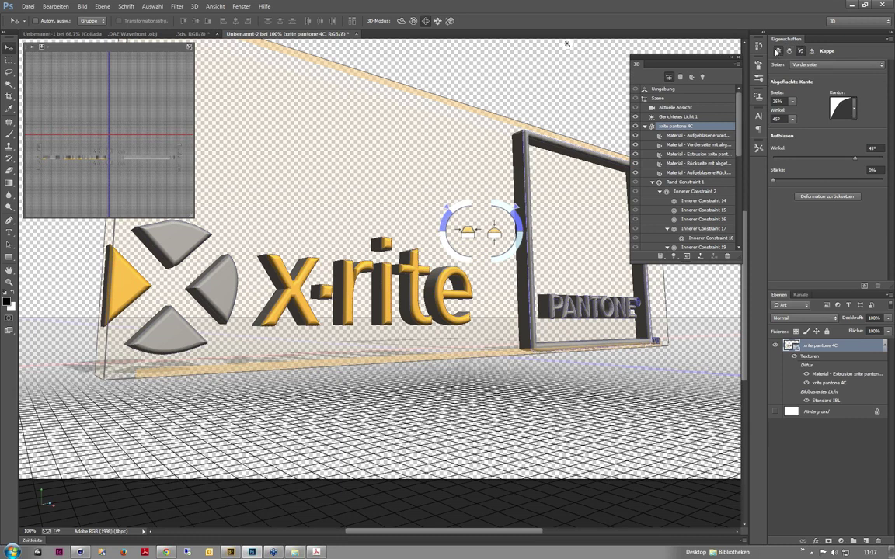
{"action": "left_click", "coordinate": [779, 51]}
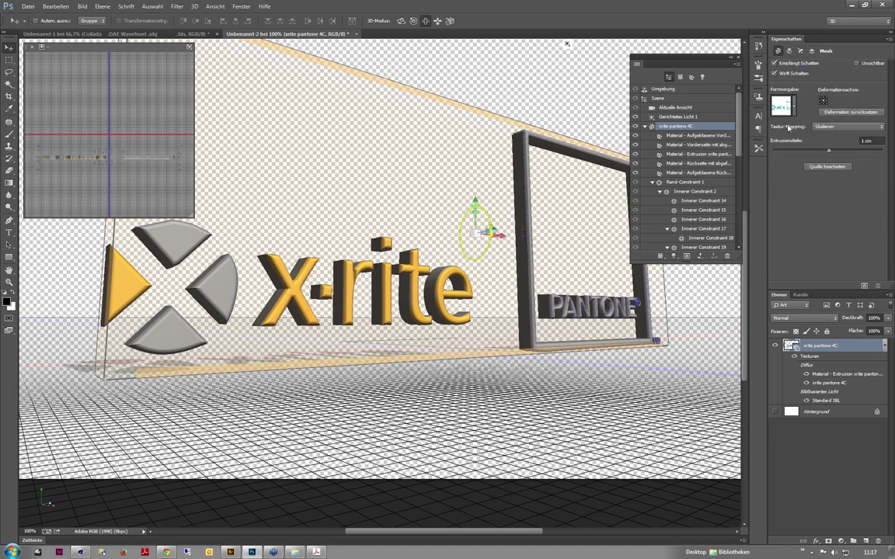
{"action": "left_click", "coordinate": [801, 51]}
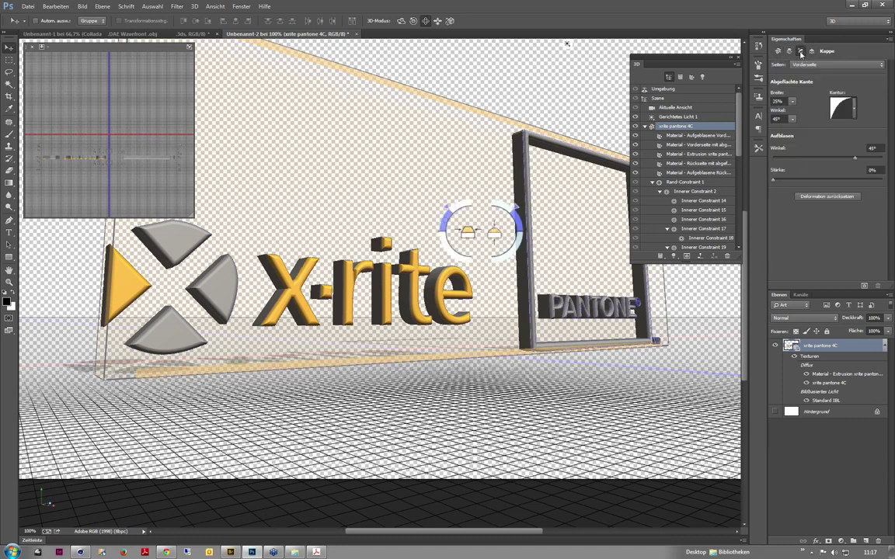
{"action": "left_click", "coordinate": [793, 101]}
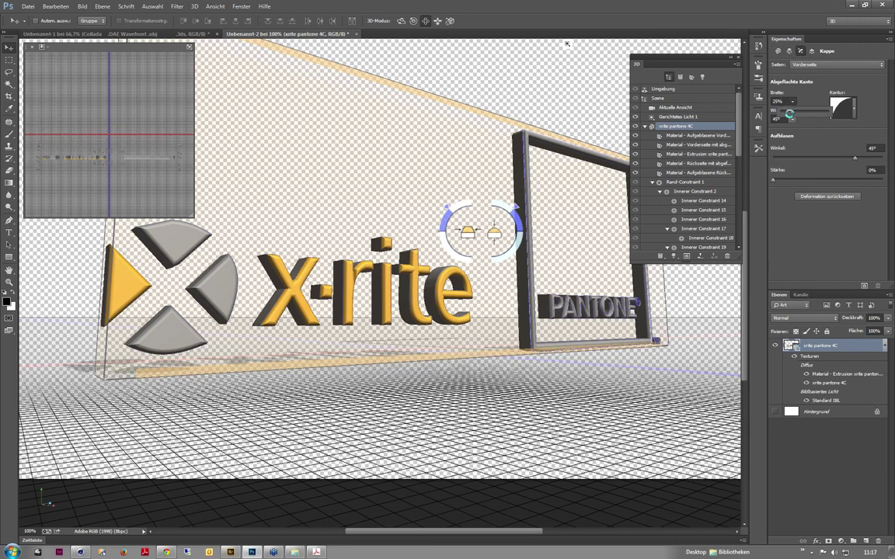
{"action": "left_click_drag", "start_coordinate": [789, 114], "coordinate": [786, 115]}
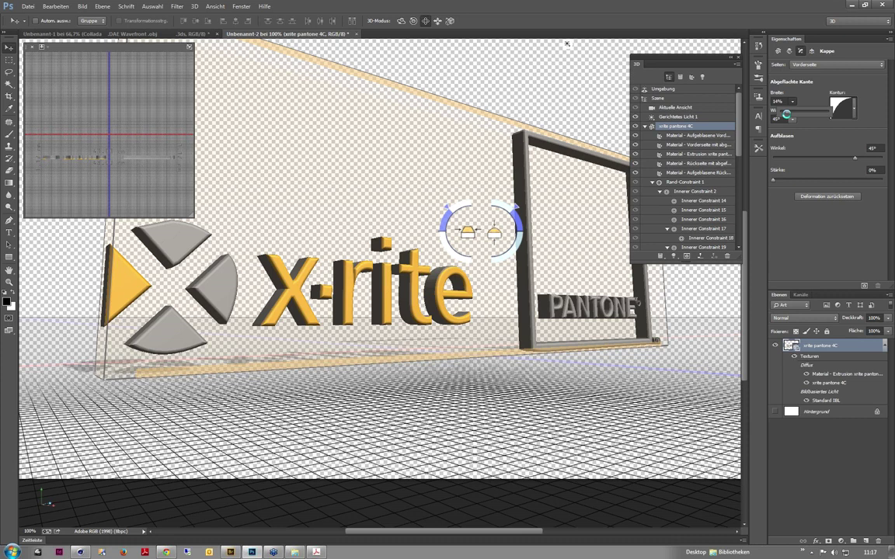
{"action": "left_click_drag", "start_coordinate": [786, 114], "coordinate": [782, 115]}
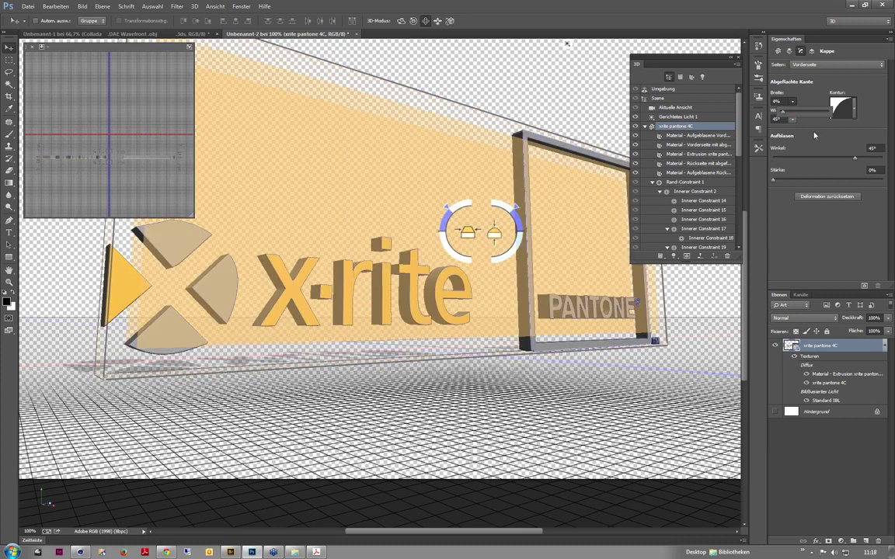
{"action": "left_click", "coordinate": [774, 181]}
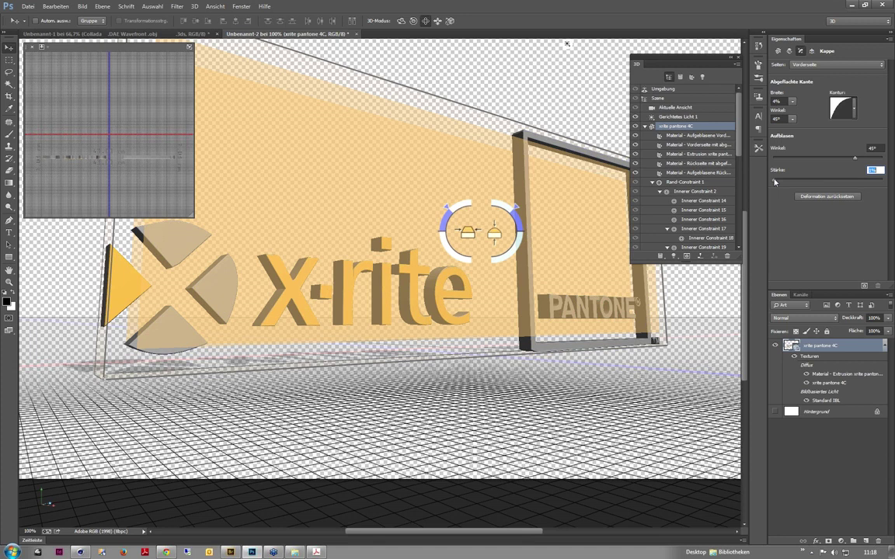
{"action": "left_click", "coordinate": [355, 284]}
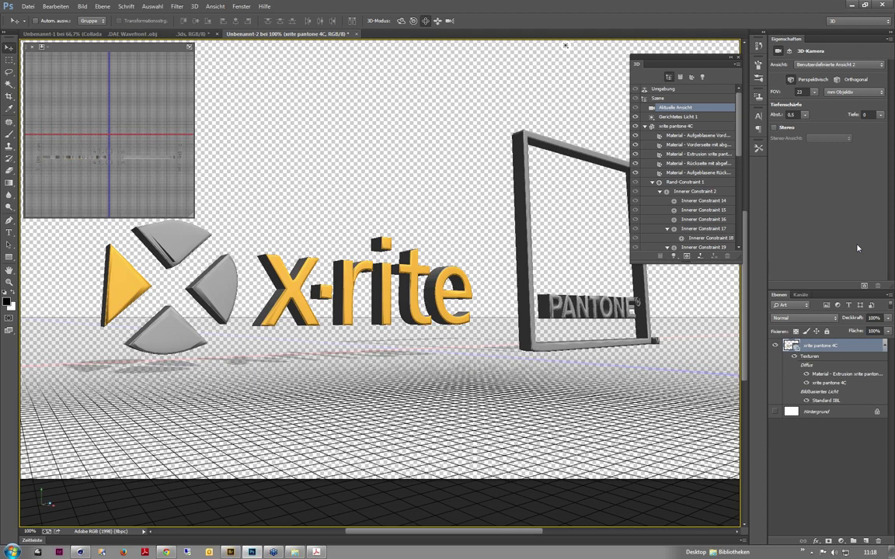
- Rotate Gerichtetes Licht 1 with its gizmo so the logo is backlit and shadows fall forward
{"action": "left_click", "coordinate": [704, 78]}
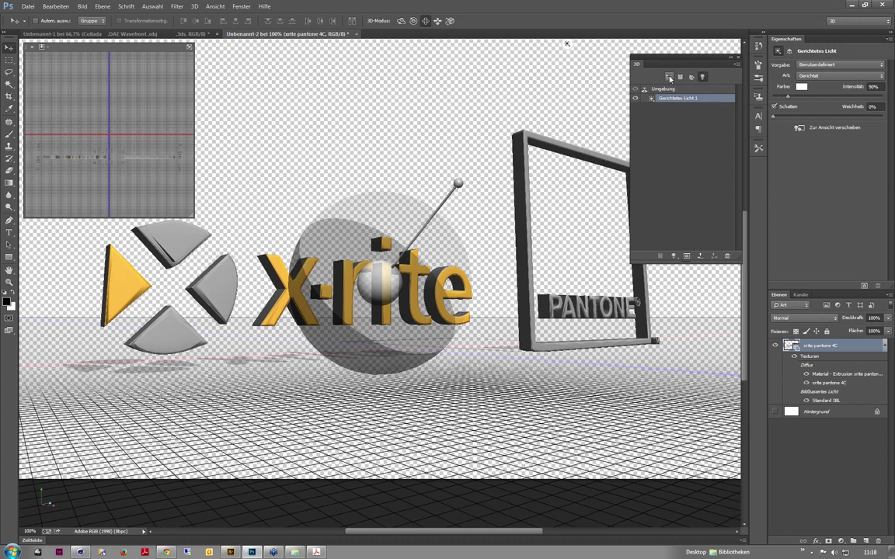
{"action": "left_click", "coordinate": [668, 77]}
{"action": "left_click", "coordinate": [644, 126]}
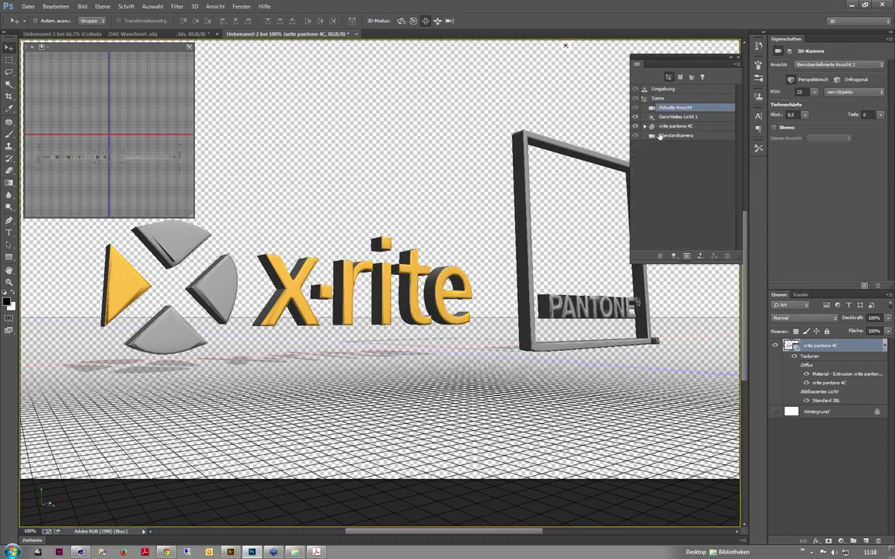
{"action": "left_click", "coordinate": [645, 125]}
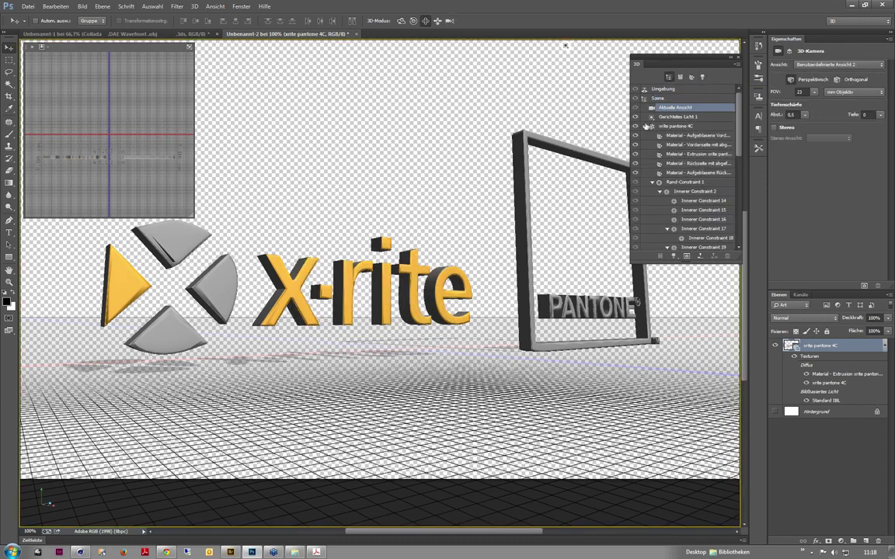
{"action": "left_click", "coordinate": [645, 126]}
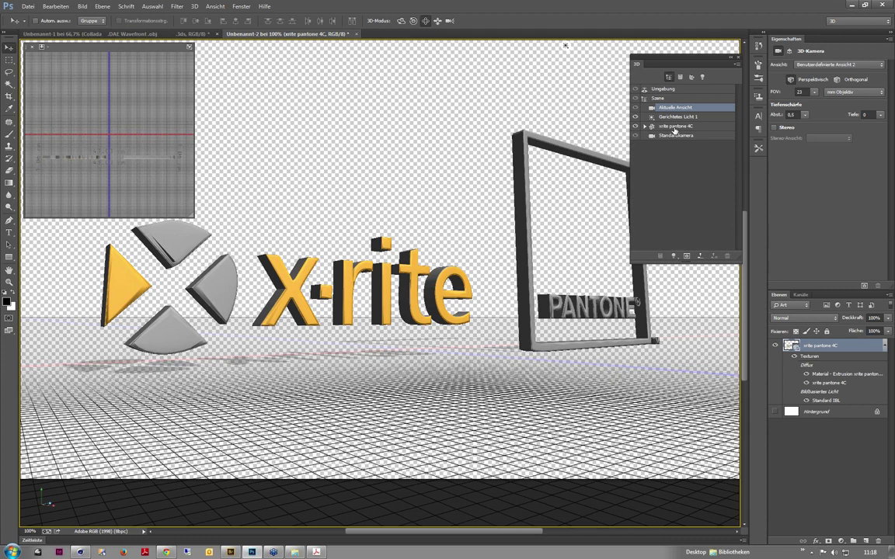
{"action": "left_click", "coordinate": [675, 117]}
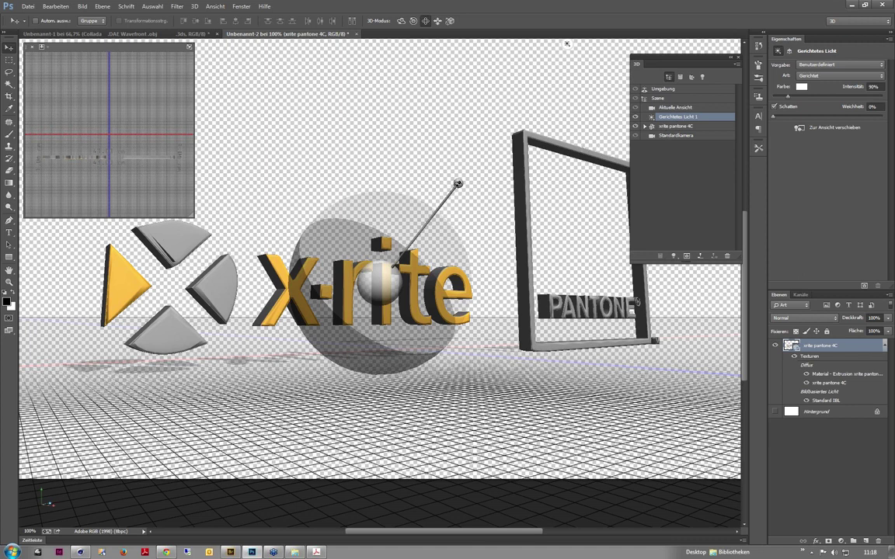
{"action": "mouse_move", "coordinate": [467, 185]}
{"action": "left_mouse_down"}
{"action": "mouse_move", "coordinate": [476, 186]}
{"action": "mouse_move", "coordinate": [485, 154]}
{"action": "mouse_move", "coordinate": [339, 199]}
{"action": "mouse_move", "coordinate": [218, 189]}
{"action": "left_mouse_up"}
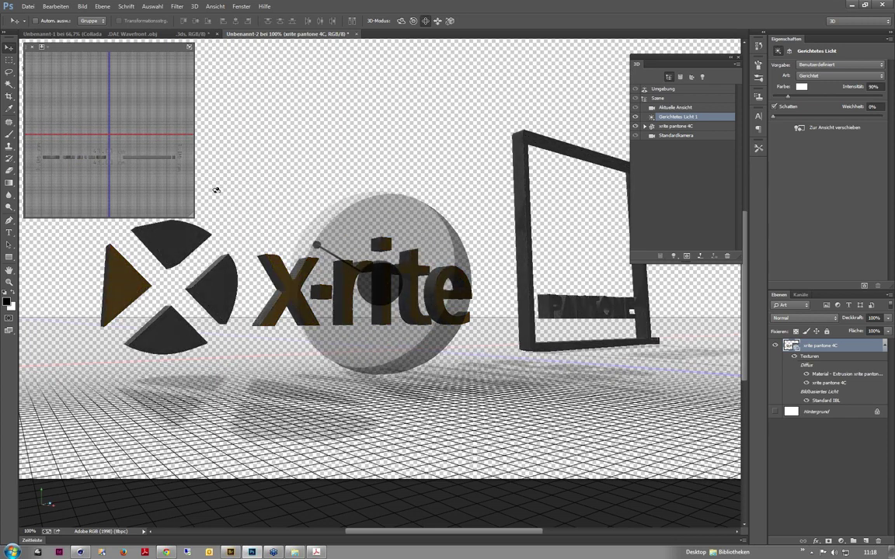
{"action": "left_click_drag", "start_coordinate": [321, 245], "coordinate": [321, 232]}
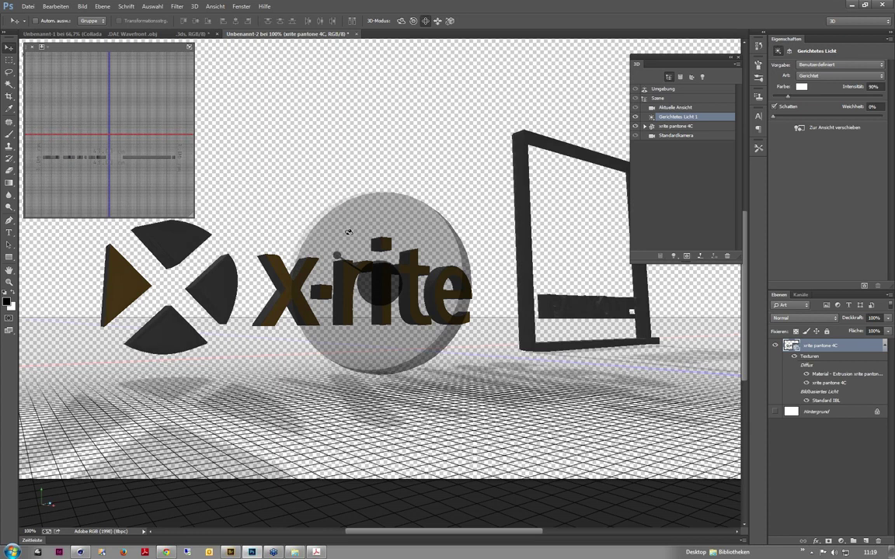
{"action": "mouse_move", "coordinate": [345, 233]}
{"action": "left_mouse_down"}
{"action": "mouse_move", "coordinate": [347, 225]}
{"action": "mouse_move", "coordinate": [355, 231]}
{"action": "left_mouse_up"}
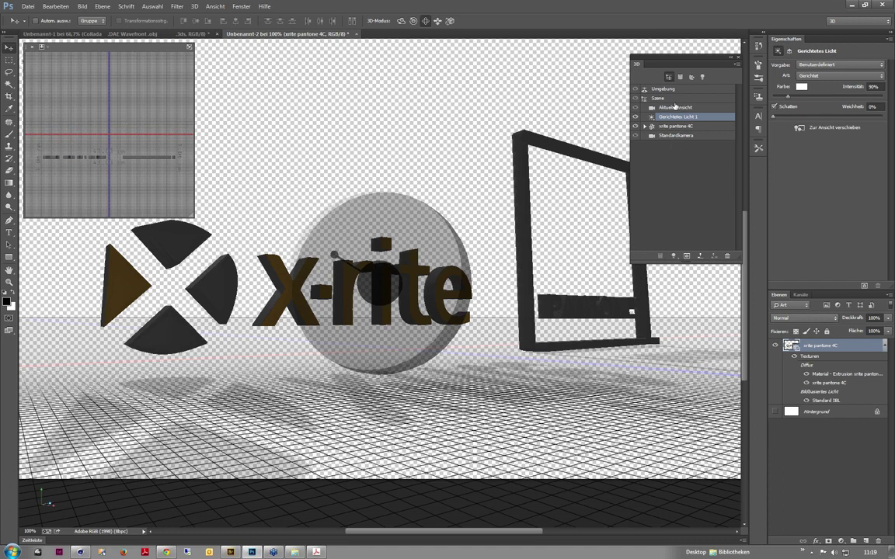
- Start a 3D > Rendern render of the whole Szene and cancel it at about 20%
{"action": "left_click", "coordinate": [673, 101]}
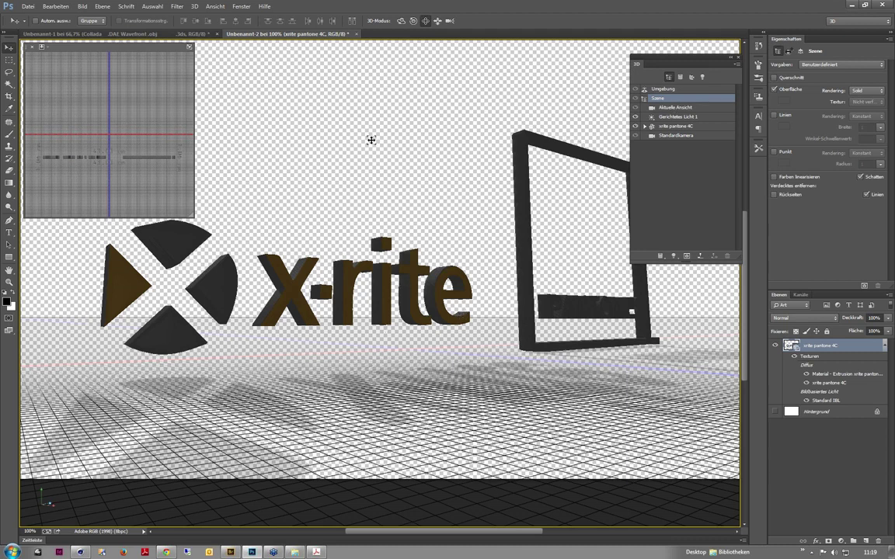
{"action": "left_click", "coordinate": [195, 6]}
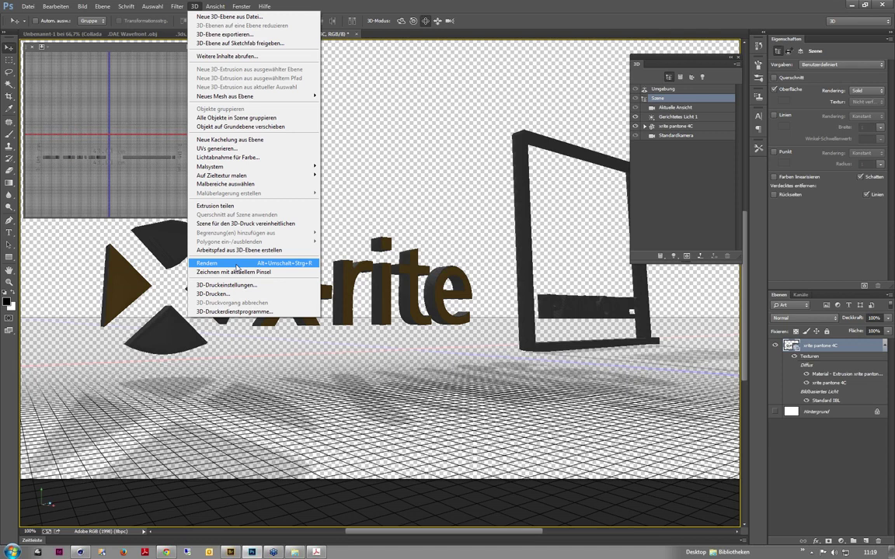
{"action": "left_click", "coordinate": [237, 266]}
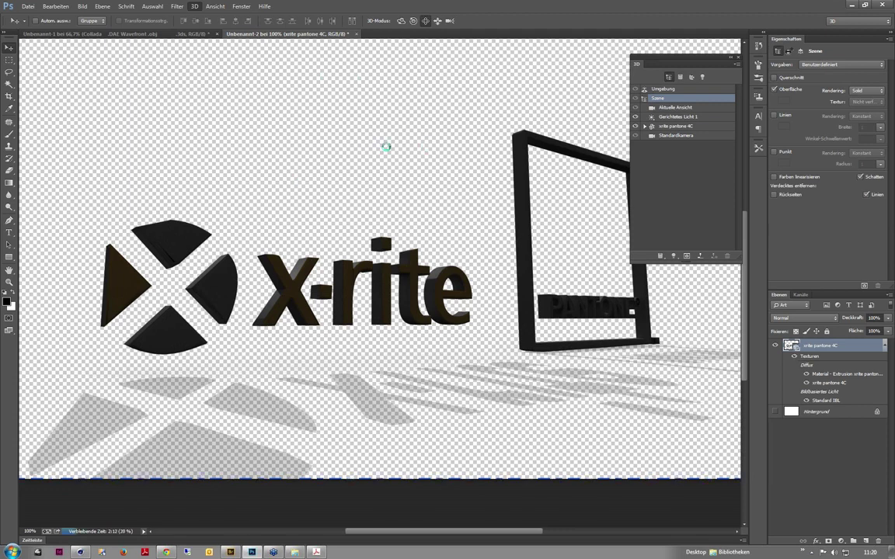
{"action": "key", "text": "Escape"}
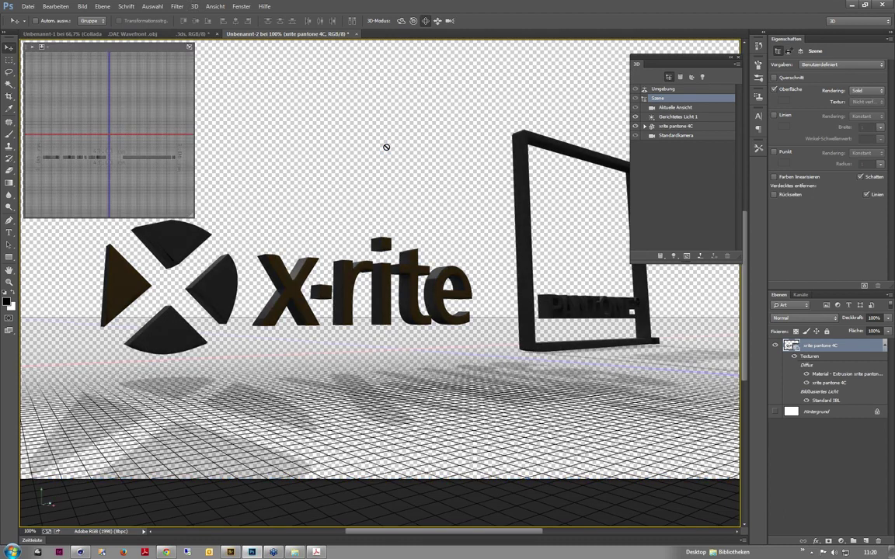
- Fill the Hintergrund layer with a top-to-bottom black-to-light-grey gradient
{"action": "left_click", "coordinate": [816, 411]}
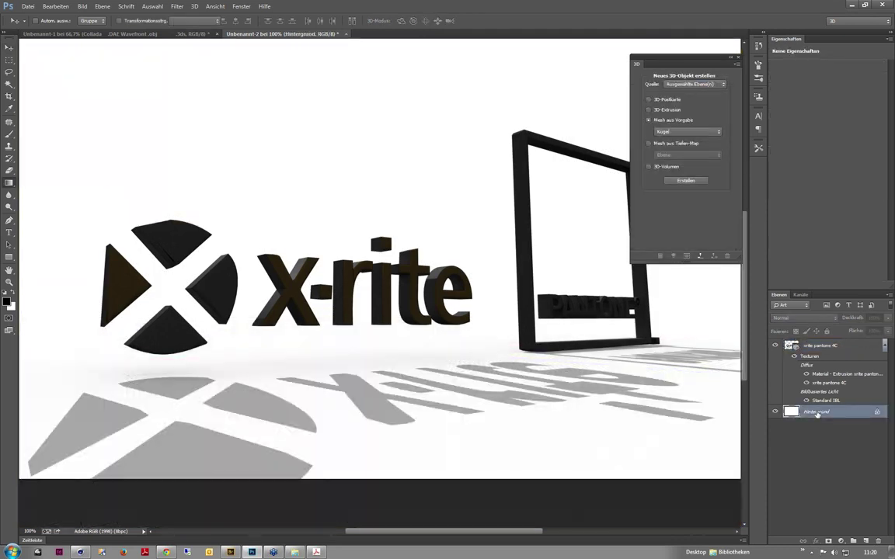
{"action": "key", "text": "g"}
{"action": "left_click_drag", "start_coordinate": [337, 45], "coordinate": [337, 517]}
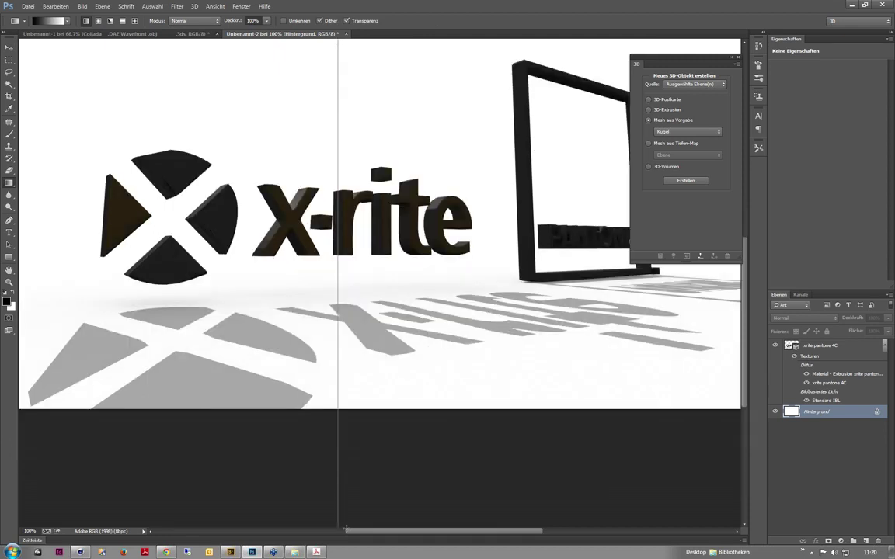
{"action": "left_click_drag", "start_coordinate": [345, 529], "coordinate": [344, 529]}
{"action": "key", "text": "ctrl+minus"}
{"action": "left_click_drag", "start_coordinate": [382, 115], "coordinate": [391, 553]}
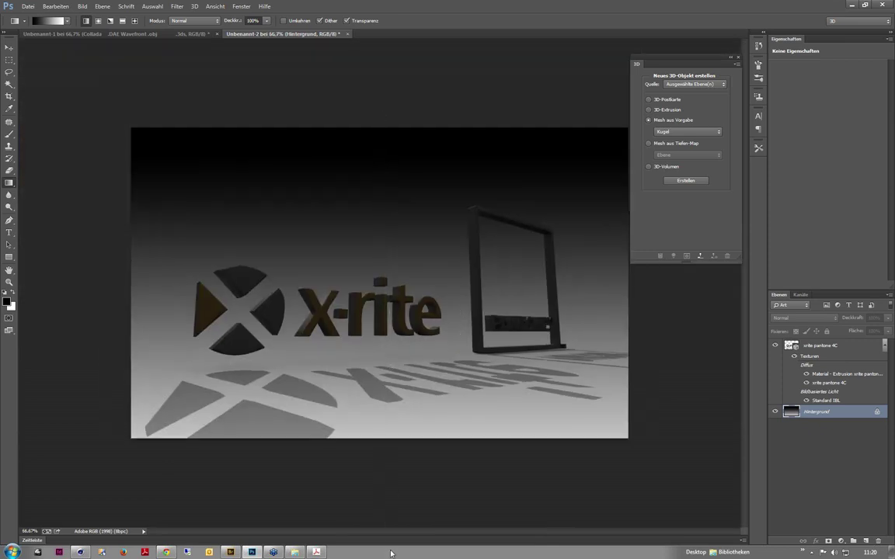
{"action": "left_click_drag", "start_coordinate": [380, 148], "coordinate": [380, 466]}
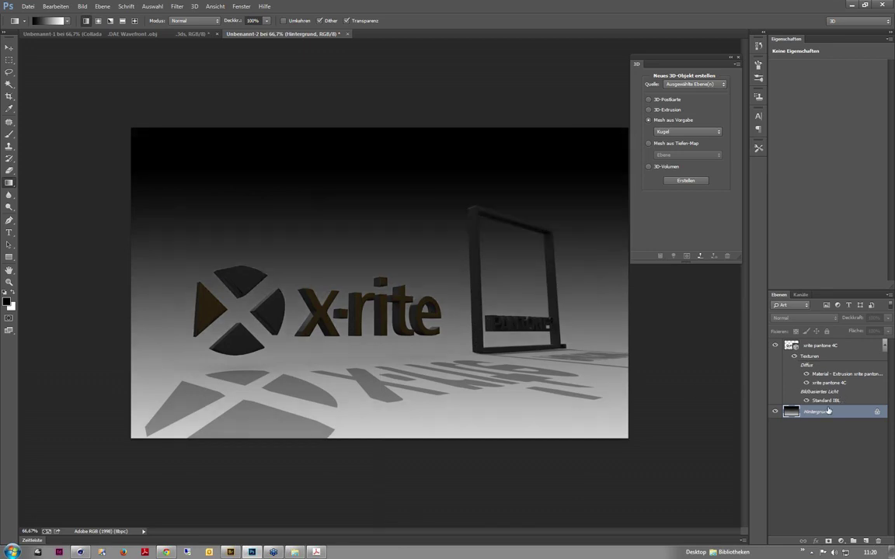
- Crop the canvas wider on both sides and shorter at top and bottom
{"action": "left_click", "coordinate": [8, 95]}
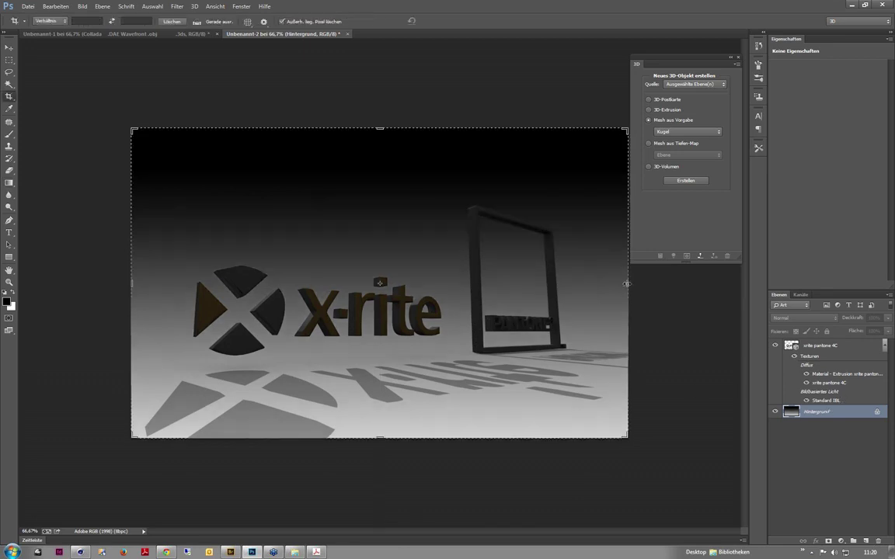
{"action": "left_click_drag", "start_coordinate": [627, 284], "coordinate": [710, 284]}
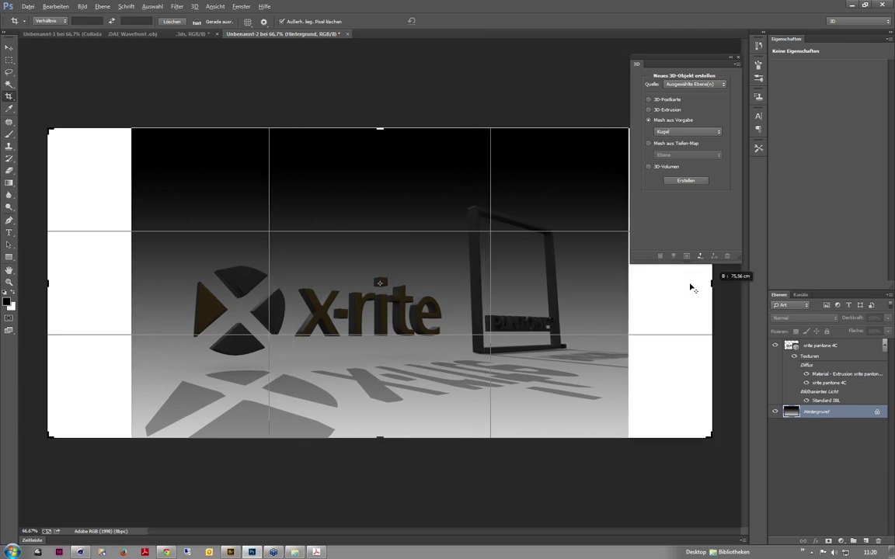
{"action": "left_click_drag", "start_coordinate": [378, 127], "coordinate": [380, 157]}
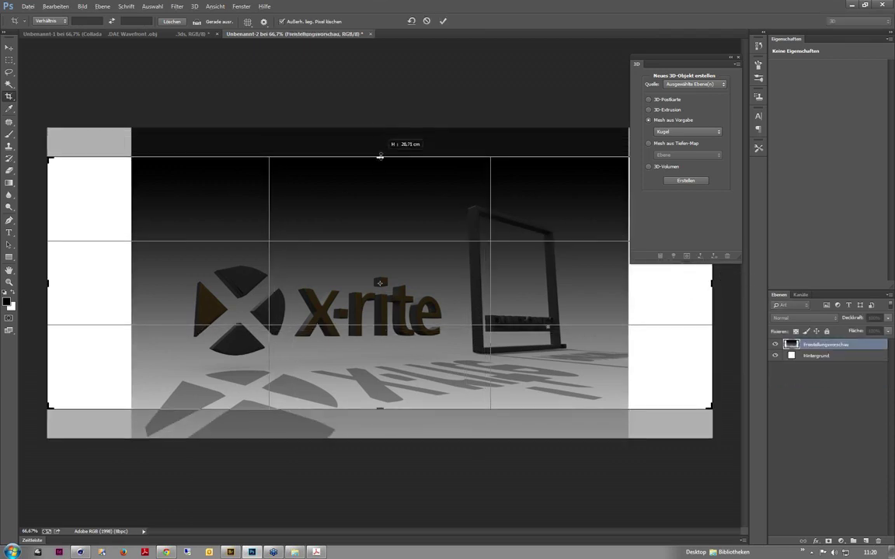
{"action": "key", "text": "Return"}
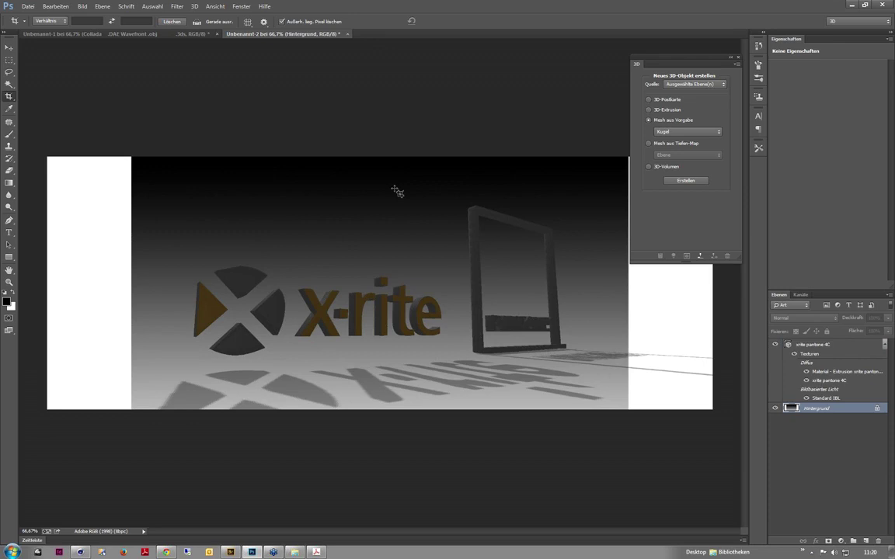
- Refill the background with a top-to-bottom black-to-grey gradient across the full width
{"action": "key", "text": "g"}
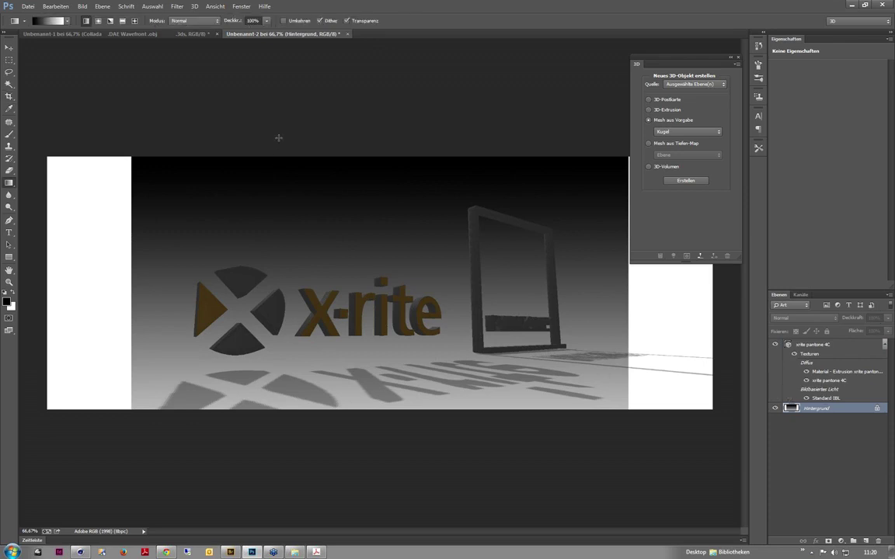
{"action": "left_click_drag", "start_coordinate": [287, 156], "coordinate": [289, 497]}
{"action": "left_click", "coordinate": [842, 462]}
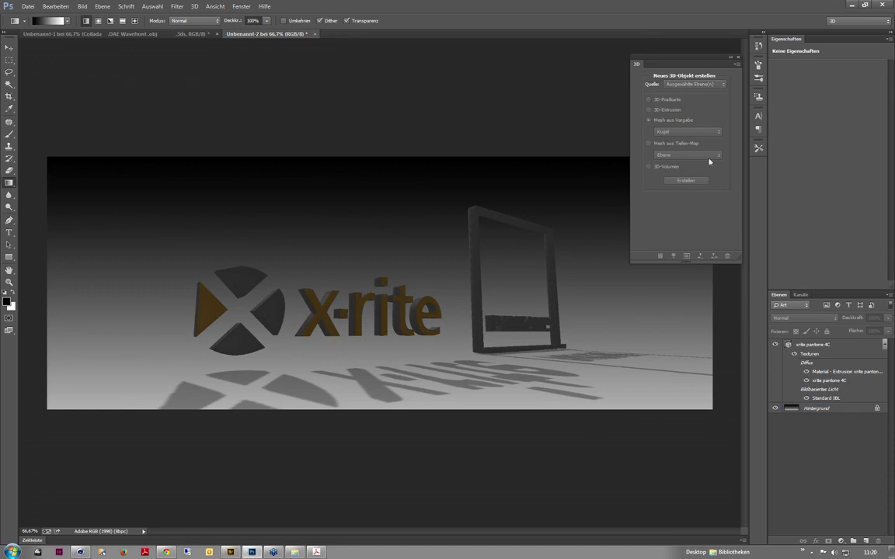
- Orbit the xrite pantone 4C layer's Aktuelle Ansicht camera lower so the logo appears larger
{"action": "left_click", "coordinate": [813, 355]}
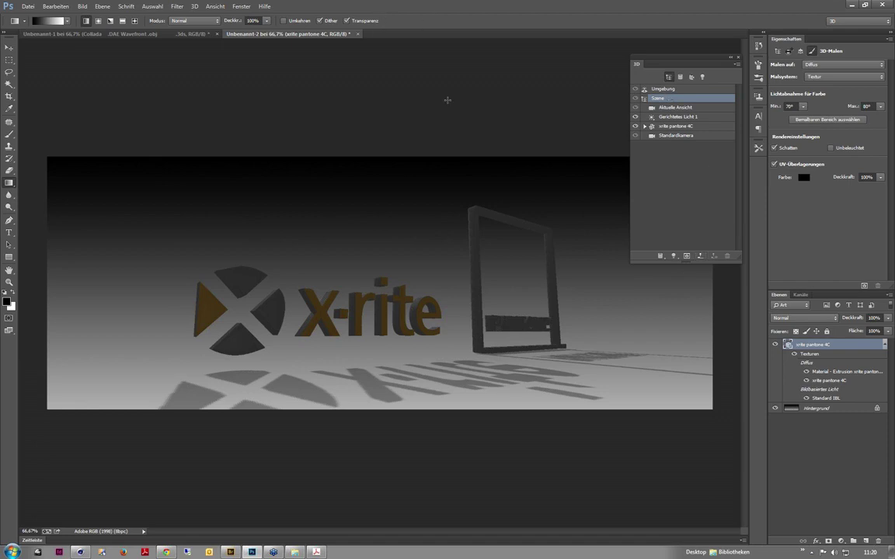
{"action": "left_click", "coordinate": [675, 107]}
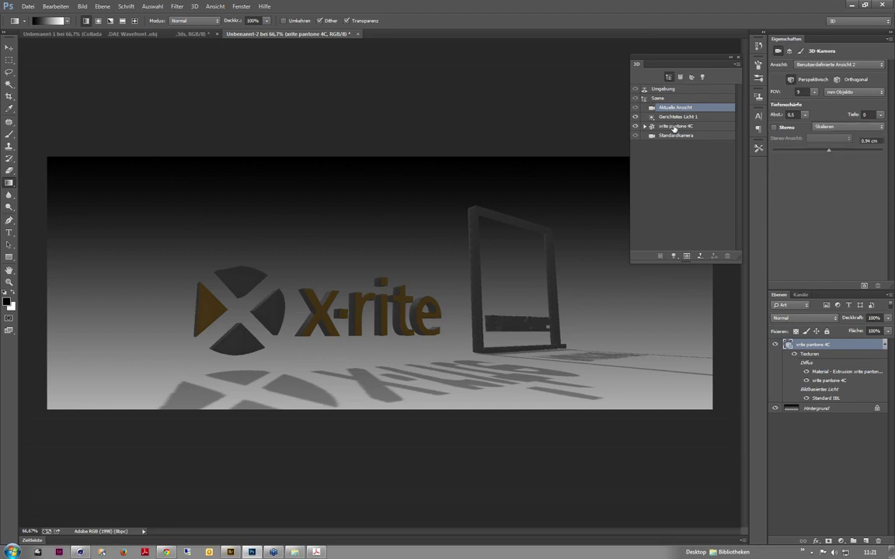
{"action": "left_click", "coordinate": [674, 128]}
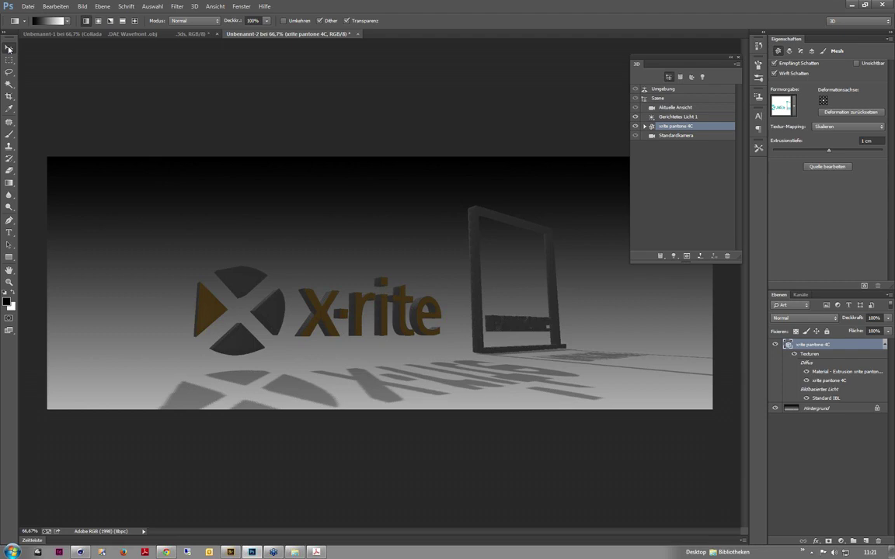
{"action": "left_click", "coordinate": [9, 48]}
{"action": "left_click", "coordinate": [463, 120]}
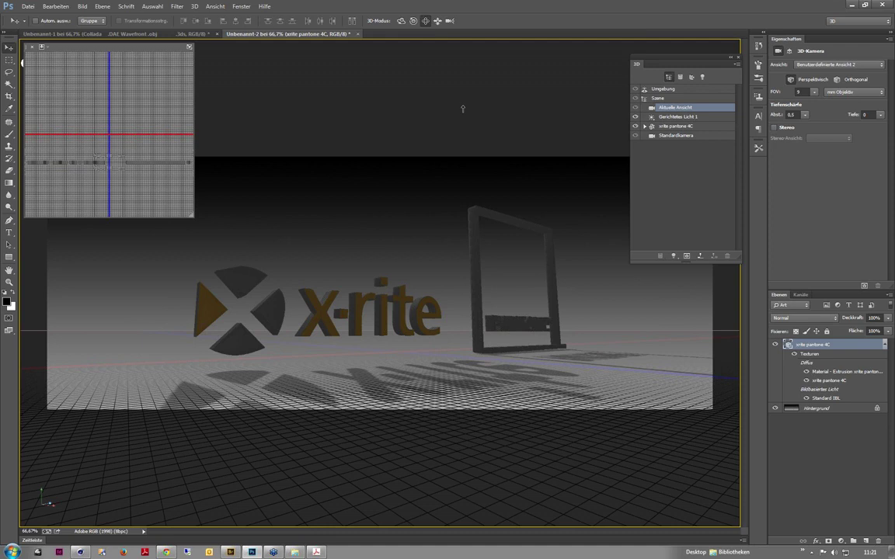
{"action": "left_click_drag", "start_coordinate": [463, 109], "coordinate": [463, 93]}
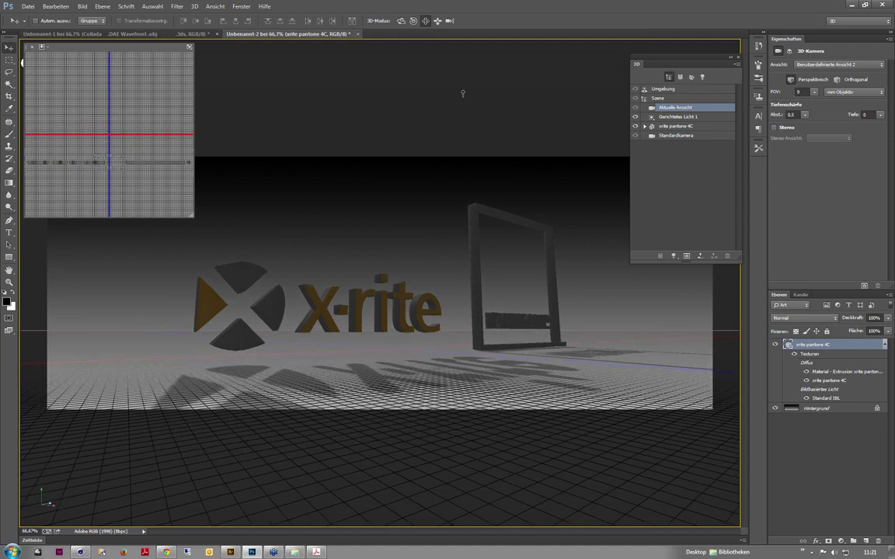
{"action": "left_click_drag", "start_coordinate": [462, 93], "coordinate": [452, 147]}
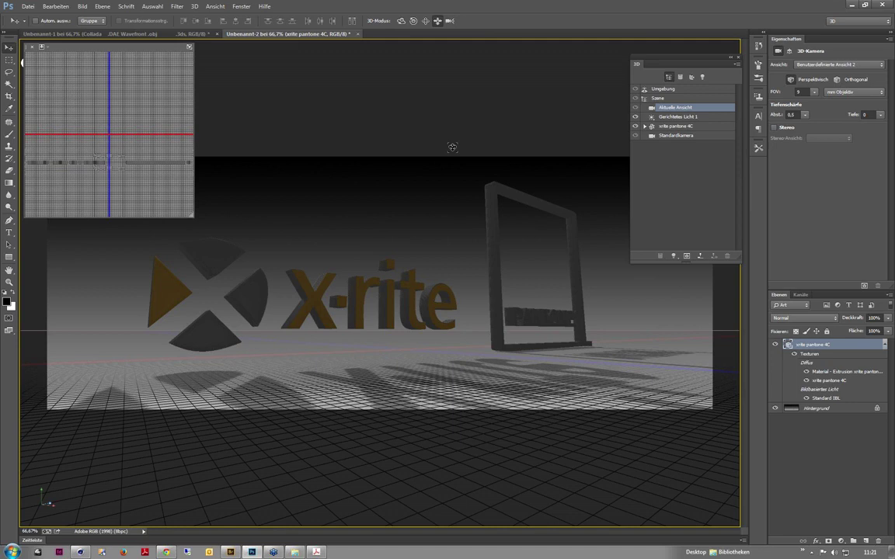
{"action": "left_click_drag", "start_coordinate": [452, 146], "coordinate": [426, 176]}
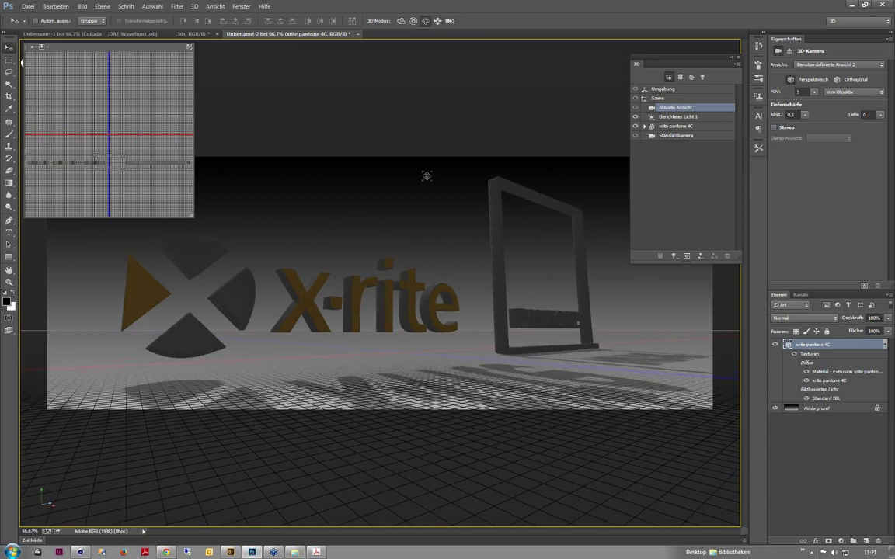
{"action": "left_click", "coordinate": [660, 98]}
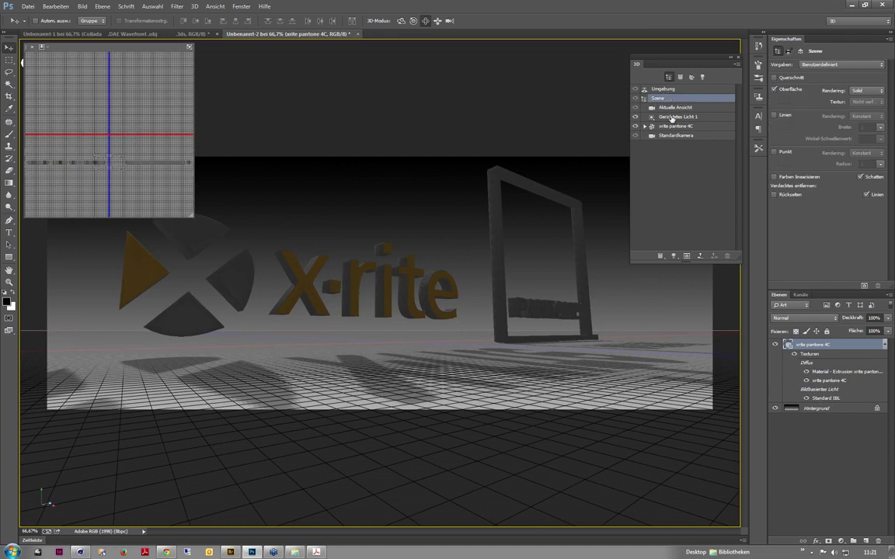
- Swing Gerichtetes Licht 1 onto the letters and PANTONE text and begin raising its Weichheit
{"action": "left_click", "coordinate": [672, 118]}
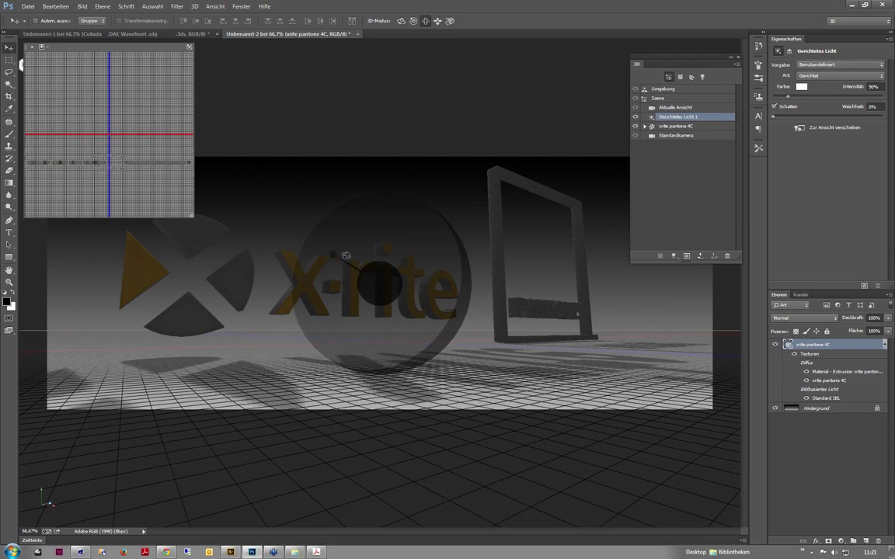
{"action": "left_click_drag", "start_coordinate": [346, 255], "coordinate": [288, 281]}
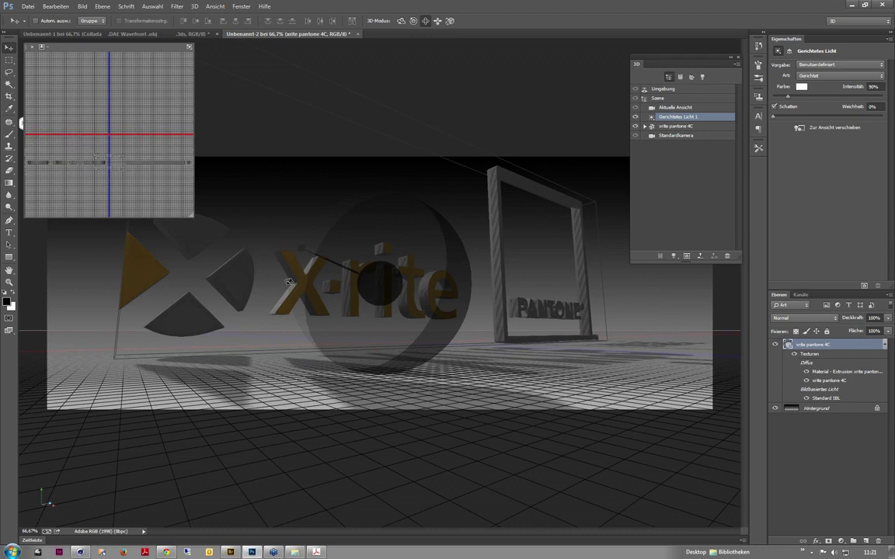
{"action": "left_click_drag", "start_coordinate": [287, 281], "coordinate": [393, 270]}
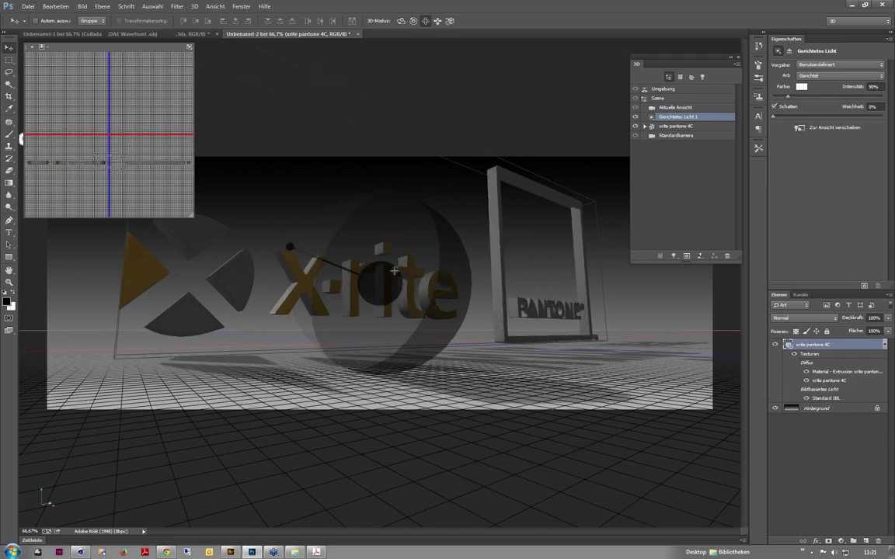
{"action": "left_click_drag", "start_coordinate": [776, 119], "coordinate": [812, 116]}
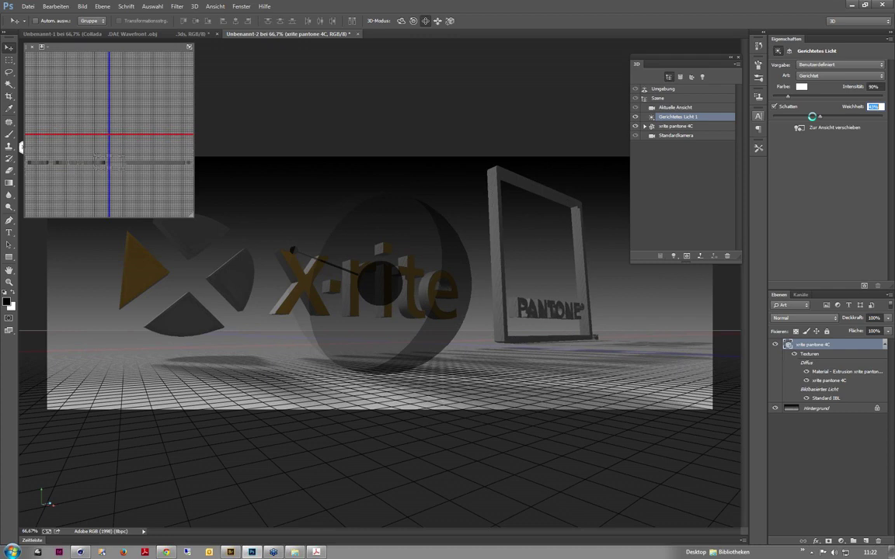
- Run a quick test render, then set the light's Weichheit shadow softness to 5%
{"action": "left_click_drag", "start_coordinate": [811, 116], "coordinate": [785, 118]}
{"action": "key", "text": "alt+shift+ctrl+r"}
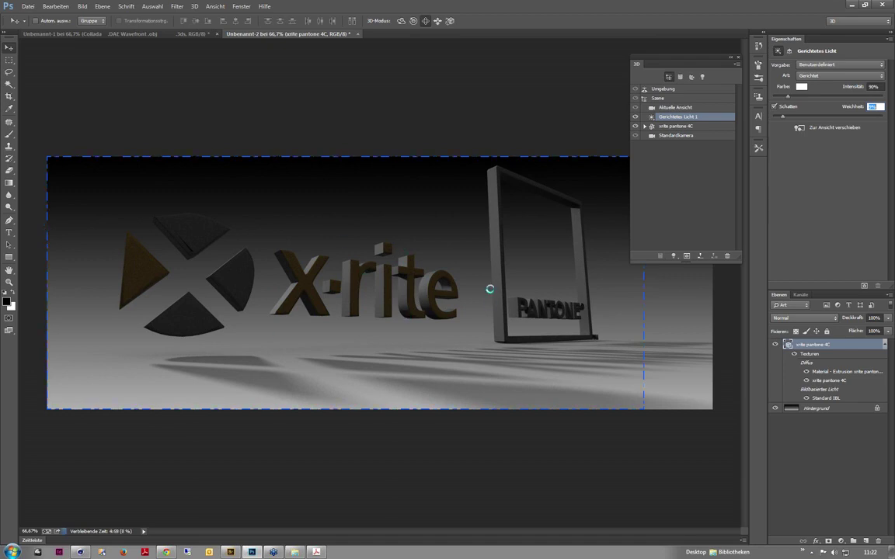
{"action": "type", "text": "5"}
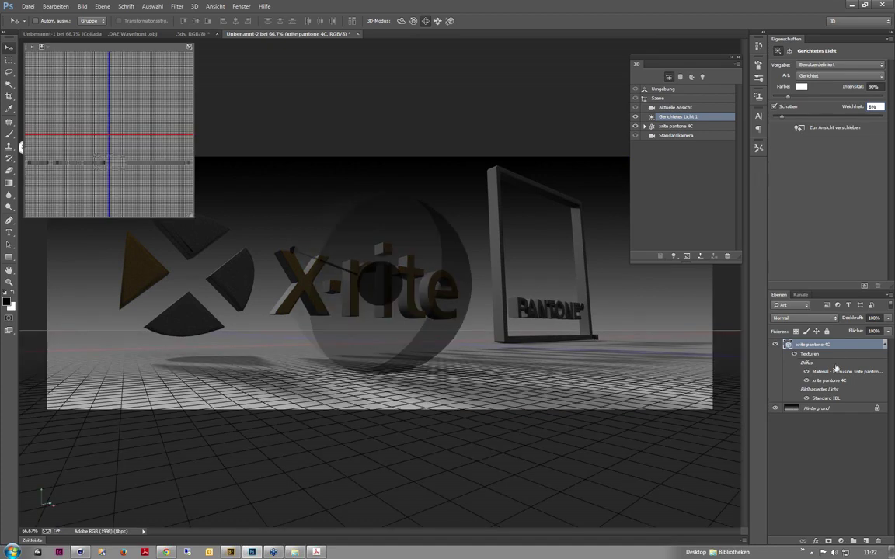
- Expand the logo mesh and select all five of its Material entries together
{"action": "left_click", "coordinate": [645, 125]}
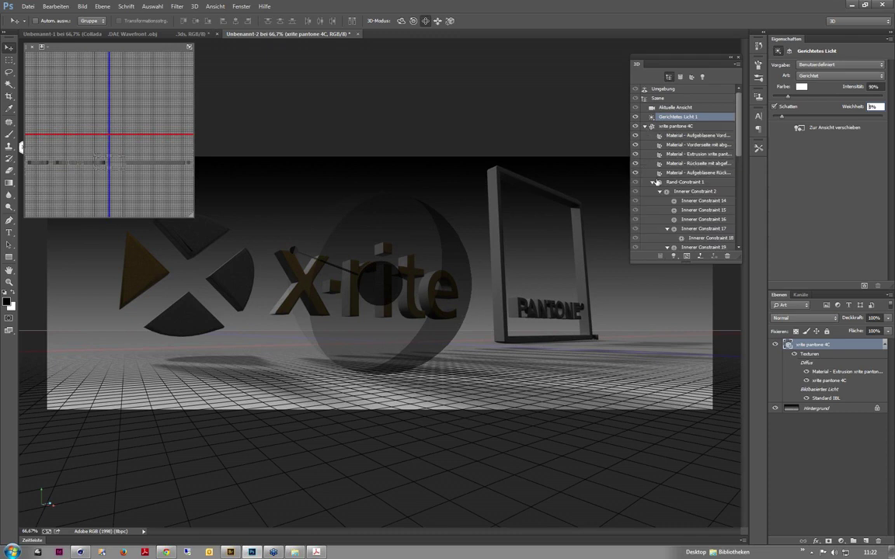
{"action": "left_click", "coordinate": [652, 183]}
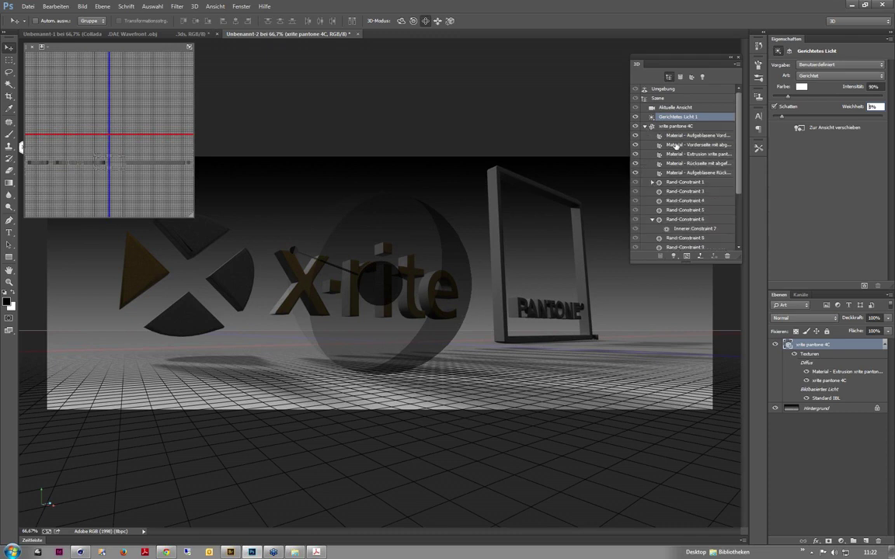
{"action": "left_click", "coordinate": [676, 145]}
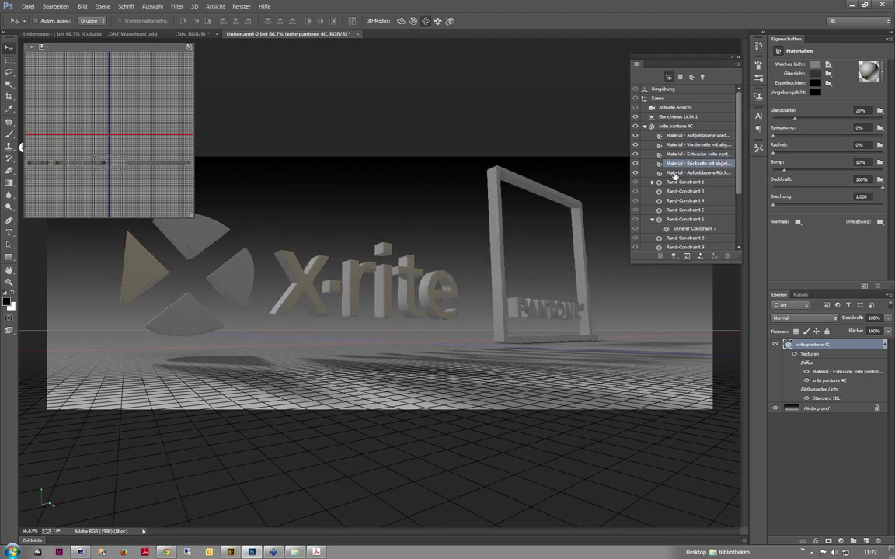
{"action": "left_click", "coordinate": [674, 173]}
{"action": "left_click", "coordinate": [675, 154]}
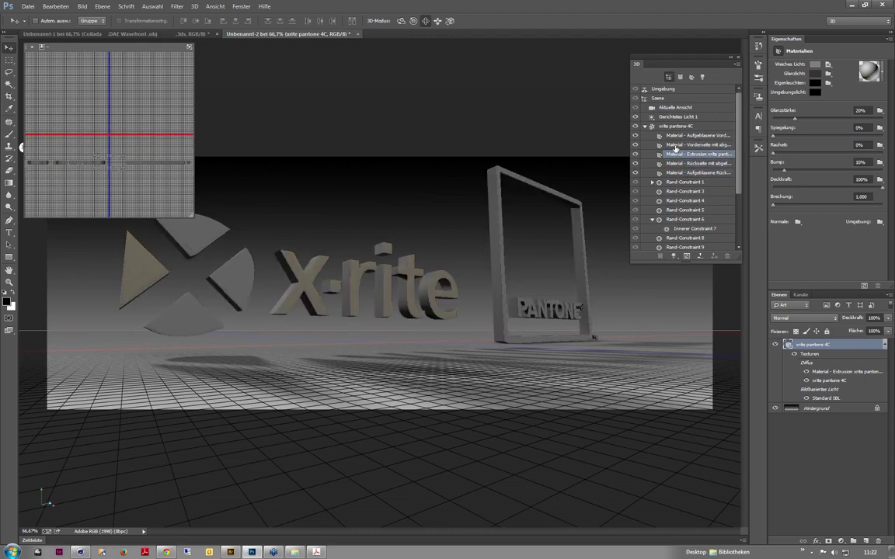
{"action": "left_click", "coordinate": [680, 173]}
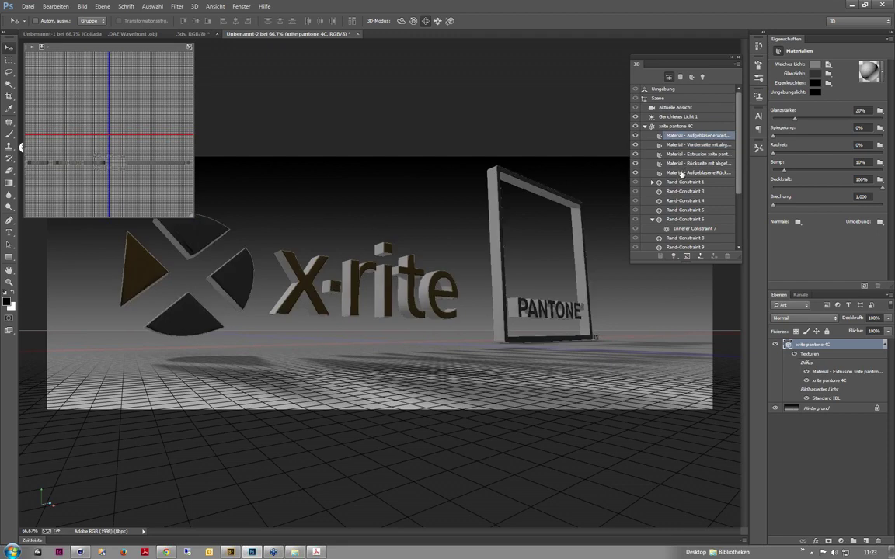
{"action": "left_click", "coordinate": [678, 135]}
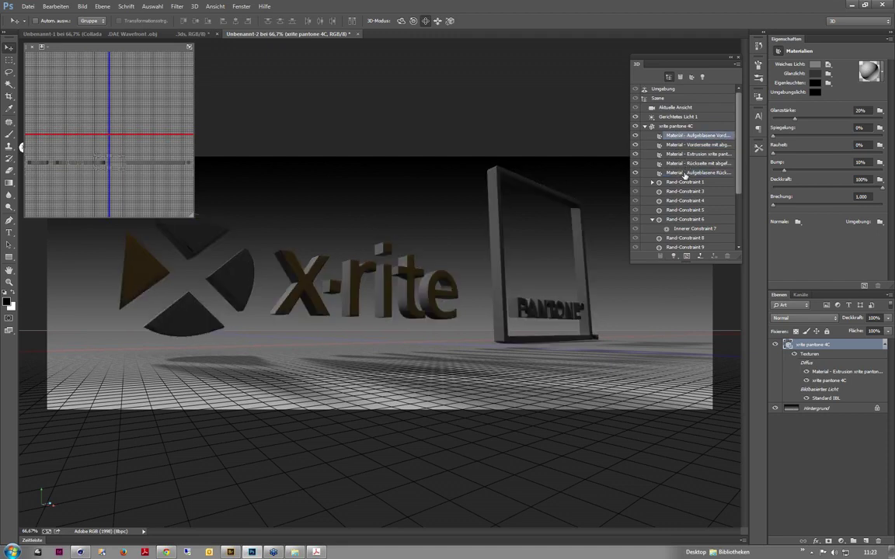
{"action": "left_click", "coordinate": [684, 172], "text": "shift"}
- Raise Spiegelung on all five materials for a metallic look and show the Umgebung settings
{"action": "left_click", "coordinate": [781, 136]}
{"action": "left_click_drag", "start_coordinate": [780, 136], "coordinate": [829, 138]}
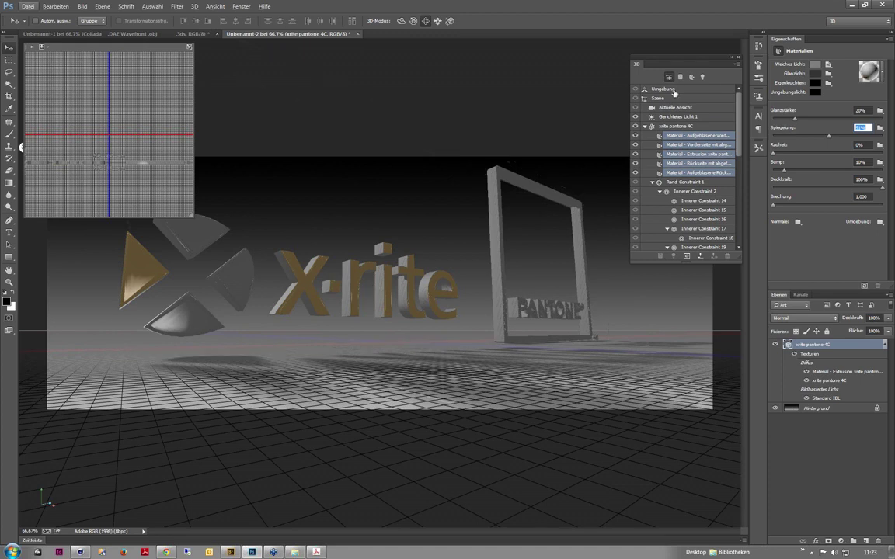
{"action": "key", "text": "alt"}
{"action": "left_click", "coordinate": [664, 90]}
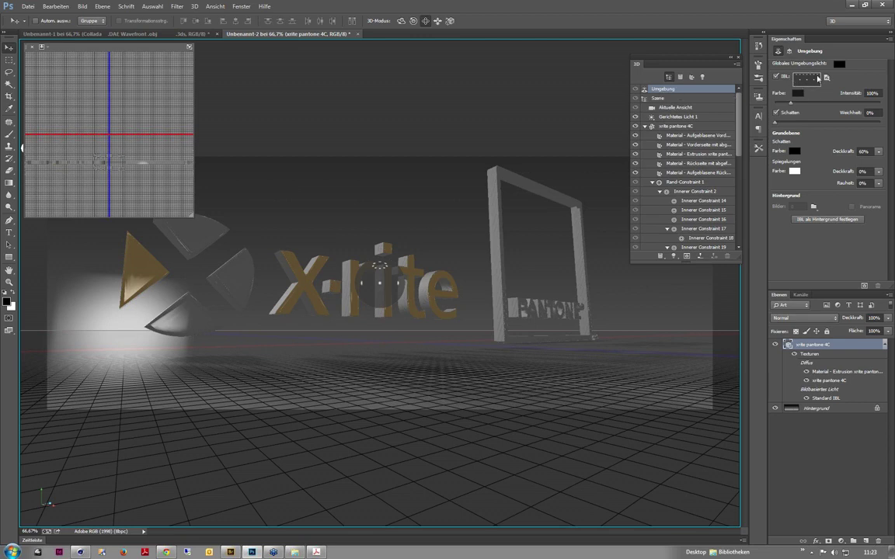
{"action": "left_click", "coordinate": [827, 78]}
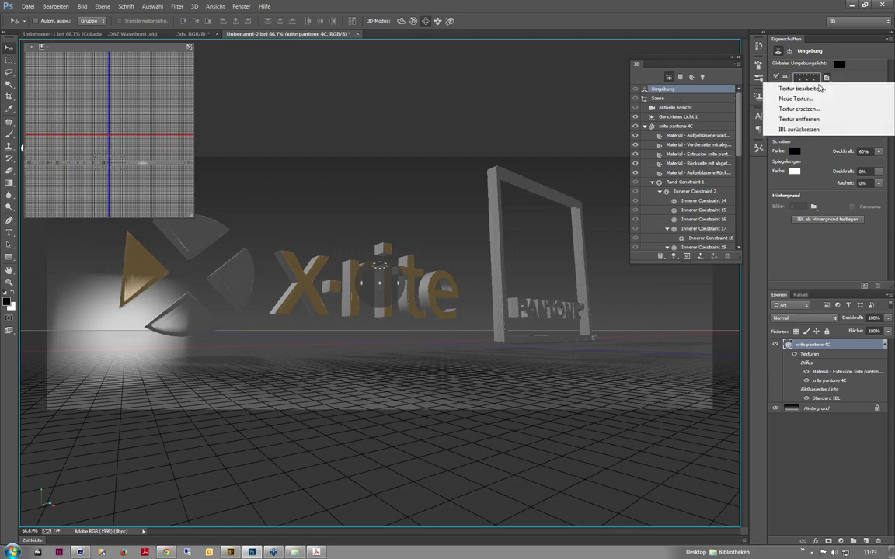
{"action": "left_click", "coordinate": [817, 90]}
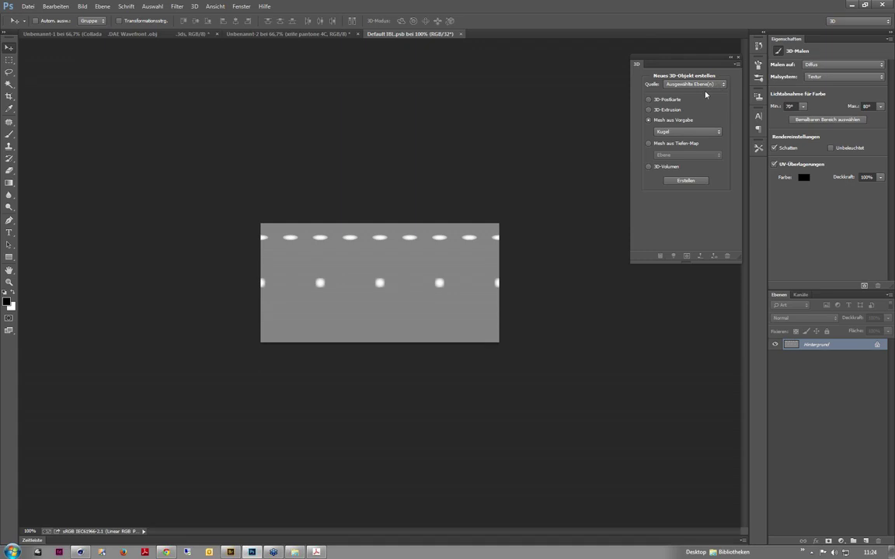
{"action": "left_click", "coordinate": [462, 34]}
{"action": "left_click", "coordinate": [662, 89]}
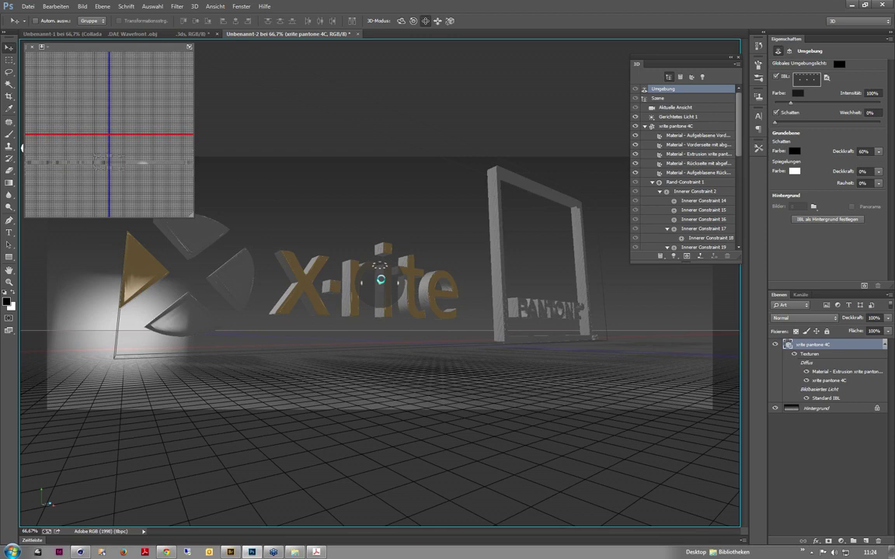
- Select the Umgebung environment light and drag its glow from the X onto the floor beneath the Pantone frame
{"action": "left_click", "coordinate": [380, 278]}
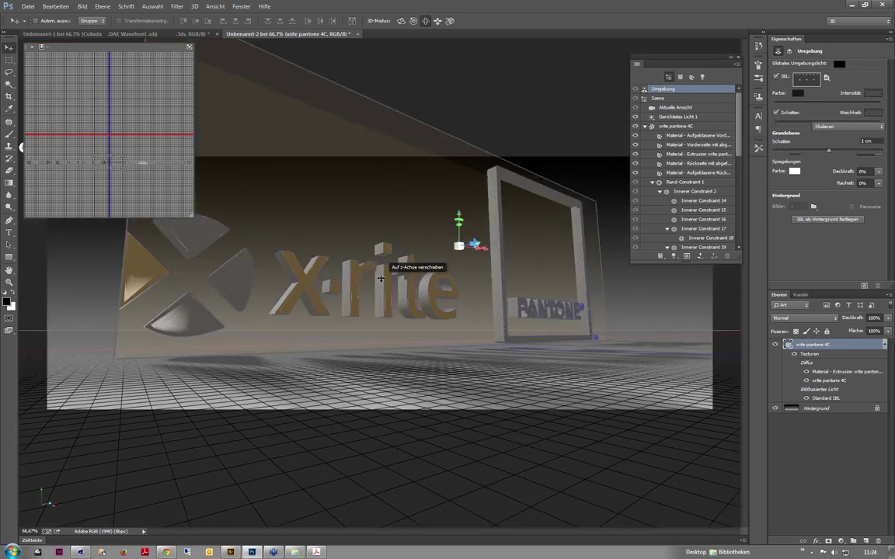
{"action": "left_click", "coordinate": [806, 78]}
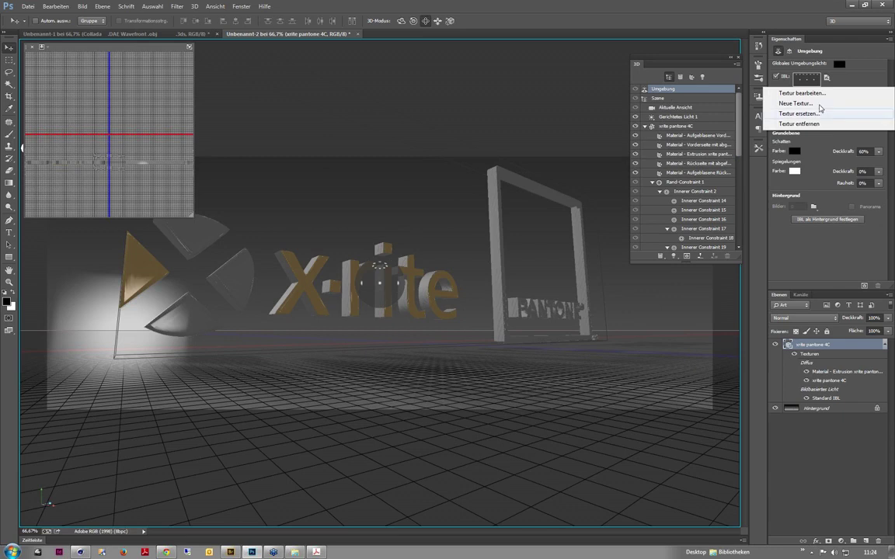
{"action": "left_click", "coordinate": [805, 77]}
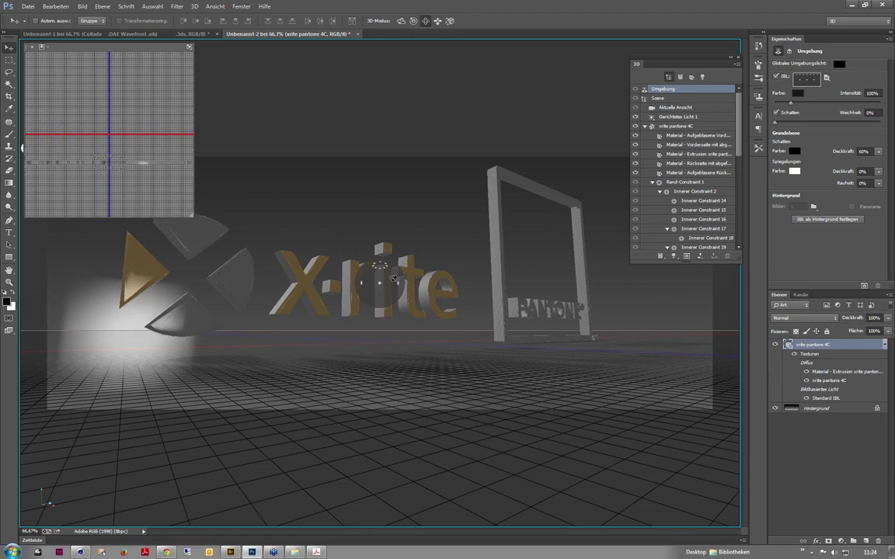
{"action": "mouse_move", "coordinate": [393, 278]}
{"action": "left_mouse_down"}
{"action": "mouse_move", "coordinate": [427, 270]}
{"action": "mouse_move", "coordinate": [331, 274]}
{"action": "left_mouse_up"}
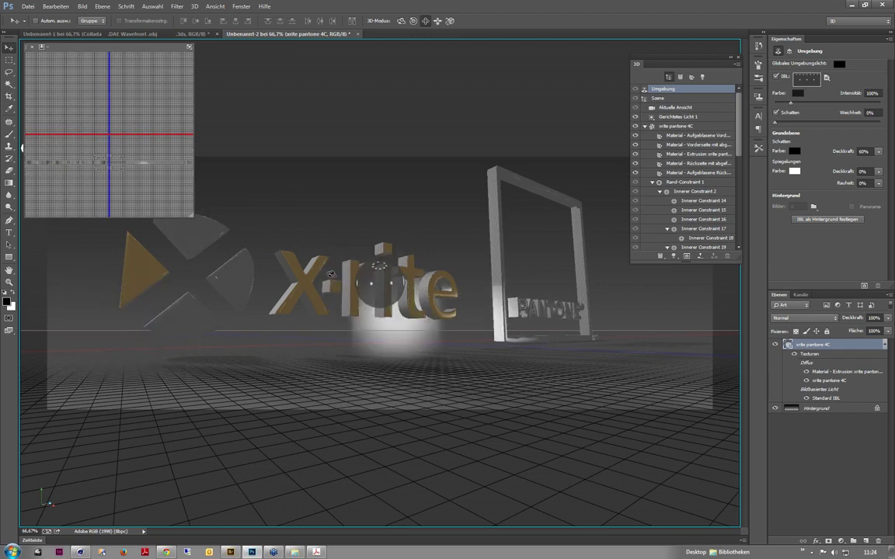
{"action": "mouse_move", "coordinate": [331, 273]}
{"action": "left_mouse_down"}
{"action": "mouse_move", "coordinate": [362, 266]}
{"action": "mouse_move", "coordinate": [362, 280]}
{"action": "mouse_move", "coordinate": [351, 275]}
{"action": "left_mouse_up"}
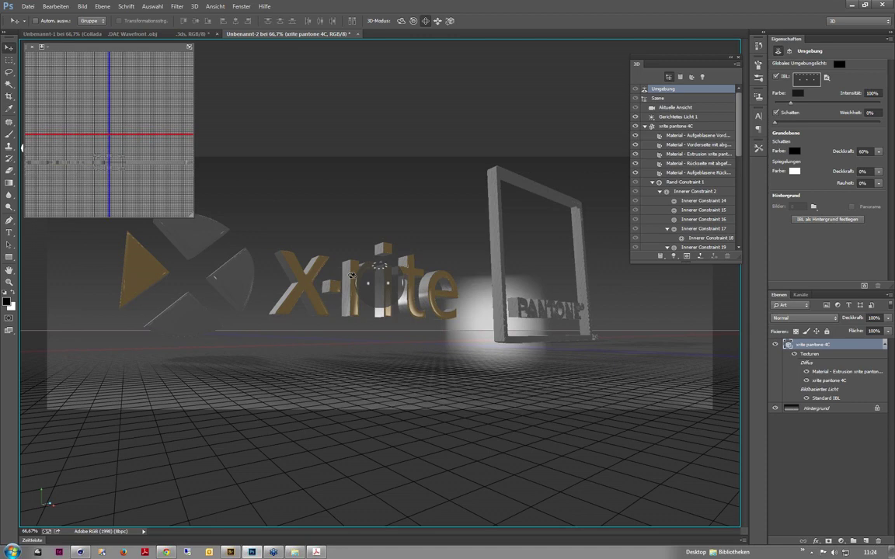
{"action": "left_click_drag", "start_coordinate": [351, 275], "coordinate": [349, 319]}
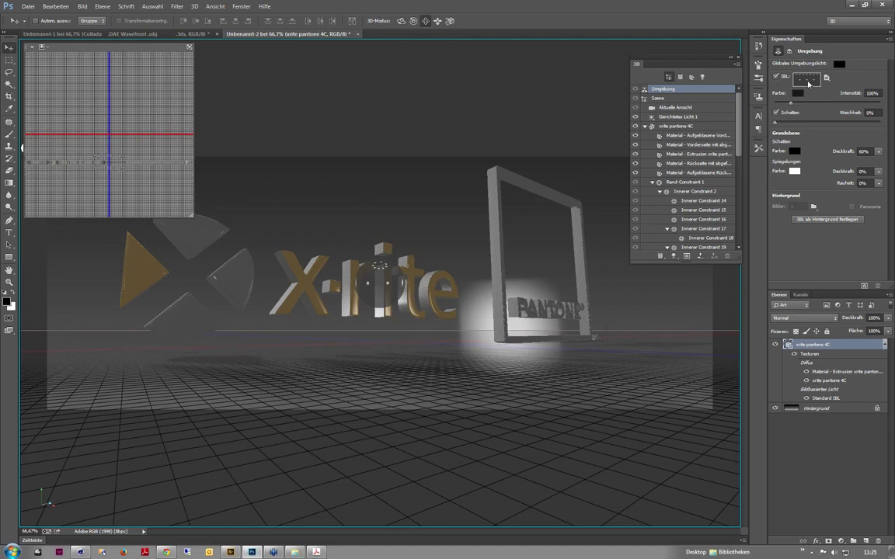
- Open the Default IBL1.psb environment texture with Textur bearbeiten
{"action": "left_click", "coordinate": [809, 82]}
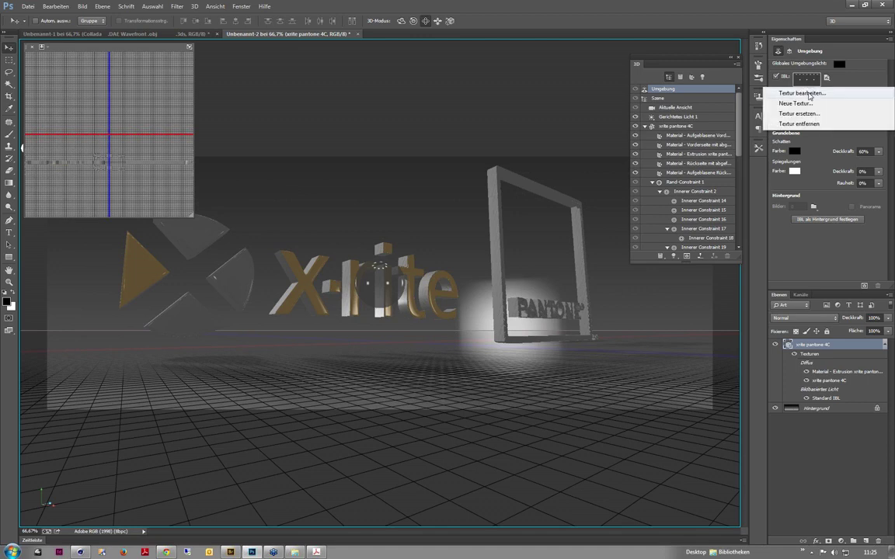
{"action": "left_click", "coordinate": [809, 94]}
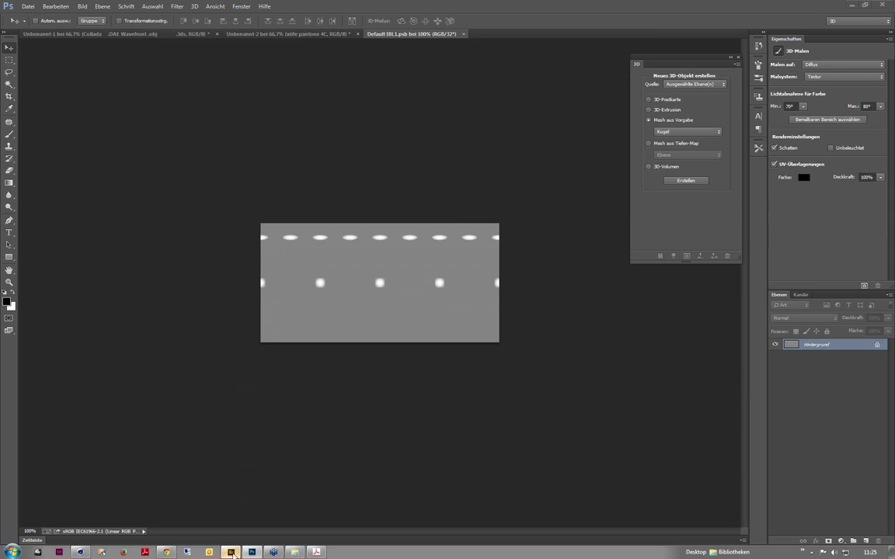
- In Bridge, browse hdri-locations.com > hdri, preview hdri0038_6000px.hdr, then return to Photoshop
{"action": "left_click", "coordinate": [231, 552]}
{"action": "left_click", "coordinate": [289, 378]}
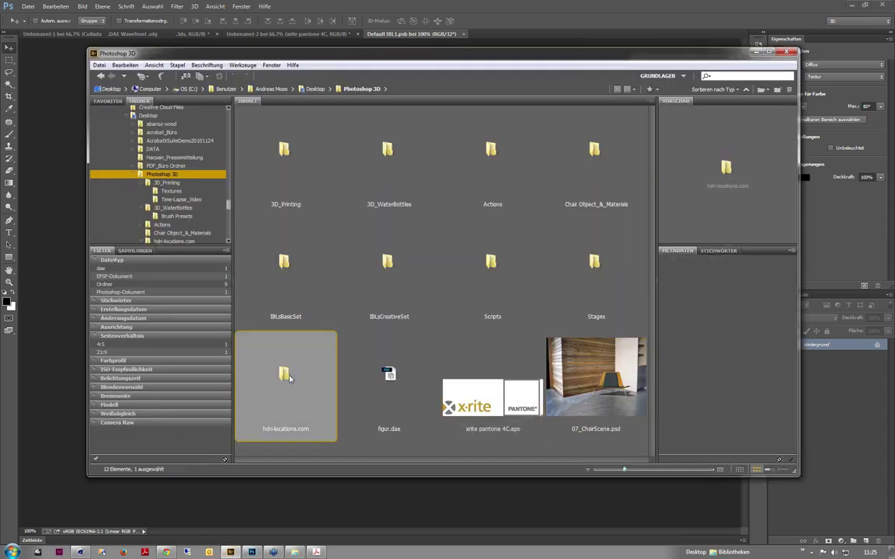
{"action": "double_click", "coordinate": [289, 378]}
{"action": "double_click", "coordinate": [379, 158]}
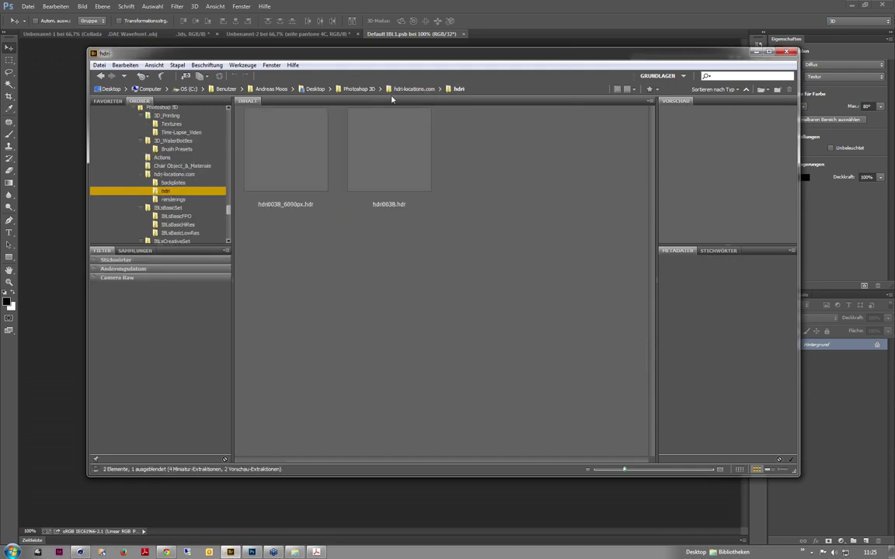
{"action": "left_click", "coordinate": [388, 155]}
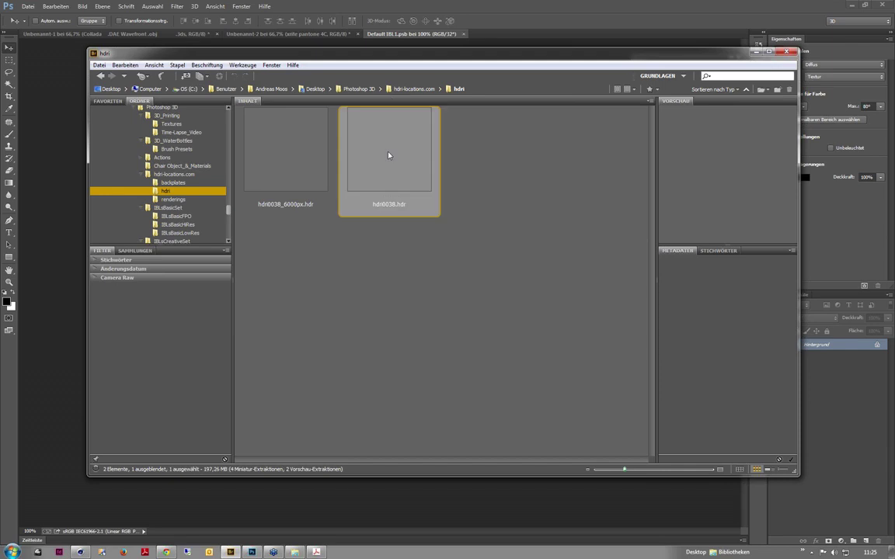
{"action": "left_click", "coordinate": [392, 293]}
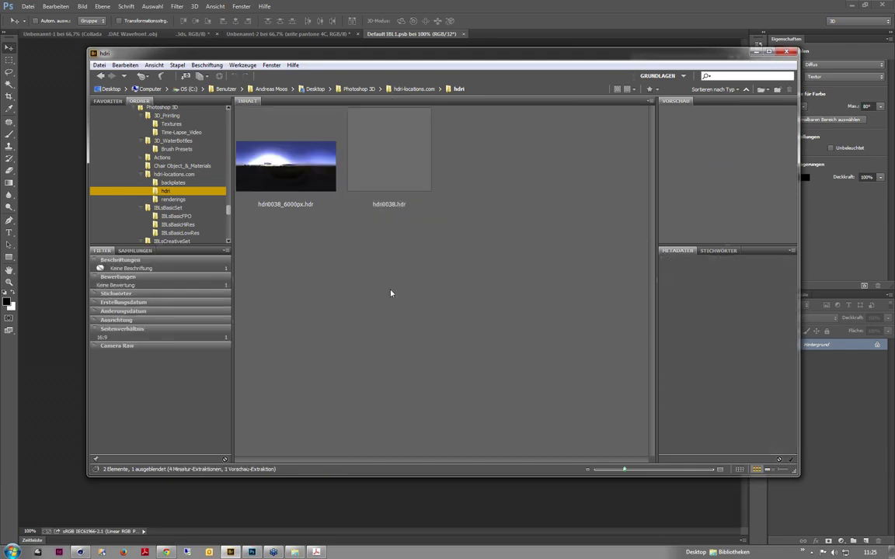
{"action": "left_click", "coordinate": [299, 159]}
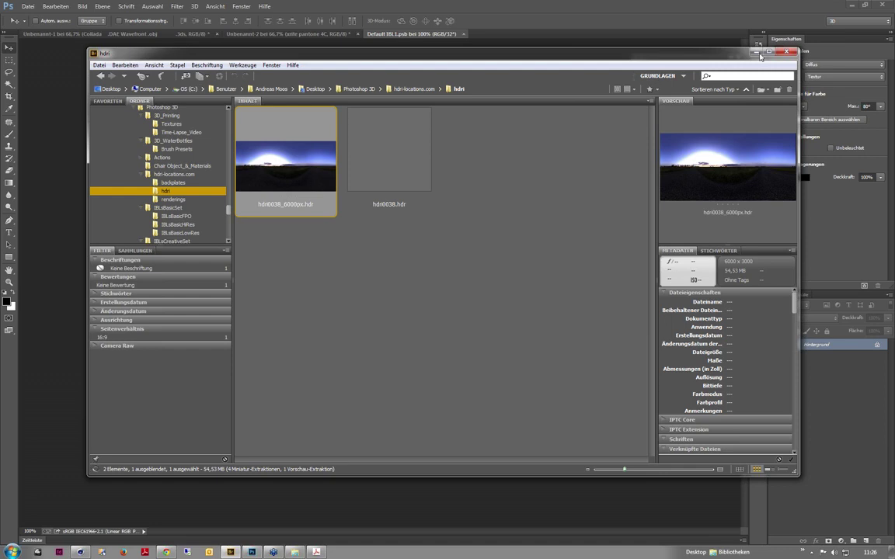
{"action": "left_click", "coordinate": [675, 6]}
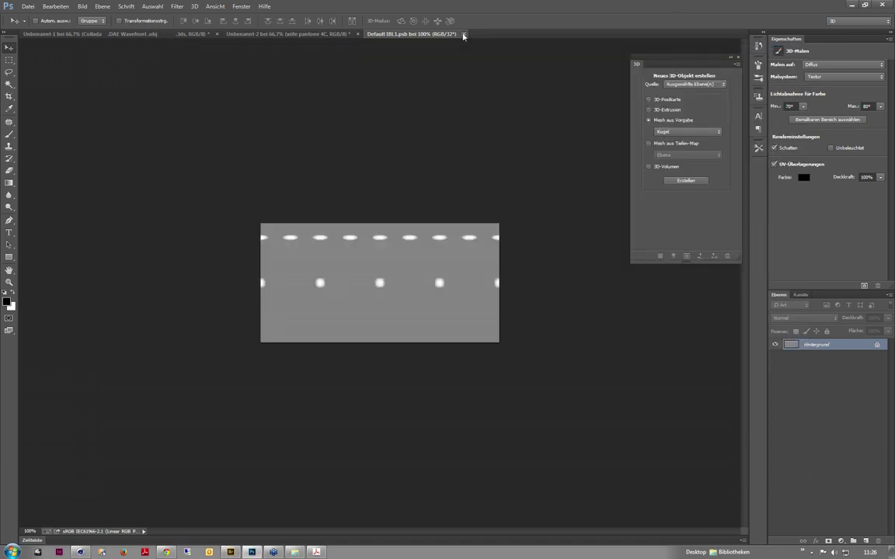
- Close Default IBL1.psb and select the xrite pantone 4C mesh, then the Aktuelle Ansicht camera
{"action": "left_click", "coordinate": [463, 35]}
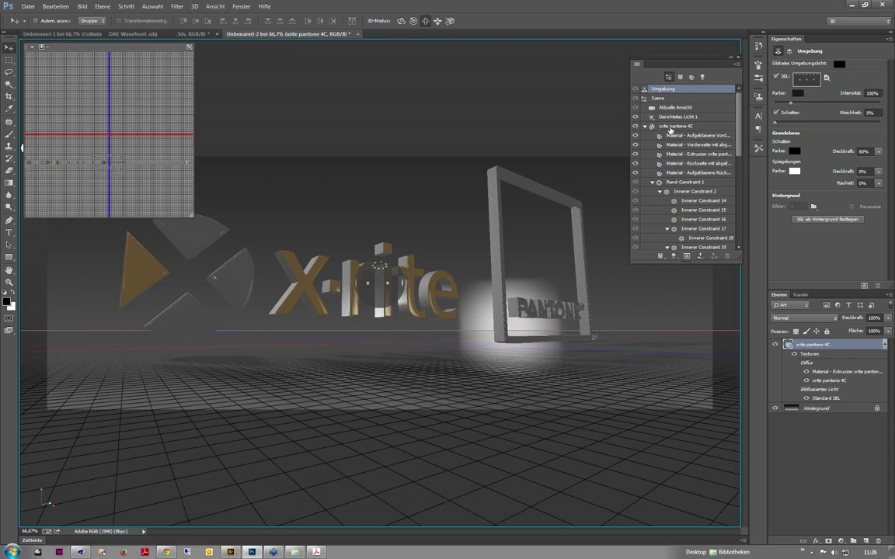
{"action": "left_click", "coordinate": [670, 126]}
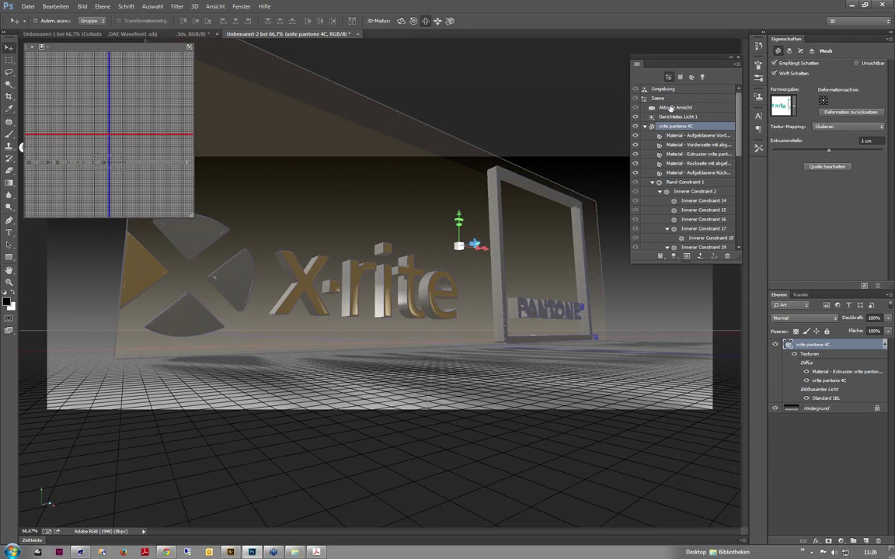
{"action": "left_click", "coordinate": [671, 108]}
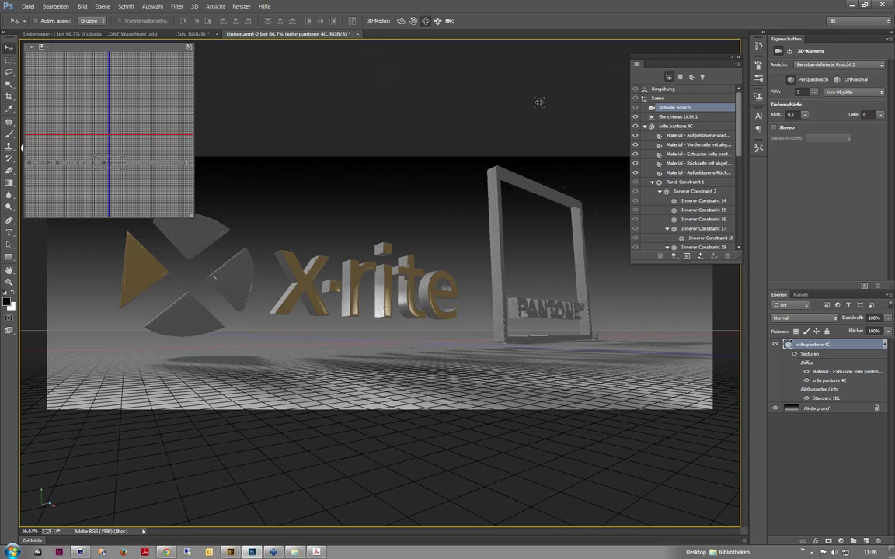
- Orbit, dolly and pan the camera around the logo, then raise depth of field to 9.5 at distance 0.22
{"action": "left_click", "coordinate": [401, 20]}
{"action": "left_click_drag", "start_coordinate": [395, 68], "coordinate": [398, 69]}
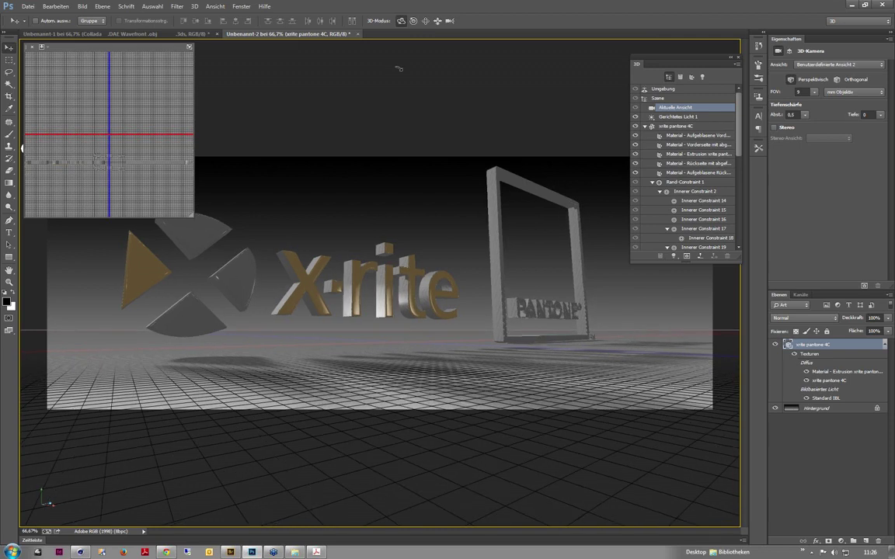
{"action": "left_click_drag", "start_coordinate": [399, 69], "coordinate": [437, 25]}
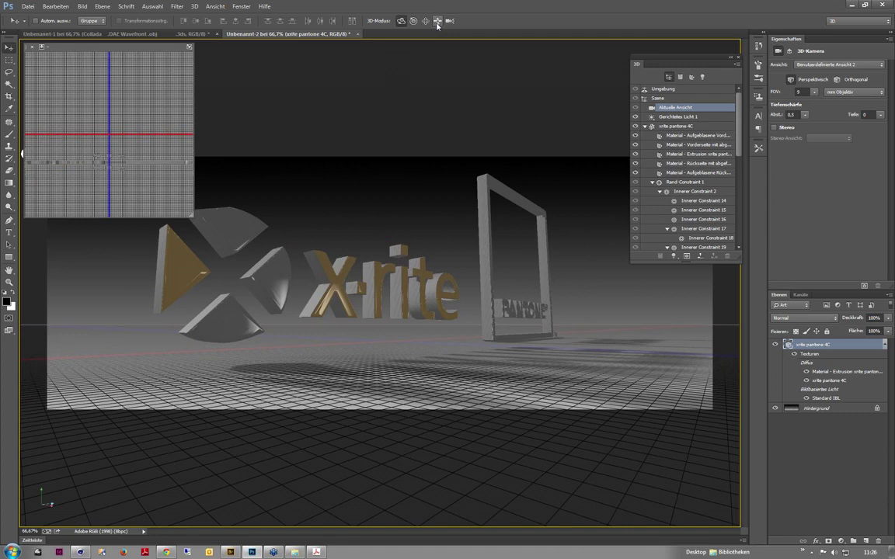
{"action": "left_click_drag", "start_coordinate": [437, 25], "coordinate": [409, 131]}
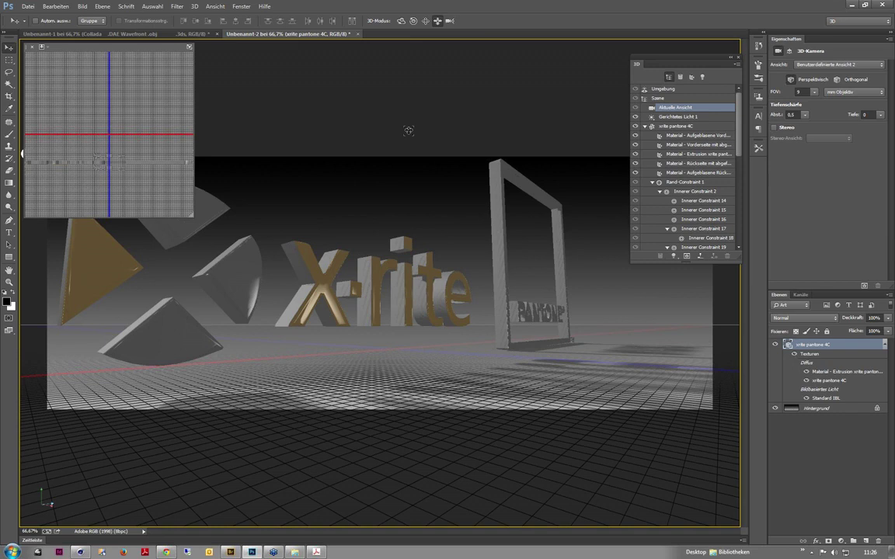
{"action": "left_click_drag", "start_coordinate": [408, 130], "coordinate": [450, 100]}
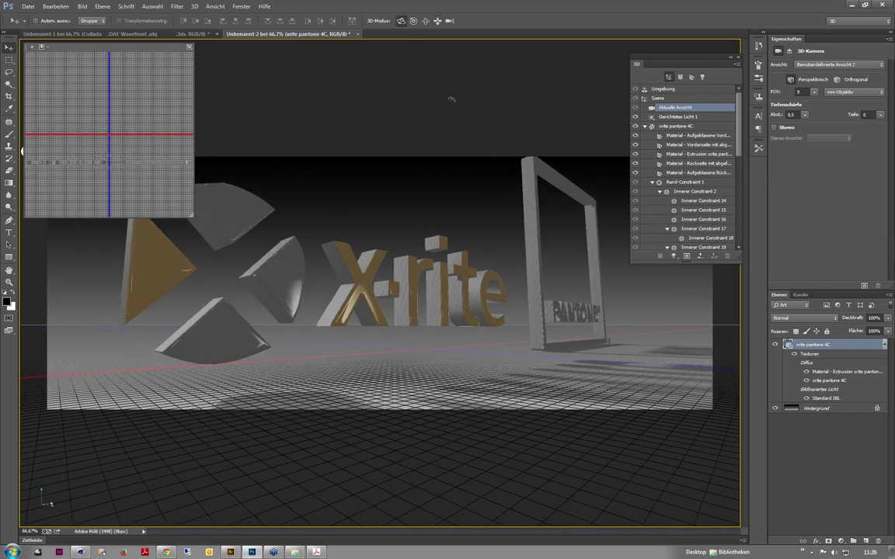
{"action": "mouse_move", "coordinate": [880, 114]}
{"action": "left_mouse_down"}
{"action": "mouse_move", "coordinate": [849, 127]}
{"action": "mouse_move", "coordinate": [887, 128]}
{"action": "left_mouse_up"}
- Focus the blur on the x-rite letters at distance 0.25 with reduced depth, then start a 3D render
{"action": "left_click_drag", "start_coordinate": [804, 114], "coordinate": [790, 127]}
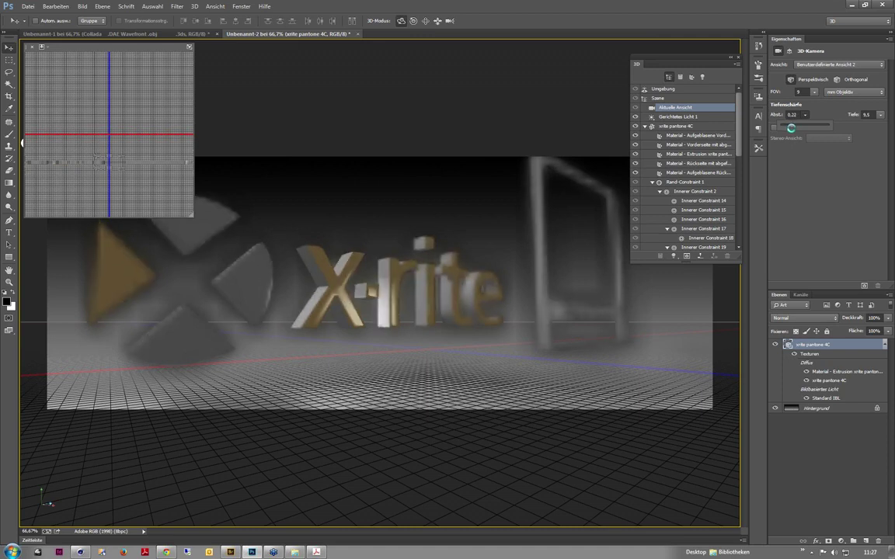
{"action": "left_click_drag", "start_coordinate": [791, 128], "coordinate": [792, 131]}
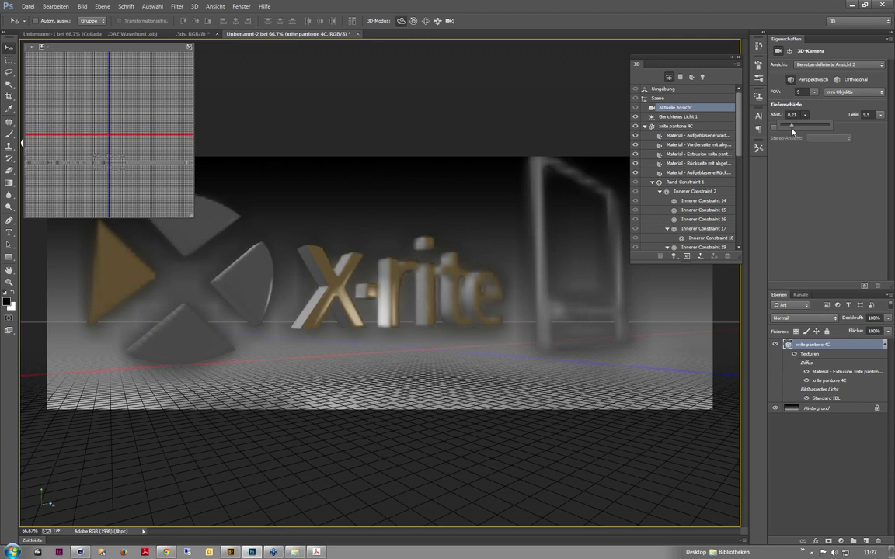
{"action": "left_click", "coordinate": [881, 114]}
{"action": "left_click_drag", "start_coordinate": [880, 127], "coordinate": [851, 127]}
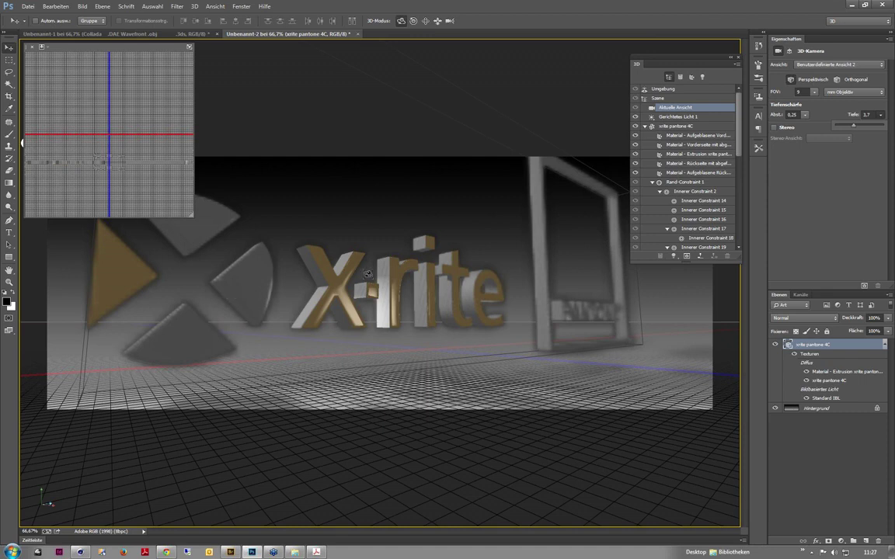
{"action": "left_click", "coordinate": [198, 9]}
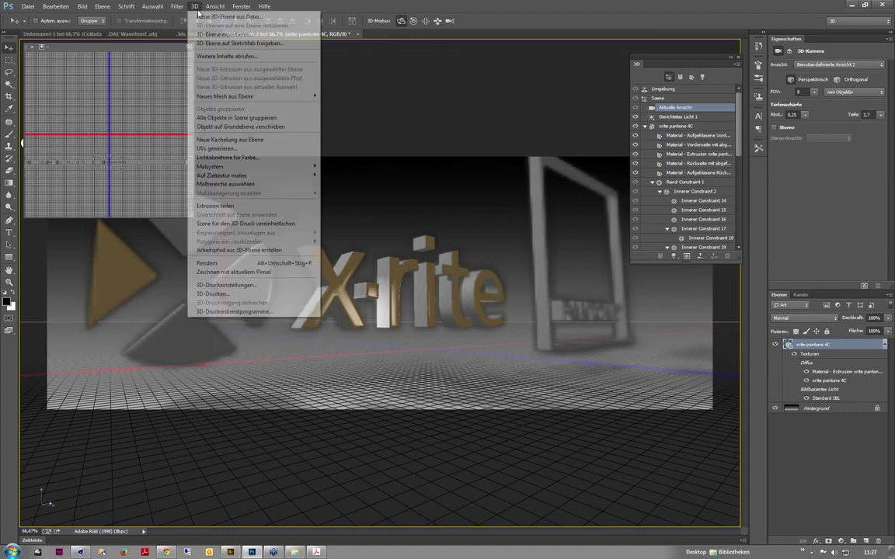
{"action": "left_click", "coordinate": [229, 262]}
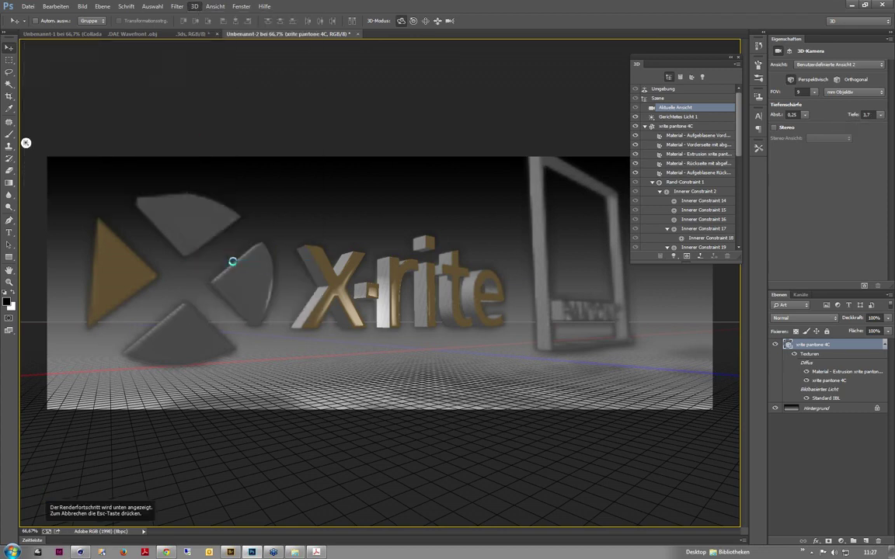
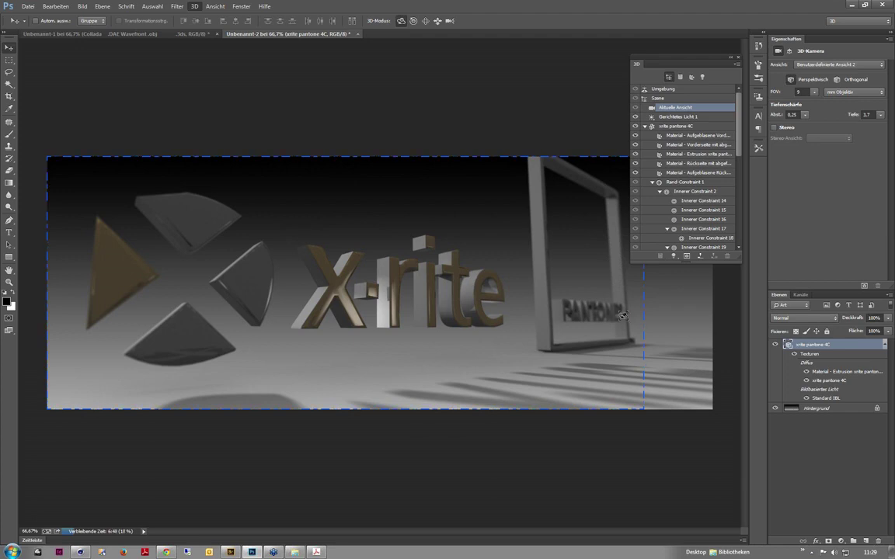
- Halt the X-rite render, orbit its camera, and create a new blank white document
{"action": "key", "text": "Escape"}
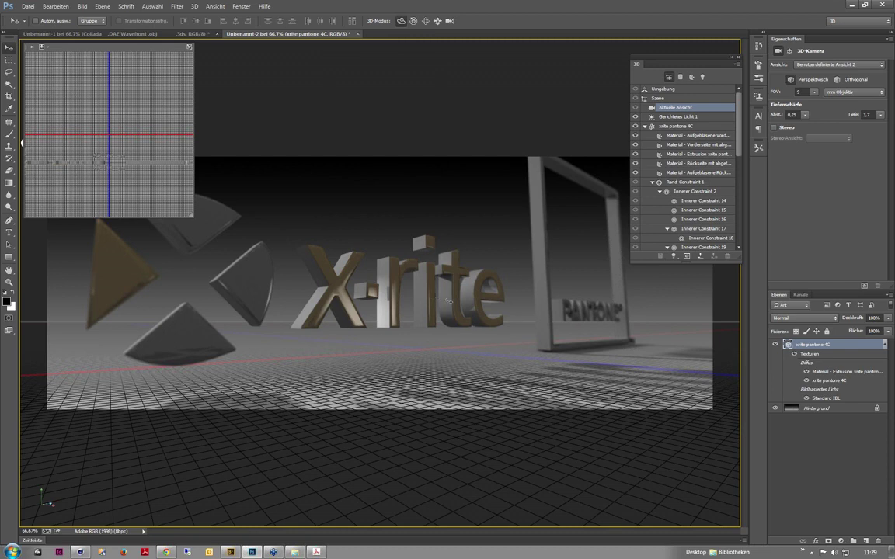
{"action": "mouse_move", "coordinate": [448, 302]}
{"action": "left_mouse_down"}
{"action": "mouse_move", "coordinate": [475, 302]}
{"action": "mouse_move", "coordinate": [435, 304]}
{"action": "left_mouse_up"}
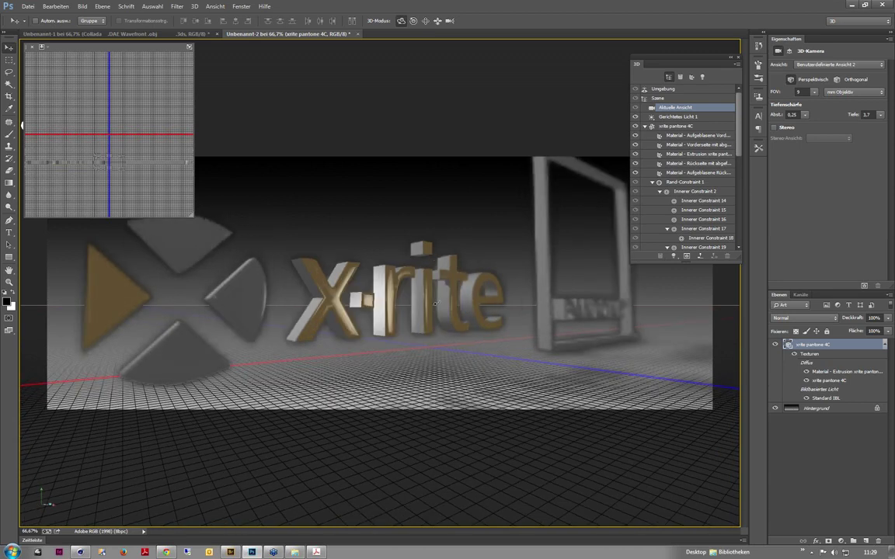
{"action": "key", "text": "ctrl+n"}
{"action": "key", "text": "Return"}
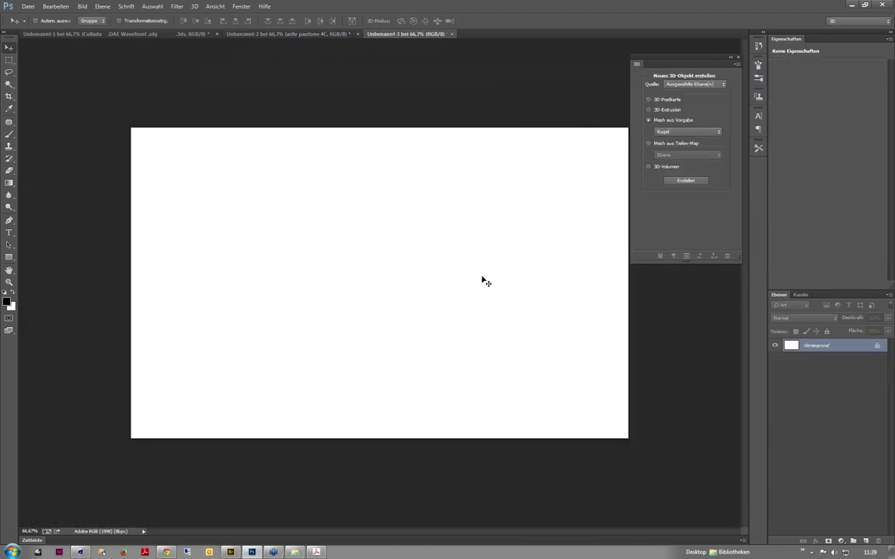
- Type the text HELLO 3D WORLD on the canvas, fixing the typo
{"action": "key", "text": "t"}
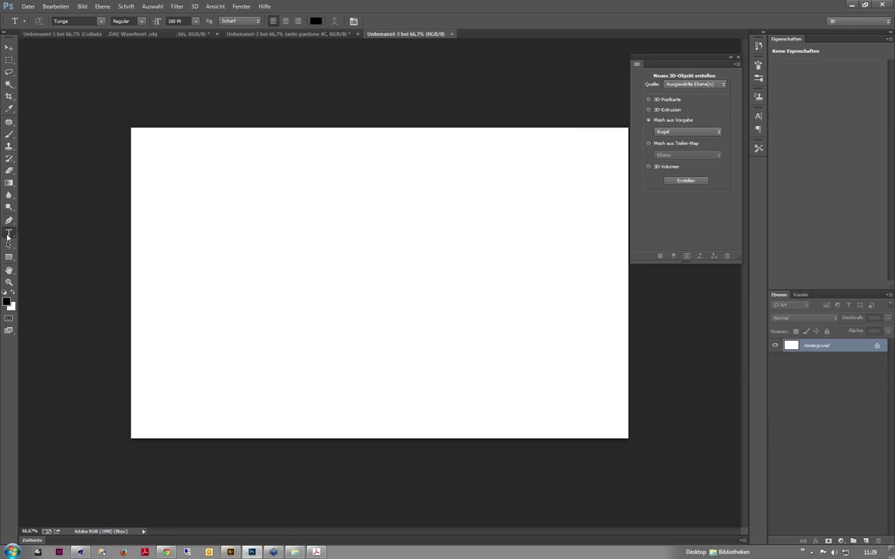
{"action": "left_click", "coordinate": [209, 296]}
{"action": "type", "text": "HALLO"}
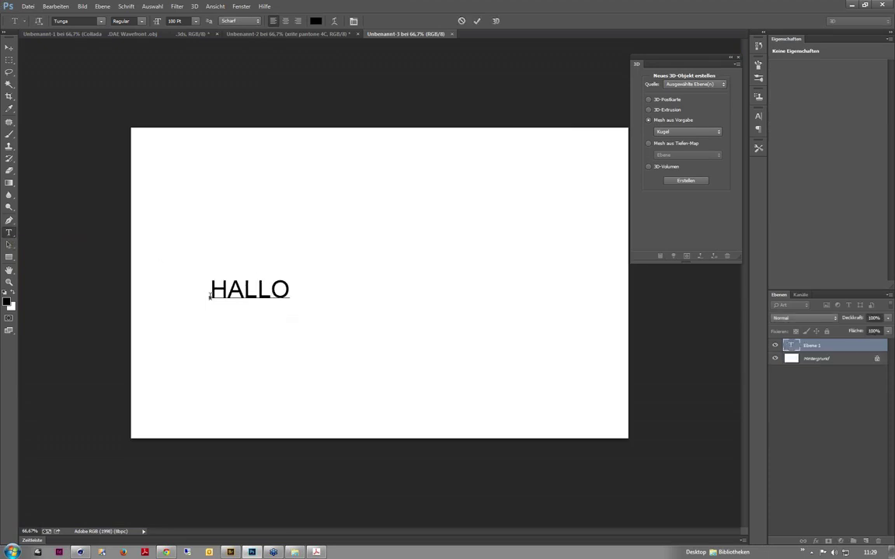
{"action": "key", "text": "BackSpace"}
{"action": "key", "text": "BackSpace"}
{"action": "key", "text": "BackSpace"}
{"action": "key", "text": "BackSpace"}
{"action": "type", "text": "ELLO "}
{"action": "type", "text": "3D WORLD"}
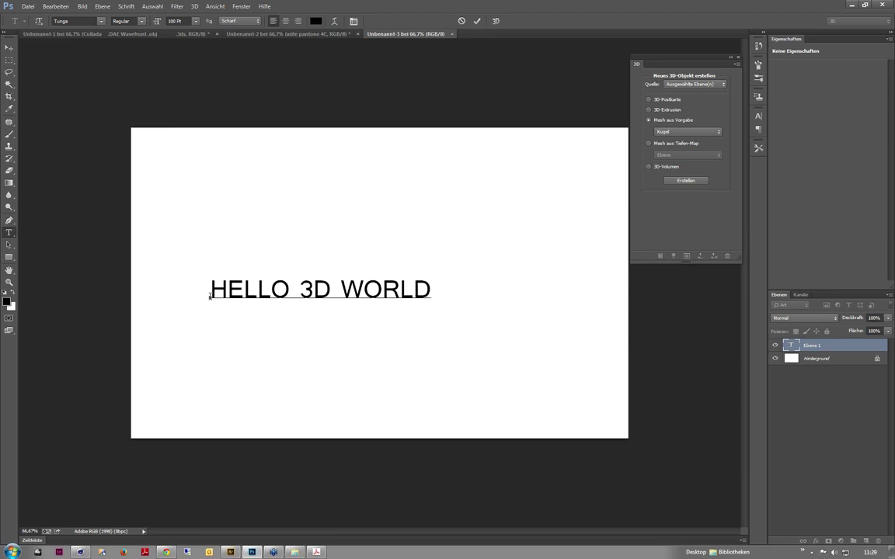
- Make the HELLO 3D WORLD text 150 pt and red, then commit it
{"action": "key", "text": "ctrl+a"}
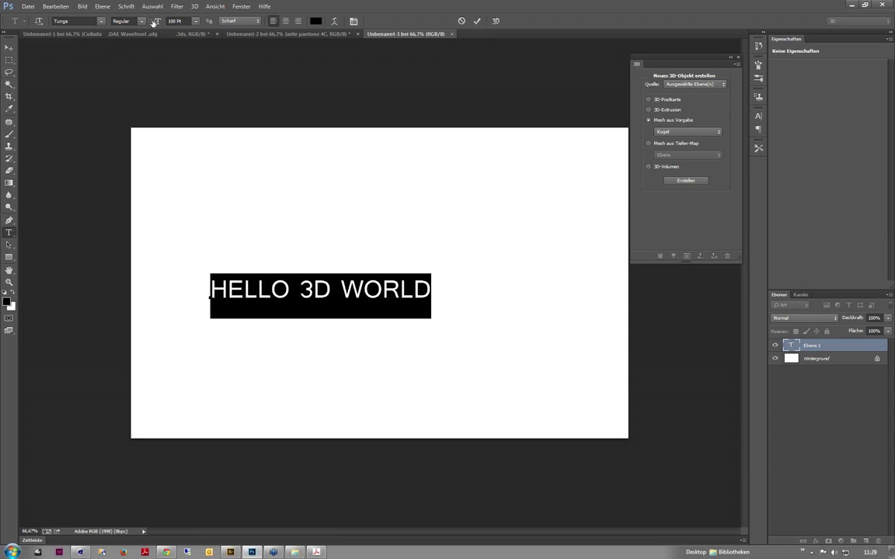
{"action": "left_click_drag", "start_coordinate": [155, 21], "coordinate": [225, 28]}
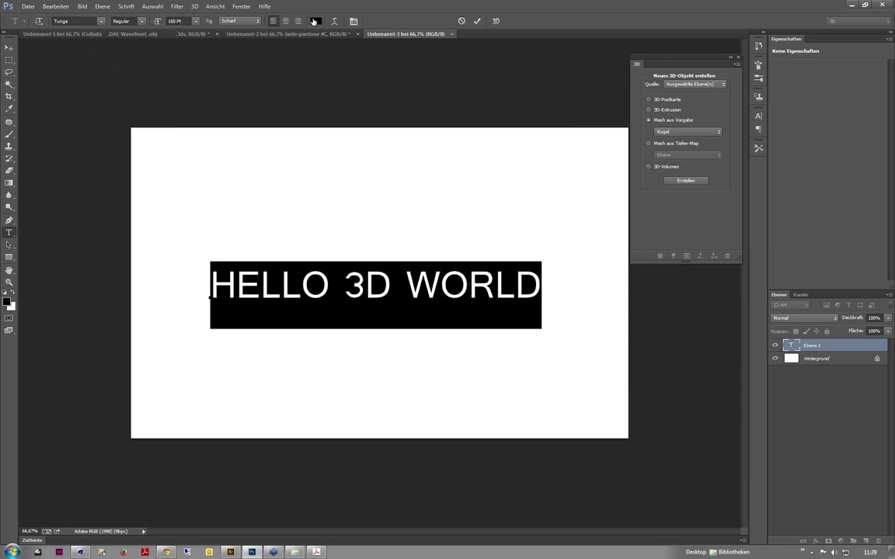
{"action": "left_click", "coordinate": [315, 21]}
{"action": "left_click", "coordinate": [681, 86]}
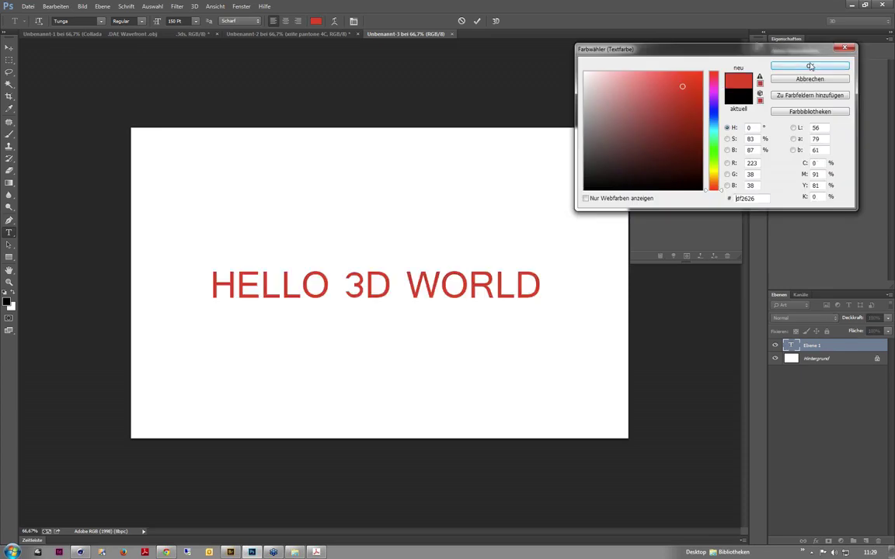
{"action": "left_click", "coordinate": [808, 68]}
{"action": "left_click", "coordinate": [9, 47]}
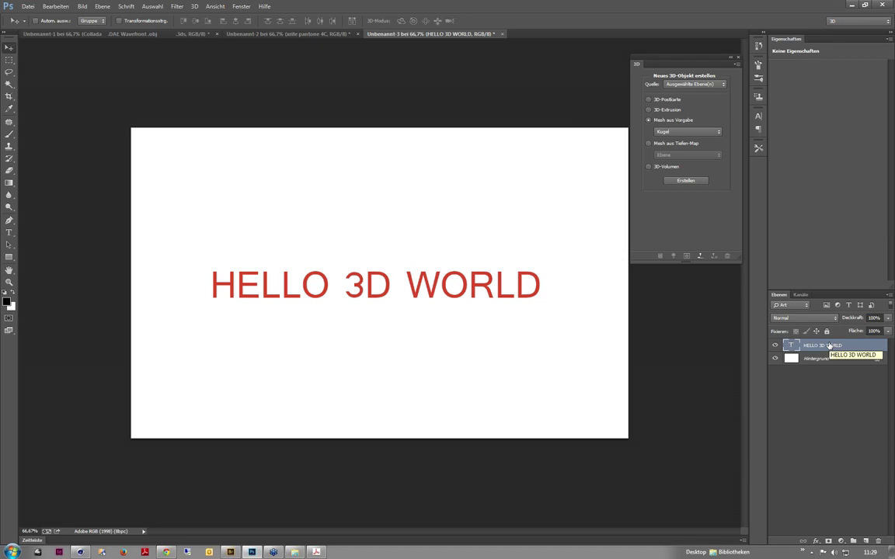
- Extrude the HELLO 3D WORLD text into 3D and open its HELLO 3D WORLD.psb source
{"action": "left_click", "coordinate": [195, 6]}
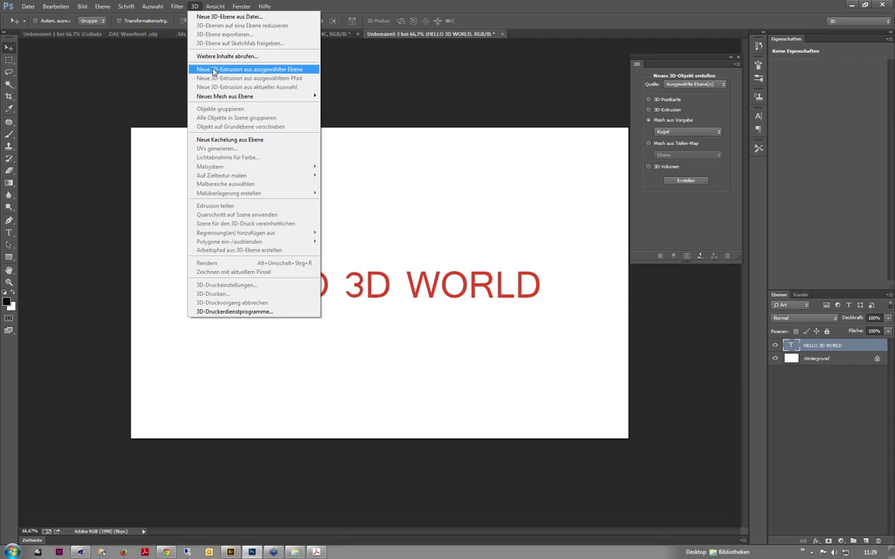
{"action": "left_click", "coordinate": [213, 70]}
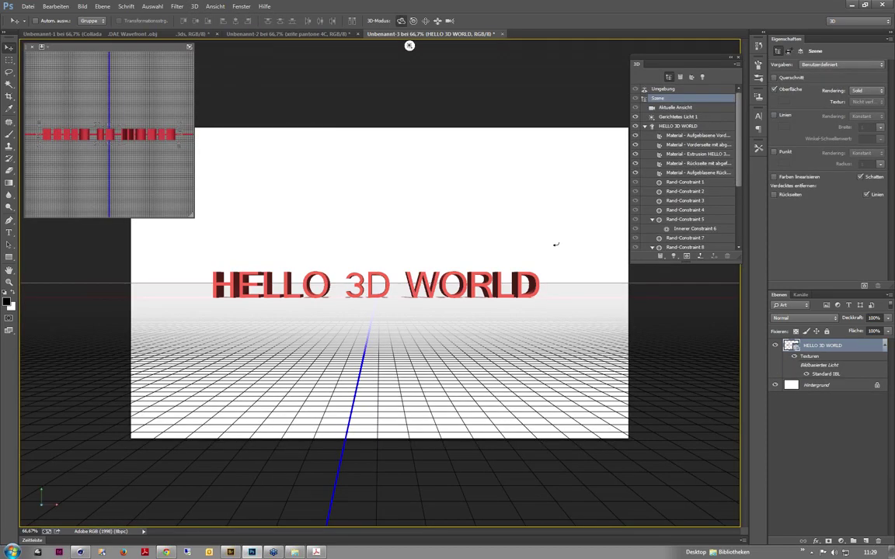
{"action": "mouse_move", "coordinate": [555, 245]}
{"action": "left_mouse_down"}
{"action": "mouse_move", "coordinate": [532, 258]}
{"action": "mouse_move", "coordinate": [494, 259]}
{"action": "mouse_move", "coordinate": [478, 279]}
{"action": "left_mouse_up"}
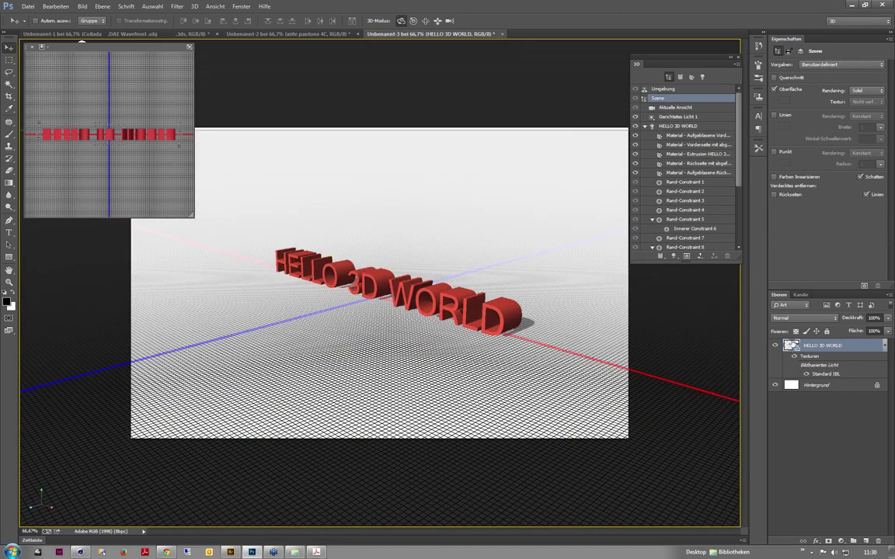
{"action": "left_click", "coordinate": [677, 126]}
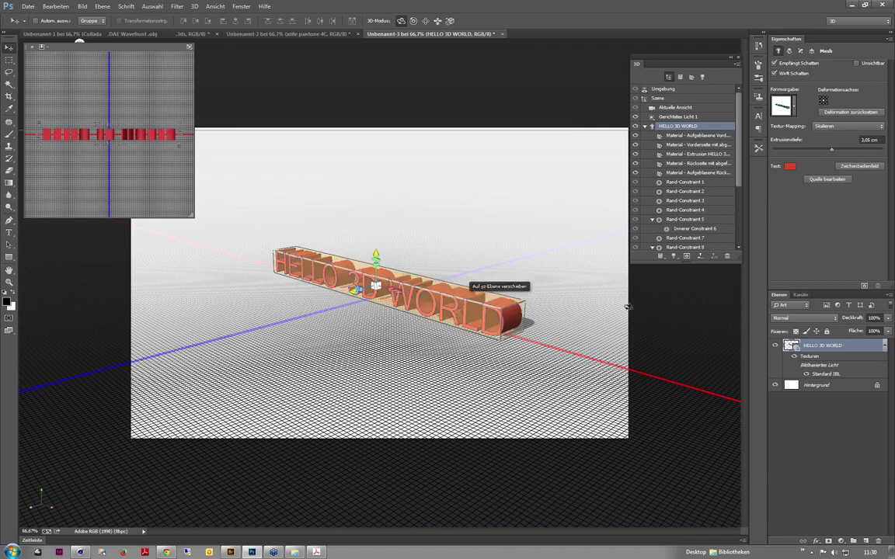
{"action": "left_click", "coordinate": [831, 179]}
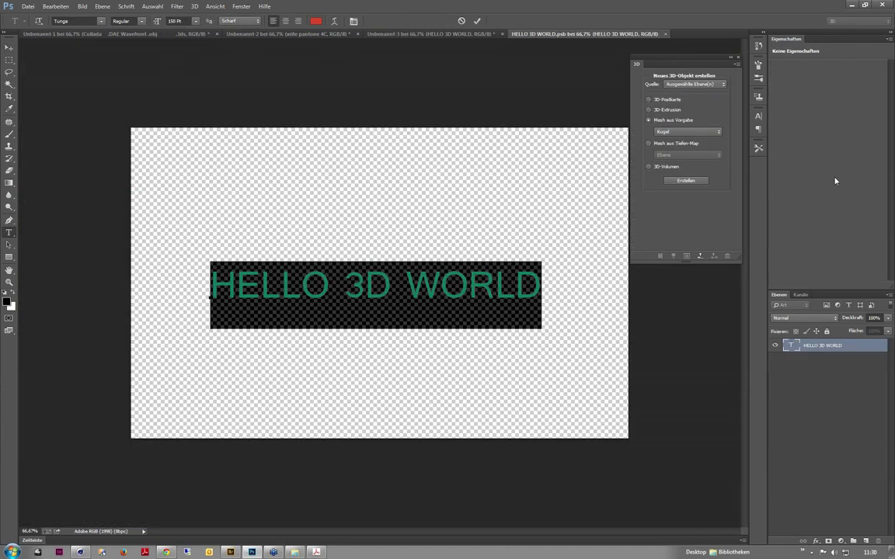
- Delete ' WORLD' from the .psb source so the text reads HELLO 3D, and commit
{"action": "left_click", "coordinate": [386, 284]}
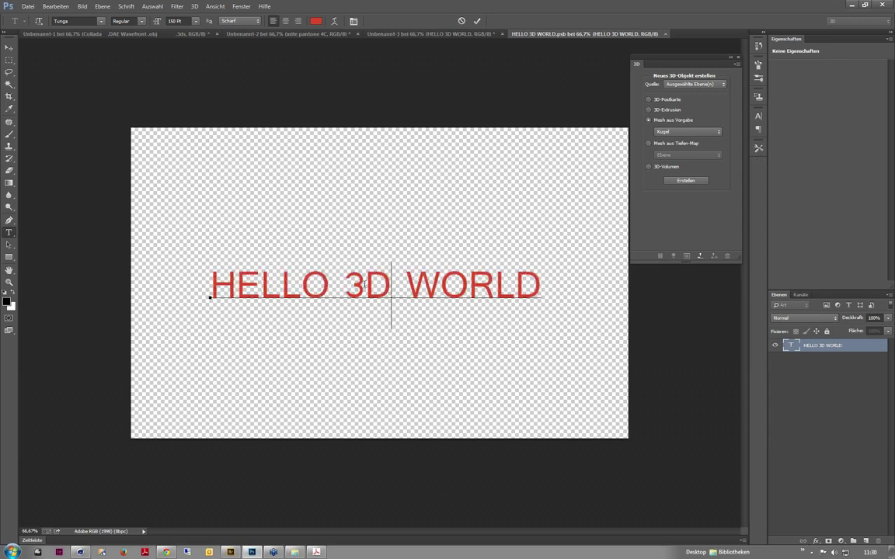
{"action": "double_click", "coordinate": [366, 284]}
{"action": "left_click", "coordinate": [365, 293]}
{"action": "double_click", "coordinate": [398, 284]}
{"action": "left_click", "coordinate": [407, 293]}
{"action": "left_click_drag", "start_coordinate": [533, 284], "coordinate": [379, 284]}
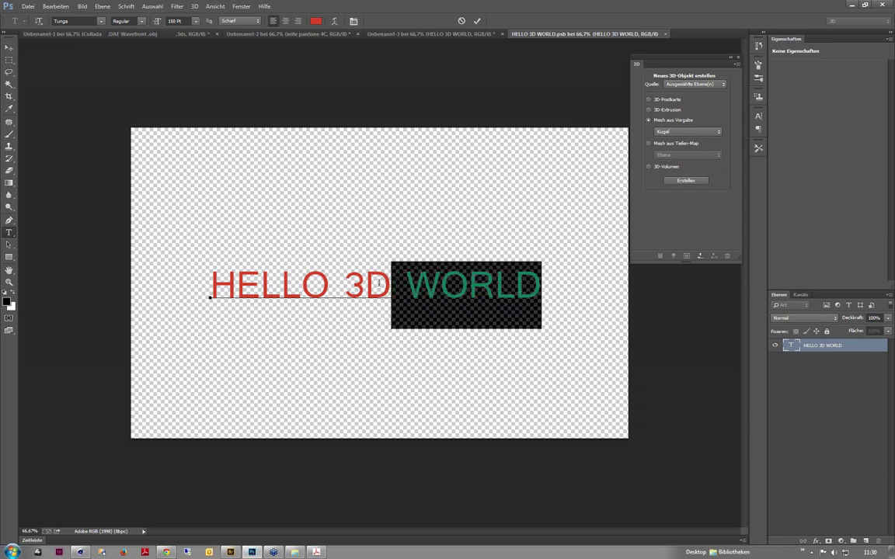
{"action": "key", "text": "BackSpace"}
{"action": "key", "text": "ctrl+Return"}
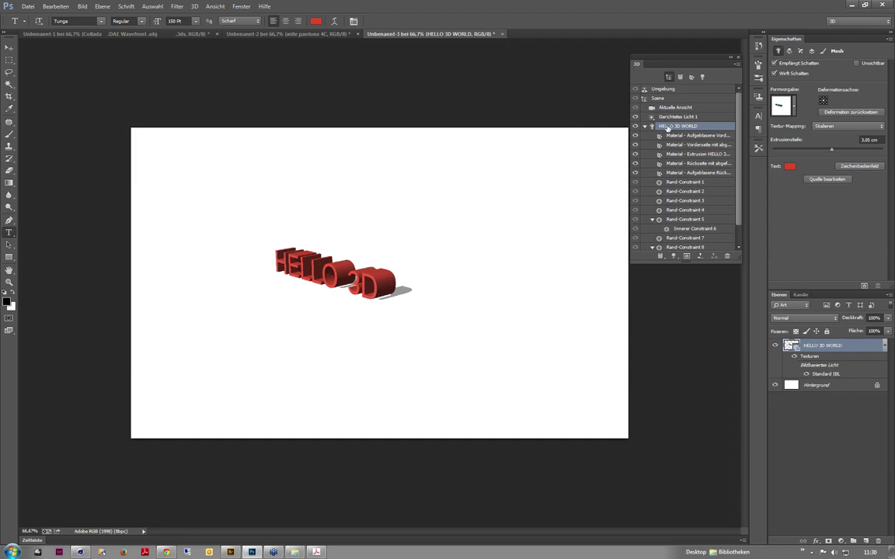
- Reopen the text source and type WORLD back after 3D
{"action": "left_click", "coordinate": [828, 179]}
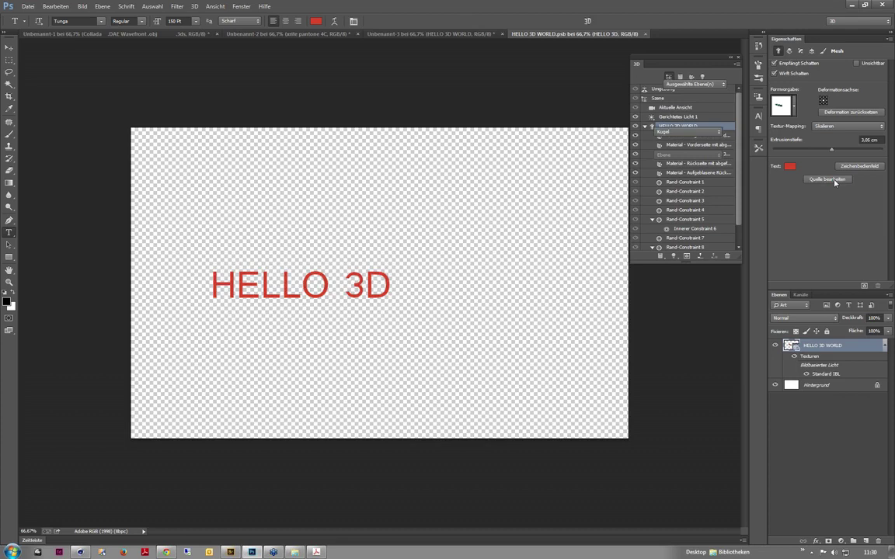
{"action": "left_click", "coordinate": [383, 281]}
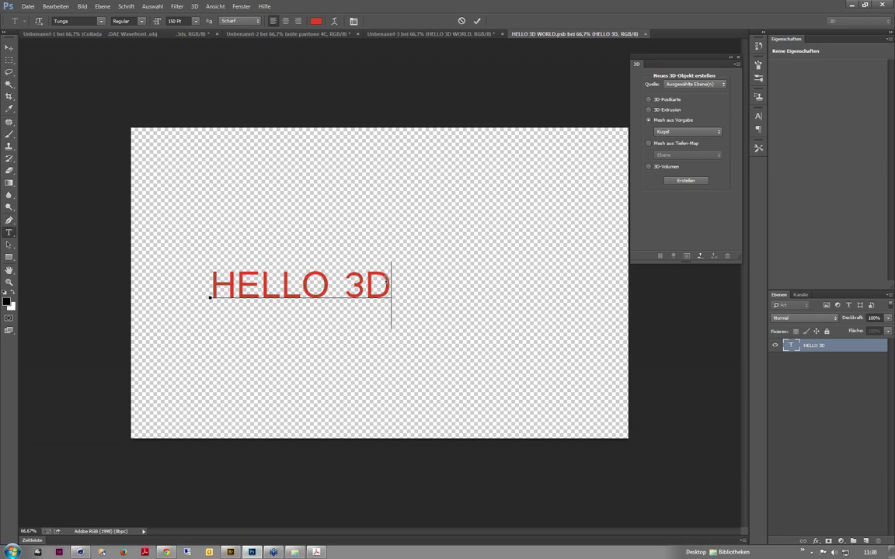
{"action": "type", "text": " W"}
{"action": "type", "text": "OLDE"}
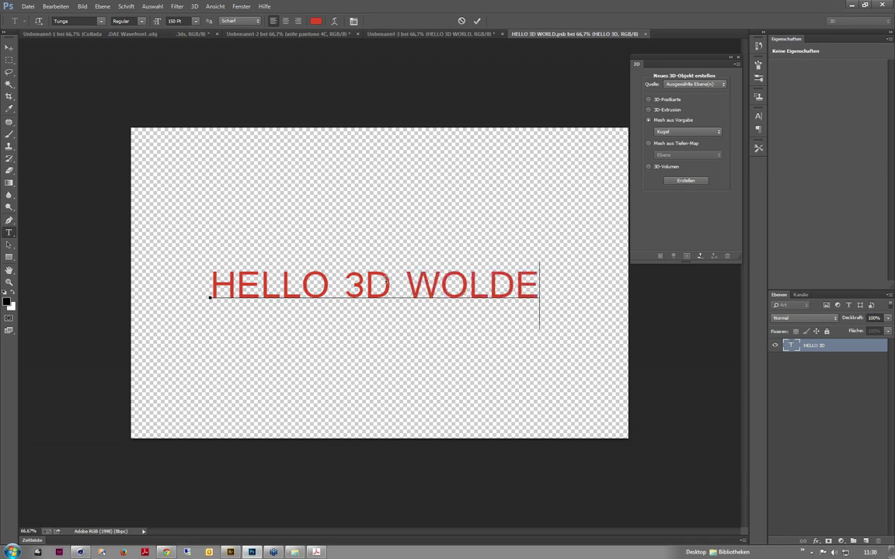
{"action": "key", "text": "BackSpace"}
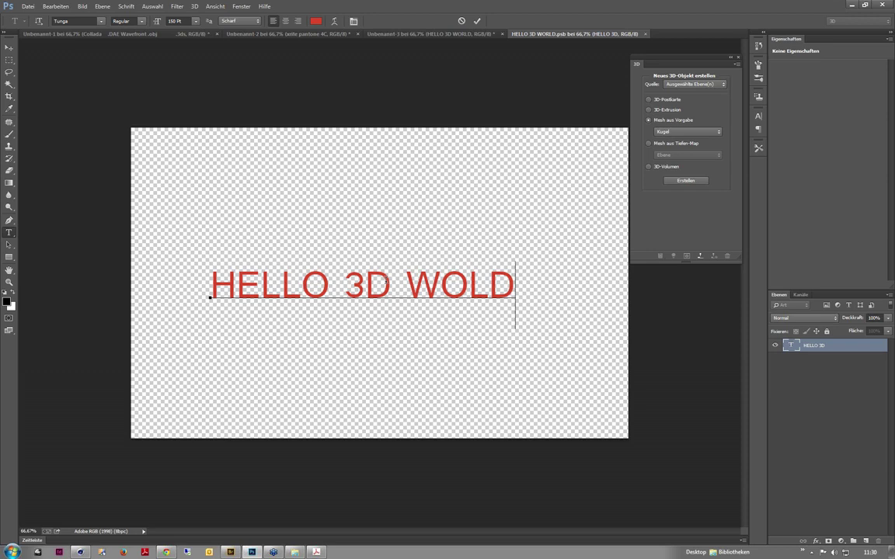
{"action": "key", "text": "BackSpace"}
{"action": "type", "text": "R"}
{"action": "key", "text": "BackSpace"}
{"action": "key", "text": "BackSpace"}
{"action": "type", "text": "RLD"}
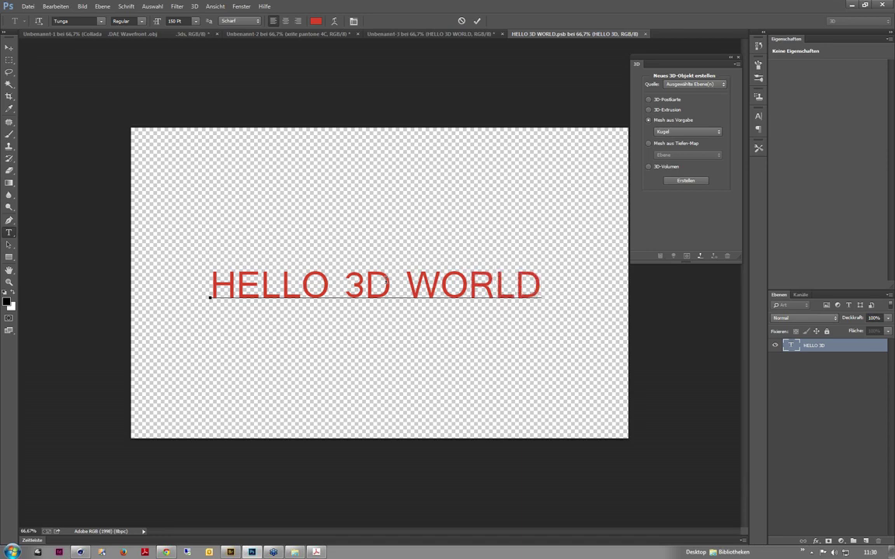
- Set WORLD in Tw Cen MT Condensed Extra Bold, commit, and save the source
{"action": "key", "text": "shift+Left"}
{"action": "key", "text": "shift+Left"}
{"action": "key", "text": "shift+Left"}
{"action": "key", "text": "shift+Left"}
{"action": "key", "text": "shift+Left"}
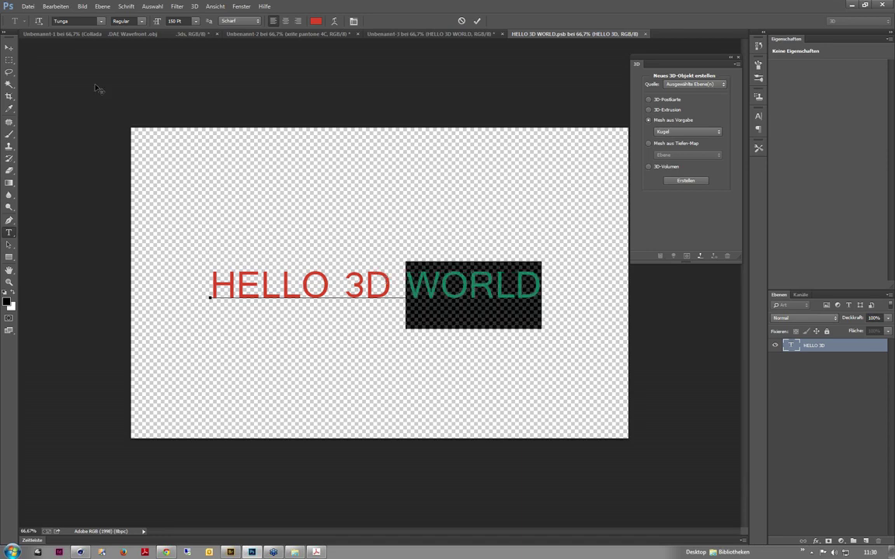
{"action": "left_click", "coordinate": [93, 21]}
{"action": "left_click", "coordinate": [89, 58]}
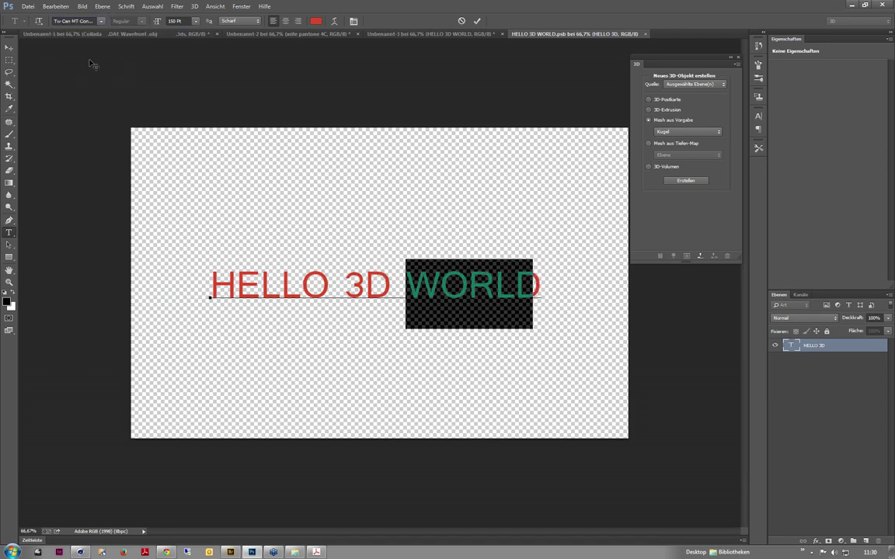
{"action": "left_click", "coordinate": [8, 48]}
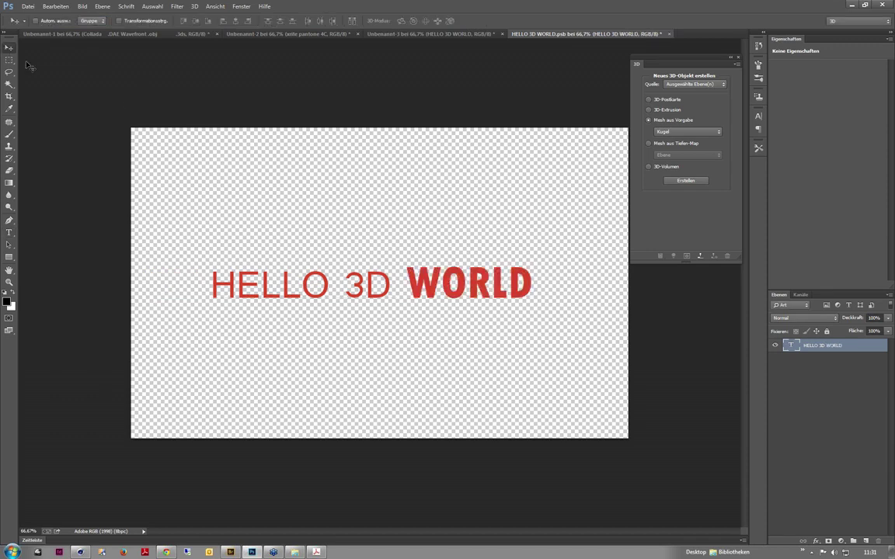
{"action": "key", "text": "ctrl+s"}
- Return to the 3D scene, level the view, and zoom the camera to 83 mm FOV
{"action": "key", "text": "ctrl+w"}
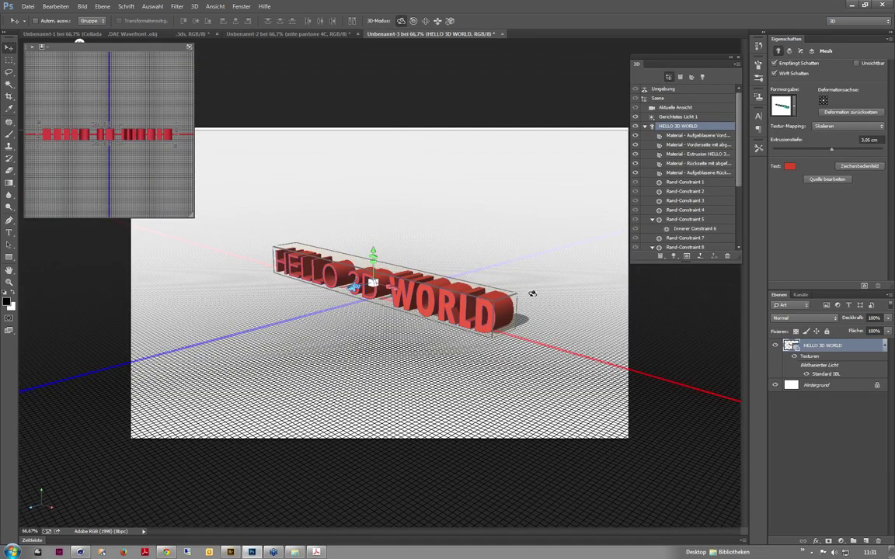
{"action": "mouse_move", "coordinate": [537, 288]}
{"action": "left_mouse_down"}
{"action": "mouse_move", "coordinate": [537, 278]}
{"action": "mouse_move", "coordinate": [449, 343]}
{"action": "mouse_move", "coordinate": [546, 277]}
{"action": "mouse_move", "coordinate": [400, 206]}
{"action": "mouse_move", "coordinate": [407, 69]}
{"action": "left_mouse_up"}
{"action": "left_click", "coordinate": [407, 69]}
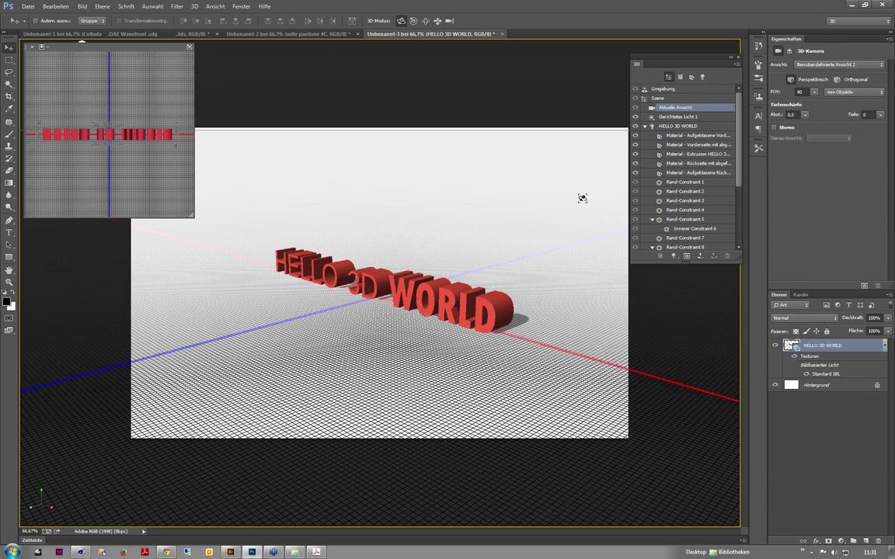
{"action": "left_click_drag", "start_coordinate": [654, 309], "coordinate": [651, 342]}
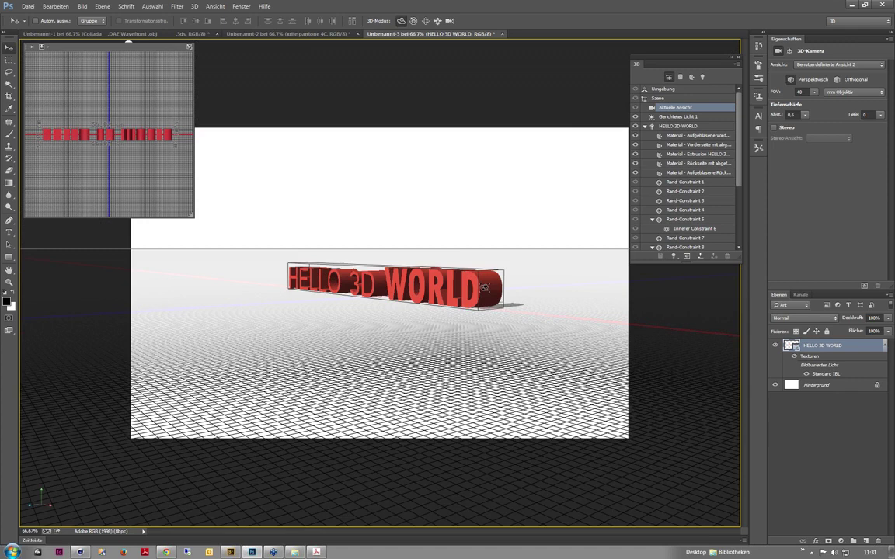
{"action": "left_click", "coordinate": [449, 21]}
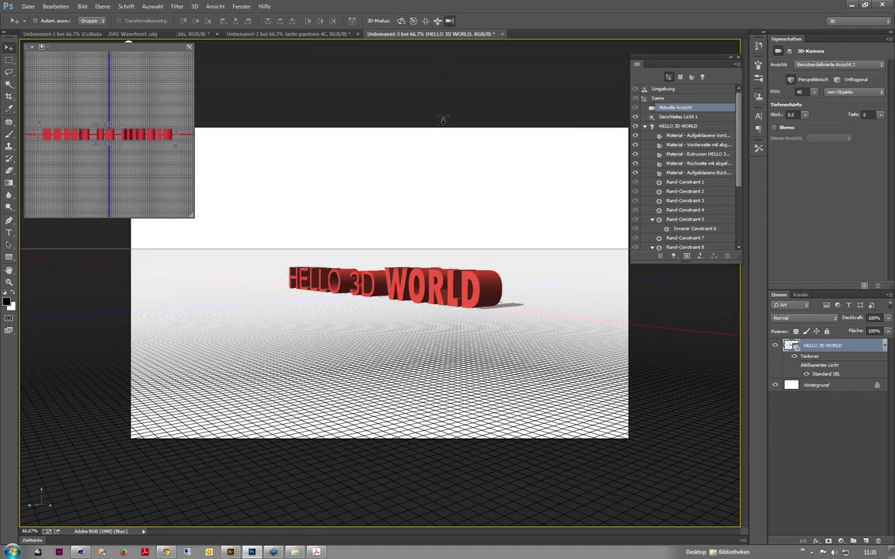
{"action": "left_click_drag", "start_coordinate": [431, 168], "coordinate": [457, 54]}
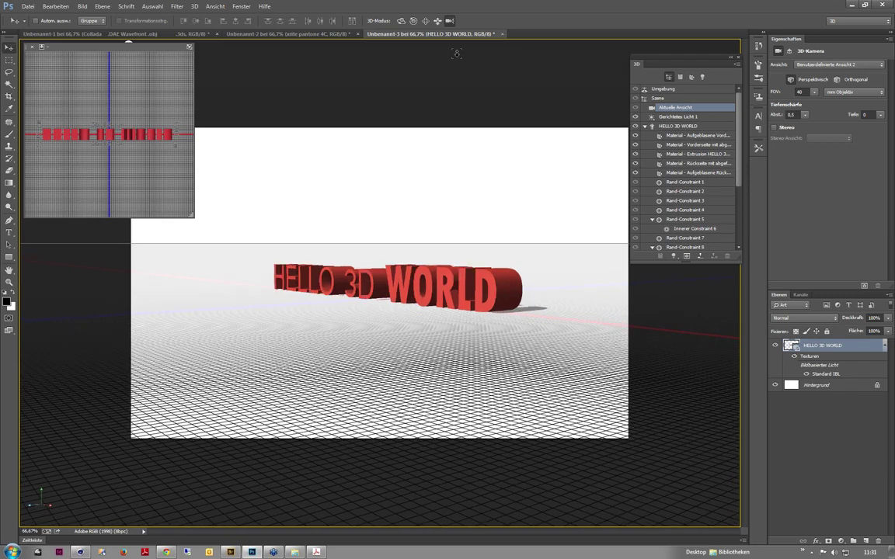
{"action": "left_click_drag", "start_coordinate": [457, 53], "coordinate": [458, 35]}
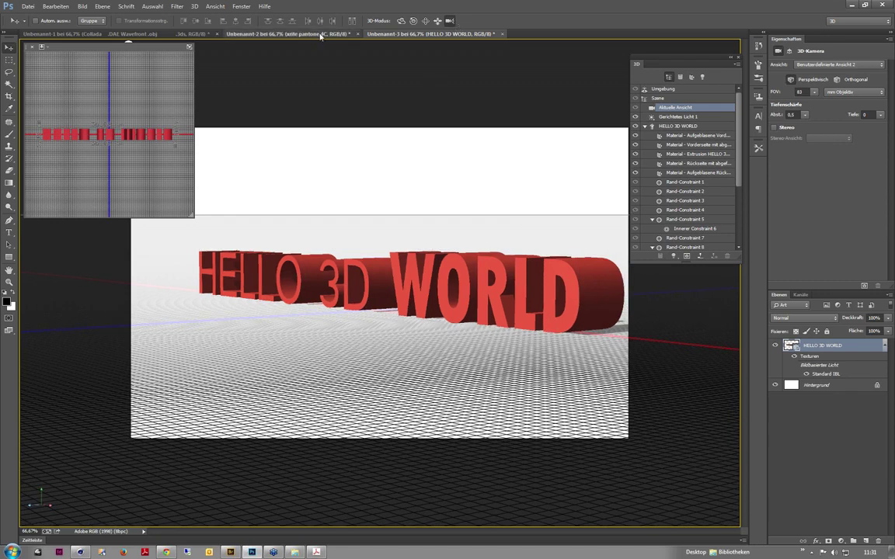
- In Unbenannt-2, open the xrite pantone 4C mesh's .psb source and its embedded logo file
{"action": "left_click", "coordinate": [321, 34]}
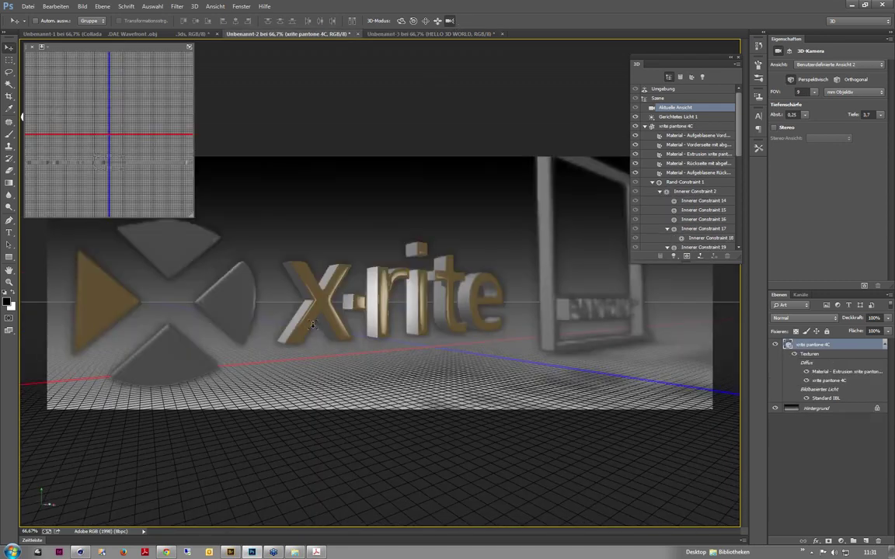
{"action": "left_click", "coordinate": [687, 126]}
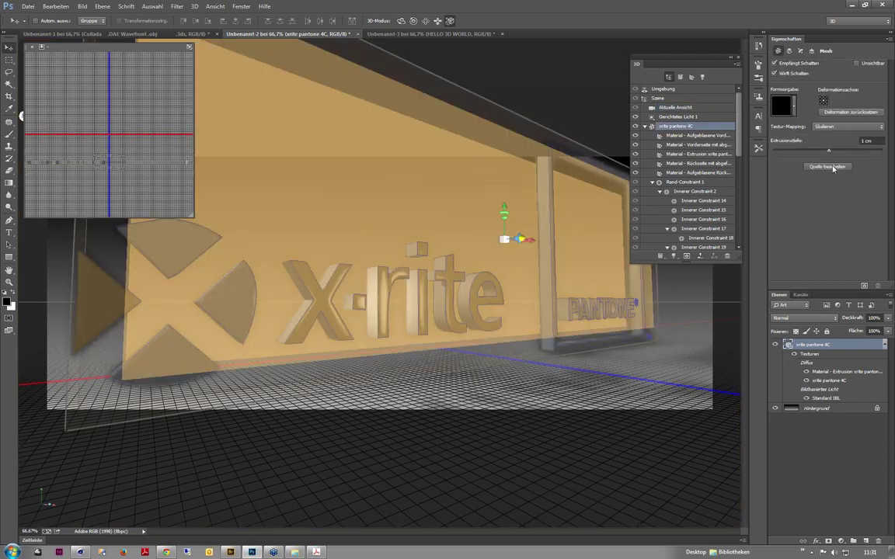
{"action": "left_click", "coordinate": [830, 167]}
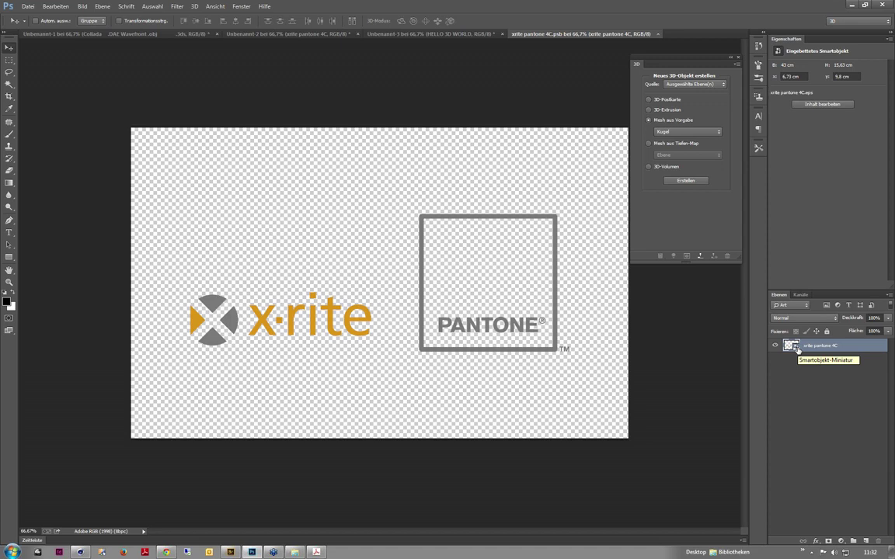
{"action": "double_click", "coordinate": [791, 346]}
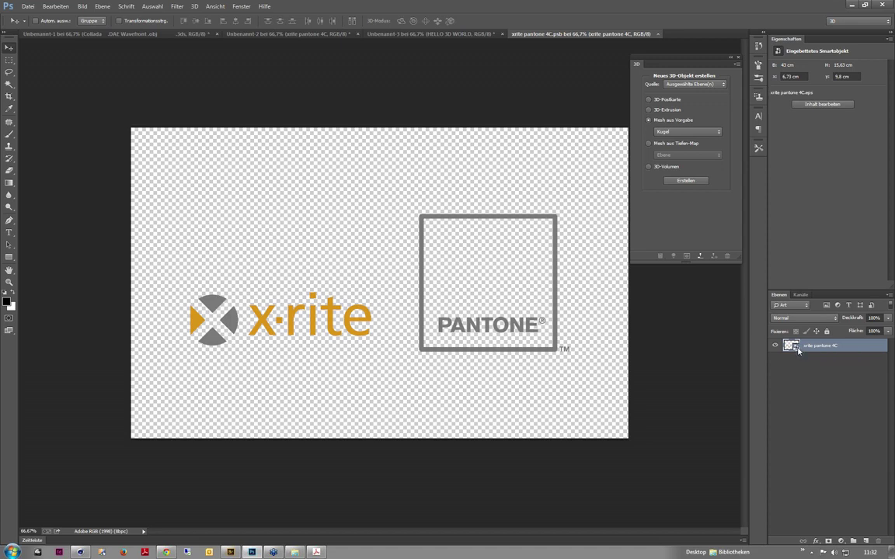
- Open the logo without colour management and select the letters 'rite'
{"action": "left_click", "coordinate": [463, 231]}
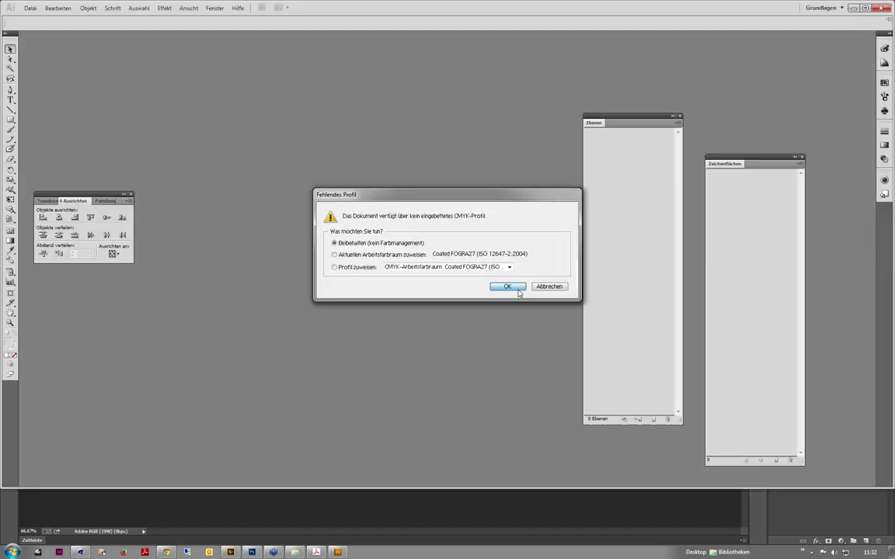
{"action": "left_click", "coordinate": [508, 287]}
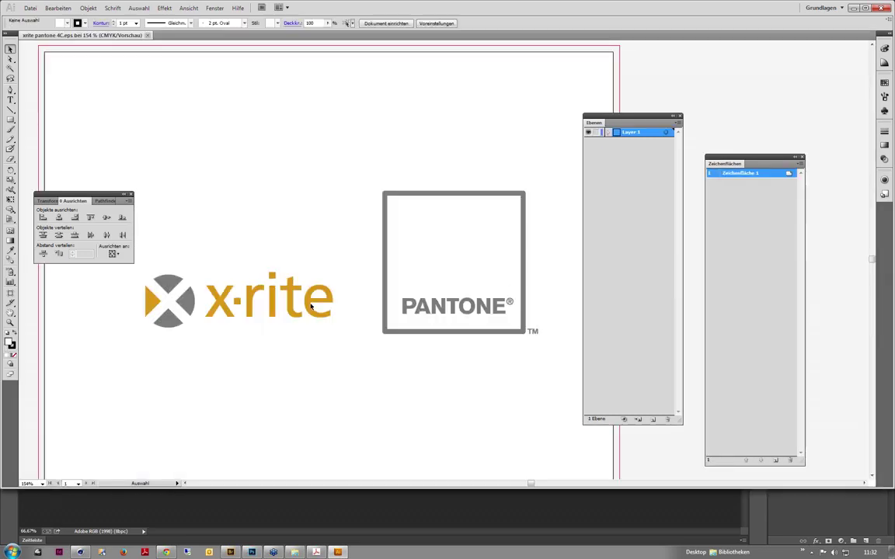
{"action": "left_click", "coordinate": [313, 305]}
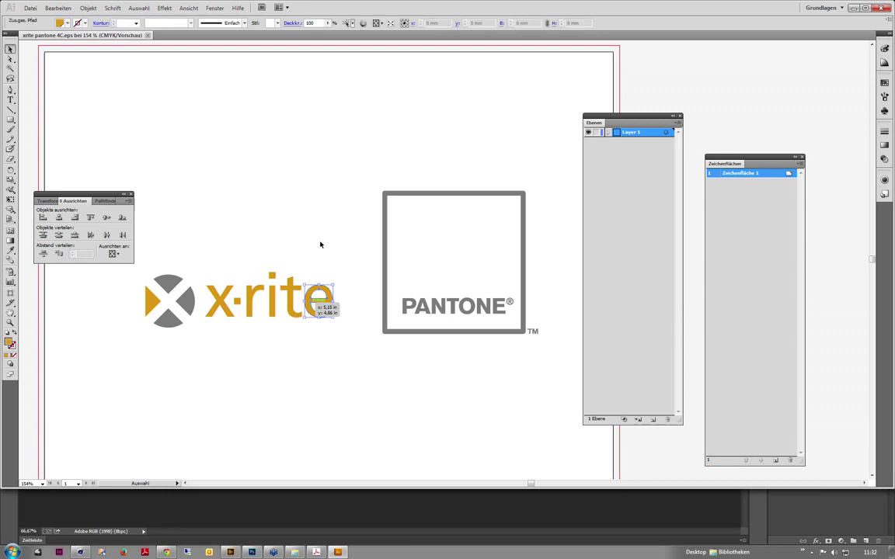
{"action": "left_click", "coordinate": [351, 263]}
{"action": "left_click_drag", "start_coordinate": [351, 262], "coordinate": [244, 347]}
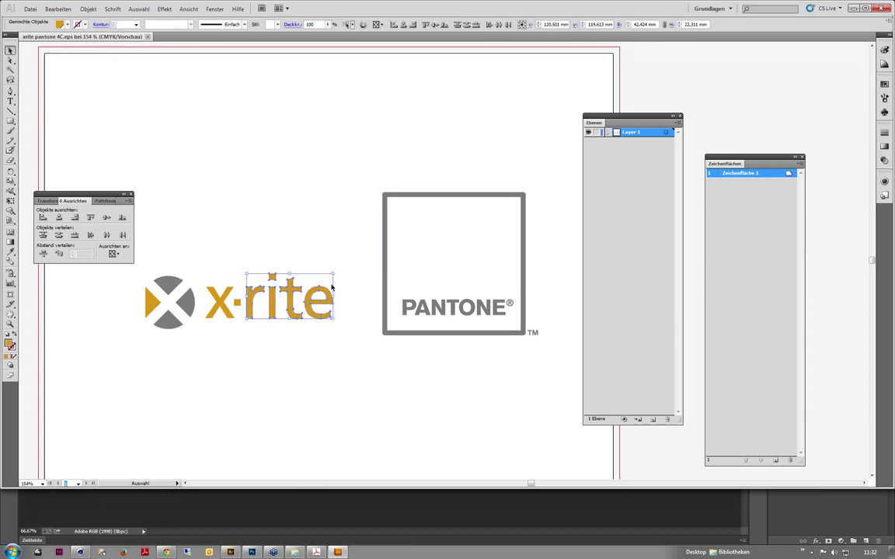
- Fill 'rite' with a red swatch, deselect, and save the EPS file
{"action": "left_click", "coordinate": [8, 342]}
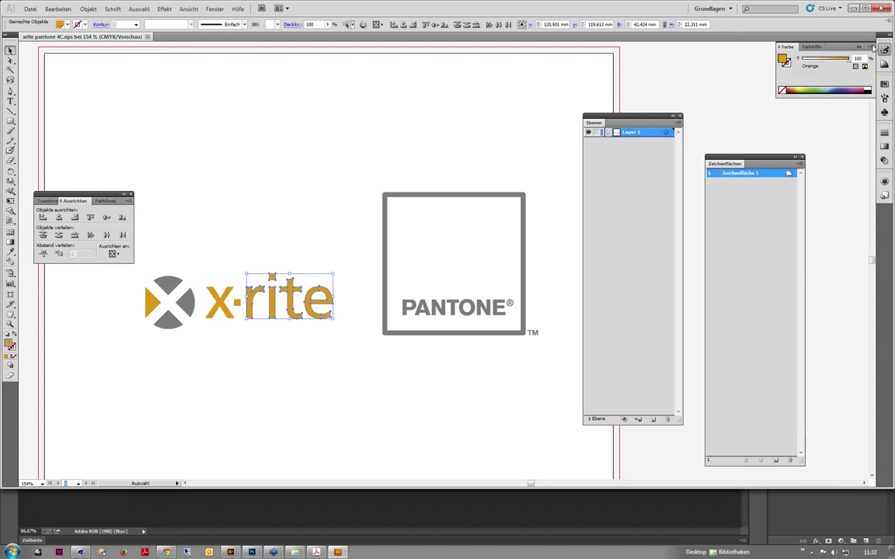
{"action": "left_click", "coordinate": [883, 83]}
{"action": "left_click", "coordinate": [803, 90]}
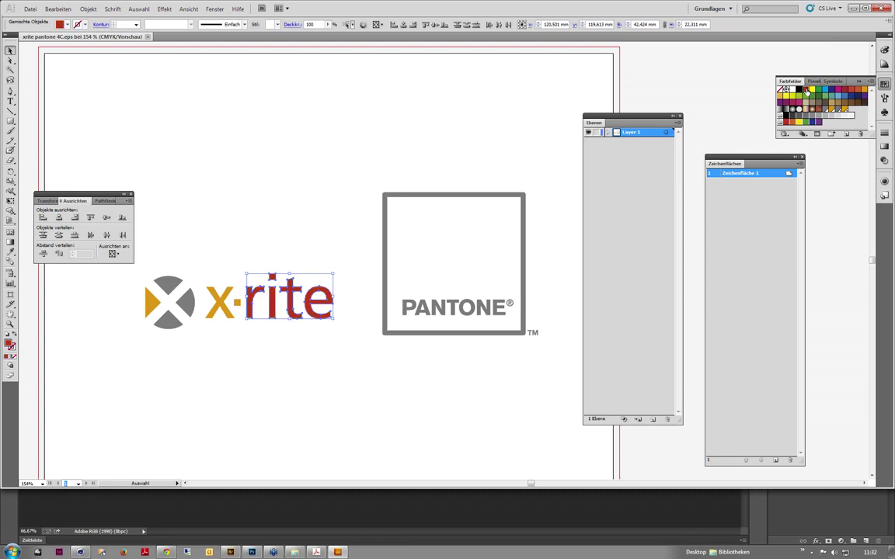
{"action": "left_click", "coordinate": [167, 105]}
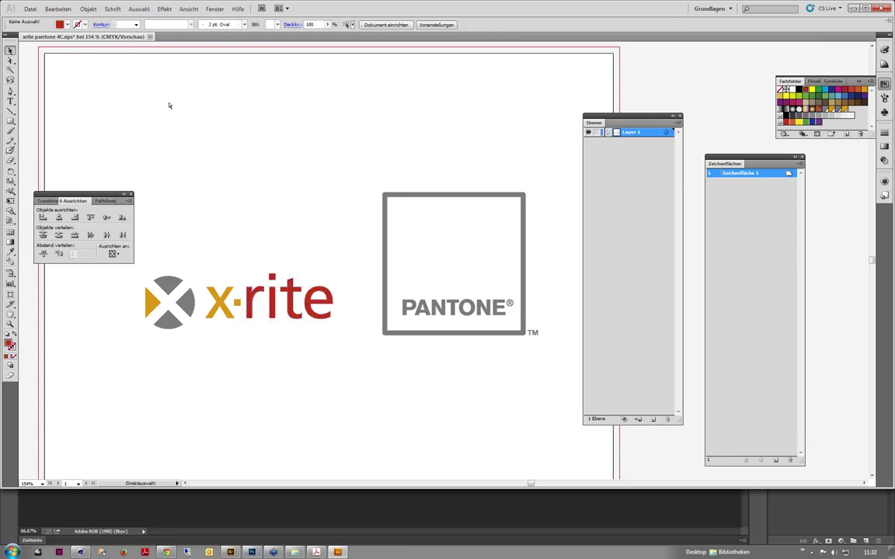
{"action": "key", "text": "ctrl+s"}
{"action": "left_click", "coordinate": [437, 281]}
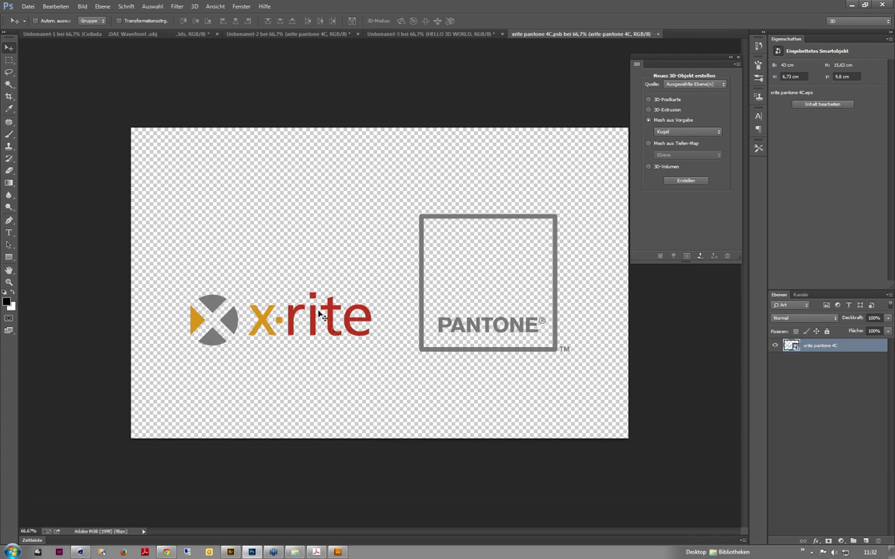
- Close the logo source, start and cancel a render, and enlarge the 3D panel list
{"action": "key", "text": "ctrl+w"}
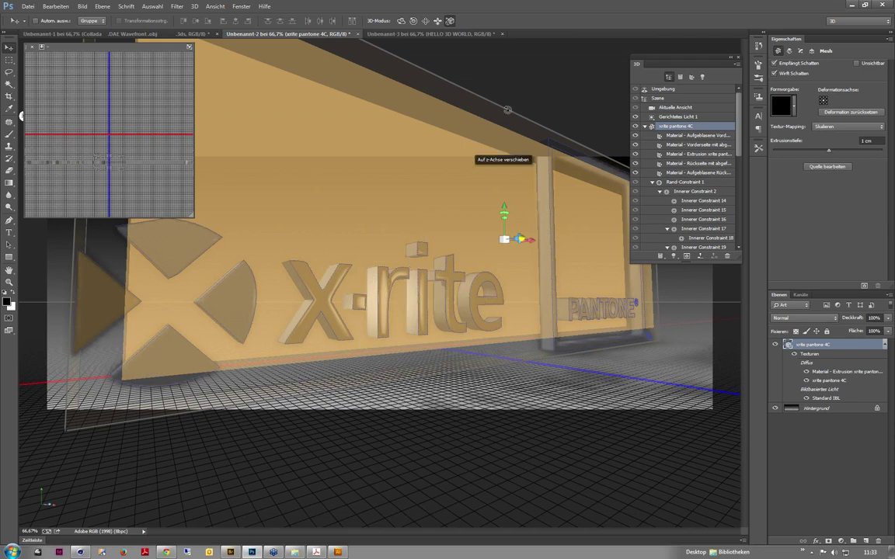
{"action": "left_click", "coordinate": [533, 80]}
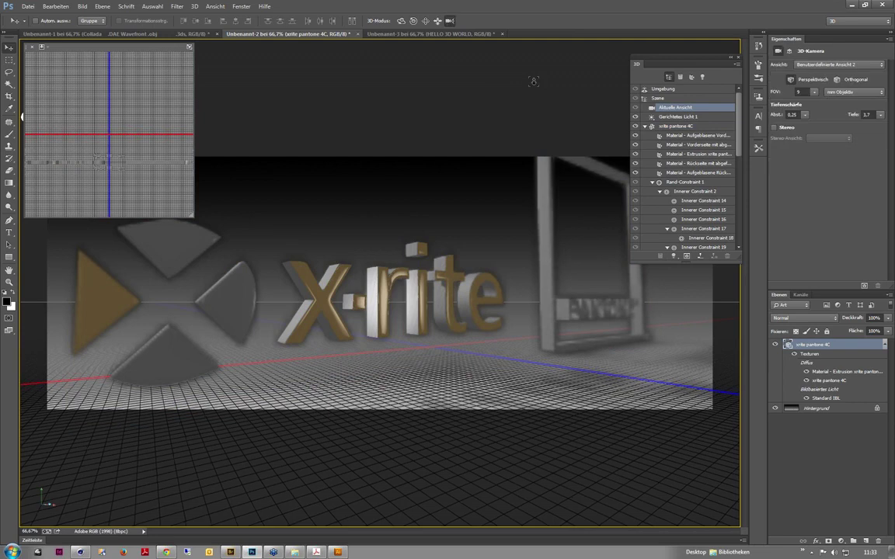
{"action": "key", "text": "ctrl+shift+alt+r"}
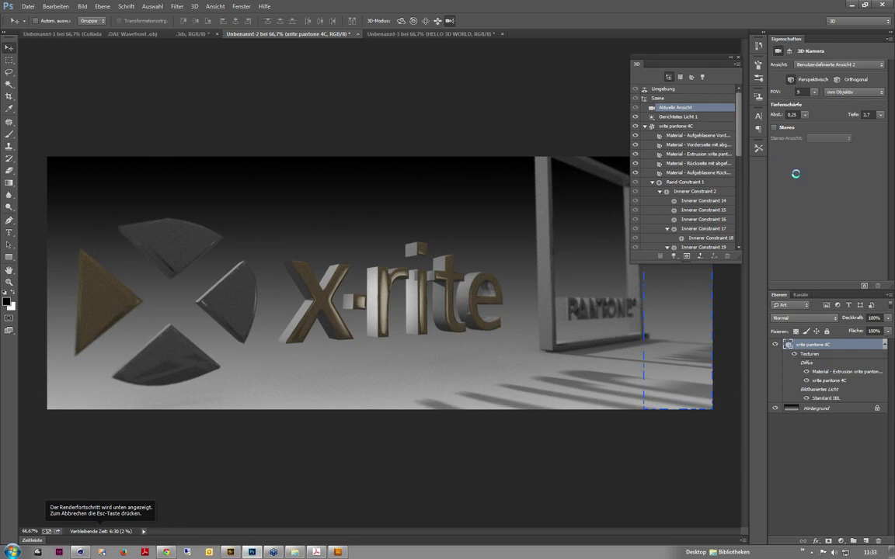
{"action": "key", "text": "Escape"}
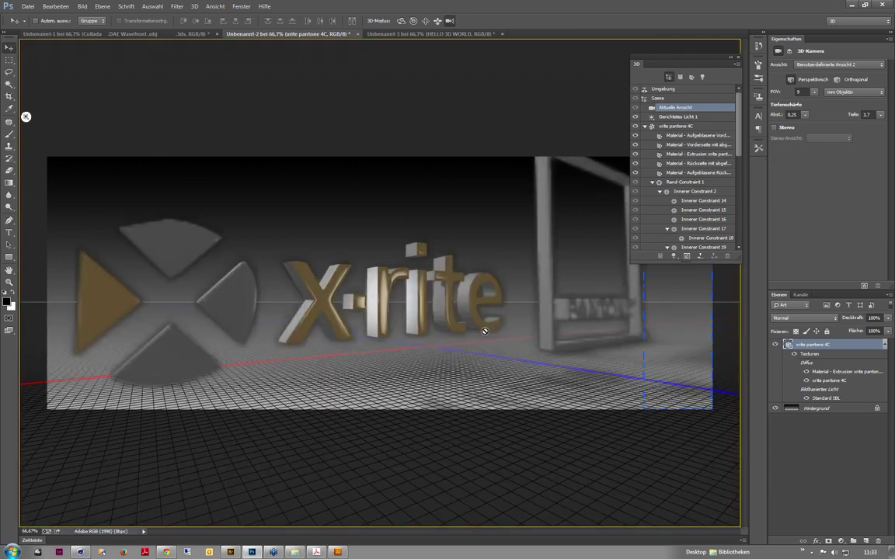
{"action": "left_click_drag", "start_coordinate": [740, 273], "coordinate": [746, 504]}
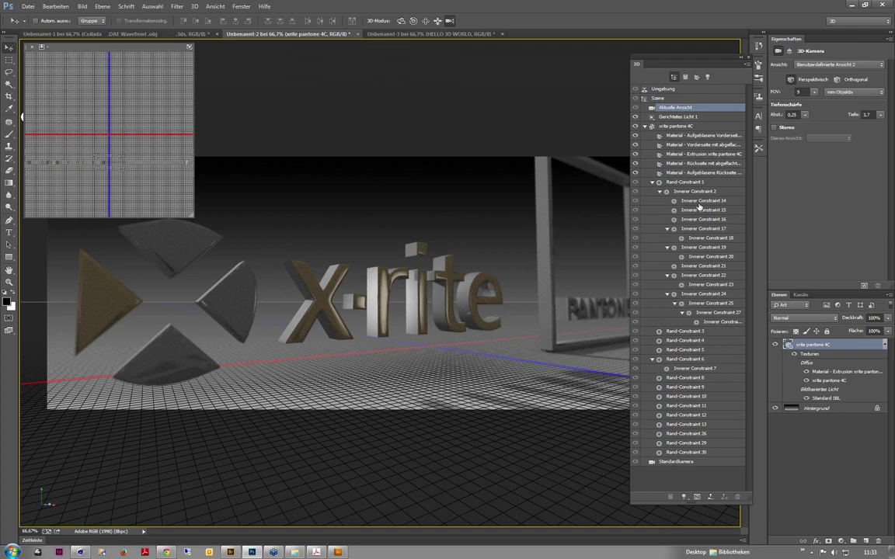
{"action": "left_click", "coordinate": [707, 238]}
{"action": "left_click", "coordinate": [708, 256]}
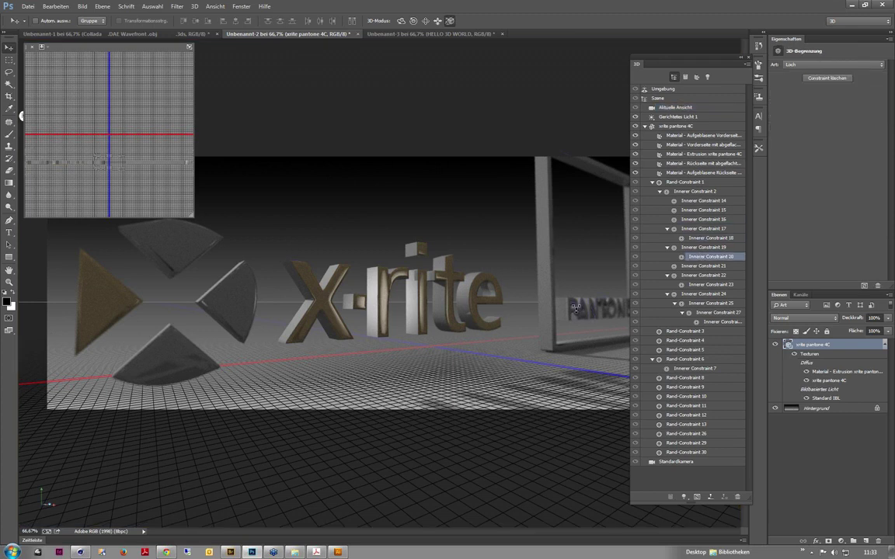
{"action": "left_click", "coordinate": [652, 184]}
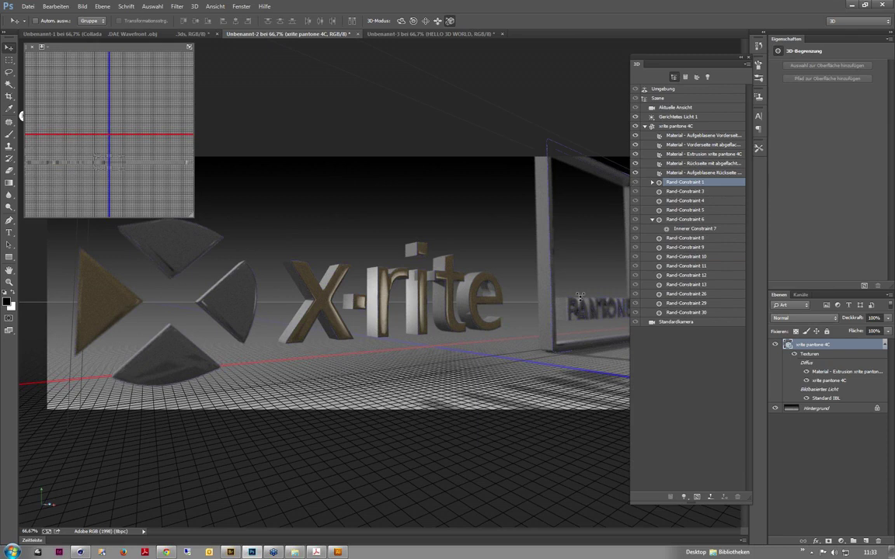
{"action": "left_click", "coordinate": [652, 219]}
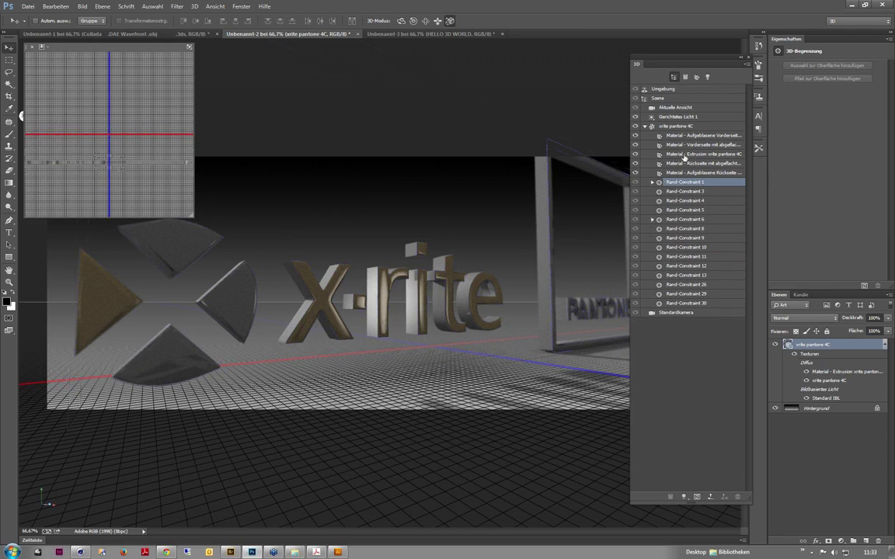
{"action": "left_click", "coordinate": [684, 155]}
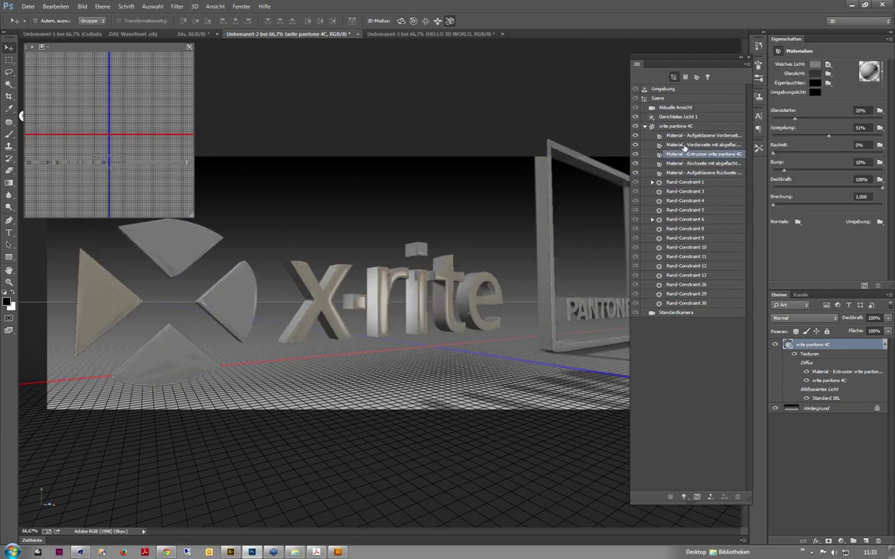
{"action": "left_click", "coordinate": [684, 145]}
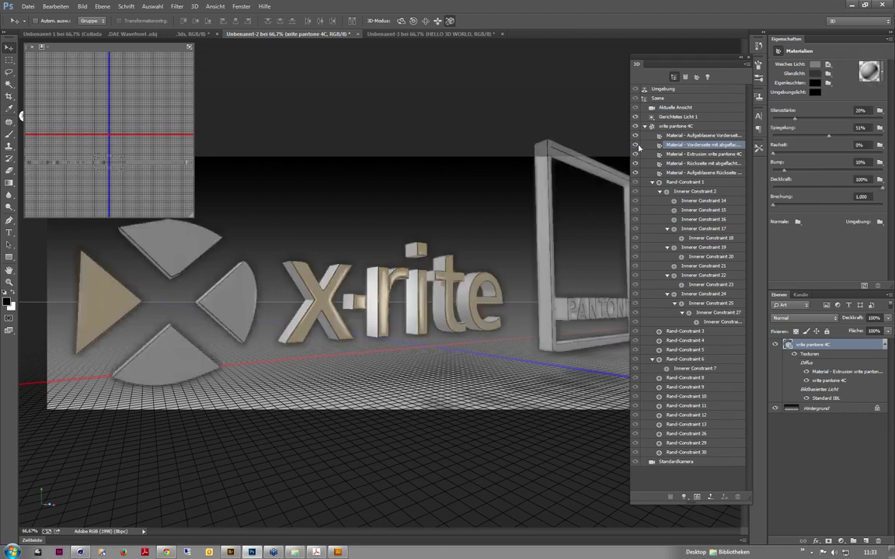
{"action": "left_click_drag", "start_coordinate": [478, 299], "coordinate": [453, 143]}
{"action": "left_click", "coordinate": [452, 136]}
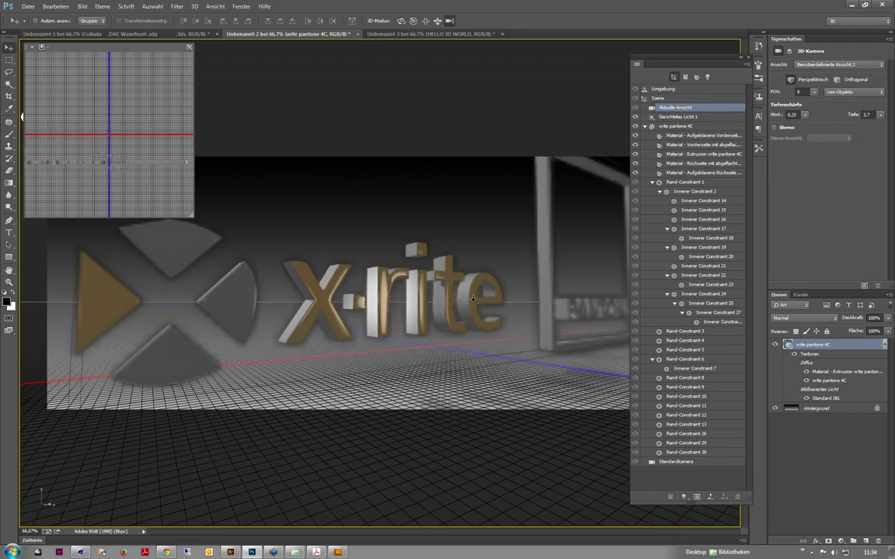
- Compare Unbenannt-2 and Unbenannt-3 side by side, ending on the HELLO 3D WORLD document
{"action": "left_click", "coordinate": [381, 34]}
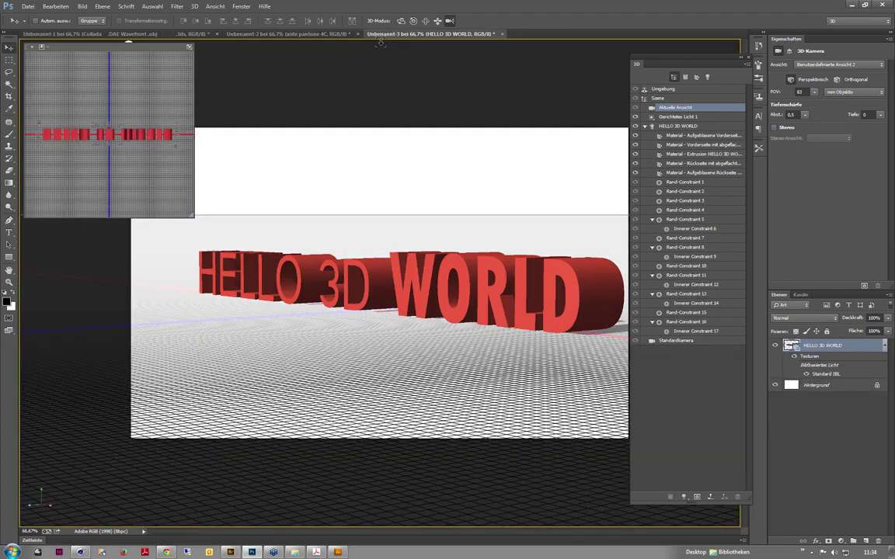
{"action": "left_click", "coordinate": [288, 34]}
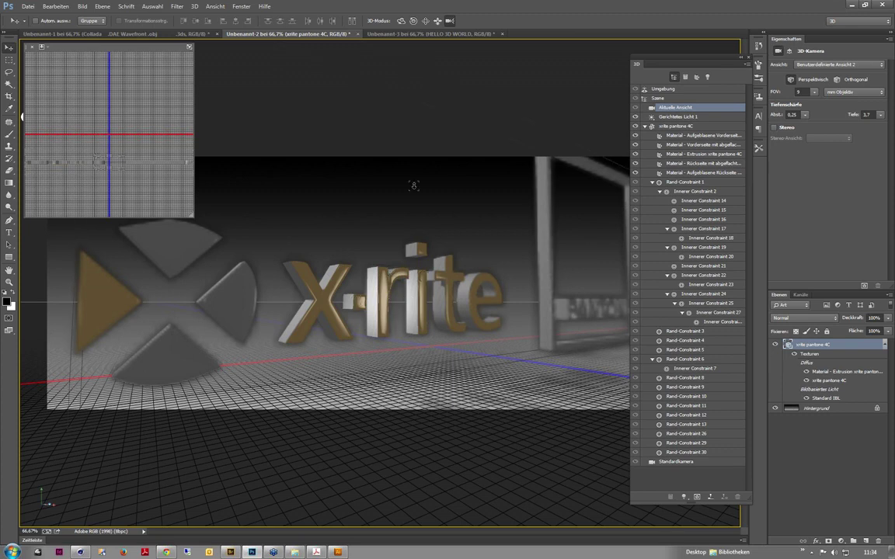
{"action": "left_click", "coordinate": [394, 35]}
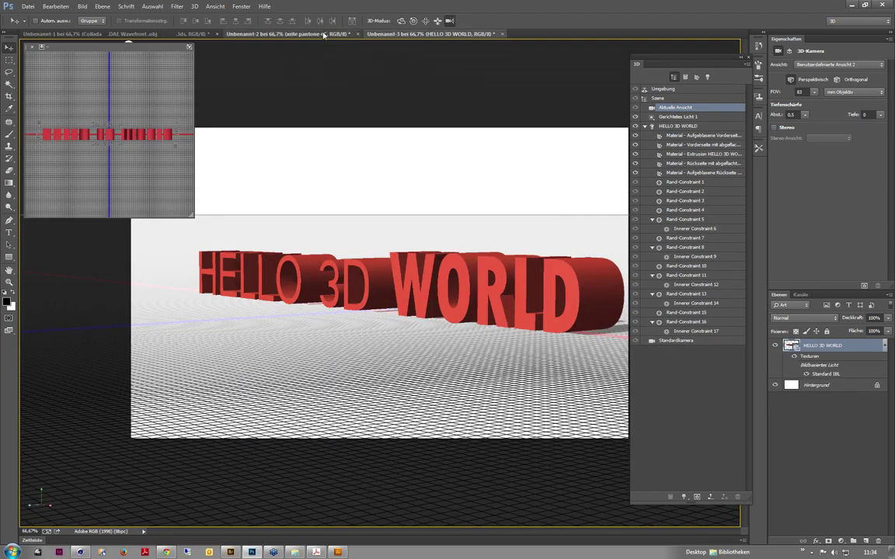
{"action": "left_click", "coordinate": [323, 35]}
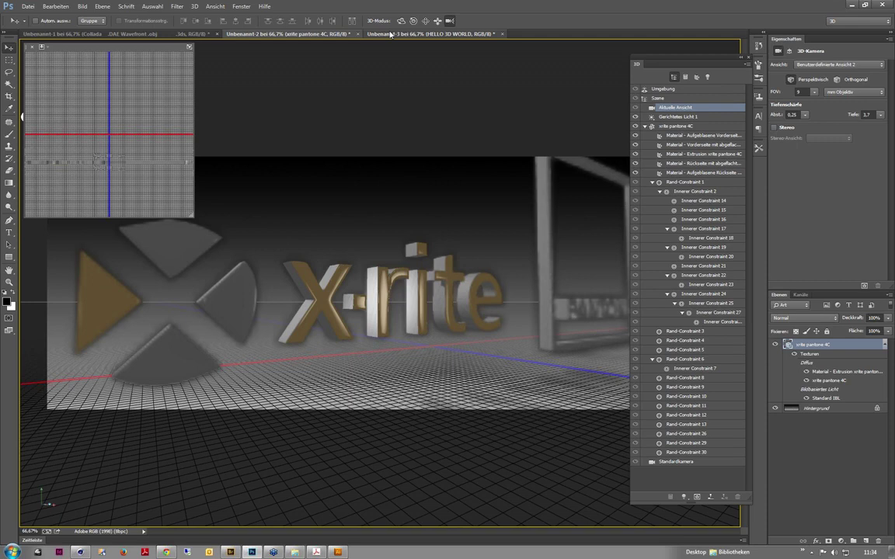
{"action": "left_click", "coordinate": [390, 34]}
- Create a 1600 × 1000 px document and add monochrome noise at about 150%
{"action": "key", "text": "ctrl+n"}
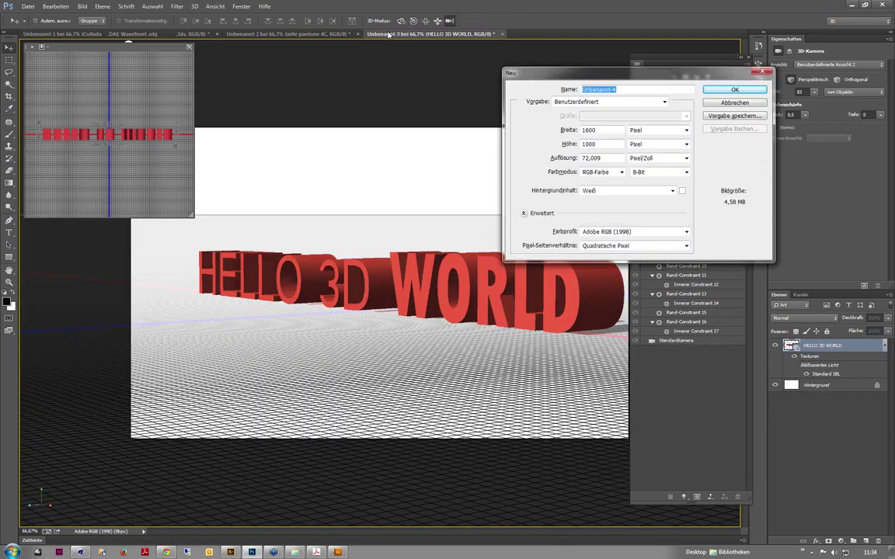
{"action": "left_click", "coordinate": [717, 89]}
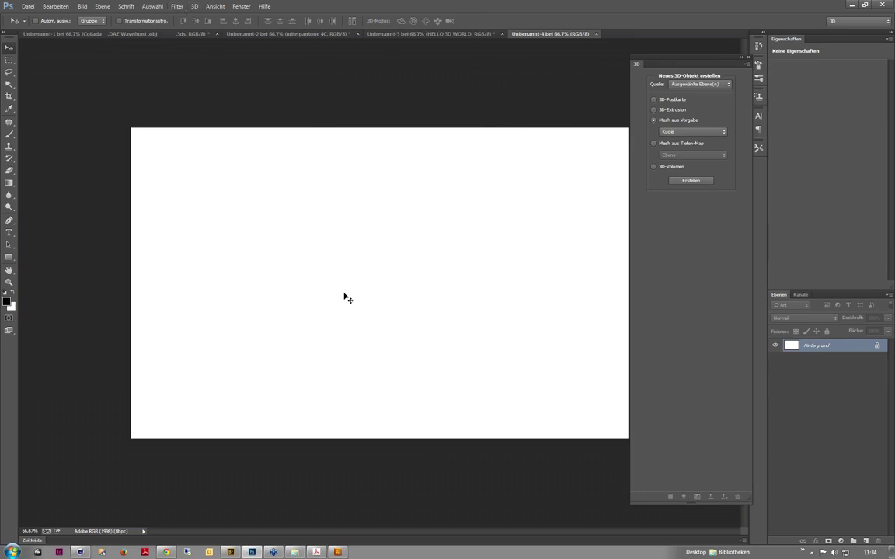
{"action": "left_click", "coordinate": [239, 6]}
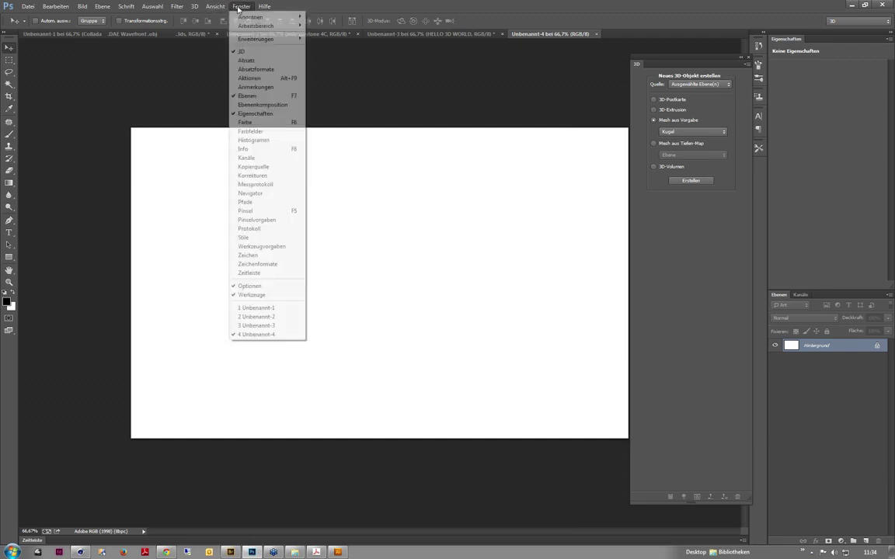
{"action": "left_click", "coordinate": [204, 6]}
{"action": "mouse_move", "coordinate": [177, 6]}
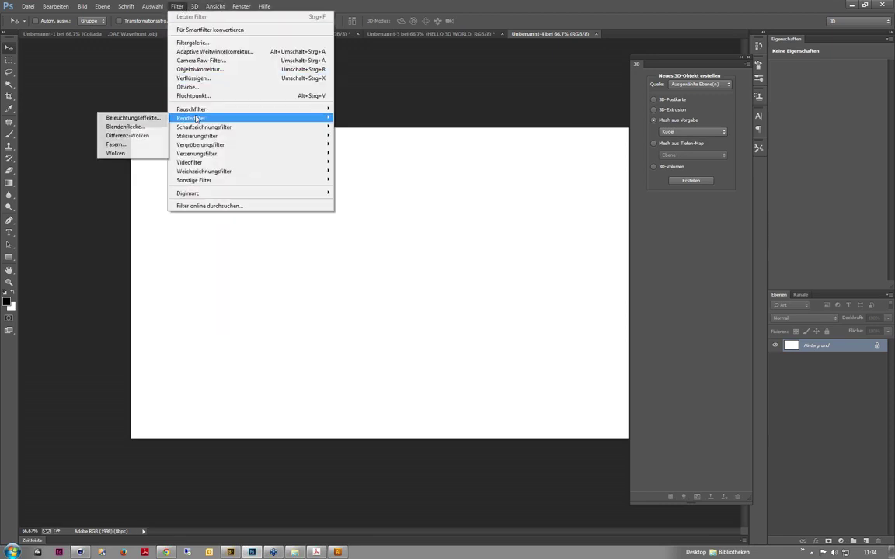
{"action": "mouse_move", "coordinate": [191, 108]}
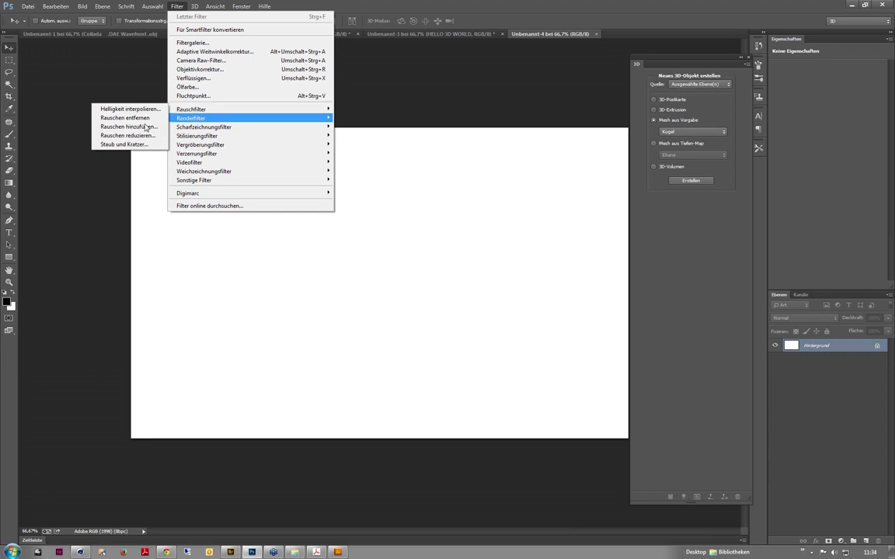
{"action": "left_click", "coordinate": [130, 126]}
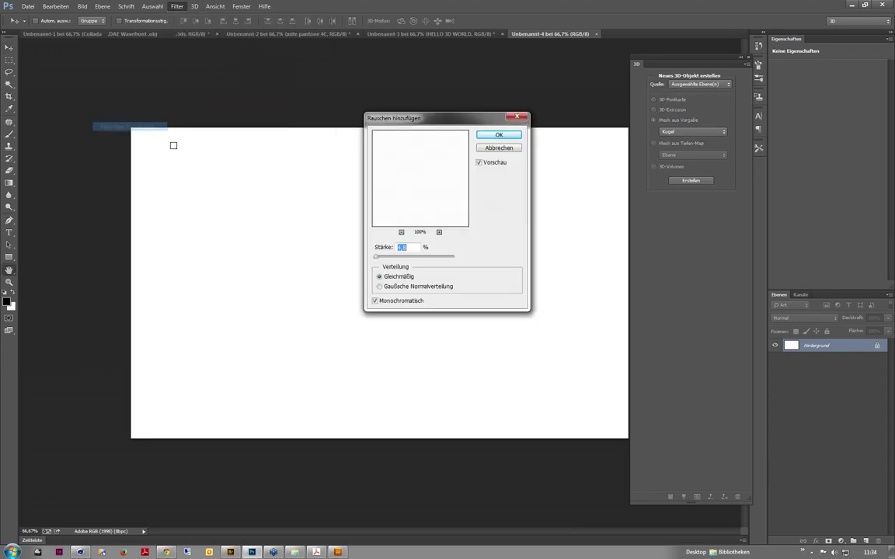
{"action": "left_click_drag", "start_coordinate": [376, 256], "coordinate": [404, 257]}
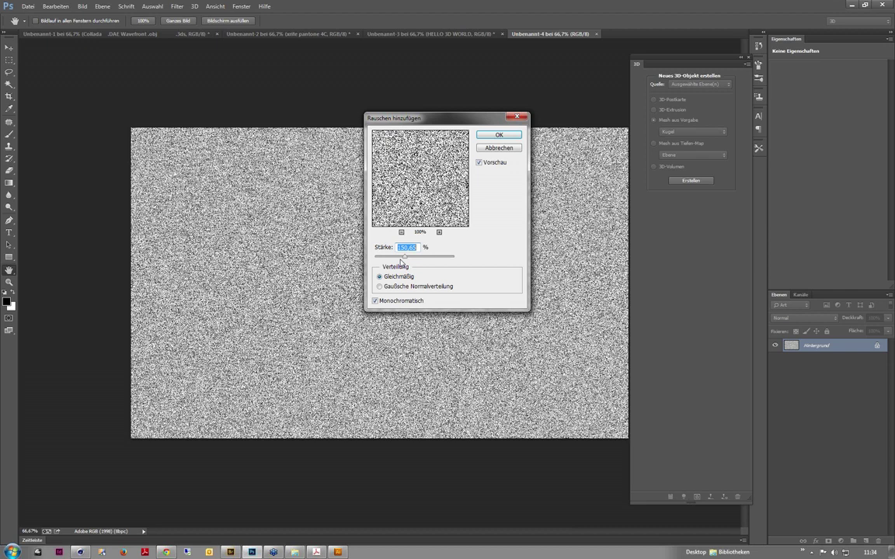
{"action": "key", "text": "Return"}
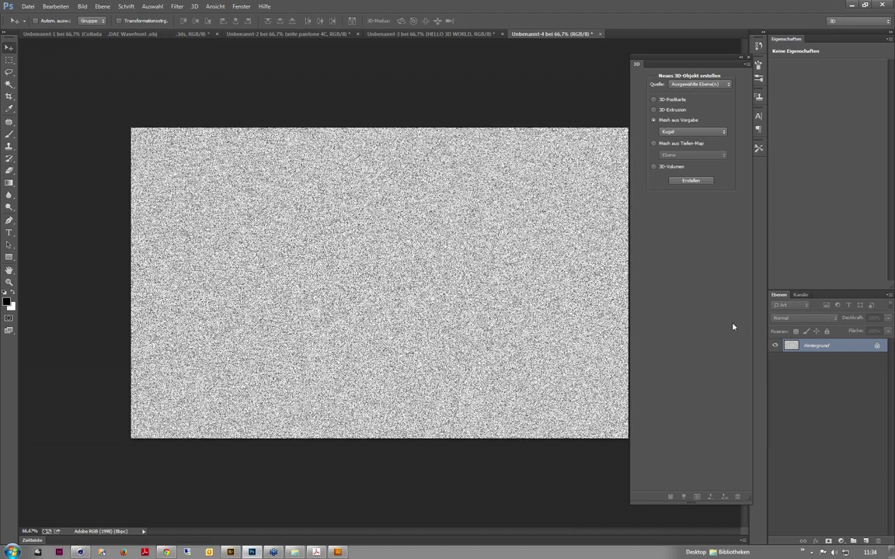
- Raise the black point in Curves to lighten the noise to a pale grey speckle
{"action": "key", "text": "ctrl+m"}
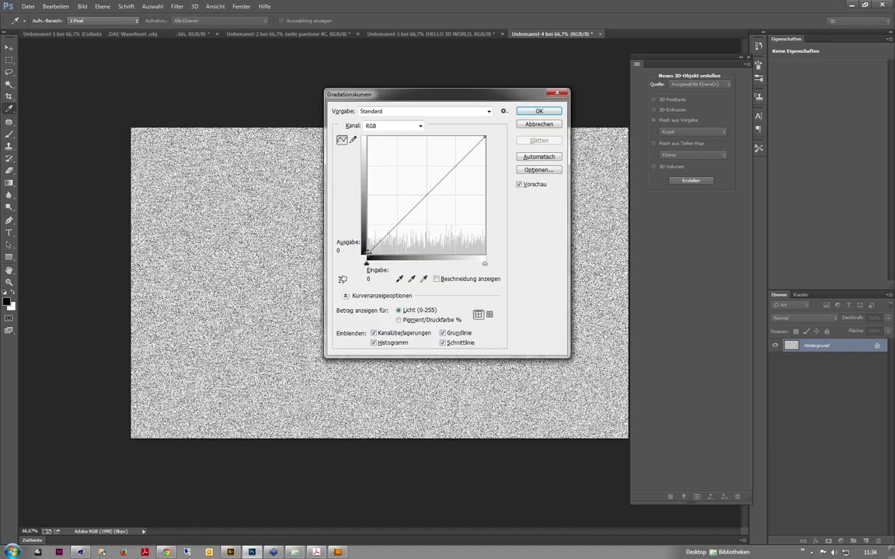
{"action": "left_click_drag", "start_coordinate": [365, 259], "coordinate": [365, 175]}
{"action": "key", "text": "Return"}
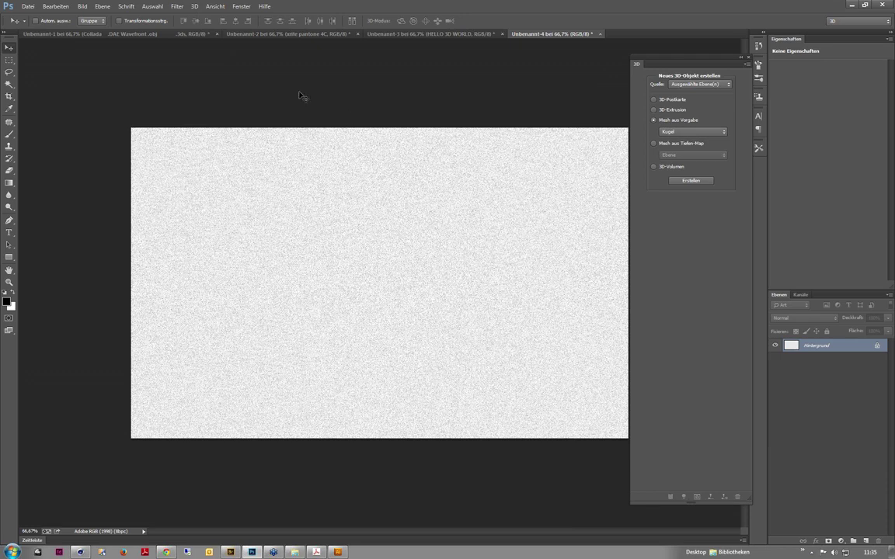
- Make a depth-map 3D plane from the noise layer, orbit it from several angles, then create Unbenannt-5
{"action": "left_click", "coordinate": [177, 6]}
{"action": "mouse_move", "coordinate": [194, 6]}
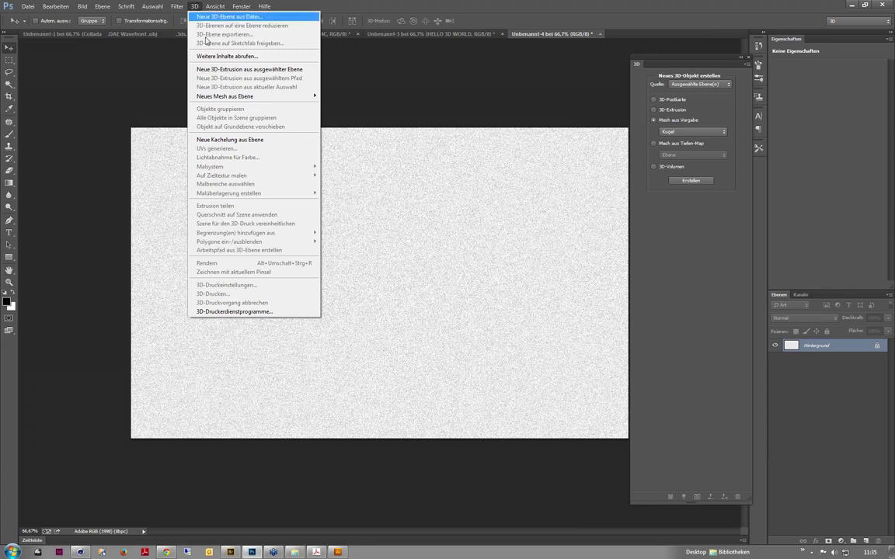
{"action": "mouse_move", "coordinate": [225, 96]}
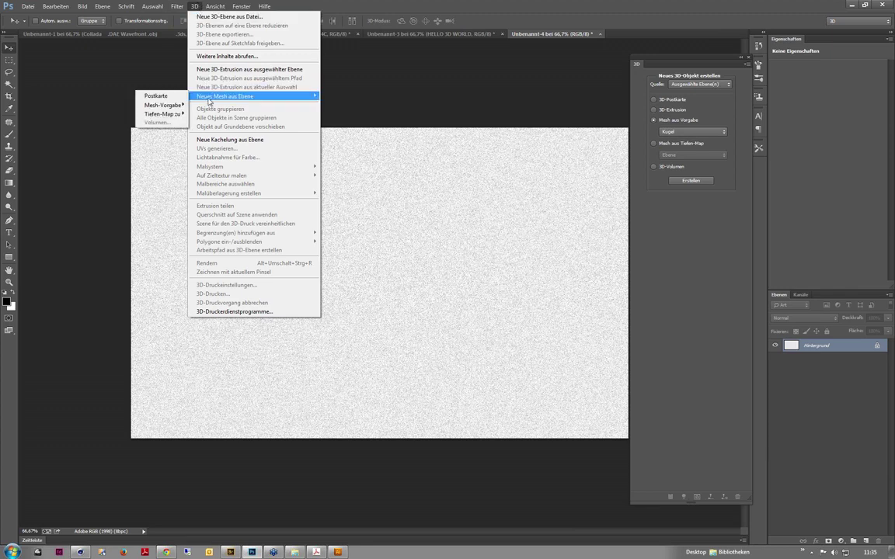
{"action": "mouse_move", "coordinate": [162, 114]}
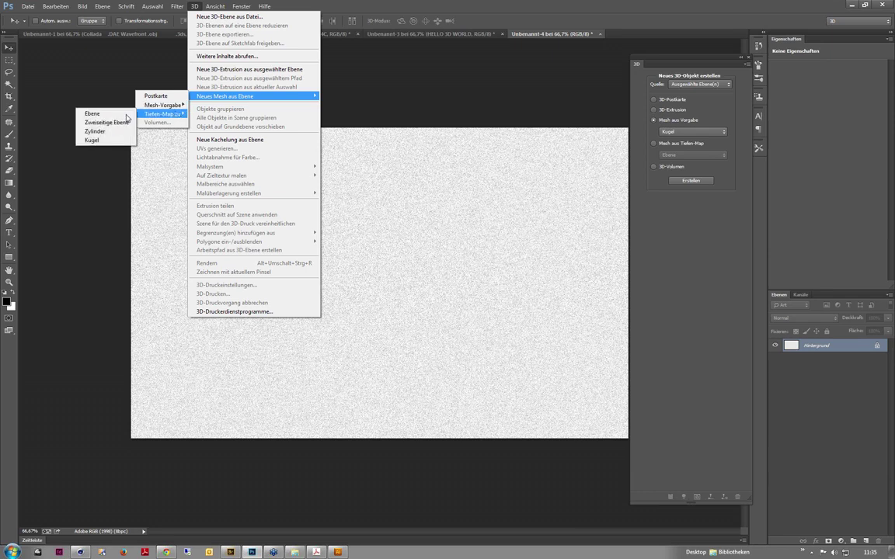
{"action": "left_click", "coordinate": [111, 116]}
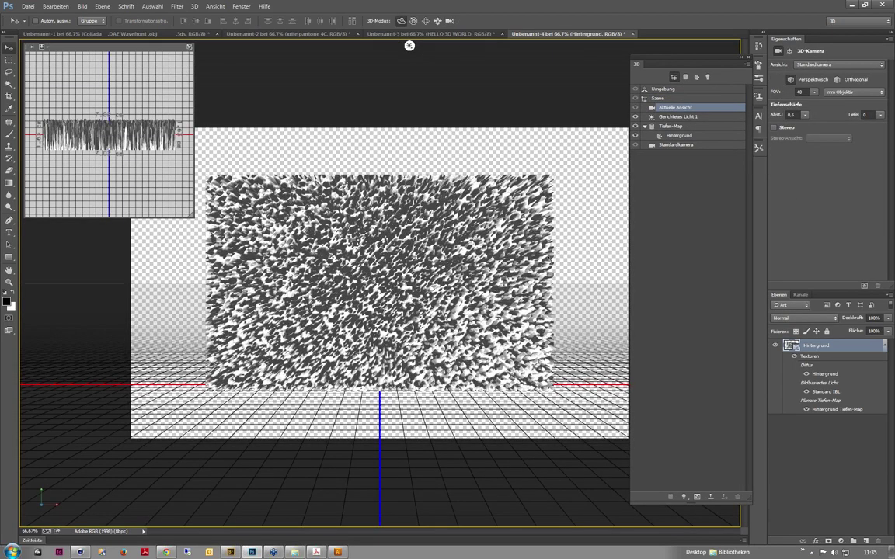
{"action": "mouse_move", "coordinate": [409, 45]}
{"action": "left_mouse_down"}
{"action": "mouse_move", "coordinate": [281, 44]}
{"action": "mouse_move", "coordinate": [307, 45]}
{"action": "left_mouse_up"}
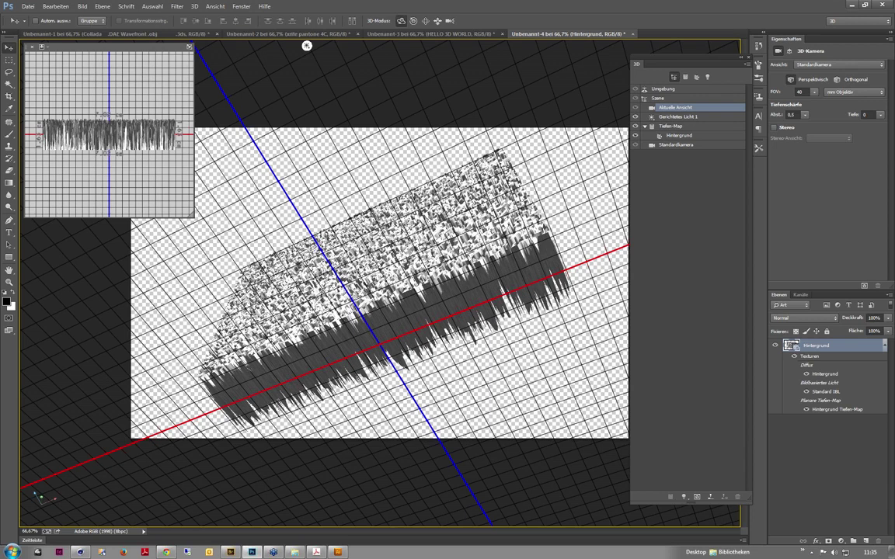
{"action": "mouse_move", "coordinate": [307, 45]}
{"action": "left_mouse_down"}
{"action": "mouse_move", "coordinate": [283, 45]}
{"action": "mouse_move", "coordinate": [505, 252]}
{"action": "mouse_move", "coordinate": [281, 45]}
{"action": "mouse_move", "coordinate": [168, 42]}
{"action": "mouse_move", "coordinate": [228, 46]}
{"action": "mouse_move", "coordinate": [24, 295]}
{"action": "mouse_move", "coordinate": [21, 108]}
{"action": "mouse_move", "coordinate": [293, 45]}
{"action": "mouse_move", "coordinate": [286, 42]}
{"action": "mouse_move", "coordinate": [359, 45]}
{"action": "left_mouse_up"}
{"action": "mouse_move", "coordinate": [359, 45]}
{"action": "left_mouse_down"}
{"action": "mouse_move", "coordinate": [22, 75]}
{"action": "mouse_move", "coordinate": [575, 45]}
{"action": "mouse_move", "coordinate": [118, 45]}
{"action": "mouse_move", "coordinate": [22, 116]}
{"action": "mouse_move", "coordinate": [631, 314]}
{"action": "mouse_move", "coordinate": [568, 319]}
{"action": "mouse_move", "coordinate": [133, 520]}
{"action": "left_mouse_up"}
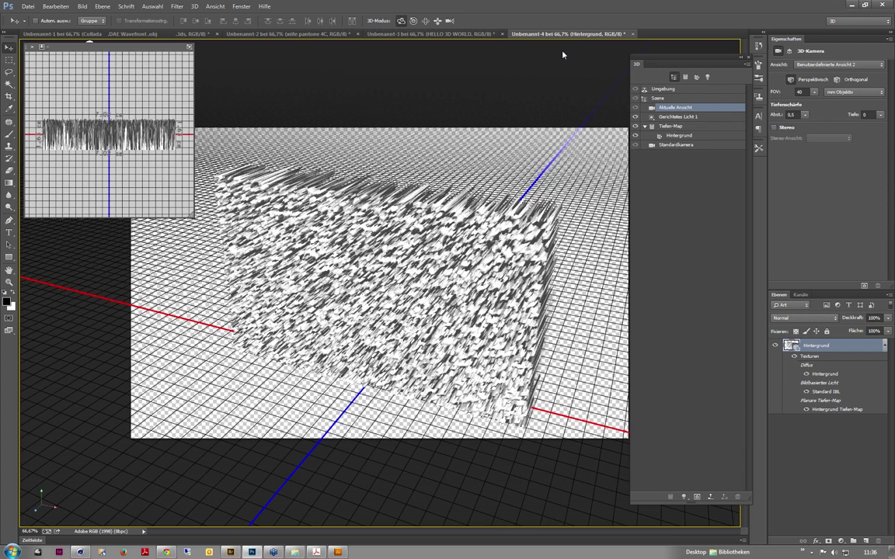
{"action": "key", "text": "ctrl+n"}
{"action": "left_click", "coordinate": [753, 91]}
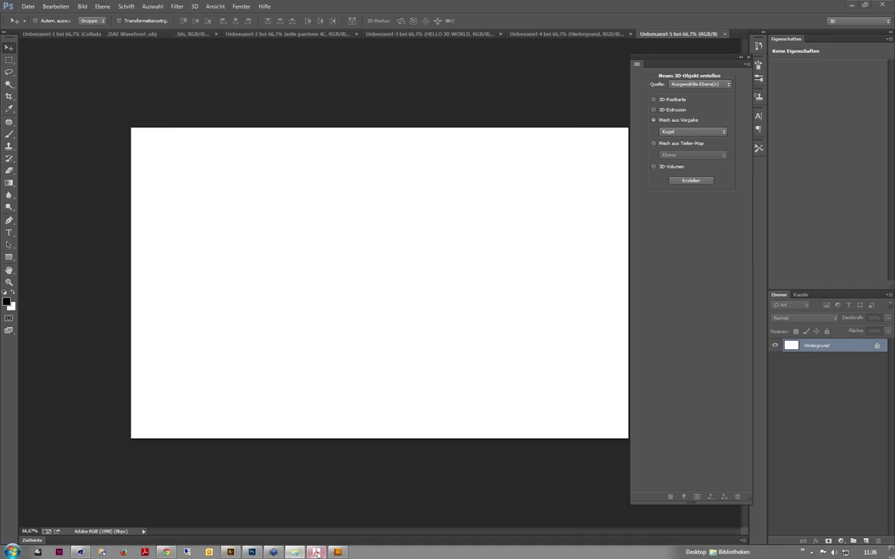
- From Bridge's Photoshop 3D folder, place xrite pantone 4C.eps on the canvas and merge it down
{"action": "left_click", "coordinate": [229, 553]}
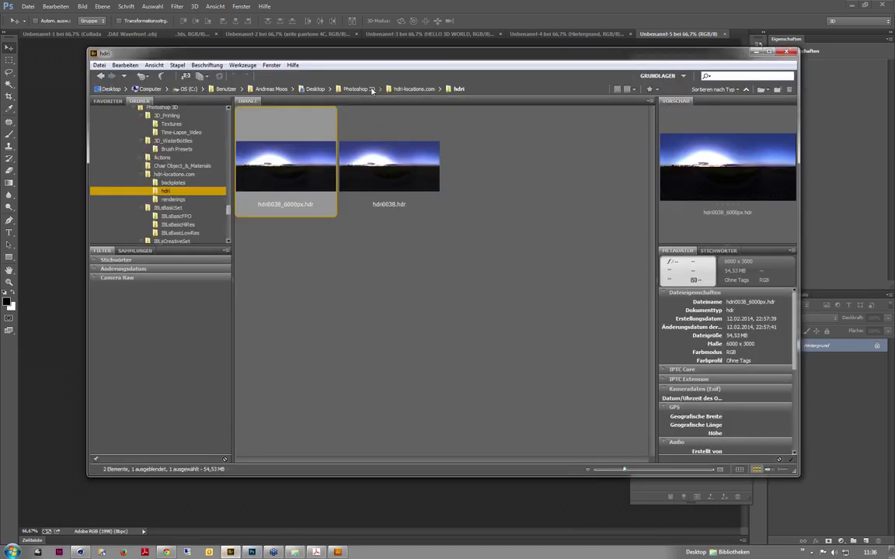
{"action": "left_click", "coordinate": [404, 89]}
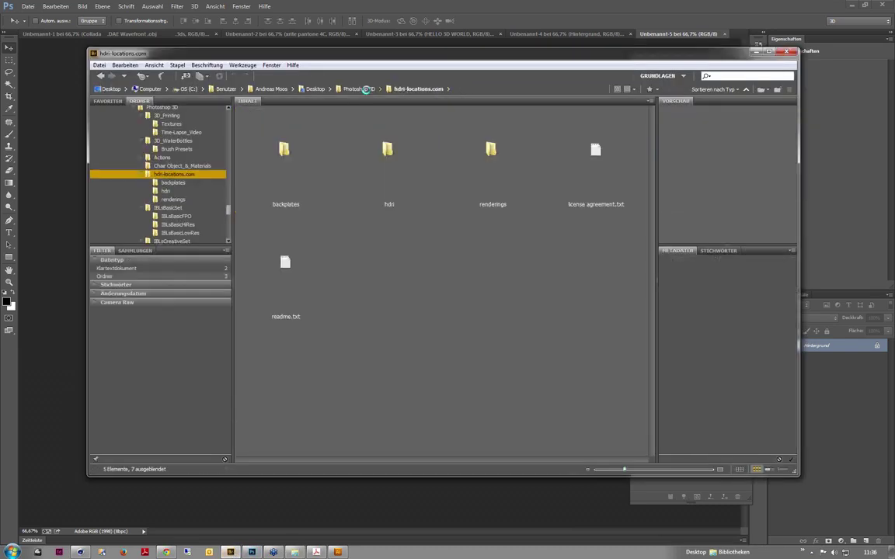
{"action": "left_click", "coordinate": [358, 89]}
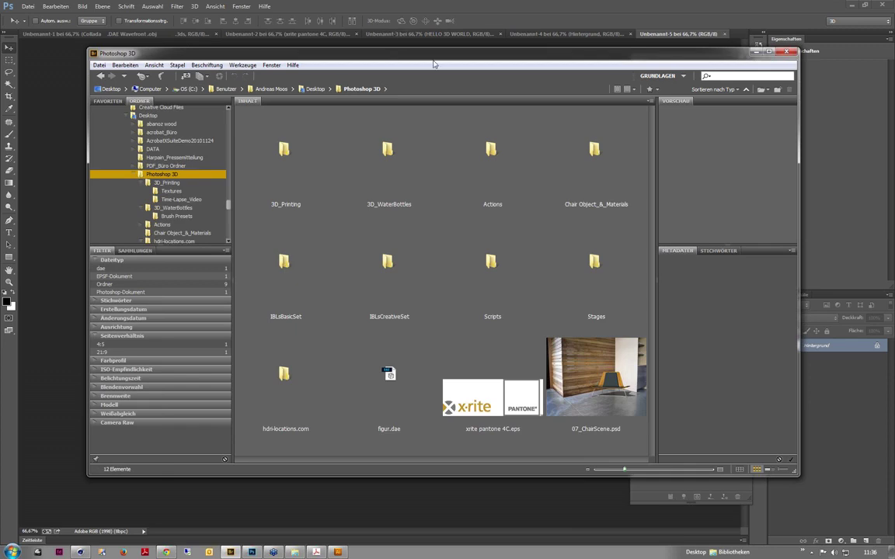
{"action": "left_click_drag", "start_coordinate": [433, 64], "coordinate": [662, 56]}
{"action": "left_click_drag", "start_coordinate": [721, 388], "coordinate": [499, 294]}
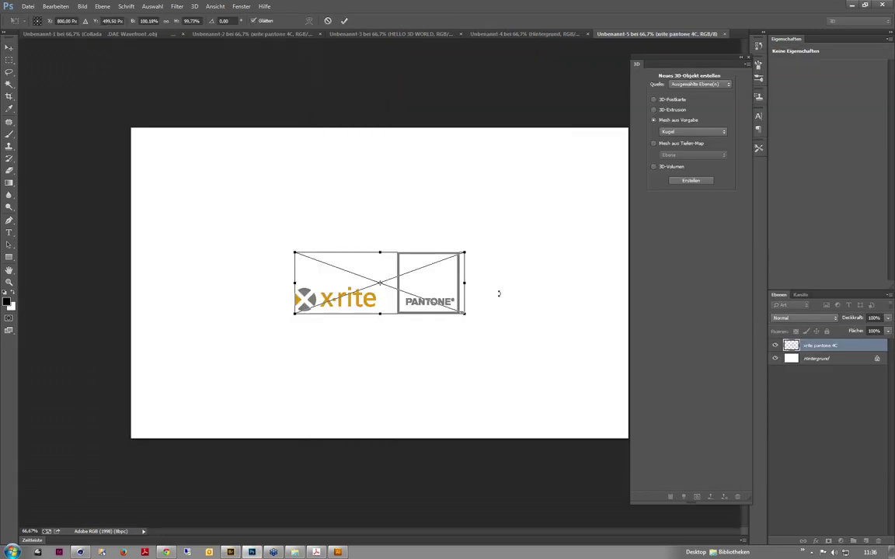
{"action": "key", "text": "Return"}
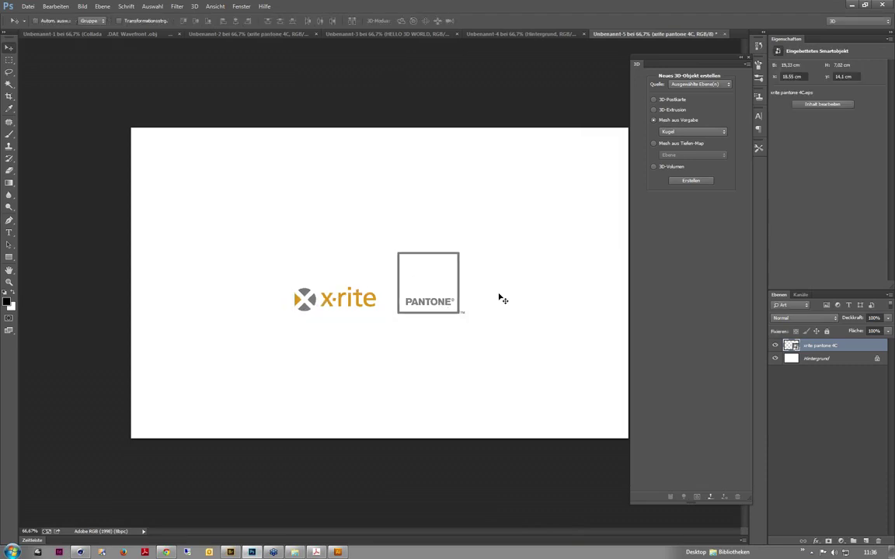
{"action": "key", "text": "ctrl+e"}
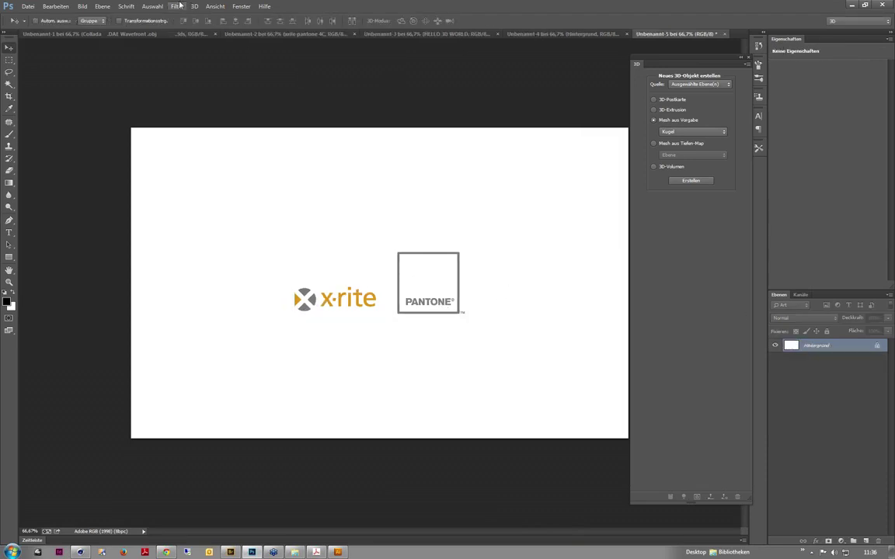
- Convert the logo layer into a 3D postcard and orbit to view it at an angle
{"action": "left_click", "coordinate": [178, 6]}
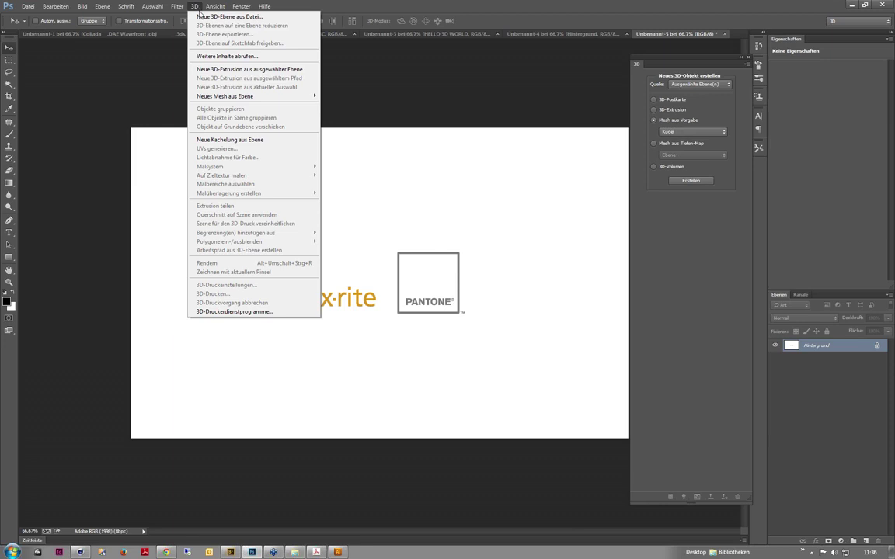
{"action": "mouse_move", "coordinate": [225, 97]}
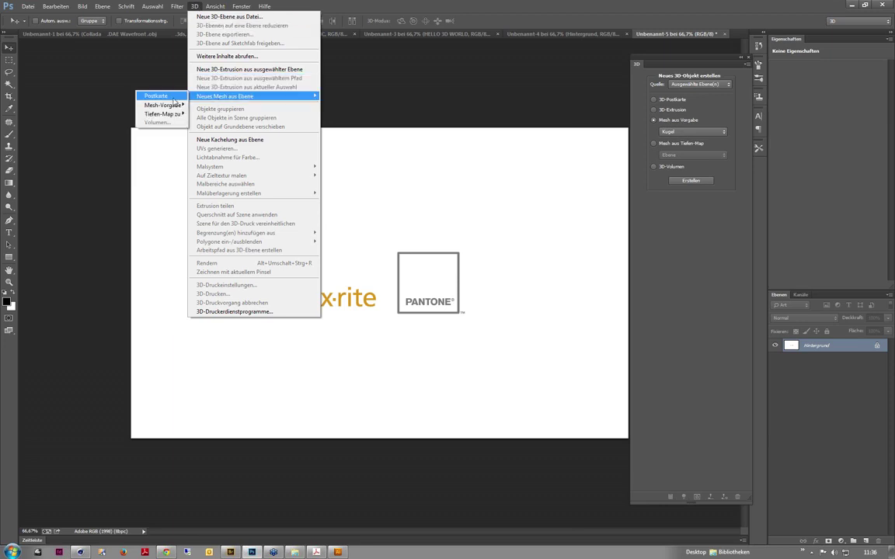
{"action": "left_click", "coordinate": [159, 95]}
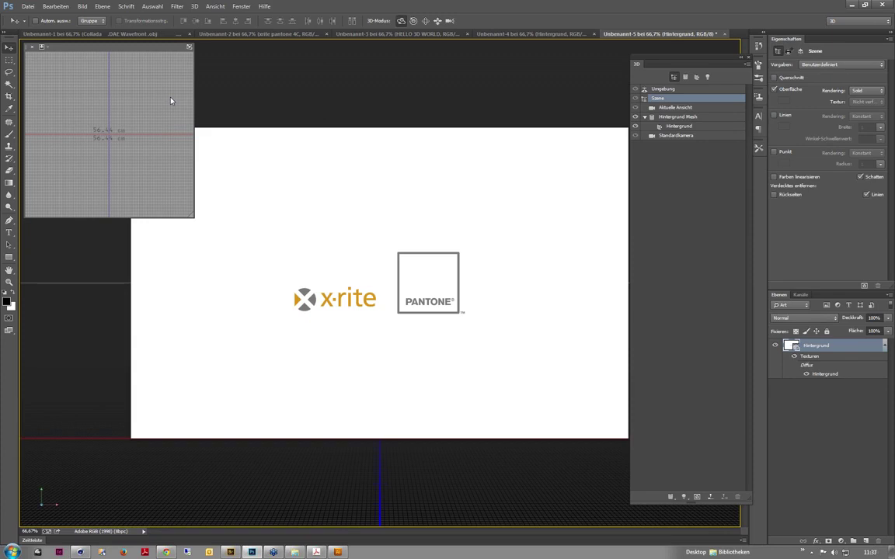
{"action": "mouse_move", "coordinate": [458, 104]}
{"action": "left_mouse_down"}
{"action": "mouse_move", "coordinate": [370, 127]}
{"action": "mouse_move", "coordinate": [331, 124]}
{"action": "mouse_move", "coordinate": [355, 161]}
{"action": "mouse_move", "coordinate": [329, 104]}
{"action": "mouse_move", "coordinate": [294, 119]}
{"action": "mouse_move", "coordinate": [306, 181]}
{"action": "mouse_move", "coordinate": [413, 98]}
{"action": "mouse_move", "coordinate": [404, 113]}
{"action": "mouse_move", "coordinate": [436, 116]}
{"action": "left_mouse_up"}
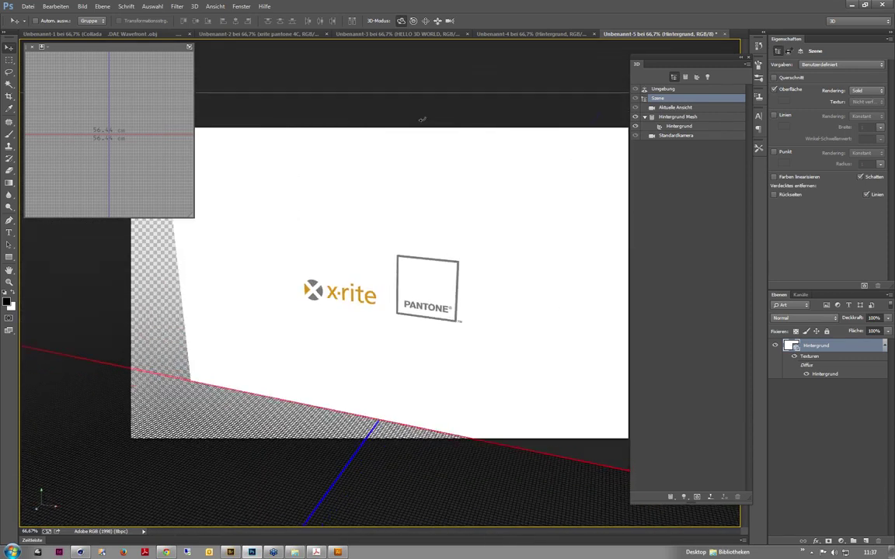
{"action": "left_click_drag", "start_coordinate": [436, 117], "coordinate": [419, 162]}
- Shrink the postcard mesh to about half size and push it back along the z axis
{"action": "left_click", "coordinate": [418, 162]}
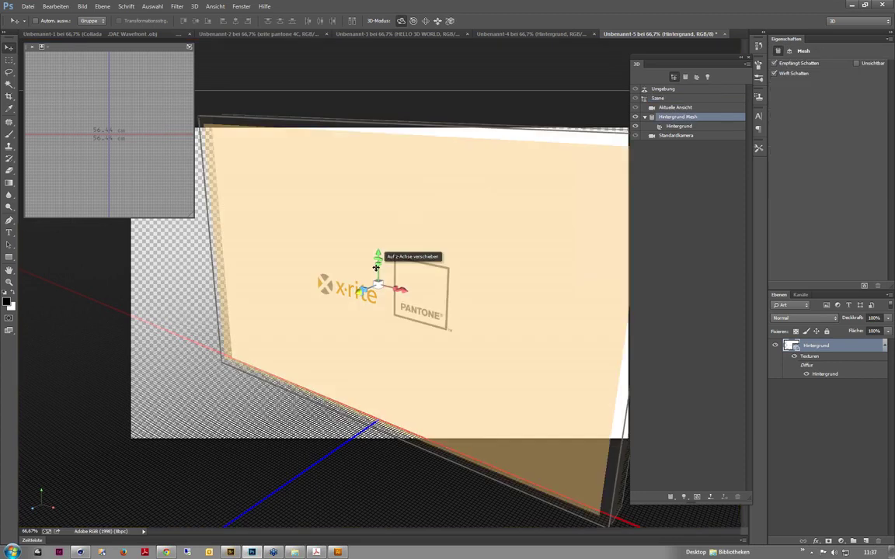
{"action": "mouse_move", "coordinate": [425, 269]}
{"action": "left_mouse_down"}
{"action": "mouse_move", "coordinate": [209, 351]}
{"action": "mouse_move", "coordinate": [299, 347]}
{"action": "mouse_move", "coordinate": [151, 343]}
{"action": "left_mouse_up"}
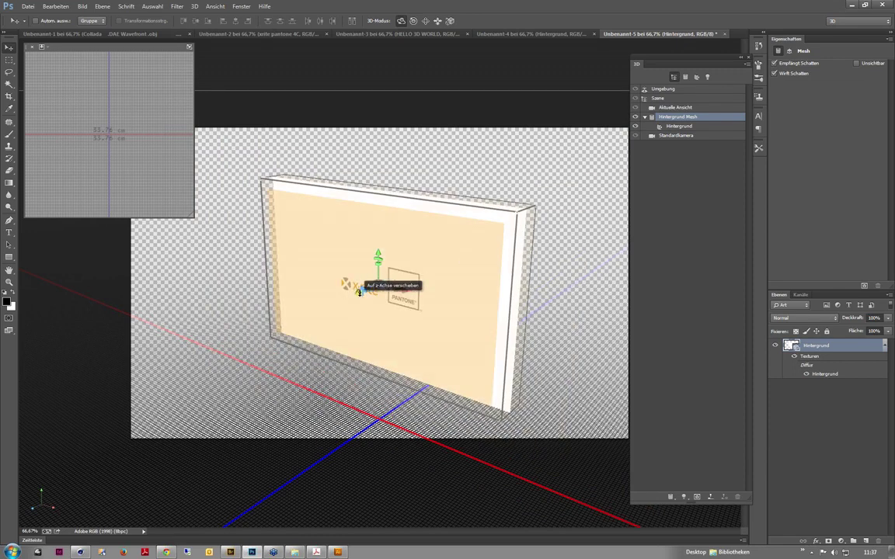
{"action": "left_click_drag", "start_coordinate": [421, 276], "coordinate": [535, 222]}
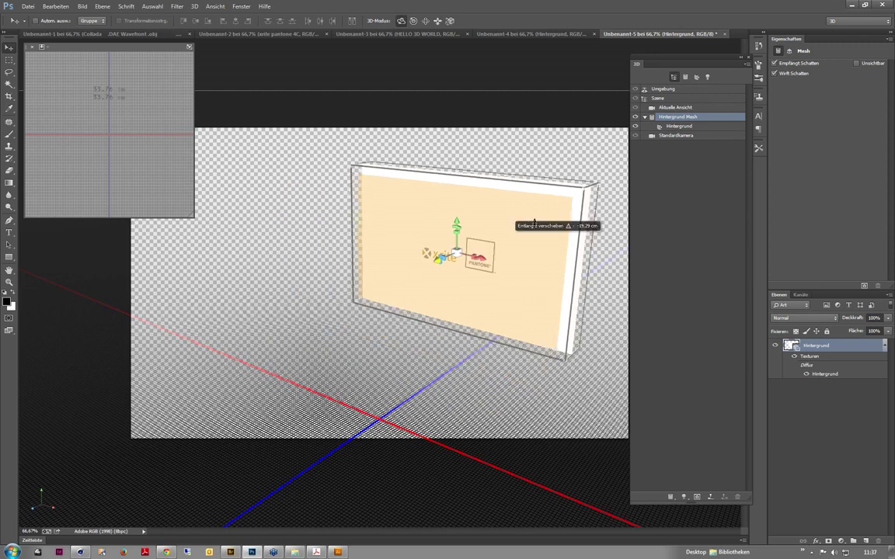
{"action": "left_click_drag", "start_coordinate": [534, 223], "coordinate": [547, 217]}
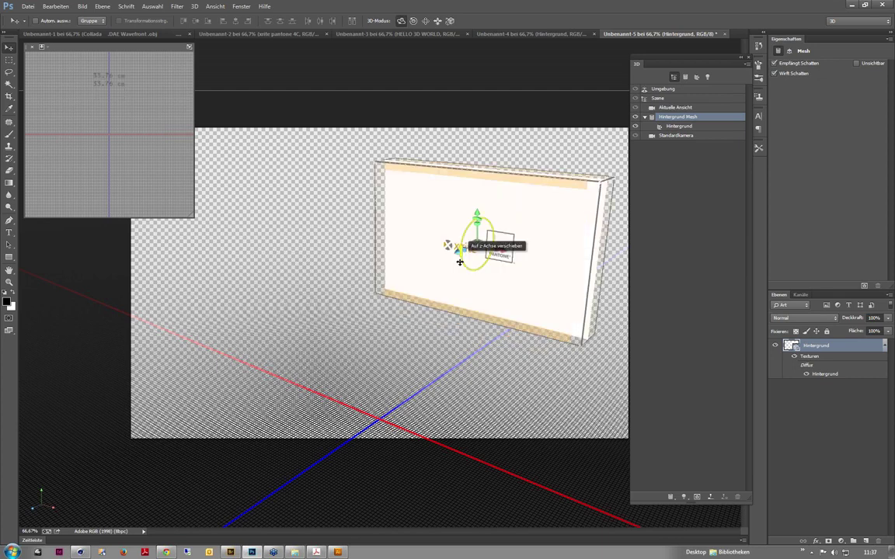
- Duplicate the postcard mesh, slide the copy along x, view both, then close without saving
{"action": "right_click", "coordinate": [668, 116]}
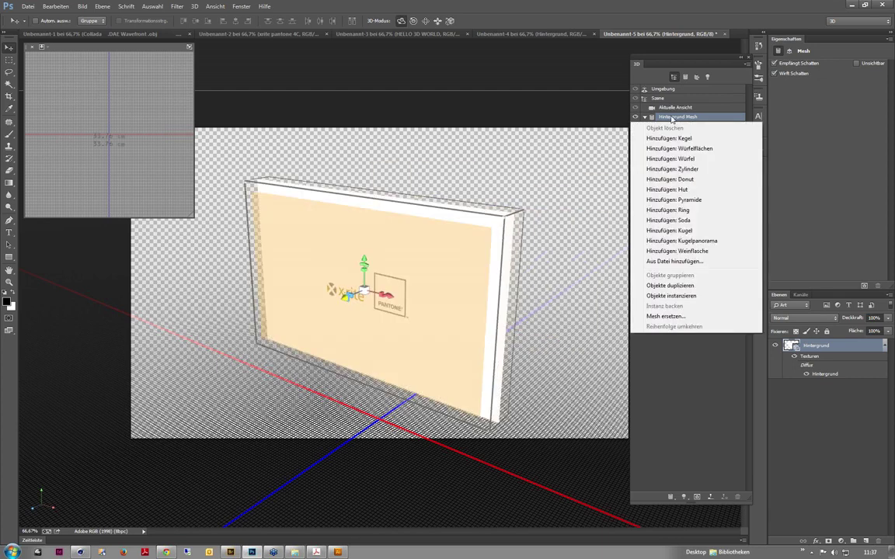
{"action": "left_click", "coordinate": [660, 289]}
{"action": "mouse_move", "coordinate": [405, 294]}
{"action": "left_mouse_down"}
{"action": "mouse_move", "coordinate": [354, 298]}
{"action": "mouse_move", "coordinate": [578, 165]}
{"action": "mouse_move", "coordinate": [564, 137]}
{"action": "mouse_move", "coordinate": [775, 162]}
{"action": "left_mouse_up"}
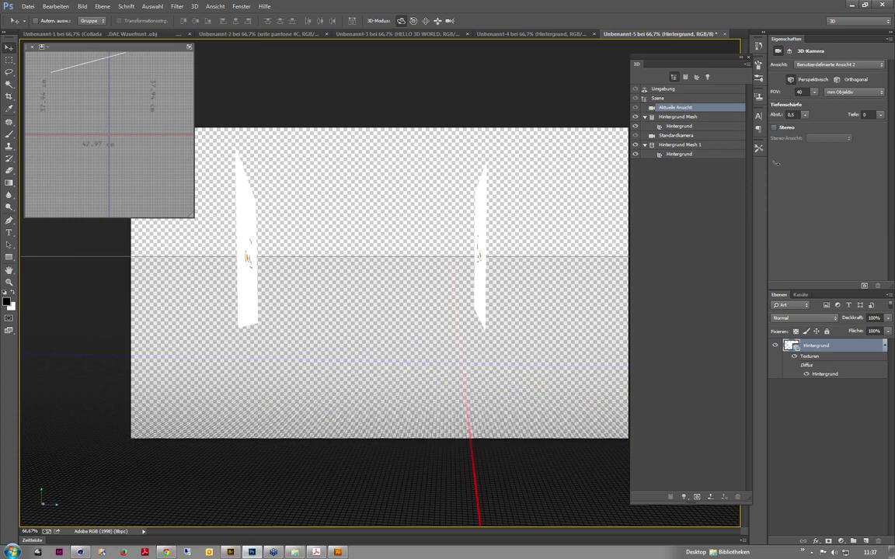
{"action": "mouse_move", "coordinate": [775, 162]}
{"action": "left_mouse_down"}
{"action": "mouse_move", "coordinate": [626, 169]}
{"action": "mouse_move", "coordinate": [568, 136]}
{"action": "mouse_move", "coordinate": [828, 428]}
{"action": "left_mouse_up"}
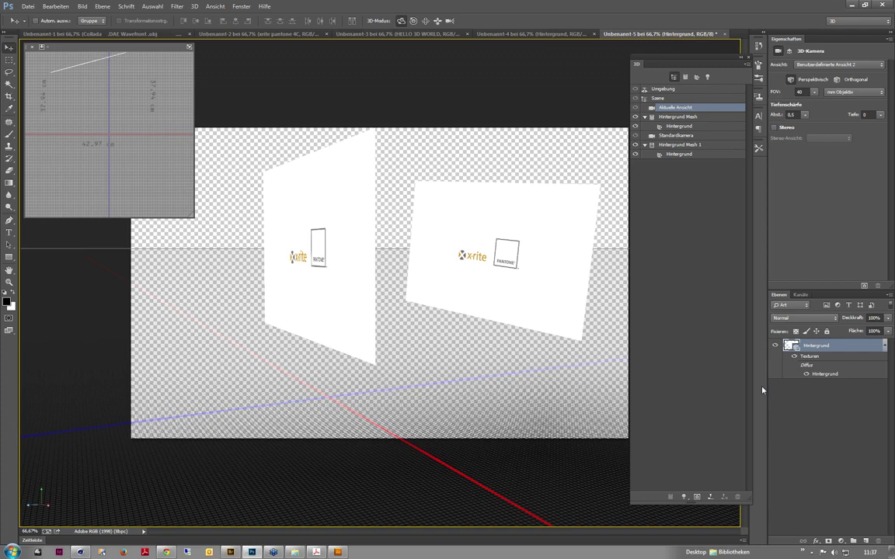
{"action": "key", "text": "ctrl+w"}
{"action": "left_click", "coordinate": [462, 211]}
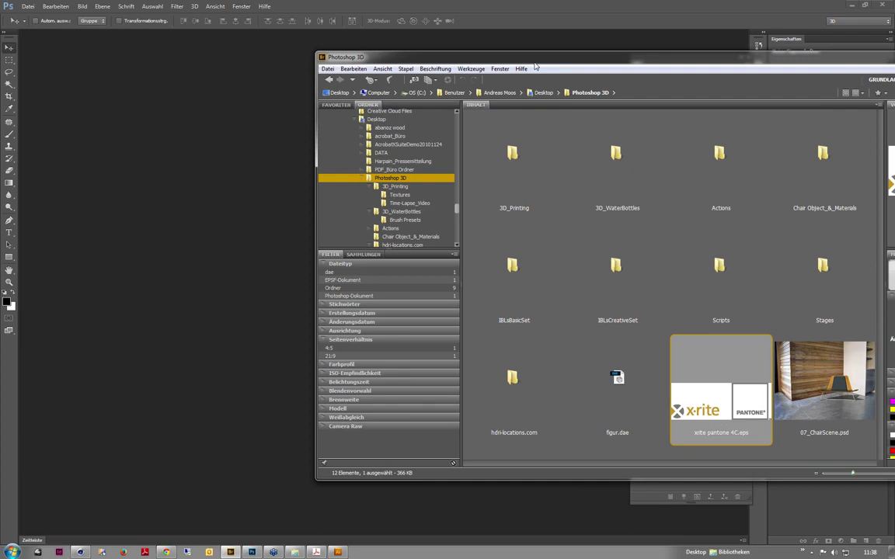
- In Bridge, open the 3D_WaterBottles folder and open BottlesOnPier_3.psd in Photoshop
{"action": "left_click_drag", "start_coordinate": [534, 68], "coordinate": [362, 62]}
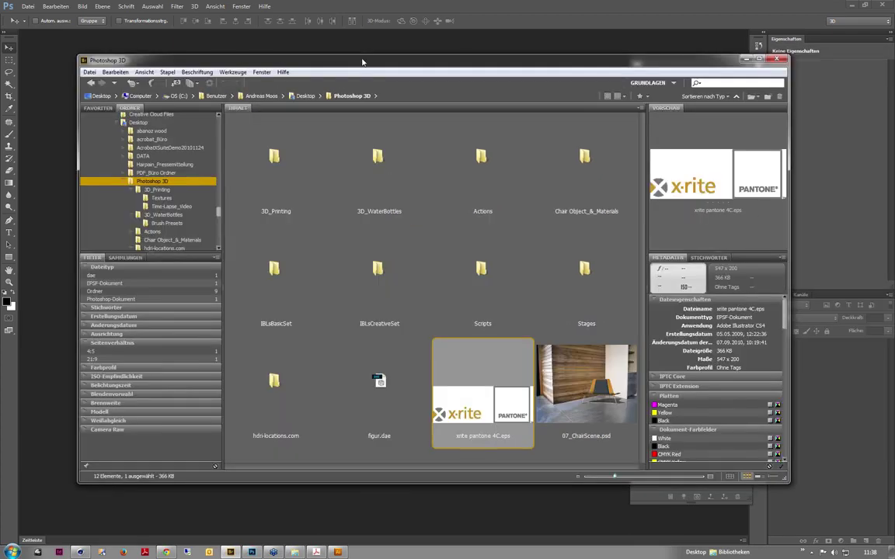
{"action": "double_click", "coordinate": [375, 154]}
{"action": "left_click", "coordinate": [379, 167]}
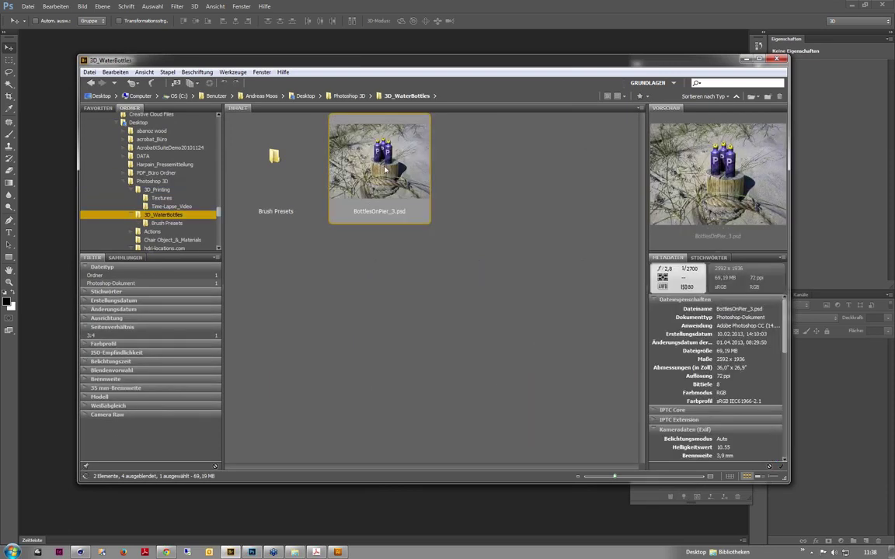
{"action": "double_click", "coordinate": [381, 173]}
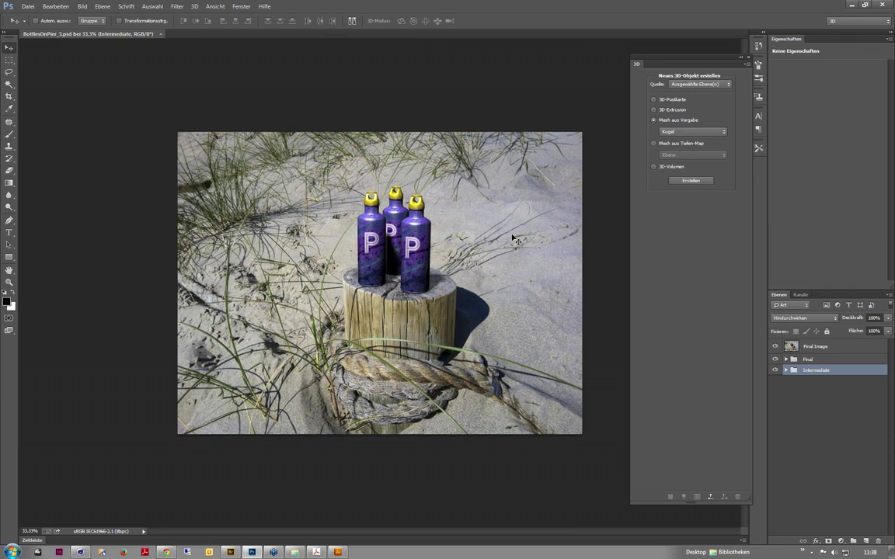
- Zoom in on the bottles and toggle the Final Image layer to compare, leaving it hidden
{"action": "key", "text": "ctrl+plus"}
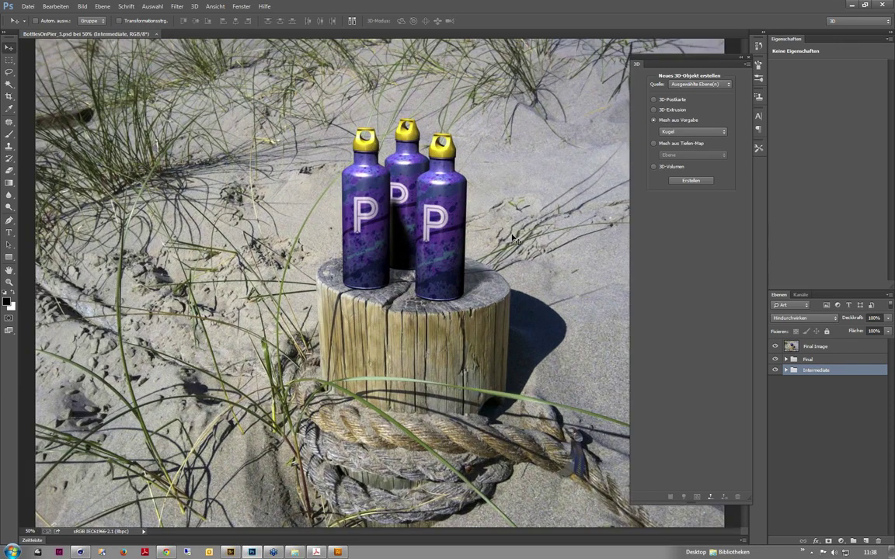
{"action": "key", "text": "ctrl+plus"}
{"action": "key", "text": "ctrl+plus"}
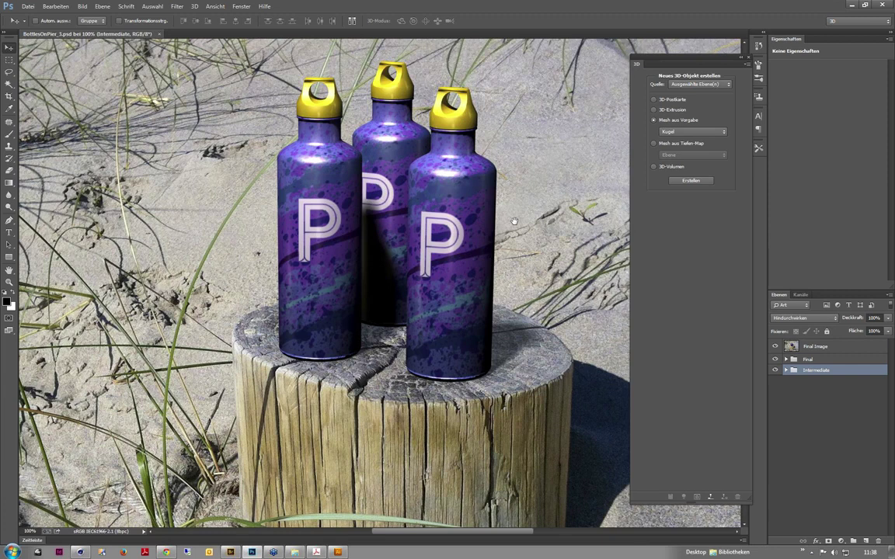
{"action": "left_click_drag", "start_coordinate": [514, 222], "coordinate": [403, 443]}
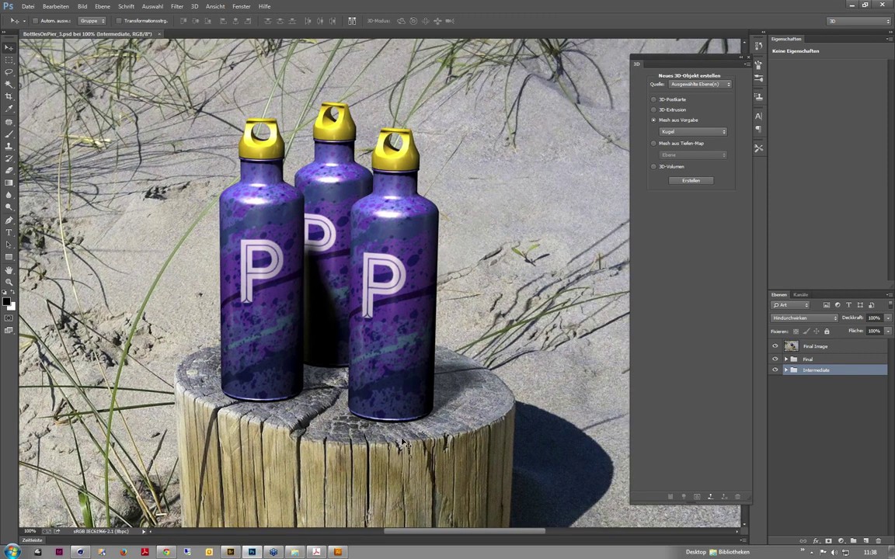
{"action": "key", "text": "ctrl+minus"}
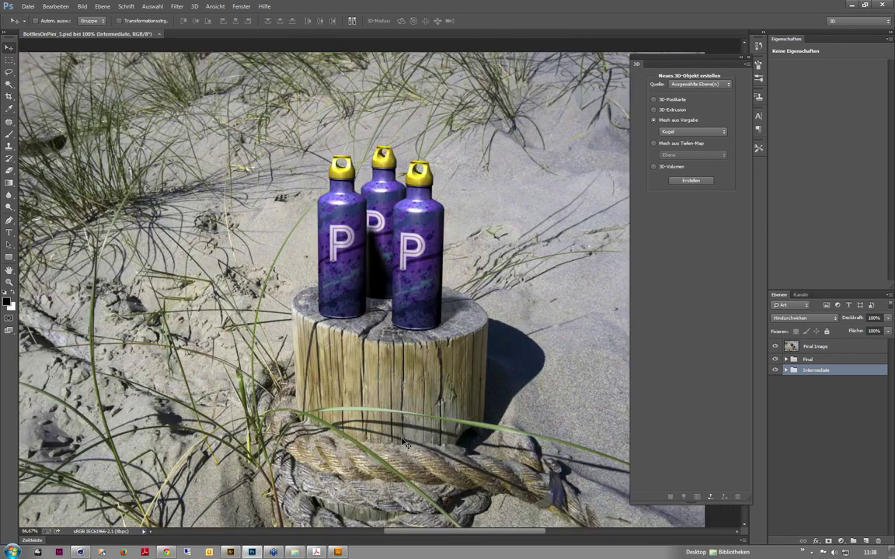
{"action": "key", "text": "ctrl+minus"}
{"action": "key", "text": "ctrl+plus"}
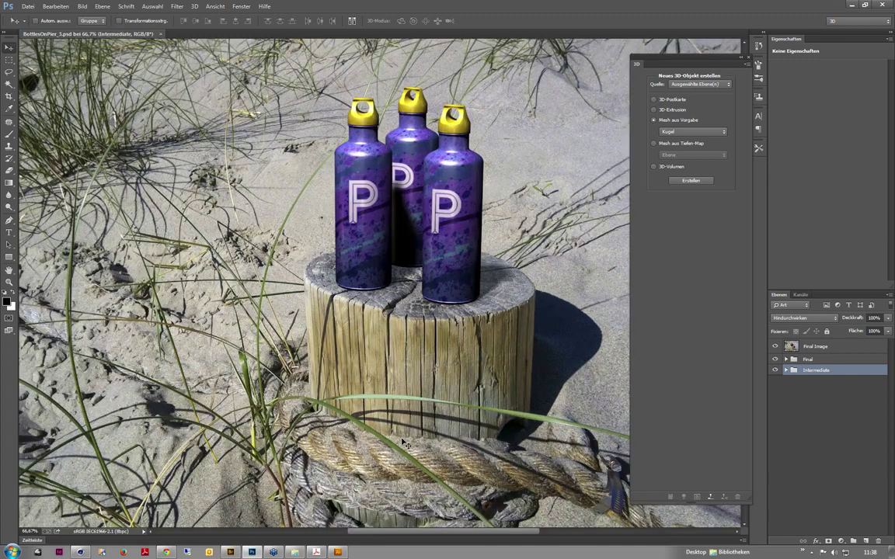
{"action": "key", "text": "ctrl+plus"}
{"action": "mouse_move", "coordinate": [422, 372]}
{"action": "left_mouse_down"}
{"action": "mouse_move", "coordinate": [363, 428]}
{"action": "mouse_move", "coordinate": [361, 450]}
{"action": "left_mouse_up"}
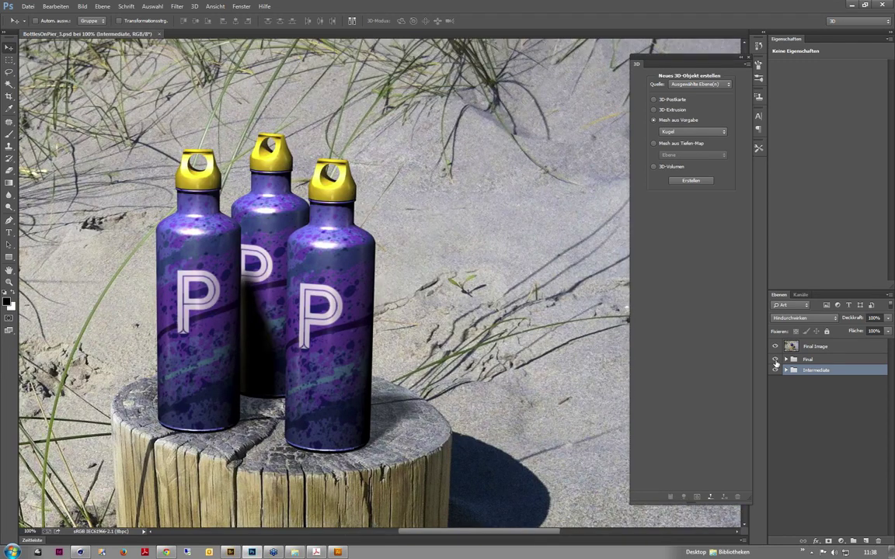
{"action": "left_click", "coordinate": [774, 346]}
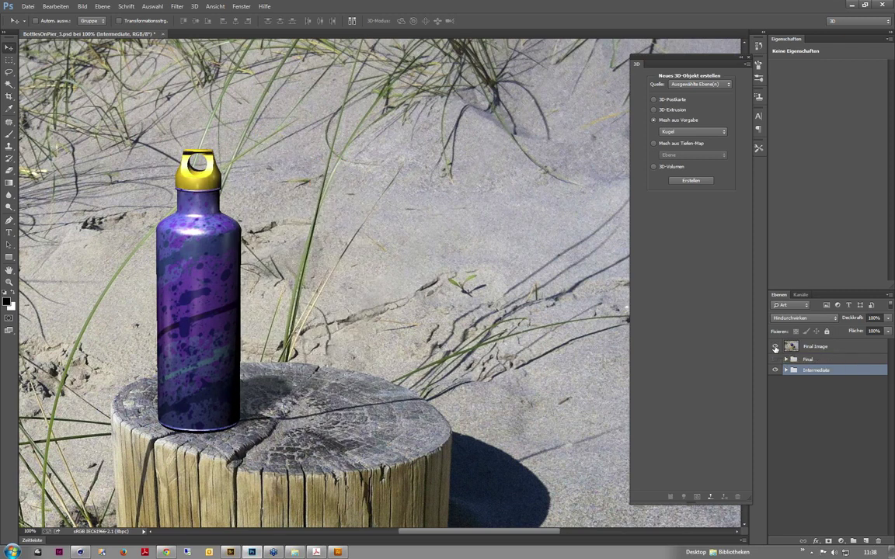
{"action": "left_click", "coordinate": [774, 347]}
{"action": "left_click", "coordinate": [775, 347]}
{"action": "left_click", "coordinate": [774, 348]}
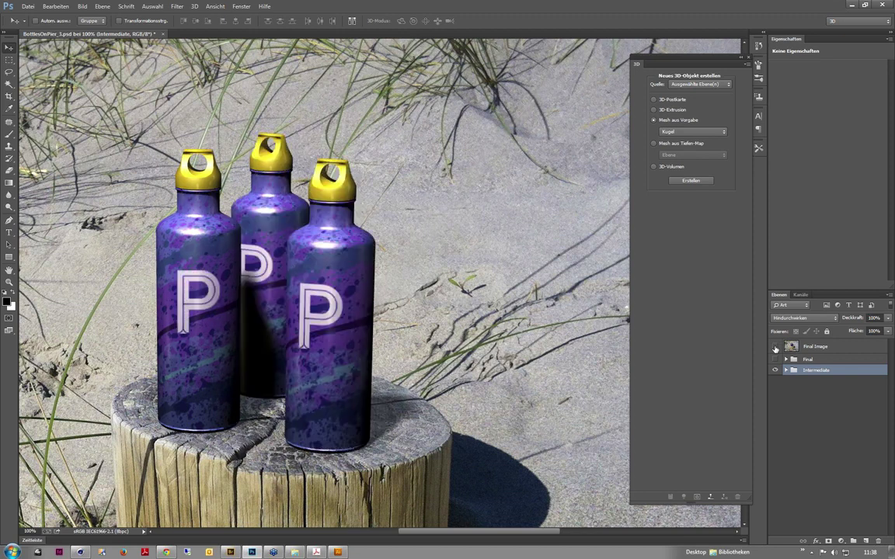
{"action": "left_click", "coordinate": [775, 347]}
- Expand the Final group to inspect its Bottle layer, then hide the Final group
{"action": "left_click", "coordinate": [775, 359]}
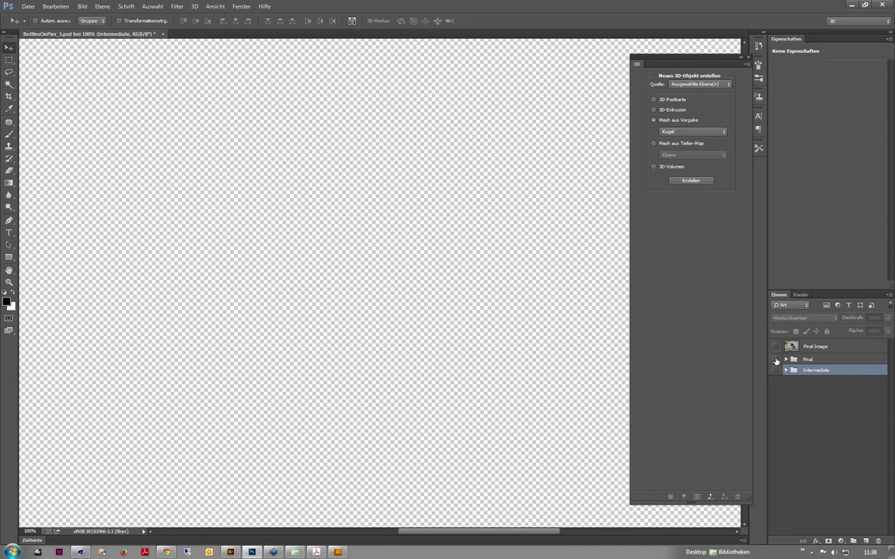
{"action": "left_click", "coordinate": [774, 359]}
{"action": "left_click", "coordinate": [785, 360]}
{"action": "left_click", "coordinate": [804, 372]}
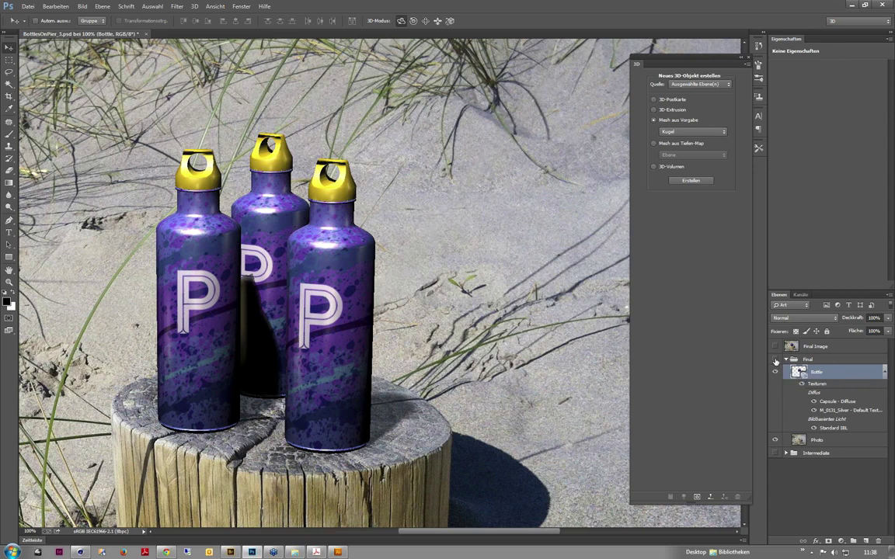
{"action": "left_click", "coordinate": [775, 359]}
- Show and expand the Intermediate group's single bottle, collapsing the Final group
{"action": "left_click", "coordinate": [775, 346]}
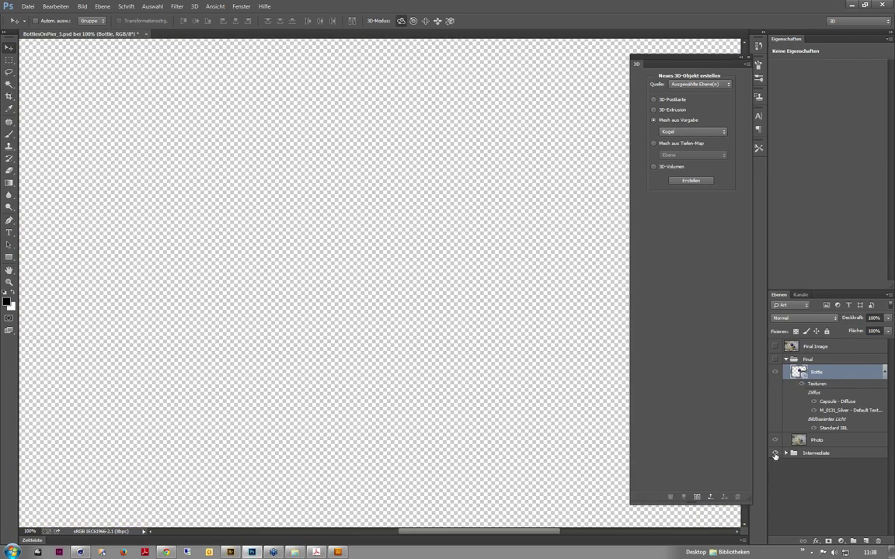
{"action": "left_click", "coordinate": [775, 454]}
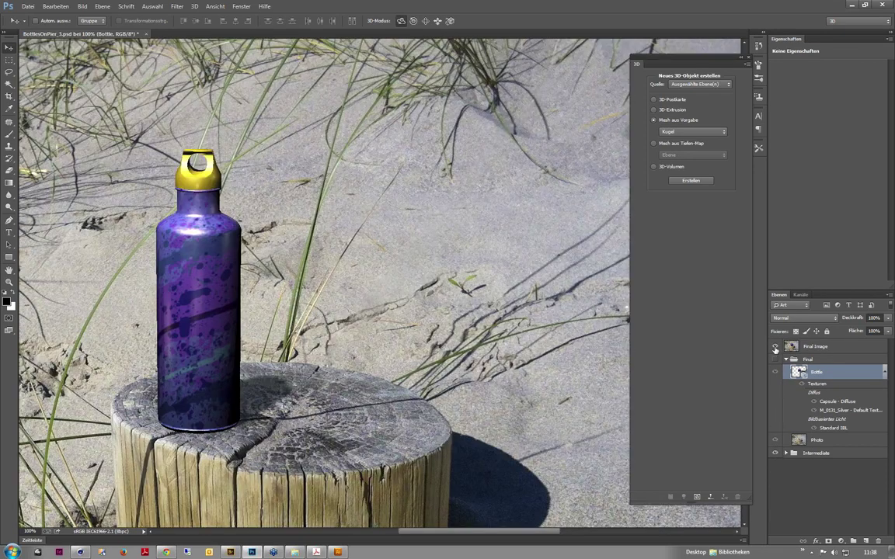
{"action": "left_click", "coordinate": [774, 347]}
{"action": "left_click", "coordinate": [774, 348]}
{"action": "left_click", "coordinate": [785, 359]}
{"action": "left_click", "coordinate": [785, 370]}
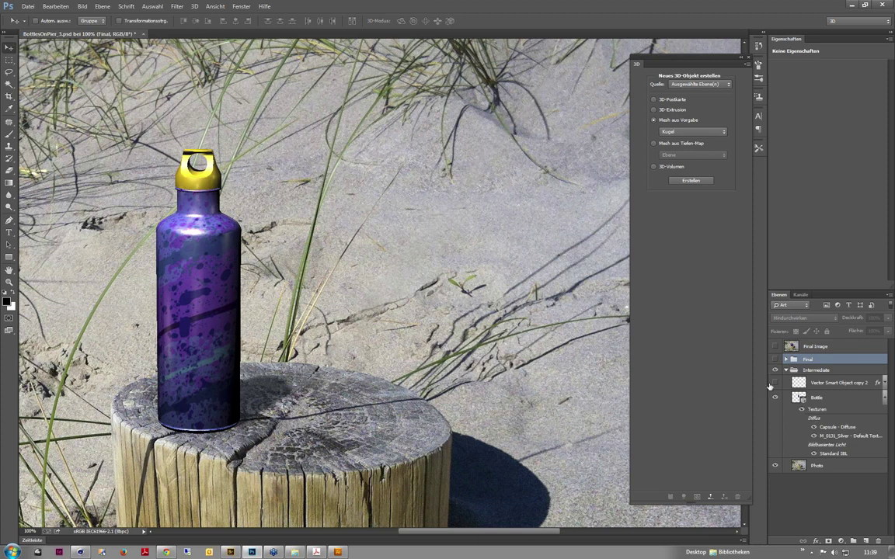
- Select the intermediate Bottle 3D layer and toggle its splatter texture to compare with and without
{"action": "left_click", "coordinate": [817, 400]}
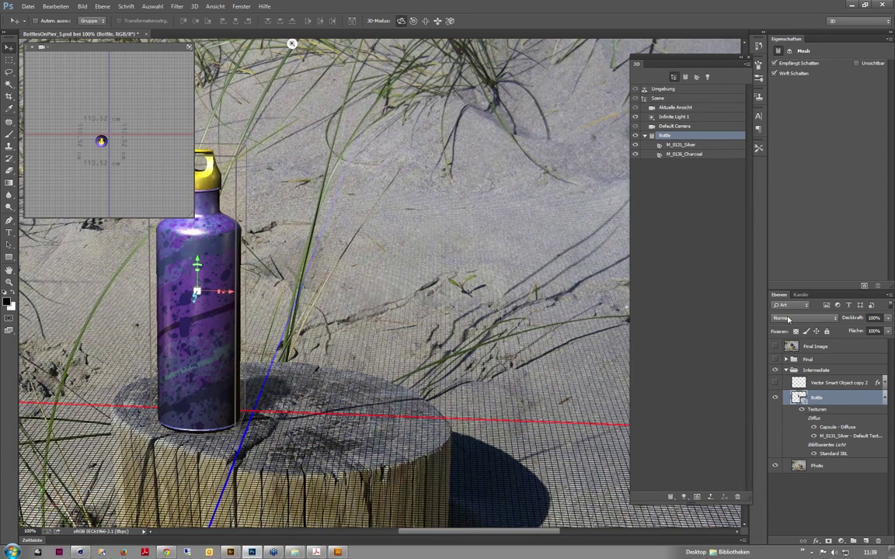
{"action": "left_click", "coordinate": [800, 412]}
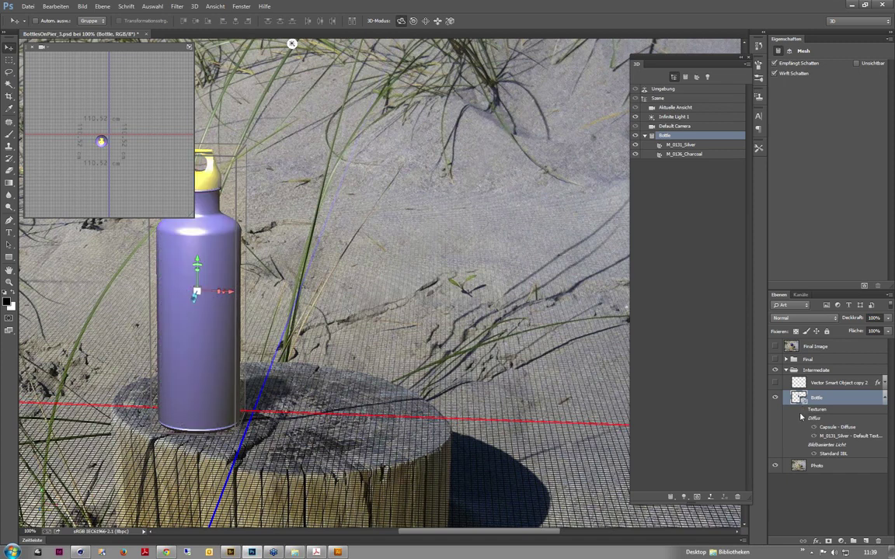
{"action": "left_click", "coordinate": [802, 411]}
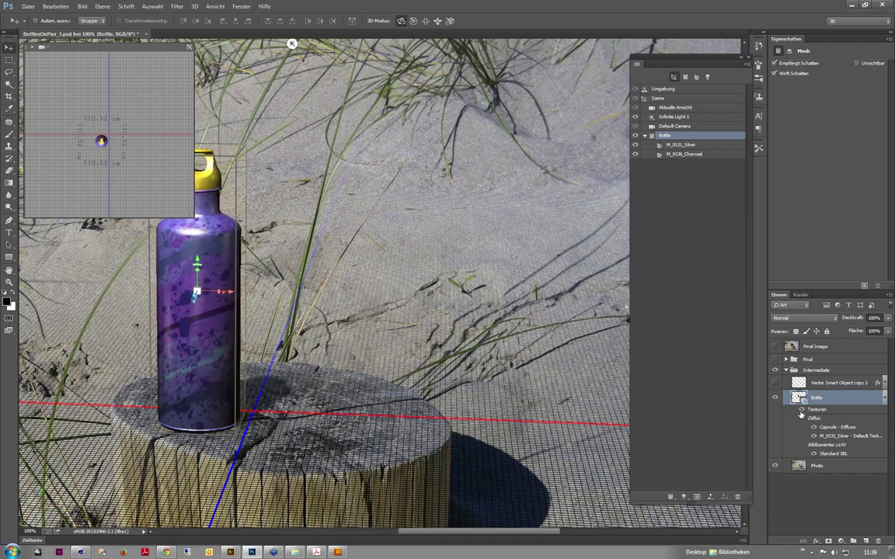
{"action": "left_click", "coordinate": [801, 412]}
{"action": "left_click", "coordinate": [802, 413]}
{"action": "left_click", "coordinate": [801, 413]}
{"action": "left_click", "coordinate": [801, 413]}
{"action": "left_click", "coordinate": [801, 413]}
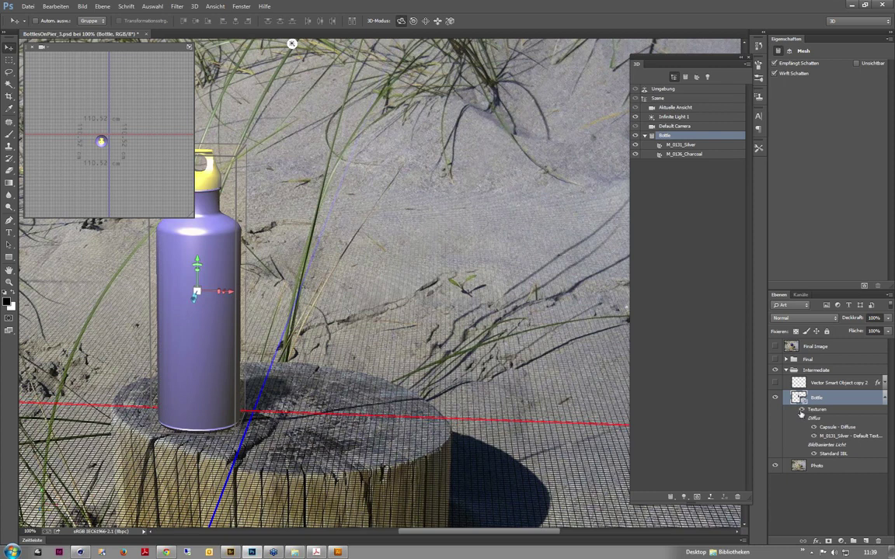
{"action": "left_click", "coordinate": [802, 412]}
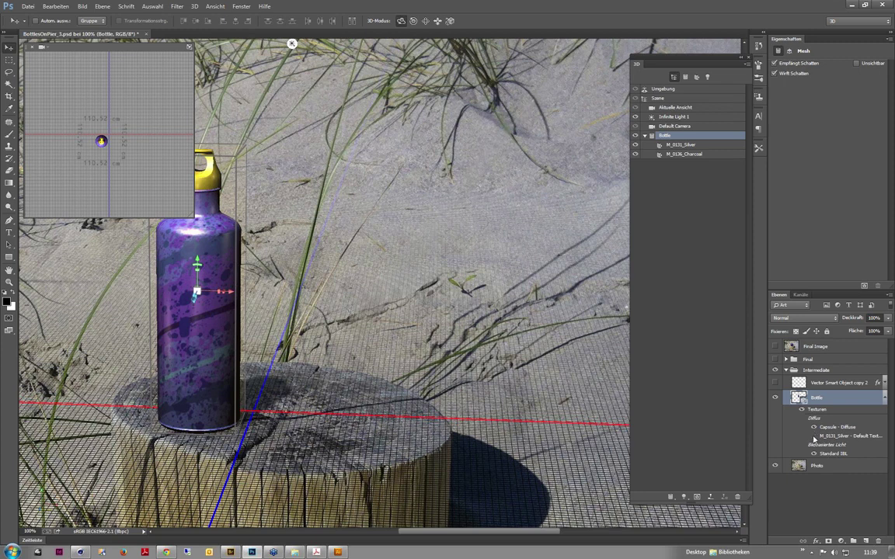
- Toggle the M_0131_Silver diffuse texture, then move the bottle closer along z, centred on the stump
{"action": "left_click", "coordinate": [814, 437]}
{"action": "left_click", "coordinate": [814, 437]}
{"action": "left_click", "coordinate": [801, 409]}
{"action": "left_click", "coordinate": [801, 409]}
{"action": "left_click_drag", "start_coordinate": [339, 241], "coordinate": [535, 228]}
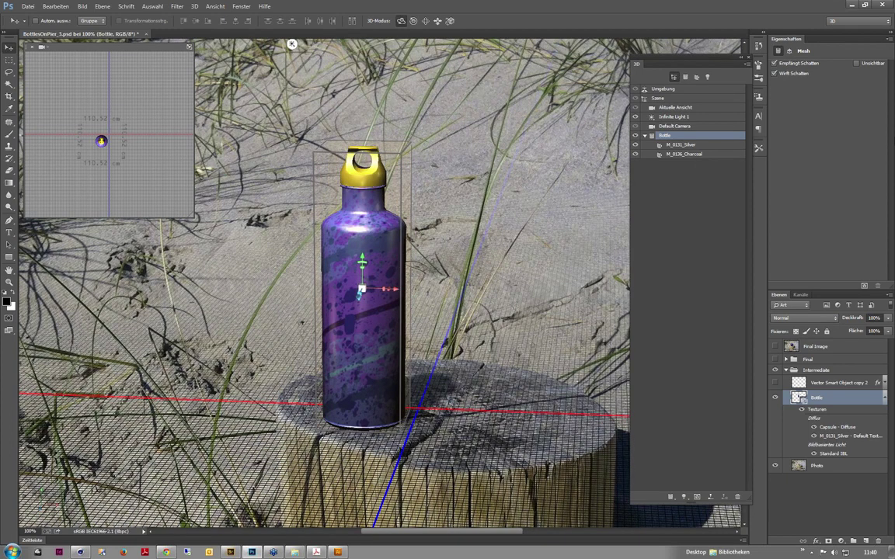
- Select the current view and the bottle mesh, then shift the bottle about 3.83 cm along X
{"action": "left_click", "coordinate": [592, 138]}
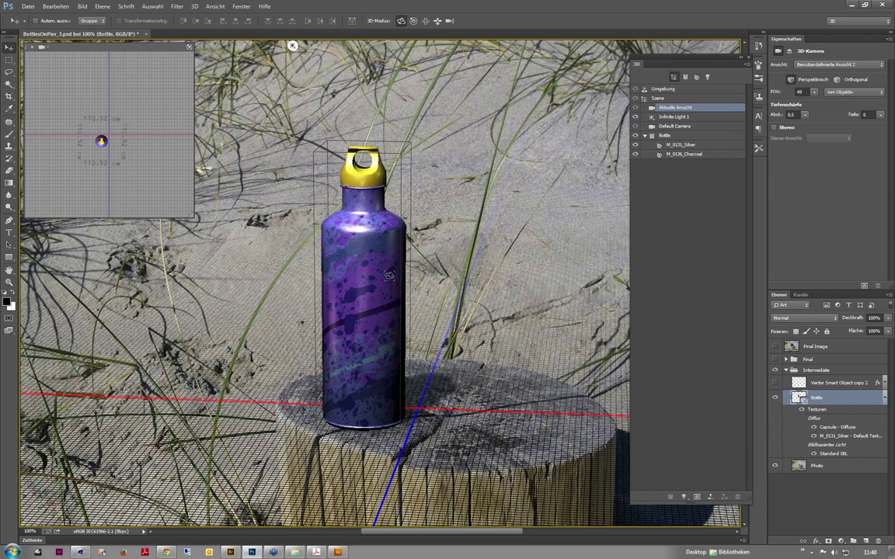
{"action": "left_click", "coordinate": [384, 272]}
{"action": "mouse_move", "coordinate": [396, 289]}
{"action": "left_mouse_down"}
{"action": "mouse_move", "coordinate": [425, 290]}
{"action": "mouse_move", "coordinate": [395, 290]}
{"action": "left_mouse_up"}
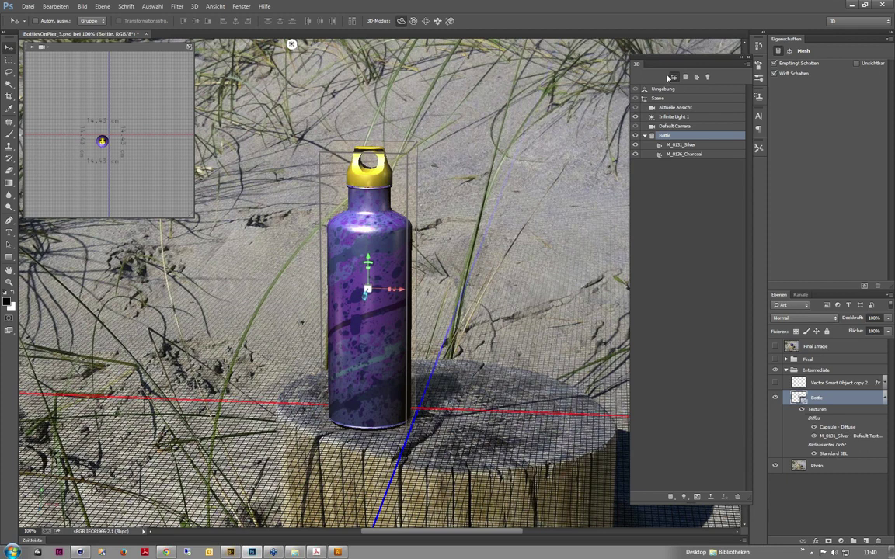
- Instance the bottle with Objekte instanzieren and move one copy about 22 cm right along X
{"action": "right_click", "coordinate": [661, 137]}
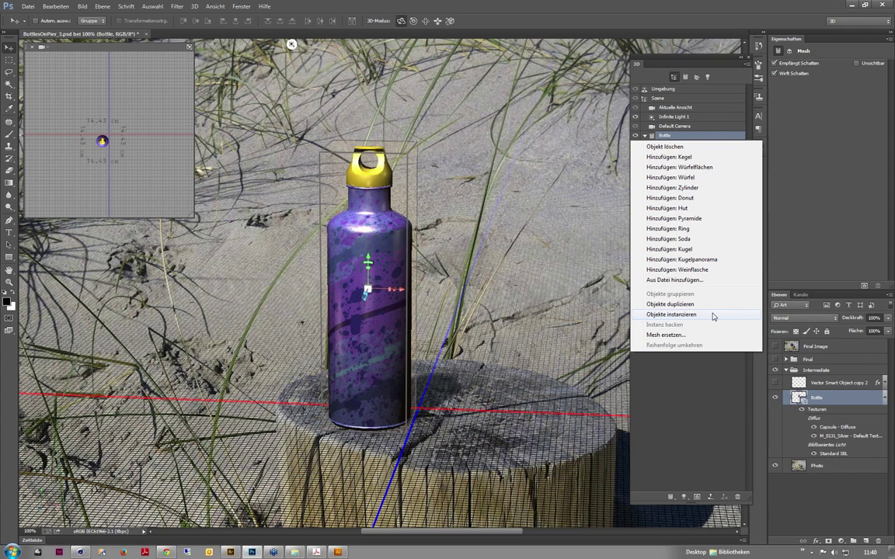
{"action": "left_click", "coordinate": [713, 315]}
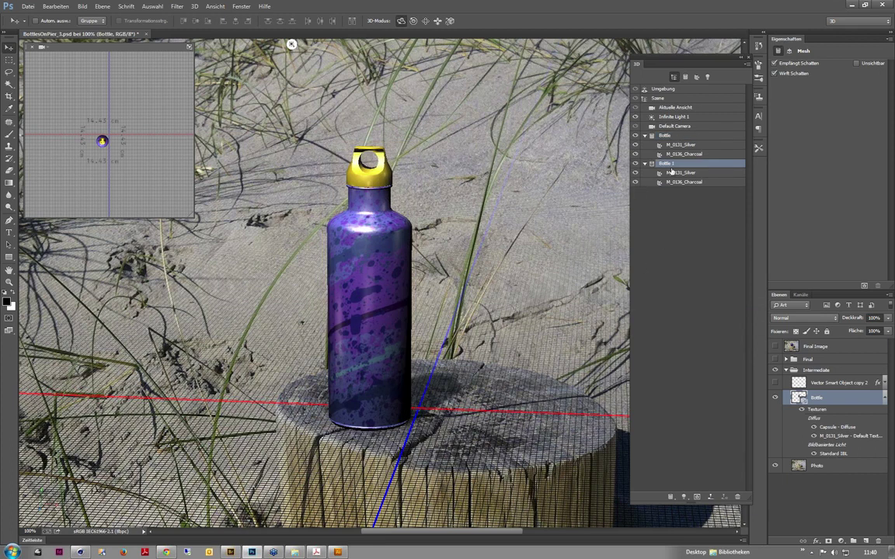
{"action": "left_click", "coordinate": [377, 269]}
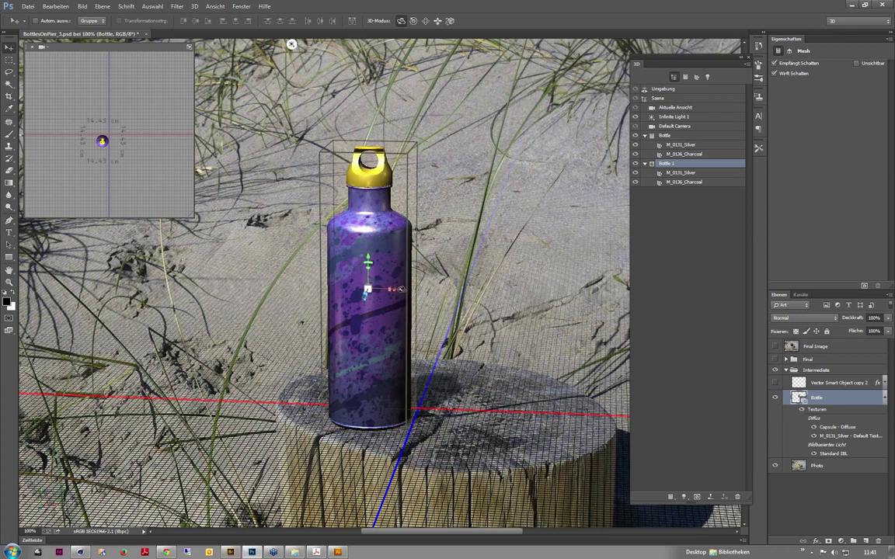
{"action": "left_click", "coordinate": [387, 260]}
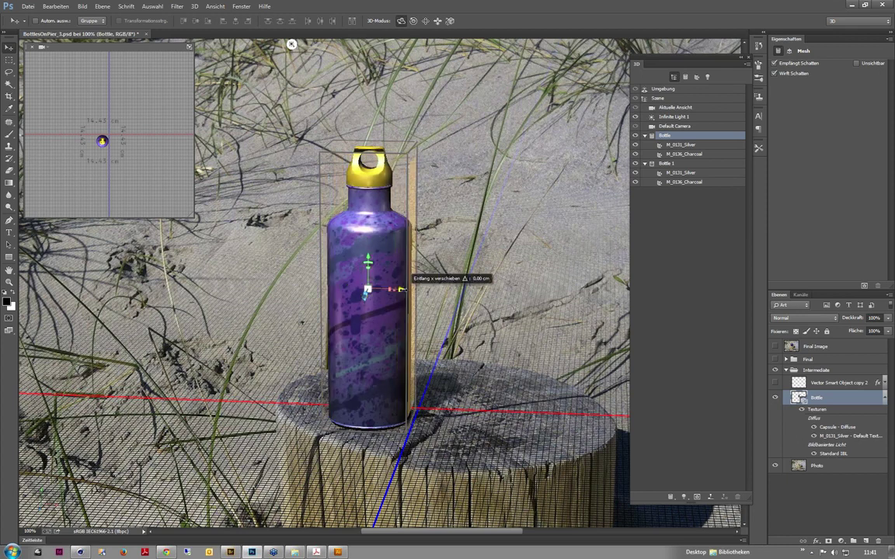
{"action": "mouse_move", "coordinate": [401, 289]}
{"action": "left_mouse_down"}
{"action": "mouse_move", "coordinate": [546, 303]}
{"action": "mouse_move", "coordinate": [560, 294]}
{"action": "left_mouse_up"}
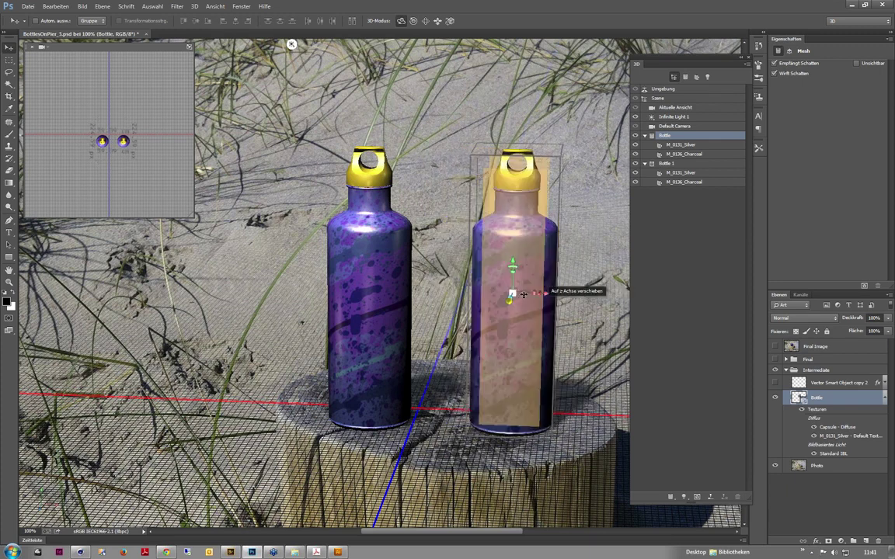
{"action": "right_click", "coordinate": [632, 138]}
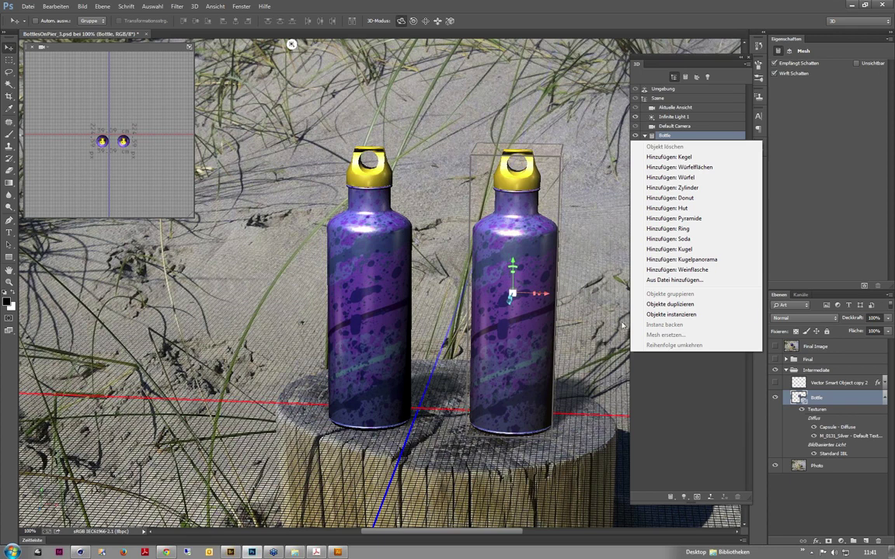
- Duplicate the right bottle as Bottle 2 and slide it left along the X axis
{"action": "left_click", "coordinate": [338, 241]}
{"action": "left_click", "coordinate": [375, 266]}
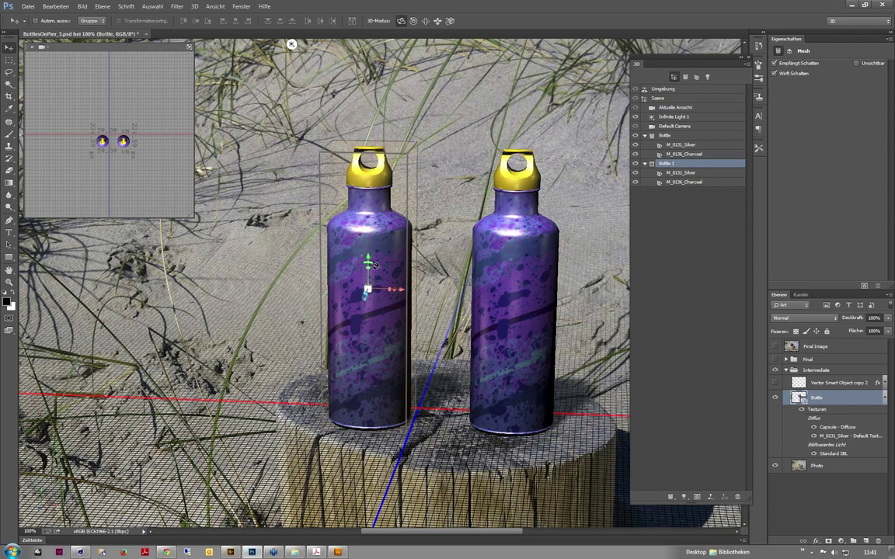
{"action": "left_click", "coordinate": [673, 135]}
{"action": "right_click", "coordinate": [678, 139]}
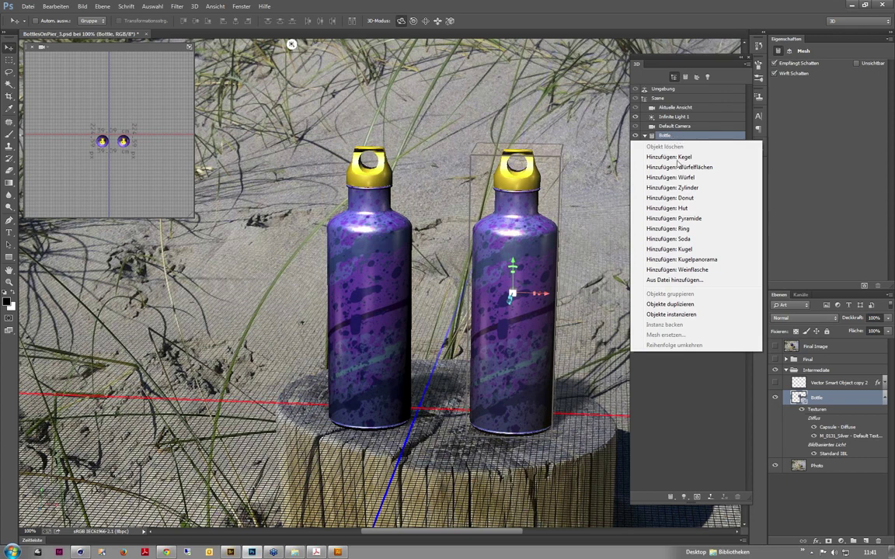
{"action": "left_click", "coordinate": [682, 304]}
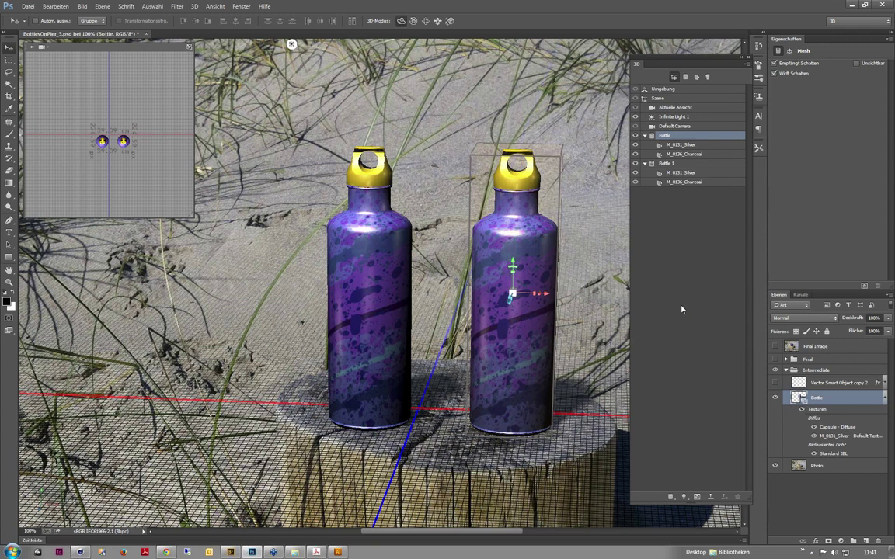
{"action": "left_click_drag", "start_coordinate": [542, 294], "coordinate": [486, 293]}
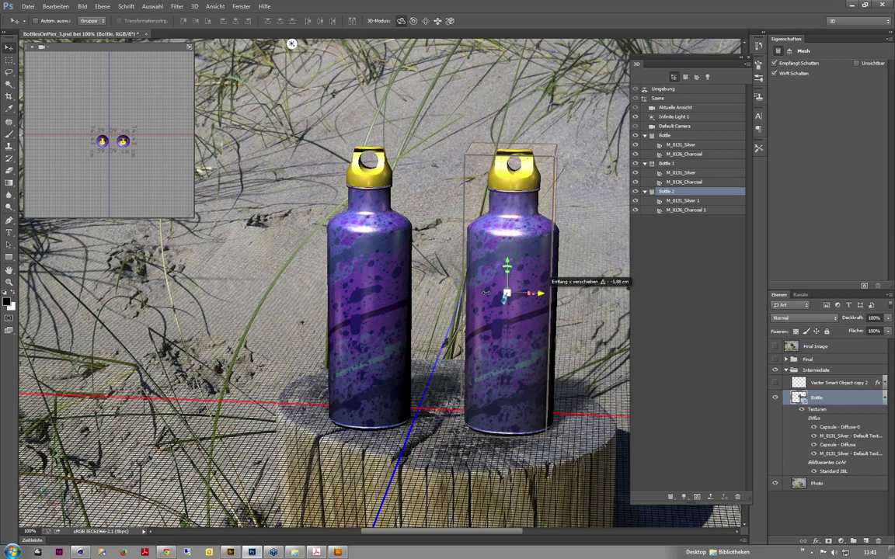
{"action": "mouse_move", "coordinate": [487, 293]}
{"action": "left_mouse_down"}
{"action": "mouse_move", "coordinate": [431, 296]}
{"action": "mouse_move", "coordinate": [440, 273]}
{"action": "left_mouse_up"}
- Collapse the scene groups and nudge Bottle and Bottle 1 along the x-axis to cluster them
{"action": "left_click", "coordinate": [645, 191]}
{"action": "left_click", "coordinate": [645, 163]}
{"action": "left_click", "coordinate": [644, 135]}
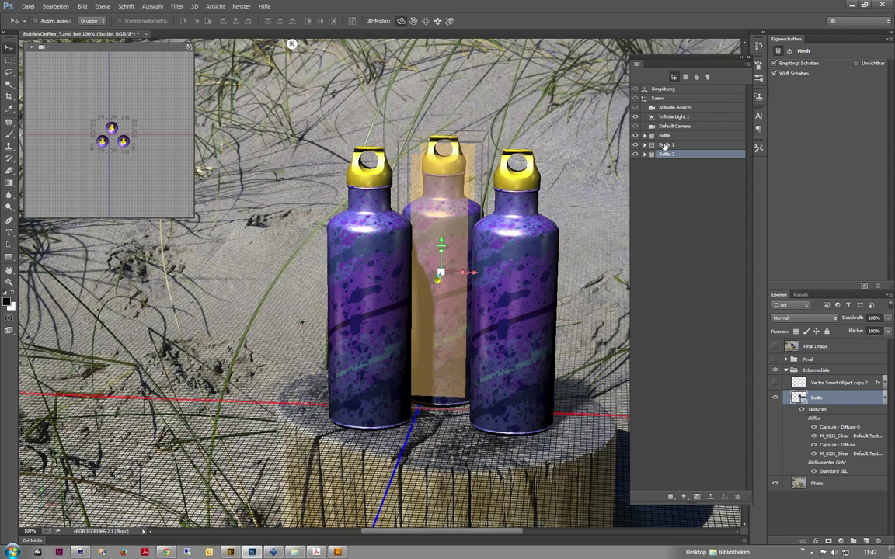
{"action": "left_click", "coordinate": [665, 145]}
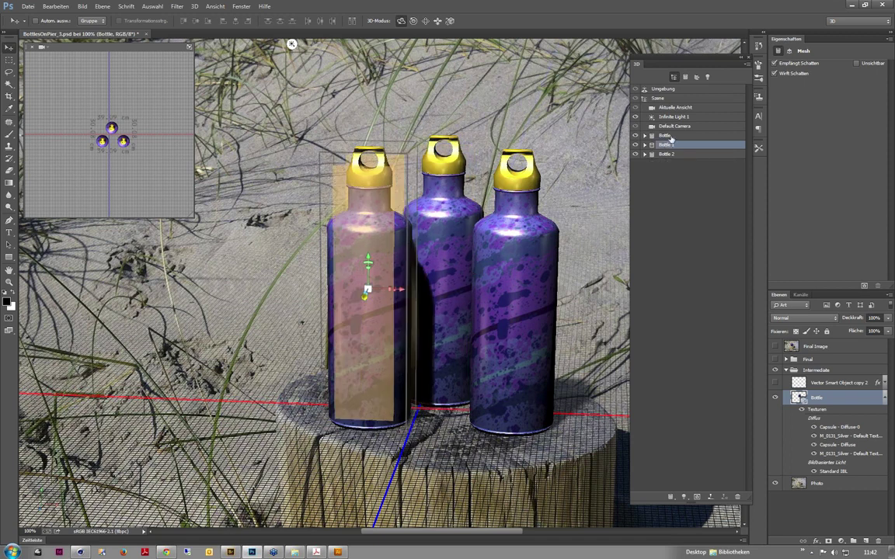
{"action": "left_click", "coordinate": [671, 136]}
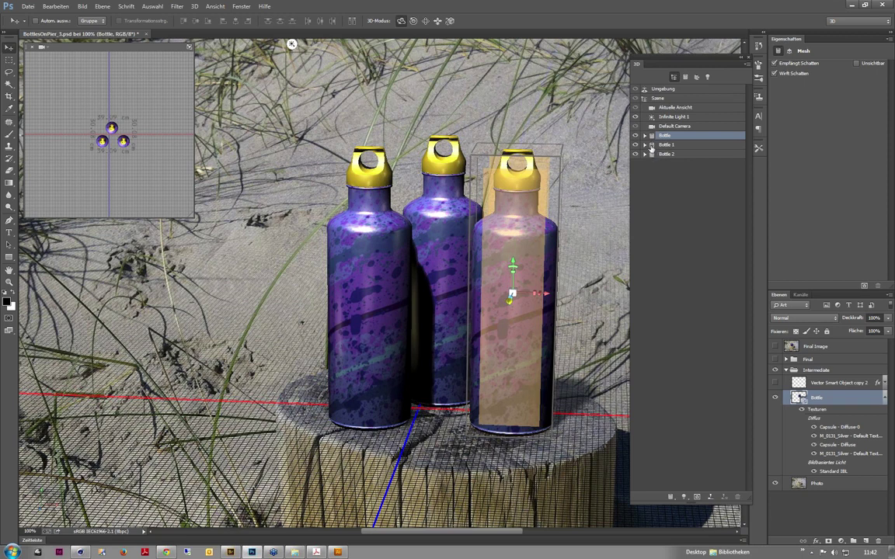
{"action": "left_click", "coordinate": [651, 146]}
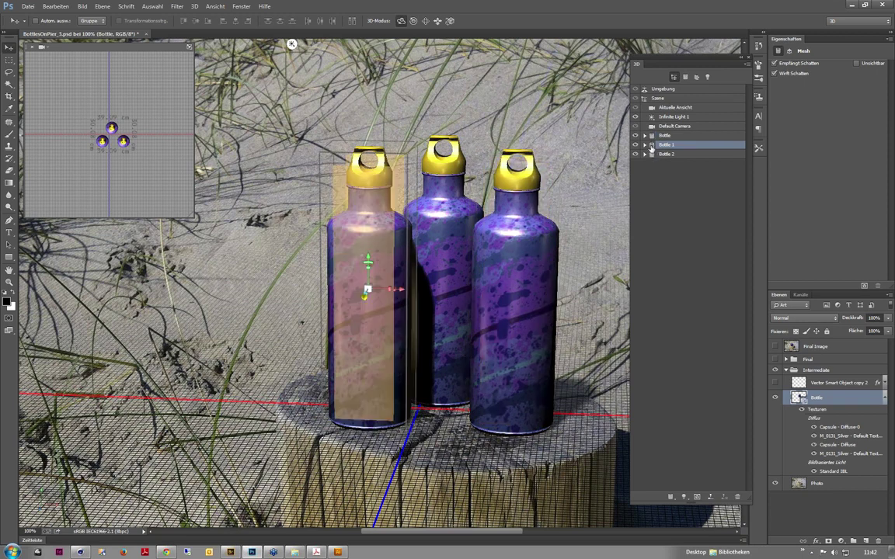
{"action": "left_click", "coordinate": [652, 137]}
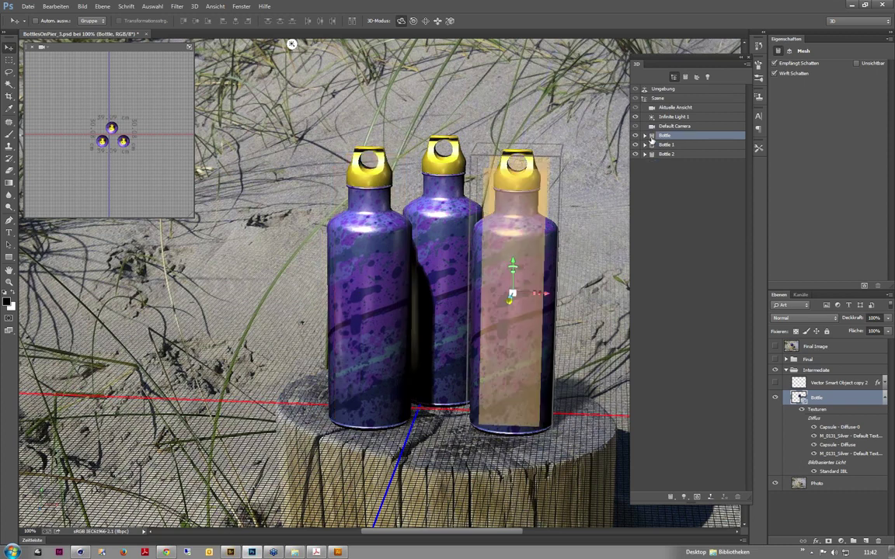
{"action": "left_click_drag", "start_coordinate": [543, 298], "coordinate": [402, 290]}
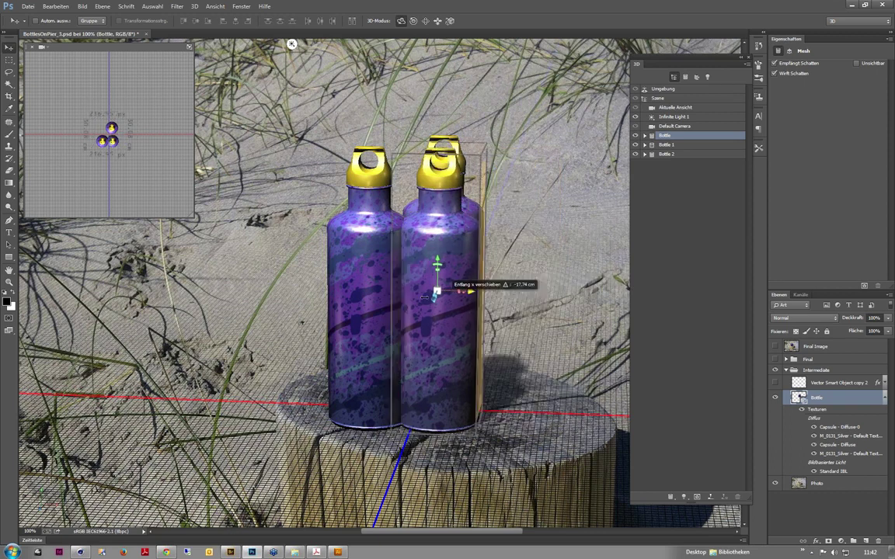
{"action": "left_click", "coordinate": [666, 144]}
{"action": "mouse_move", "coordinate": [399, 289]}
{"action": "left_mouse_down"}
{"action": "mouse_move", "coordinate": [623, 298]}
{"action": "mouse_move", "coordinate": [505, 294]}
{"action": "left_mouse_up"}
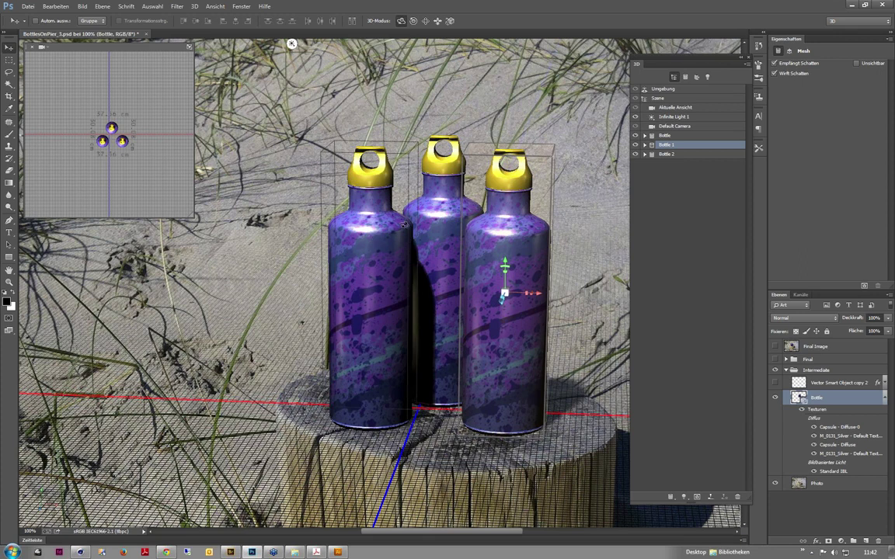
- Hide Bottle 1 and Bottle 2 so only the original Bottle shows
{"action": "left_click", "coordinate": [645, 136]}
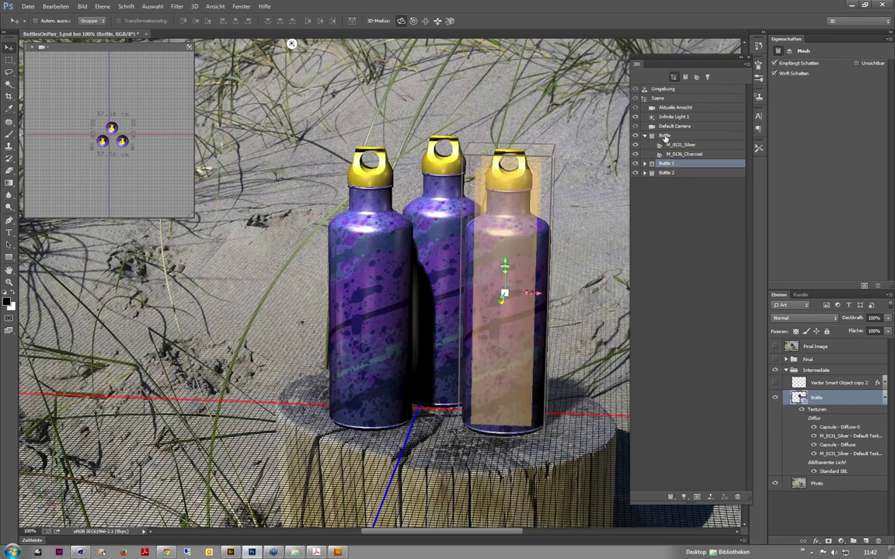
{"action": "left_click", "coordinate": [664, 136]}
{"action": "left_click", "coordinate": [636, 172]}
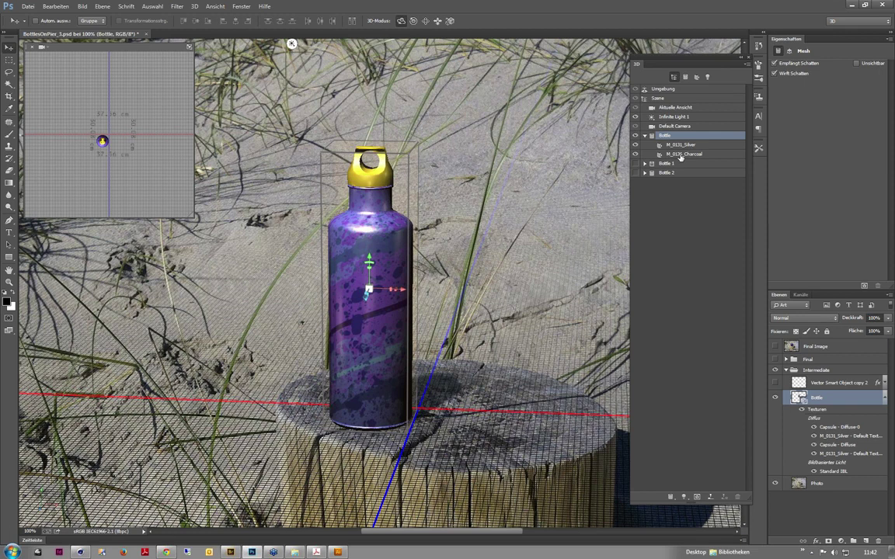
- Toggle the M_0136_Charcoal and M_0131_Silver materials to see which bottle parts each covers
{"action": "left_click", "coordinate": [633, 155]}
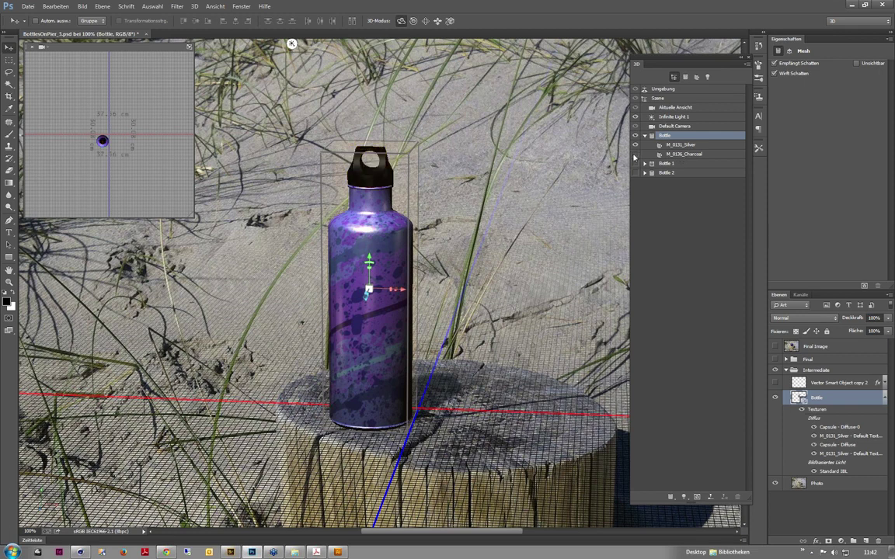
{"action": "left_click", "coordinate": [634, 154]}
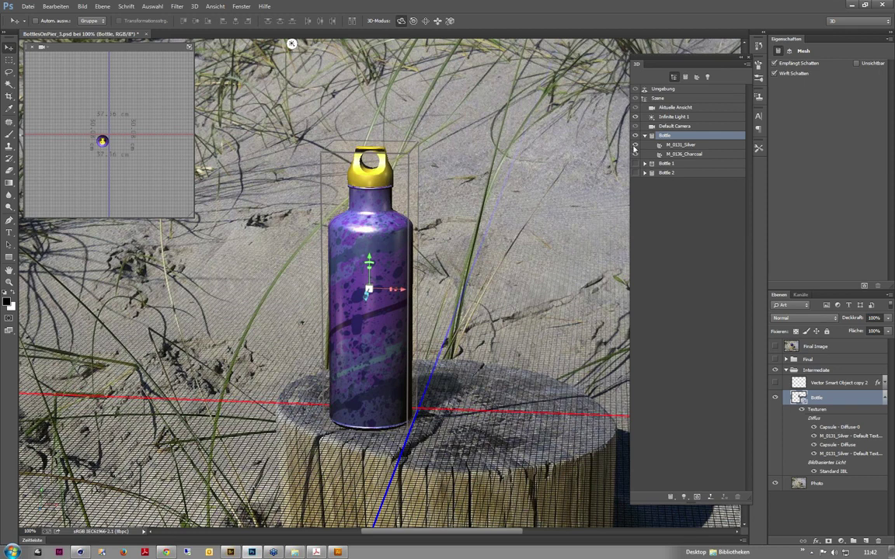
{"action": "left_click", "coordinate": [634, 146]}
{"action": "left_click", "coordinate": [635, 146]}
{"action": "left_click", "coordinate": [634, 146]}
- Compare the Silver and Charcoal material settings, then bring up Silver's diffuse texture options
{"action": "left_click", "coordinate": [686, 148]}
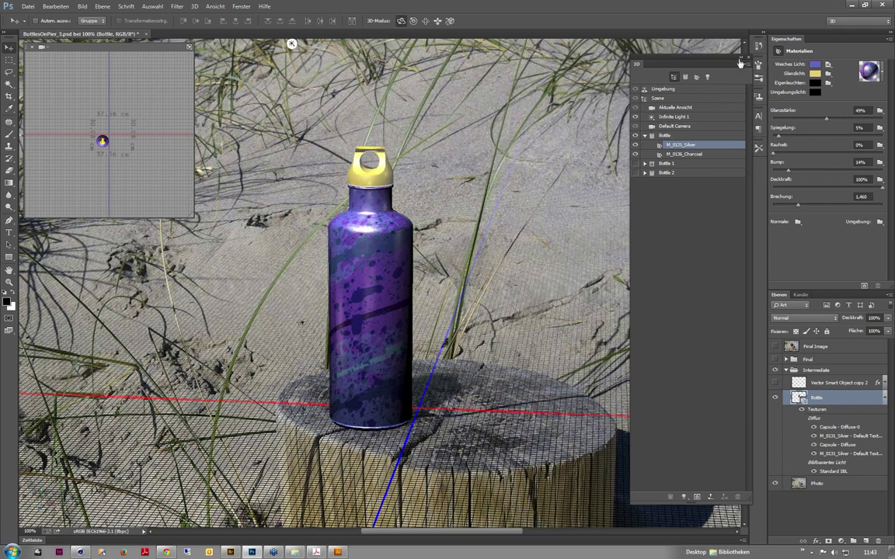
{"action": "left_click_drag", "start_coordinate": [696, 60], "coordinate": [665, 49]}
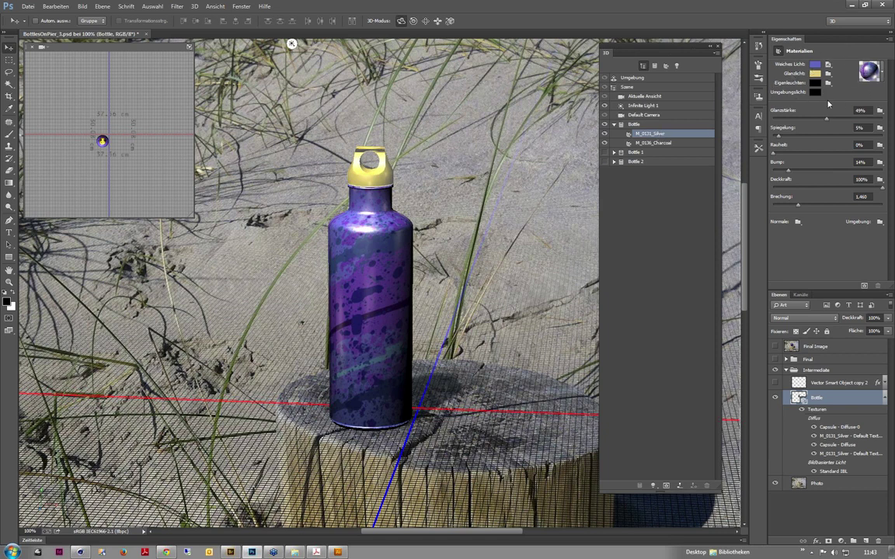
{"action": "left_click", "coordinate": [657, 144]}
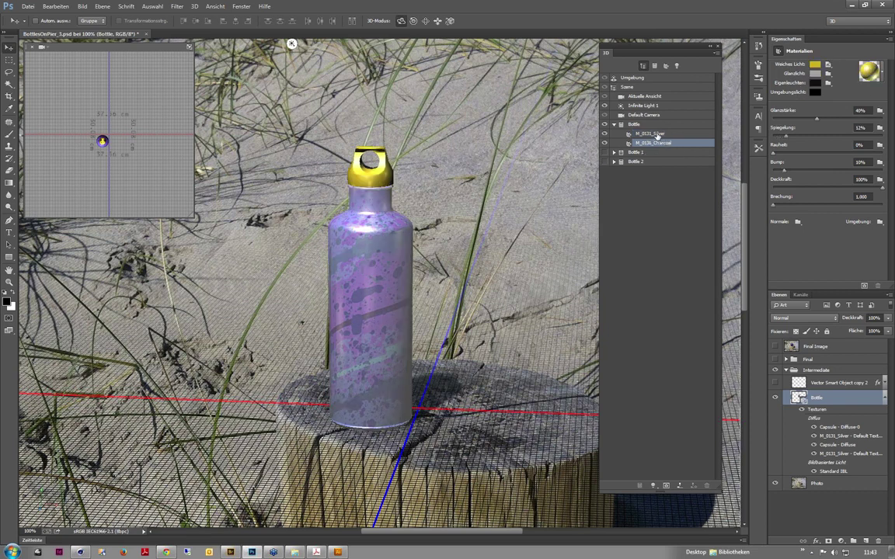
{"action": "left_click", "coordinate": [657, 135]}
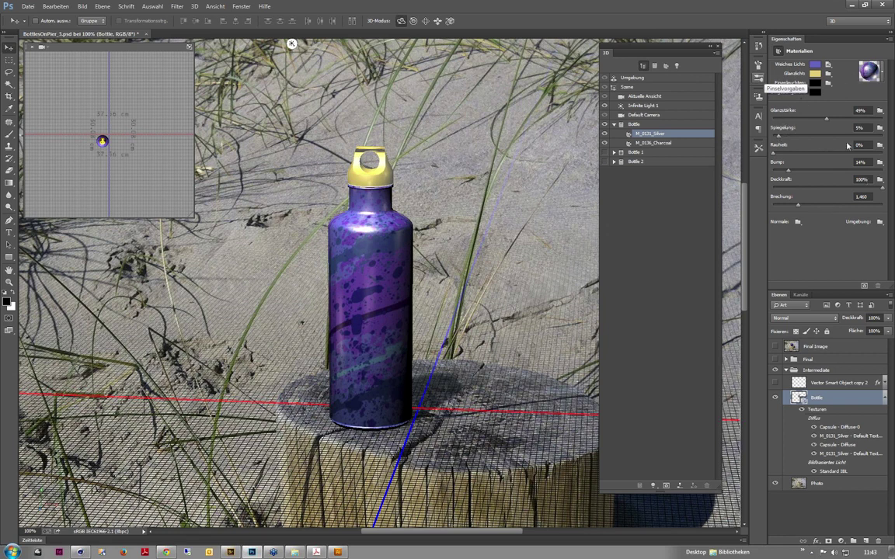
{"action": "left_click", "coordinate": [663, 145]}
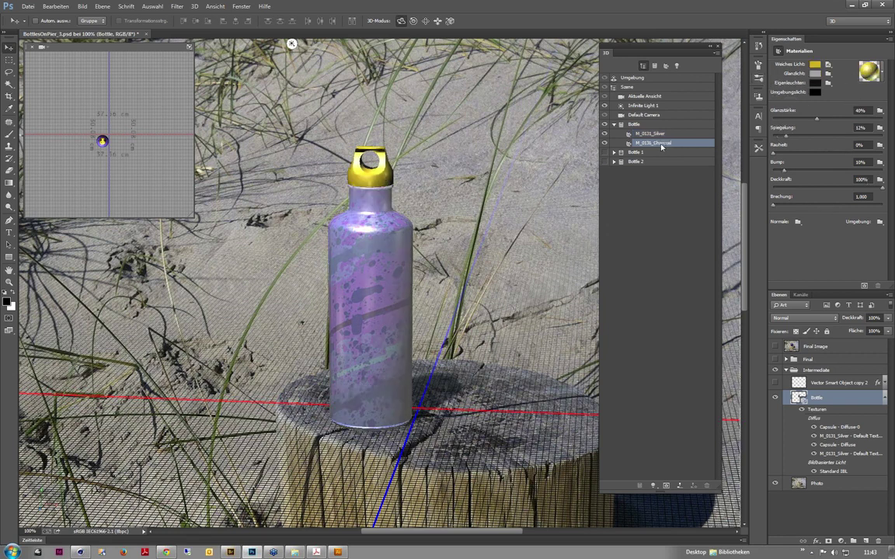
{"action": "left_click", "coordinate": [661, 137]}
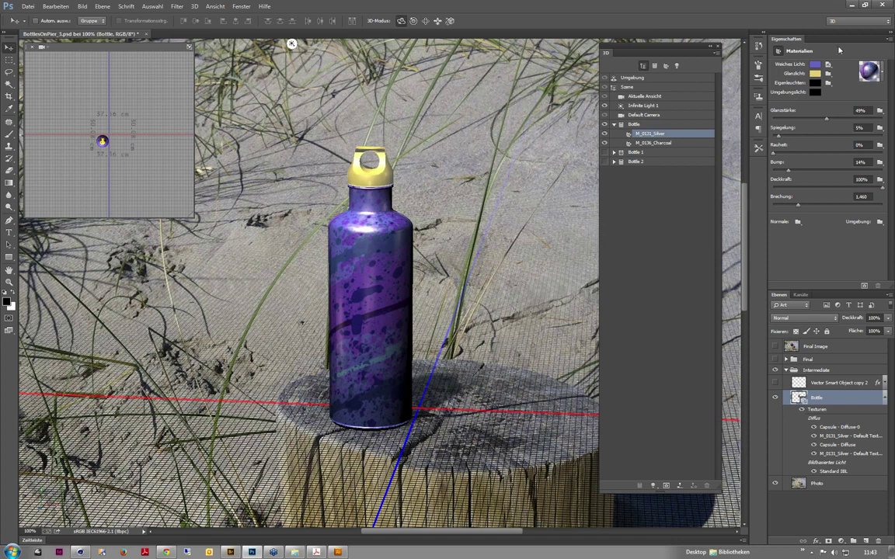
{"action": "left_click", "coordinate": [828, 66]}
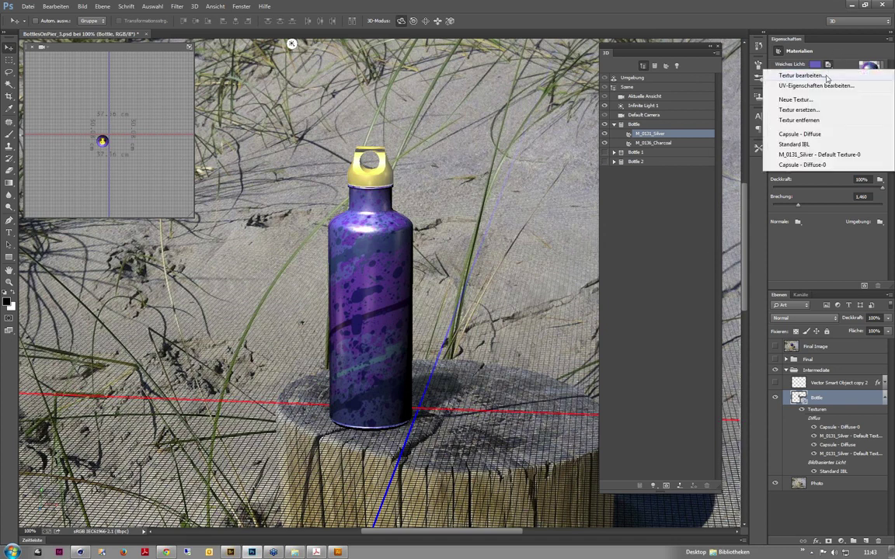
- Edit the diffuse texture and hide Layers 2 and 3, leaving Layer 4's blue splatter visible
{"action": "left_click", "coordinate": [826, 76]}
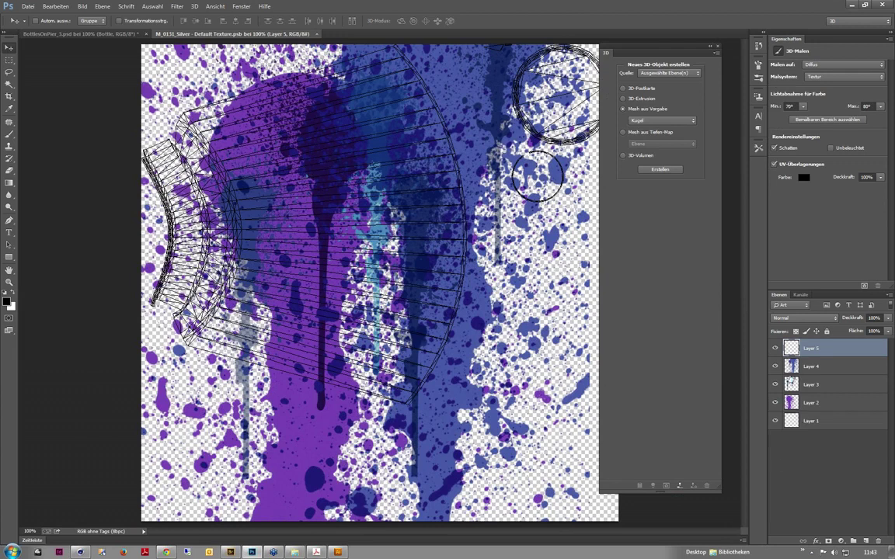
{"action": "left_click", "coordinate": [774, 366]}
{"action": "left_click", "coordinate": [774, 384]}
{"action": "left_click", "coordinate": [774, 402]}
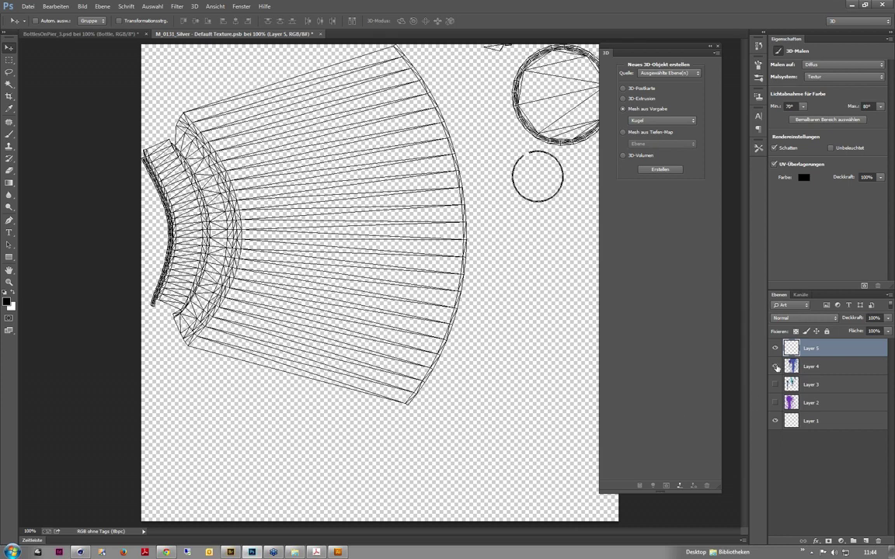
{"action": "left_click", "coordinate": [775, 366]}
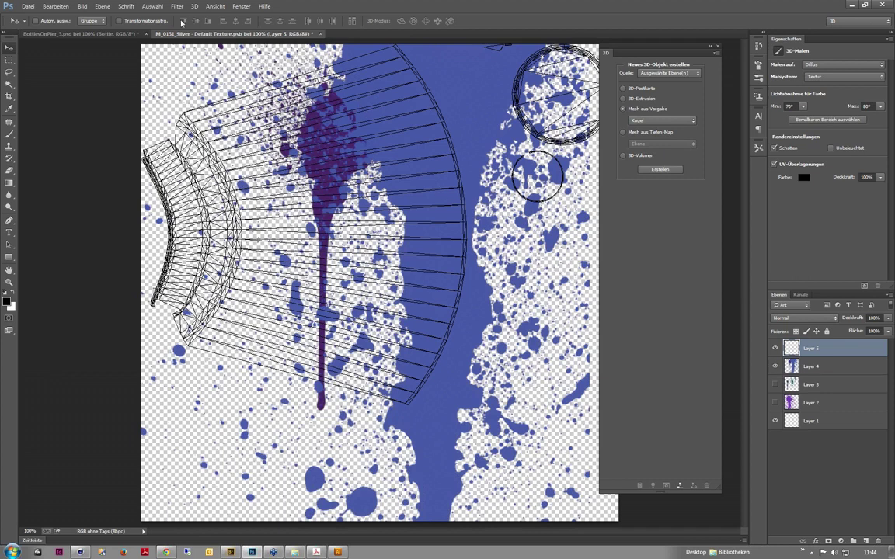
{"action": "left_click", "coordinate": [215, 6]}
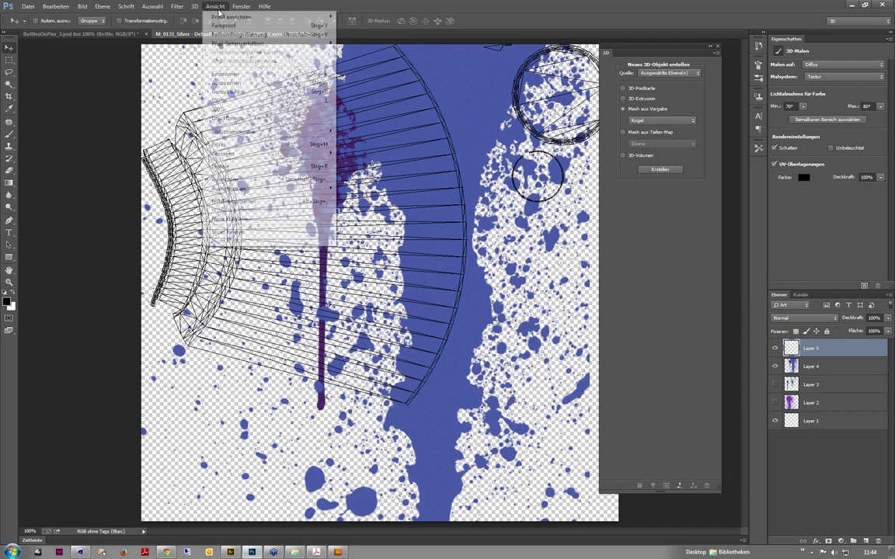
{"action": "mouse_move", "coordinate": [250, 16]}
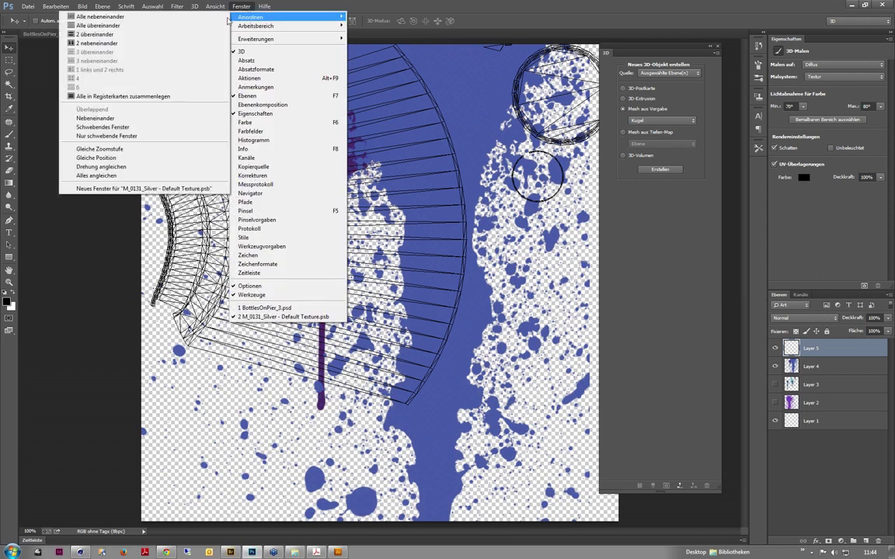
- Tile the texture and BottlesOnPier_1 documents 2-up vertically, then select Layer 4 in the texture
{"action": "left_click", "coordinate": [192, 42]}
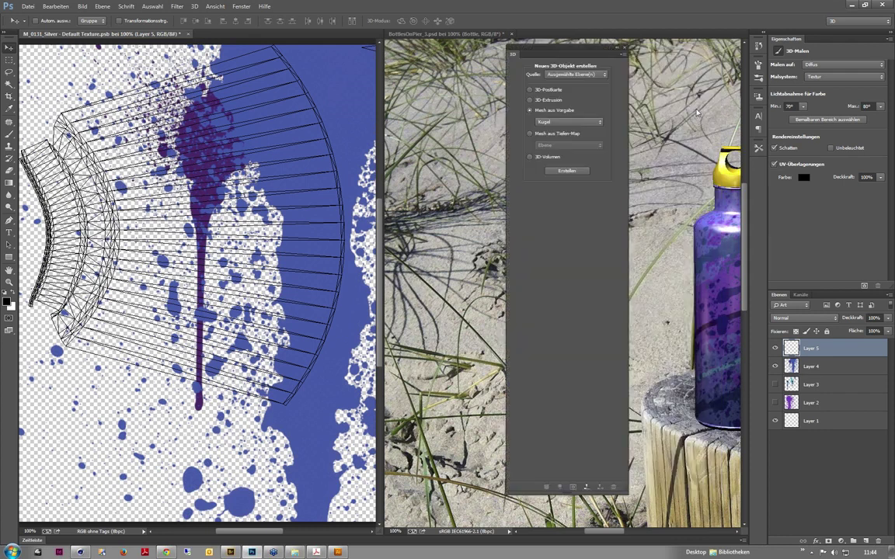
{"action": "left_click", "coordinate": [688, 112]}
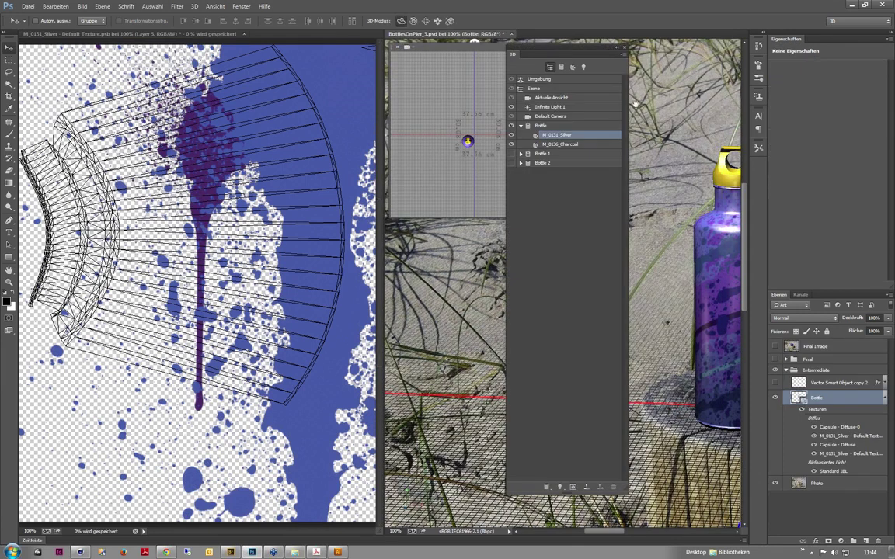
{"action": "mouse_move", "coordinate": [668, 107]}
{"action": "left_mouse_down"}
{"action": "mouse_move", "coordinate": [582, 81]}
{"action": "mouse_move", "coordinate": [695, 94]}
{"action": "left_mouse_up"}
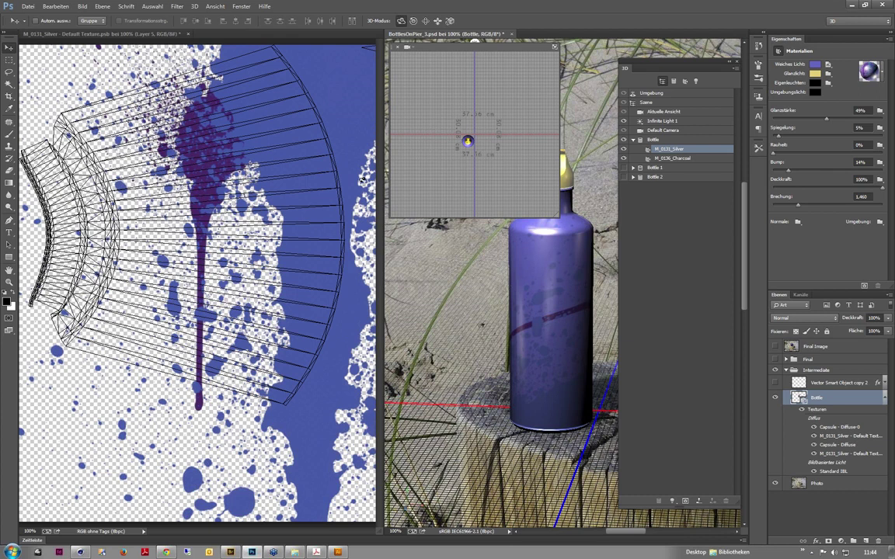
{"action": "left_click", "coordinate": [169, 34]}
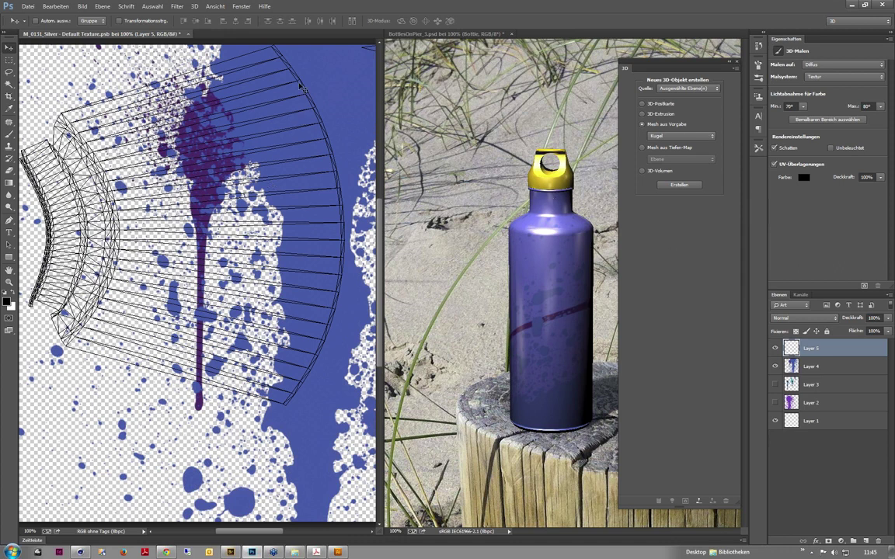
{"action": "left_click", "coordinate": [814, 370]}
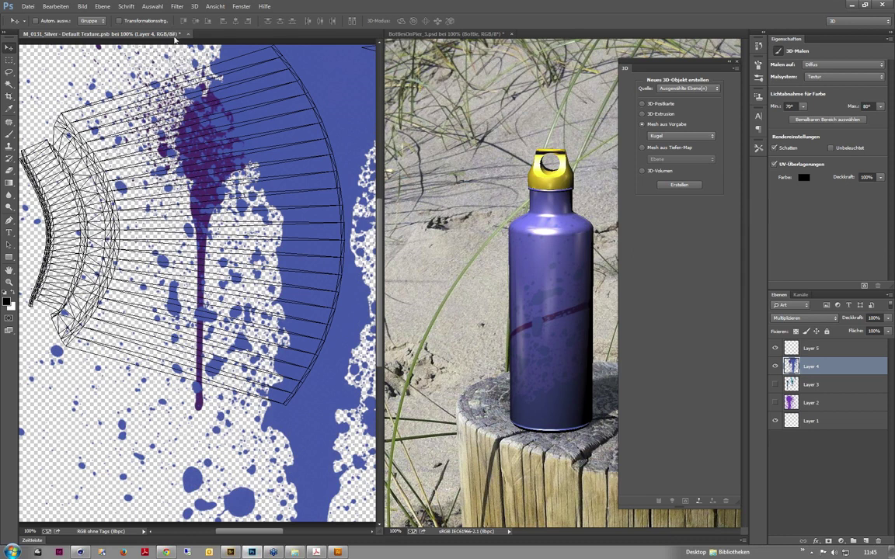
- Shift the blue splatter over the UV wireframe, re-show Layers 2 and 3, and pick the Brush tool
{"action": "left_click_drag", "start_coordinate": [331, 80], "coordinate": [240, 81]}
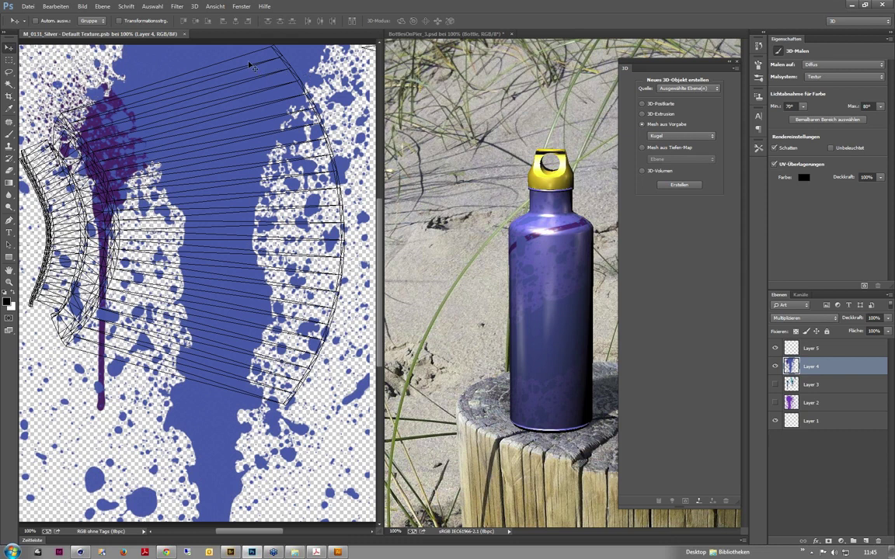
{"action": "left_click_drag", "start_coordinate": [185, 54], "coordinate": [273, 61]}
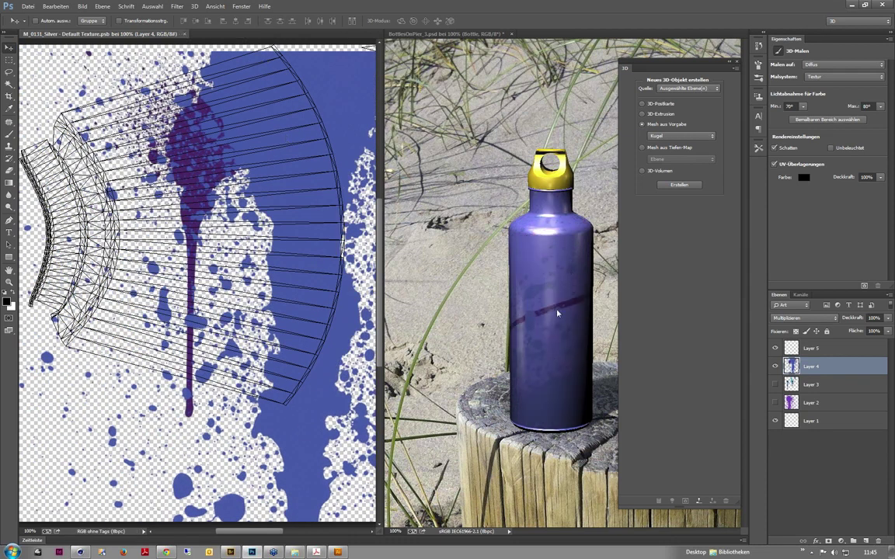
{"action": "left_click", "coordinate": [774, 385]}
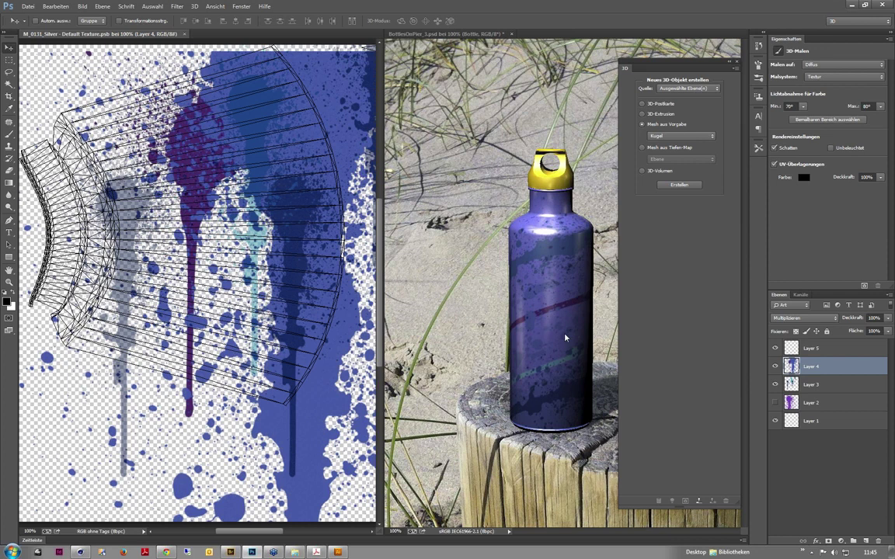
{"action": "left_click", "coordinate": [774, 402]}
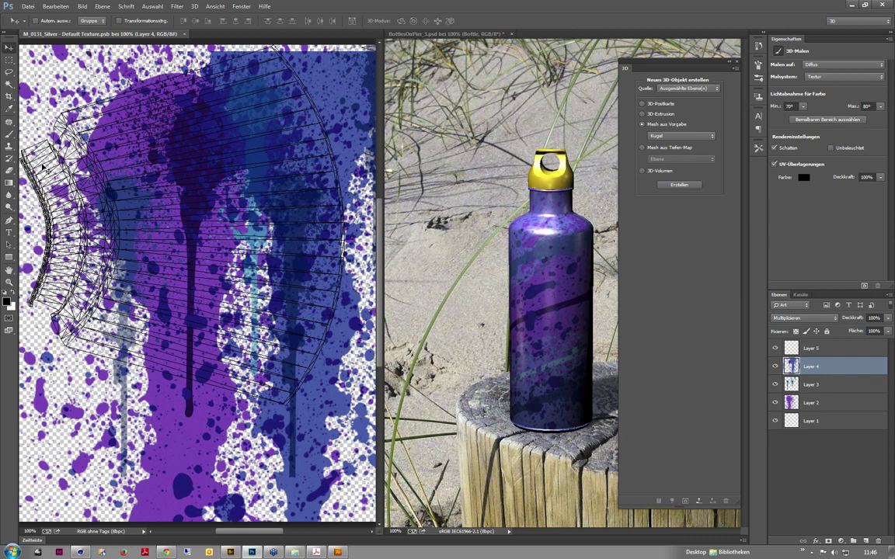
{"action": "left_click", "coordinate": [9, 135]}
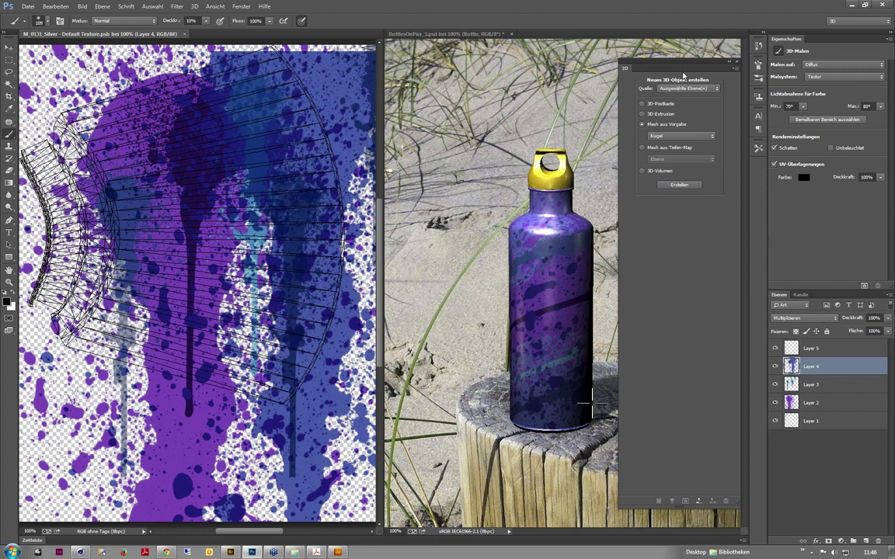
- Select the Bottle mesh in the bottle scene and choose a 45 px brush tip
{"action": "left_click", "coordinate": [571, 256]}
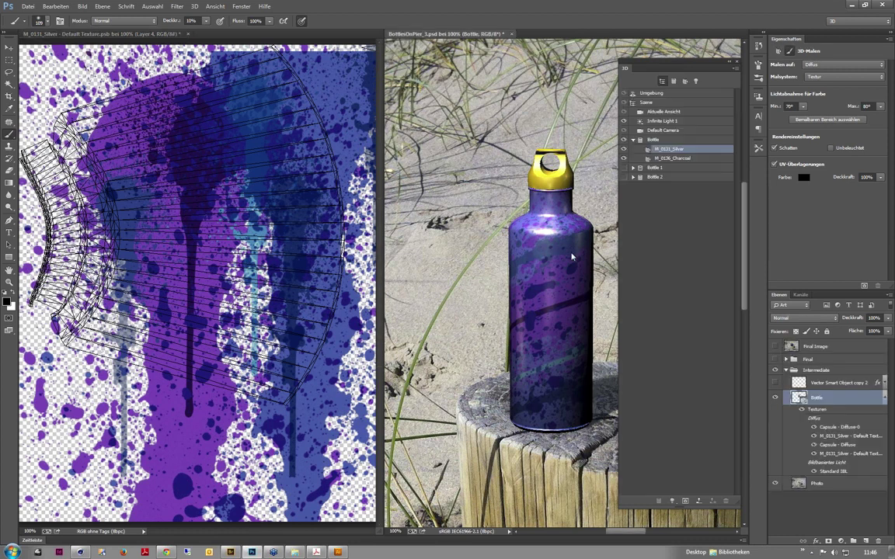
{"action": "left_click", "coordinate": [651, 140]}
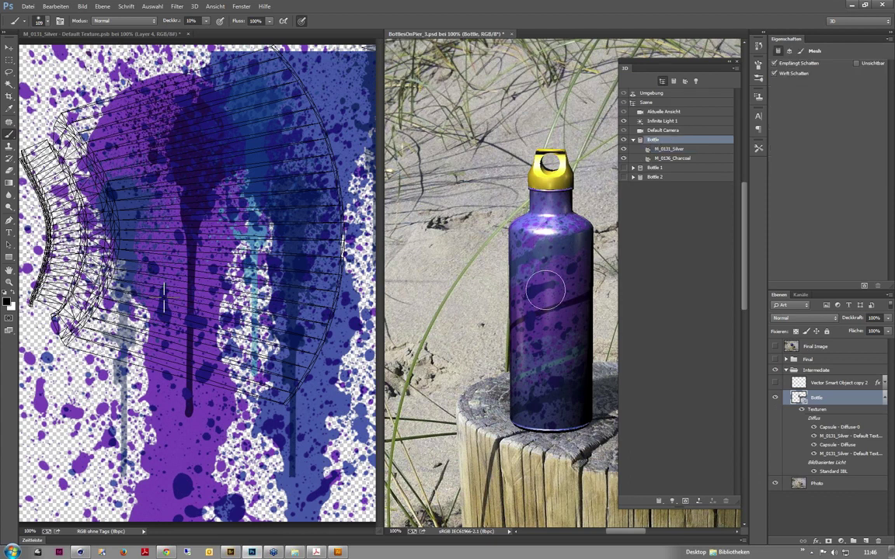
{"action": "right_click", "coordinate": [10, 134]}
{"action": "left_click", "coordinate": [26, 122]}
{"action": "left_click", "coordinate": [47, 22]}
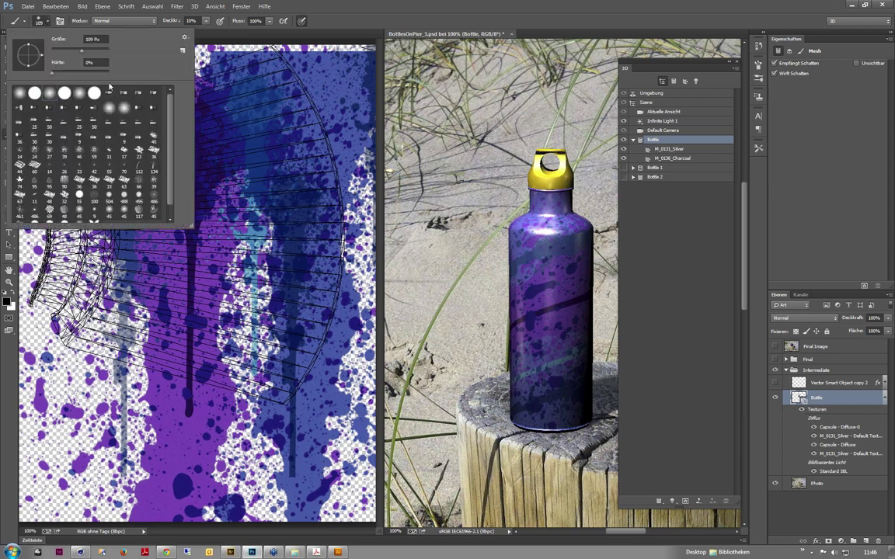
{"action": "scroll", "coordinate": [164, 134], "scroll_direction": "down", "scroll_amount": 2}
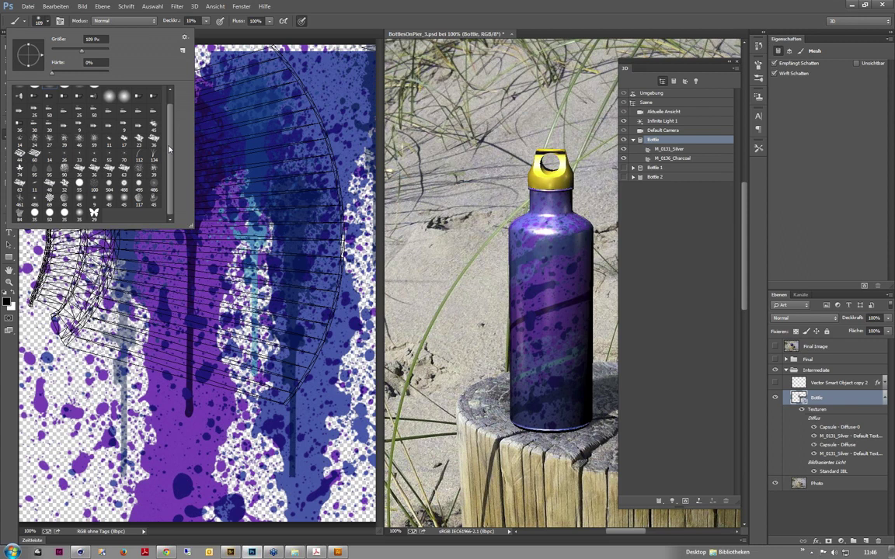
{"action": "left_click", "coordinate": [154, 201]}
{"action": "left_click", "coordinate": [529, 252]}
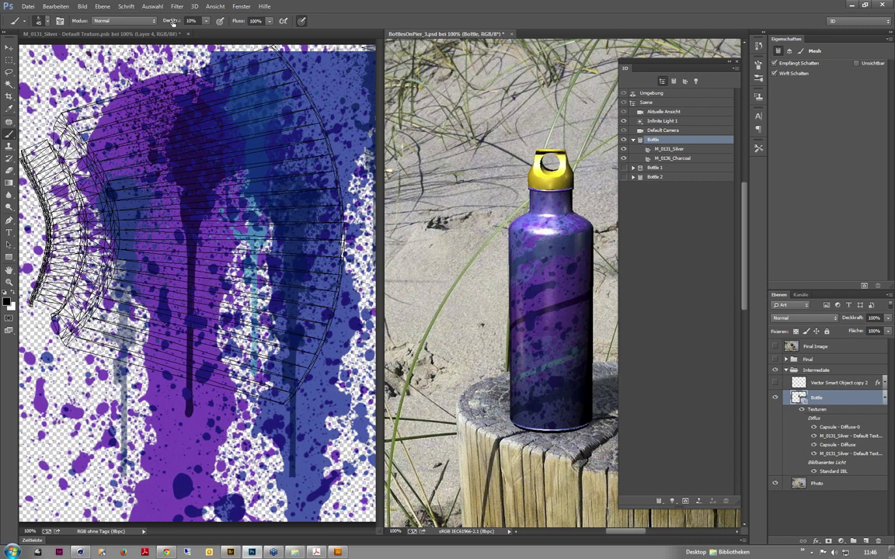
- Set brush opacity to 100% and foreground colour ff0000, then dab red paint on the bottle
{"action": "left_click", "coordinate": [206, 21]}
{"action": "left_click_drag", "start_coordinate": [205, 31], "coordinate": [249, 31]}
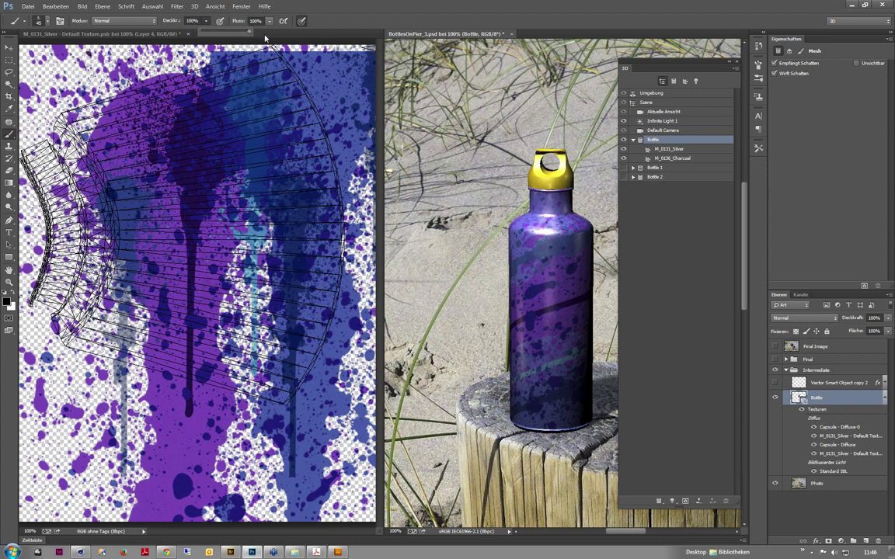
{"action": "left_click", "coordinate": [7, 299]}
{"action": "type", "text": "ff0000"}
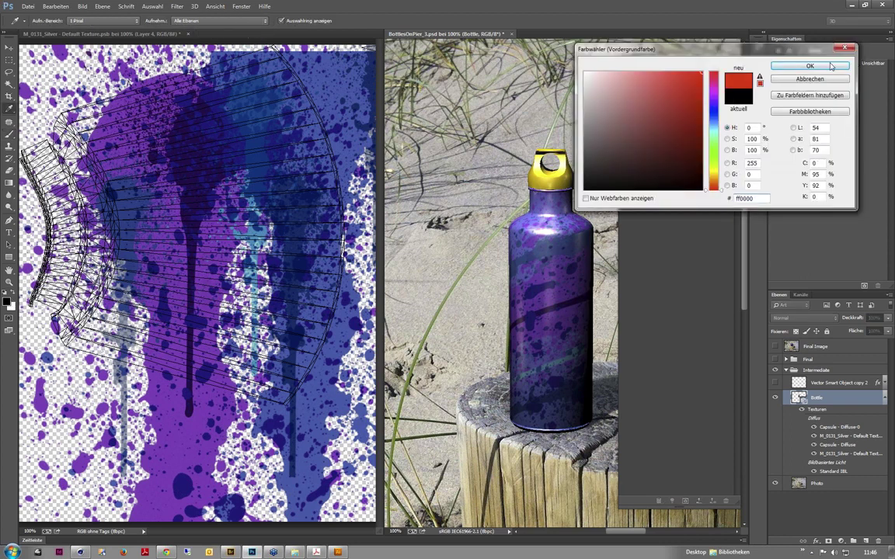
{"action": "left_click", "coordinate": [824, 68]}
{"action": "left_click_drag", "start_coordinate": [548, 330], "coordinate": [542, 388]}
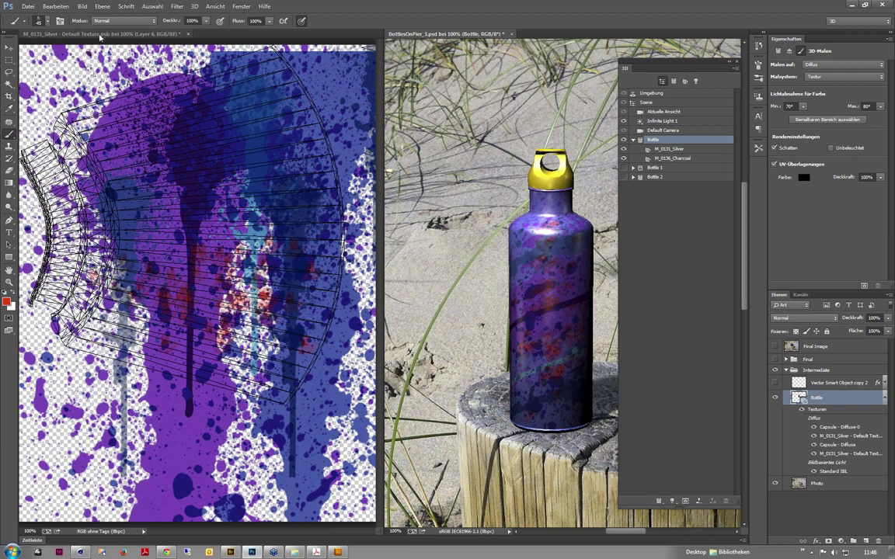
- Switch to a small soft round brush with 0% hardness and paint a red stroke below the cap
{"action": "left_click", "coordinate": [48, 24]}
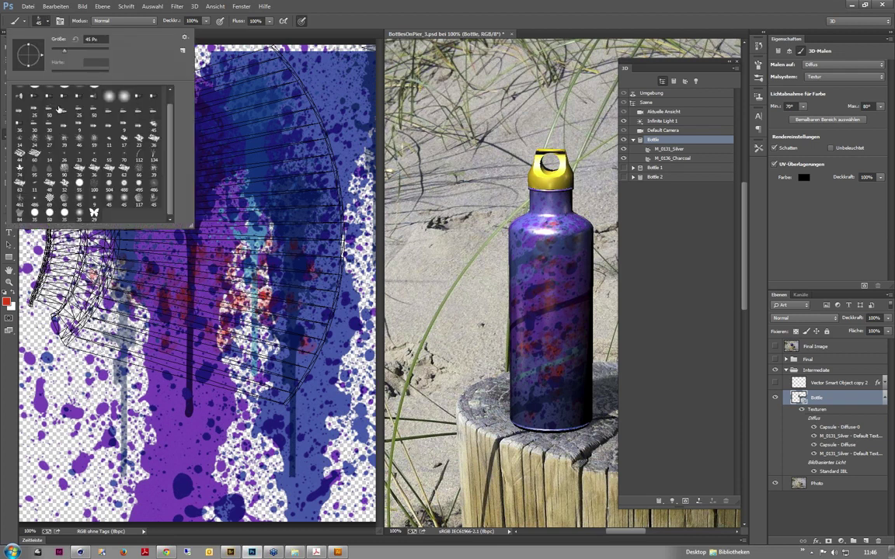
{"action": "scroll", "coordinate": [152, 142], "scroll_direction": "up", "scroll_amount": 1}
{"action": "left_click", "coordinate": [20, 92]}
{"action": "left_click", "coordinate": [94, 62]}
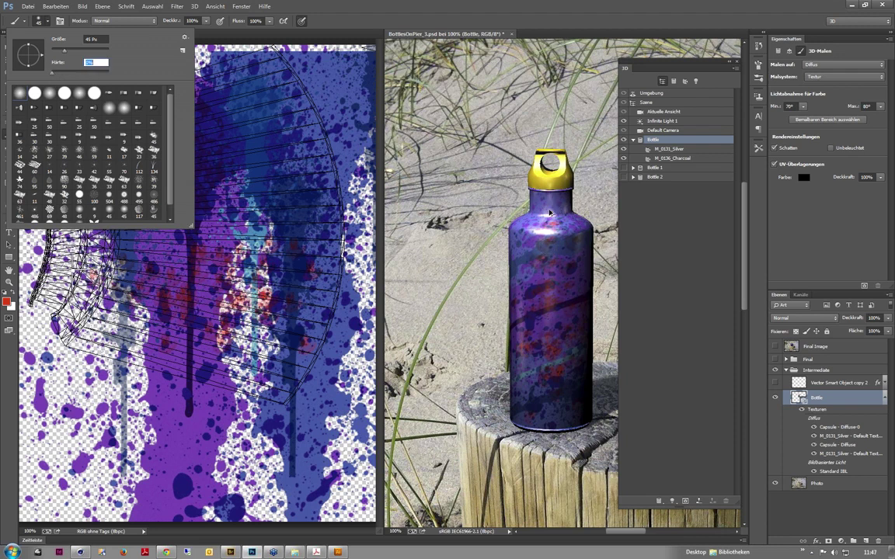
{"action": "key", "text": "Return"}
{"action": "mouse_move", "coordinate": [551, 205]}
{"action": "left_mouse_down"}
{"action": "mouse_move", "coordinate": [570, 252]}
{"action": "mouse_move", "coordinate": [536, 282]}
{"action": "mouse_move", "coordinate": [537, 211]}
{"action": "left_mouse_up"}
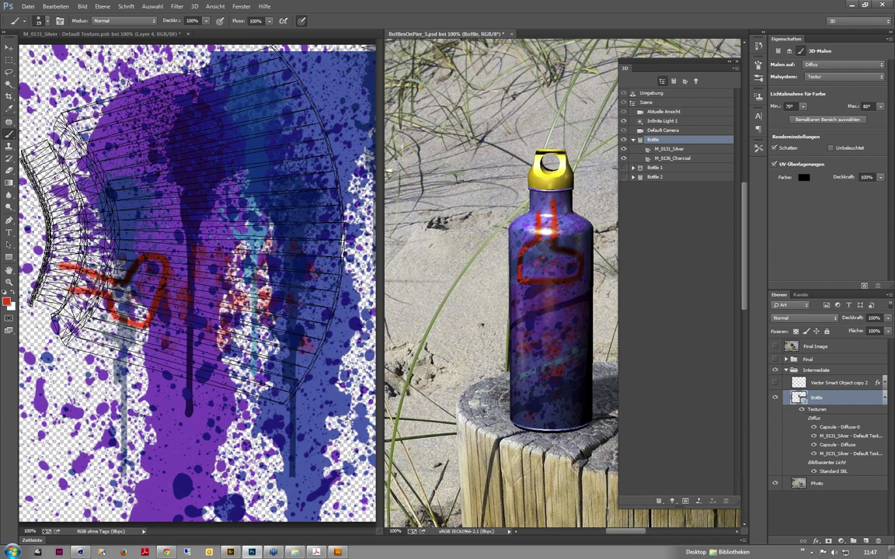
- Paint red graffiti lines and loops on the 3D bottle and directly on the texture
{"action": "left_click_drag", "start_coordinate": [537, 334], "coordinate": [547, 295]}
{"action": "left_click_drag", "start_coordinate": [571, 256], "coordinate": [536, 318]}
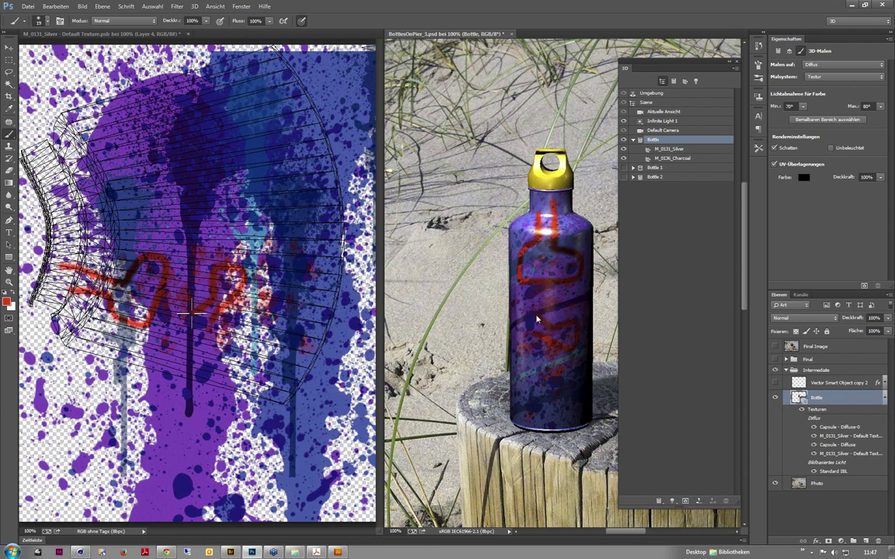
{"action": "left_click", "coordinate": [144, 212]}
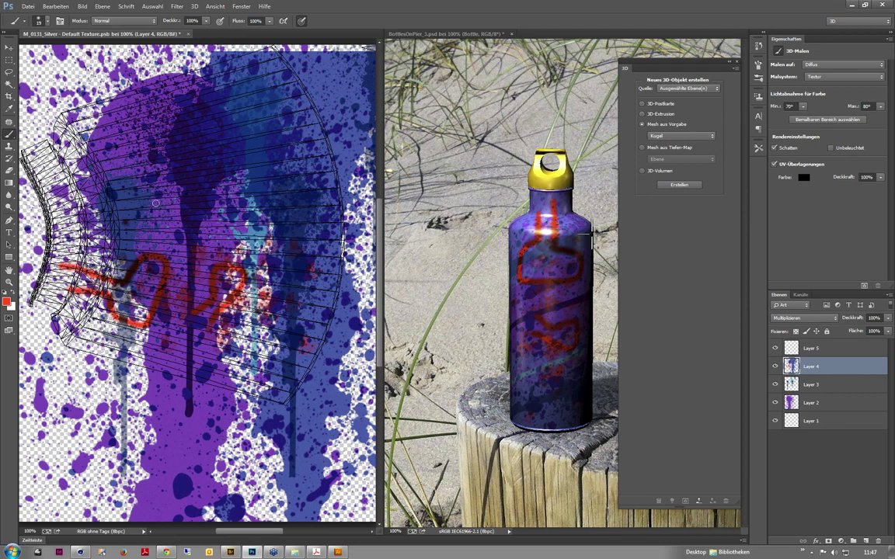
{"action": "left_click_drag", "start_coordinate": [124, 186], "coordinate": [174, 223]}
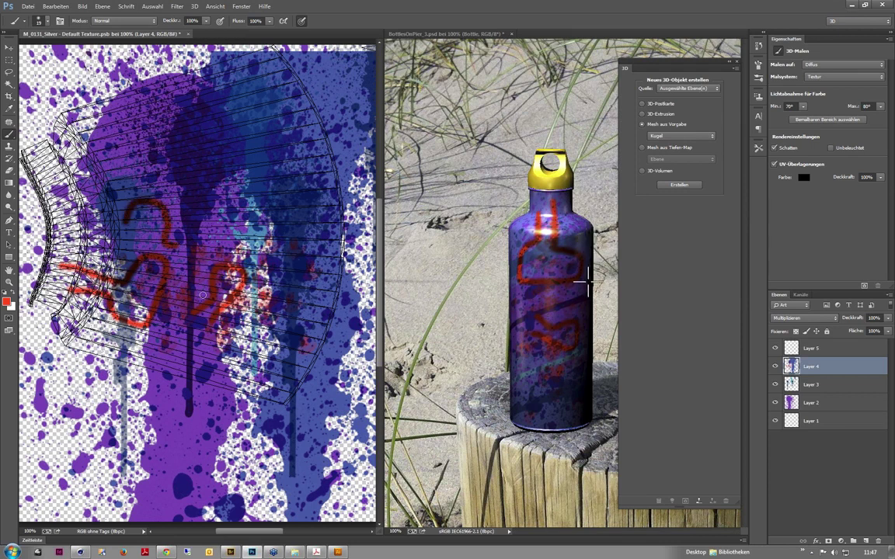
{"action": "mouse_move", "coordinate": [579, 311]}
{"action": "left_mouse_down"}
{"action": "mouse_move", "coordinate": [511, 314]}
{"action": "mouse_move", "coordinate": [512, 418]}
{"action": "mouse_move", "coordinate": [588, 420]}
{"action": "left_mouse_up"}
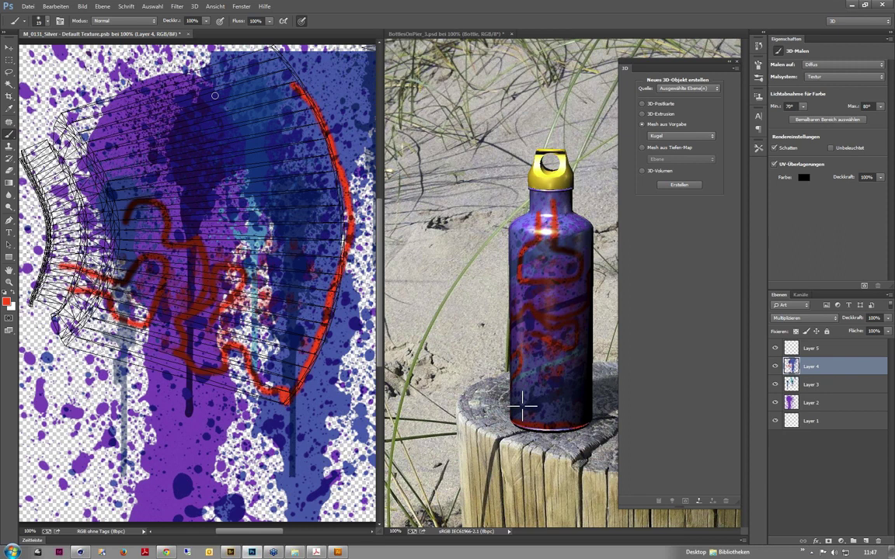
{"action": "mouse_move", "coordinate": [517, 400]}
{"action": "left_mouse_down"}
{"action": "mouse_move", "coordinate": [569, 295]}
{"action": "mouse_move", "coordinate": [539, 282]}
{"action": "mouse_move", "coordinate": [549, 259]}
{"action": "mouse_move", "coordinate": [497, 226]}
{"action": "mouse_move", "coordinate": [519, 277]}
{"action": "left_mouse_up"}
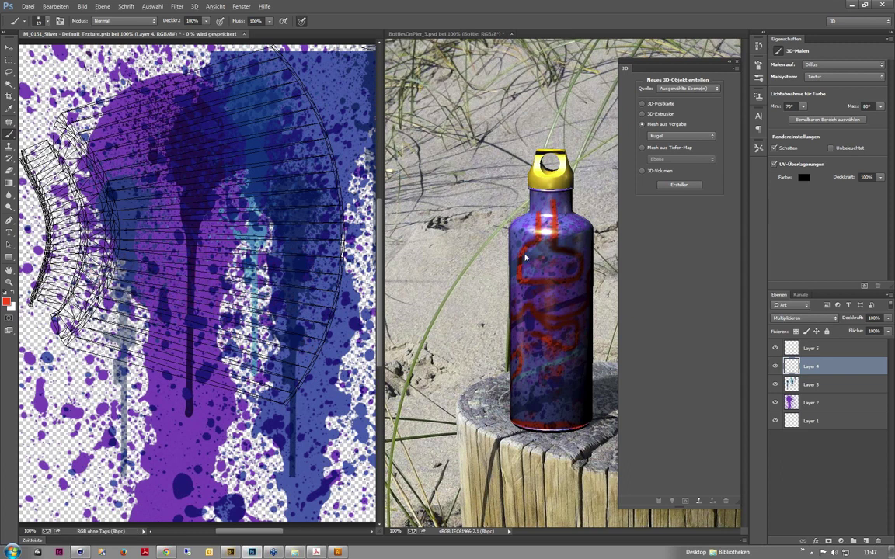
{"action": "left_click", "coordinate": [830, 350]}
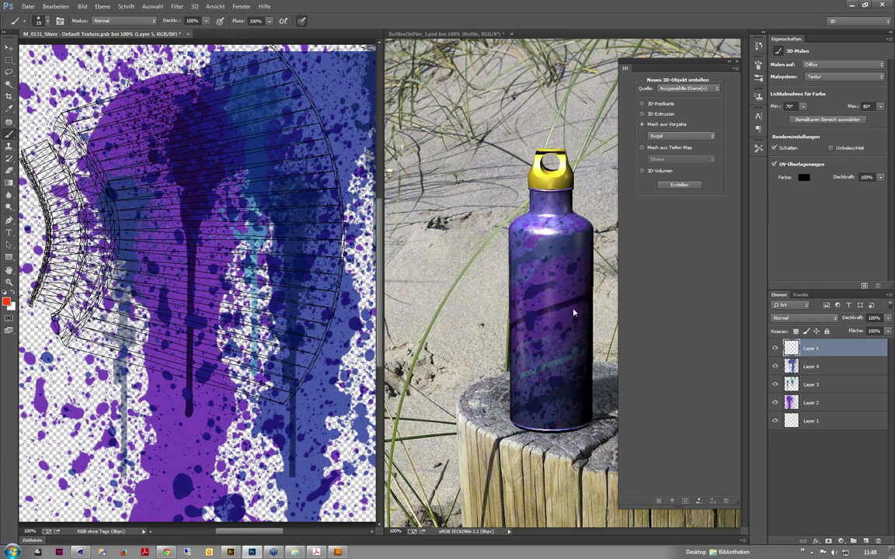
{"action": "left_click", "coordinate": [560, 171]}
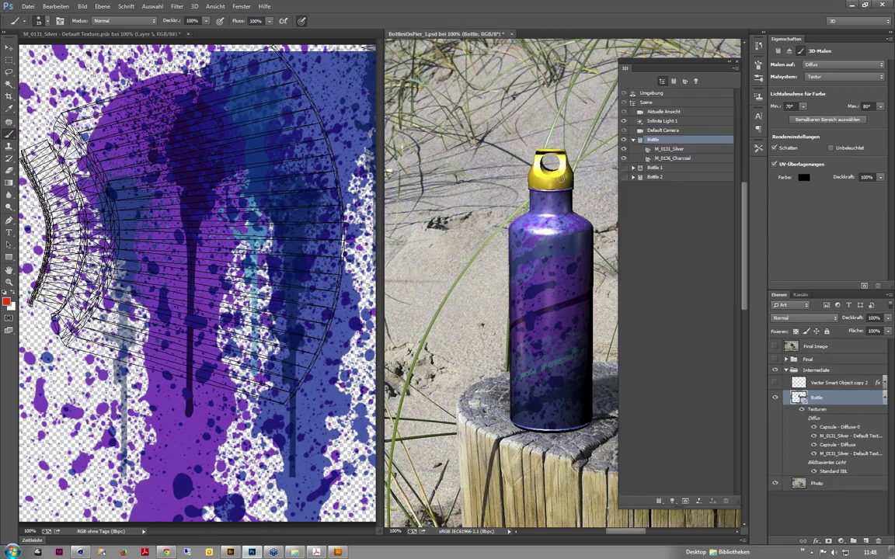
{"action": "left_click_drag", "start_coordinate": [87, 272], "coordinate": [235, 284]}
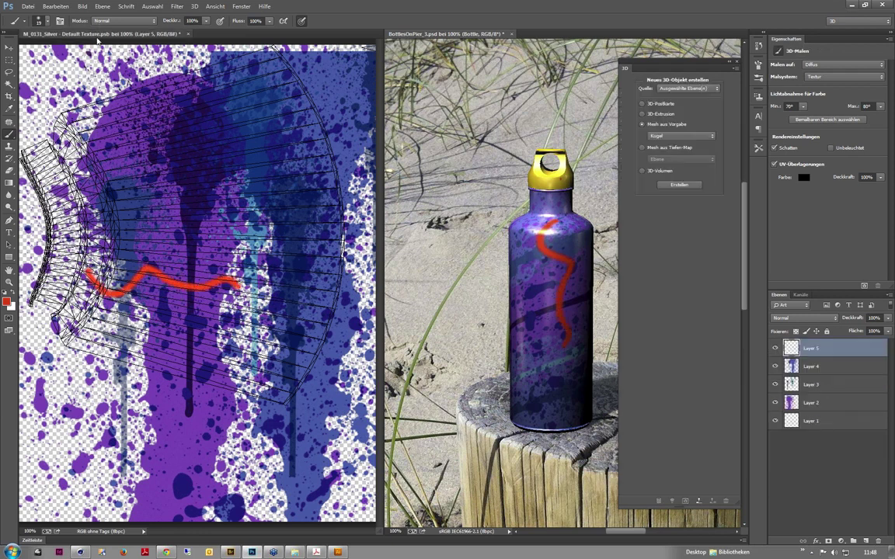
{"action": "left_click", "coordinate": [774, 349]}
{"action": "left_click", "coordinate": [775, 350]}
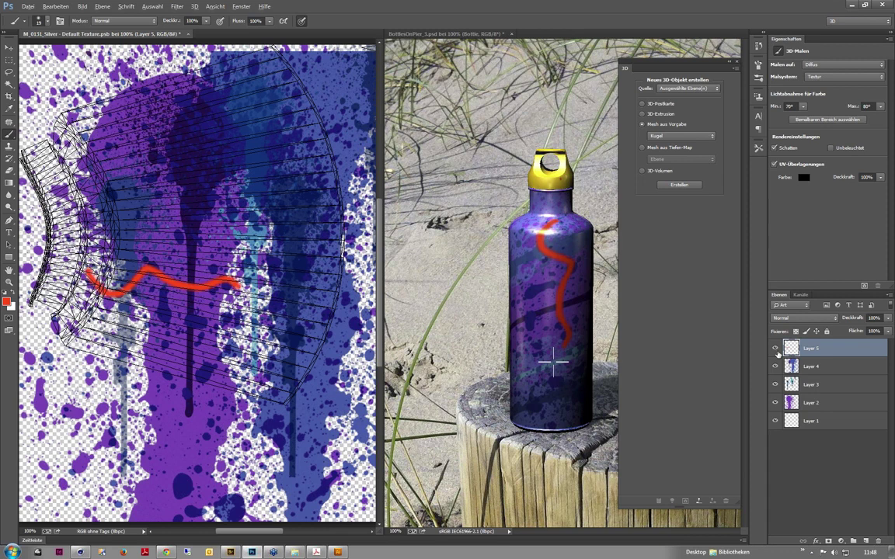
{"action": "left_click", "coordinate": [776, 351]}
{"action": "key", "text": "alt+bracketleft"}
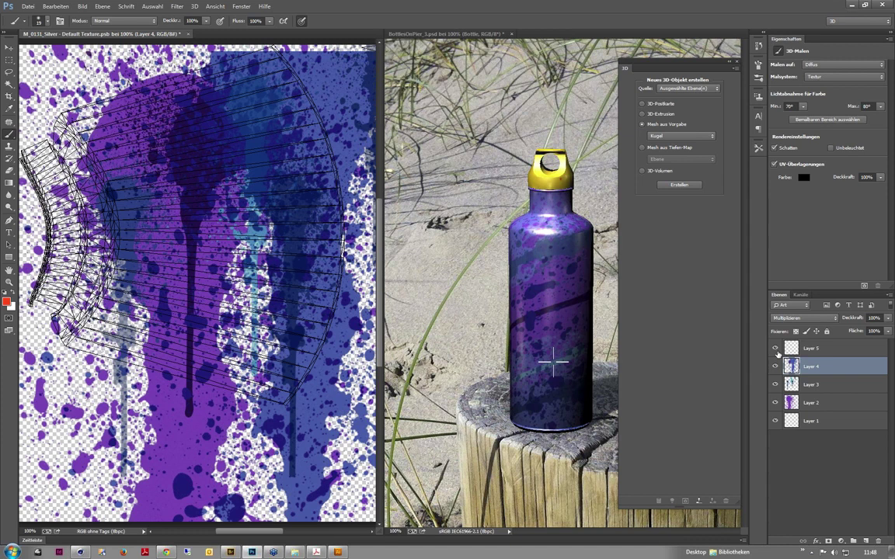
{"action": "left_click", "coordinate": [774, 367]}
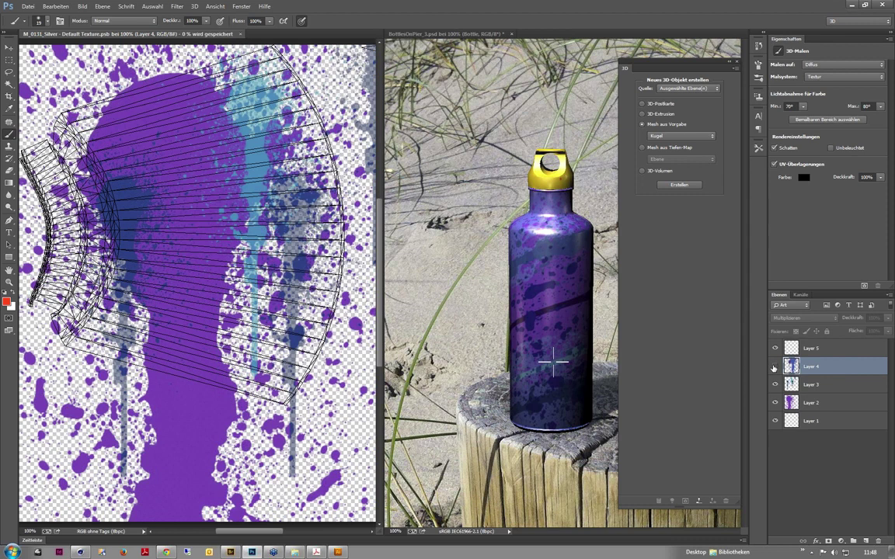
{"action": "left_click", "coordinate": [774, 366]}
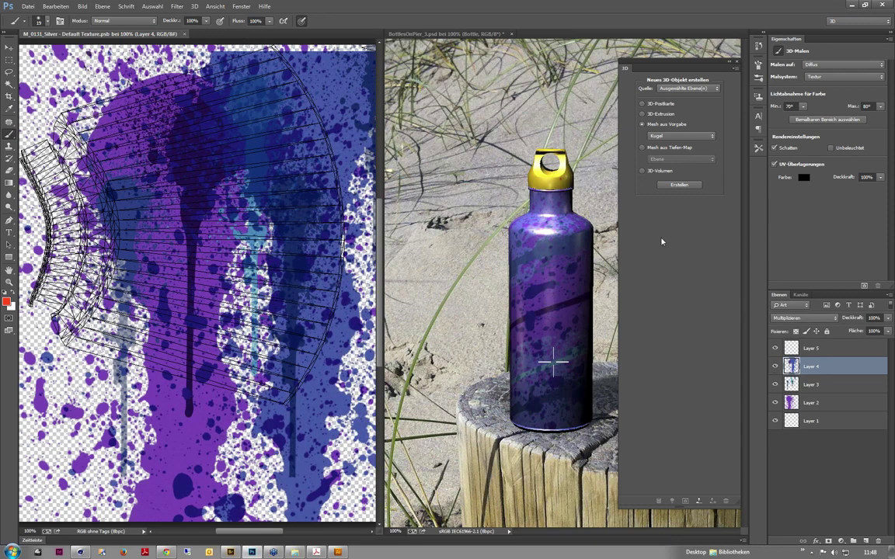
- Show the second bottle and pull the camera back to view all three bottles
{"action": "left_click", "coordinate": [572, 236]}
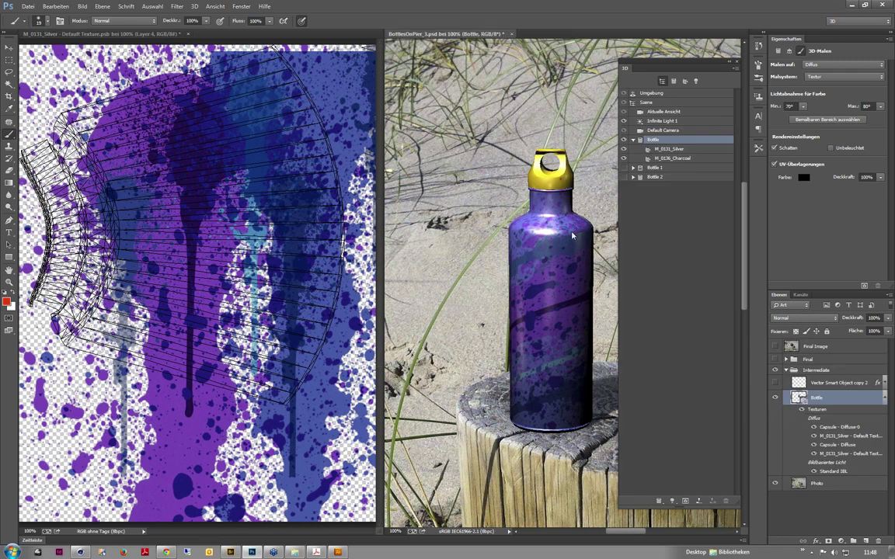
{"action": "left_click", "coordinate": [623, 177]}
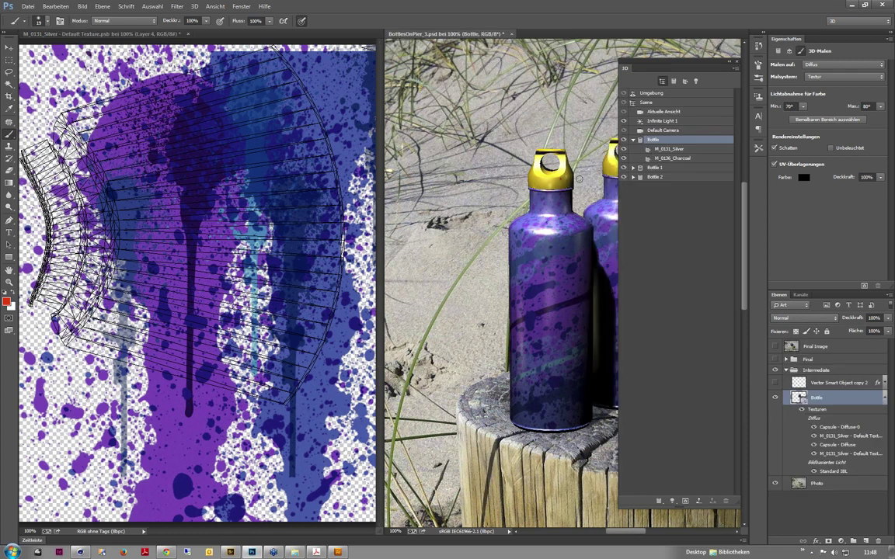
{"action": "left_click_drag", "start_coordinate": [558, 132], "coordinate": [448, 118]}
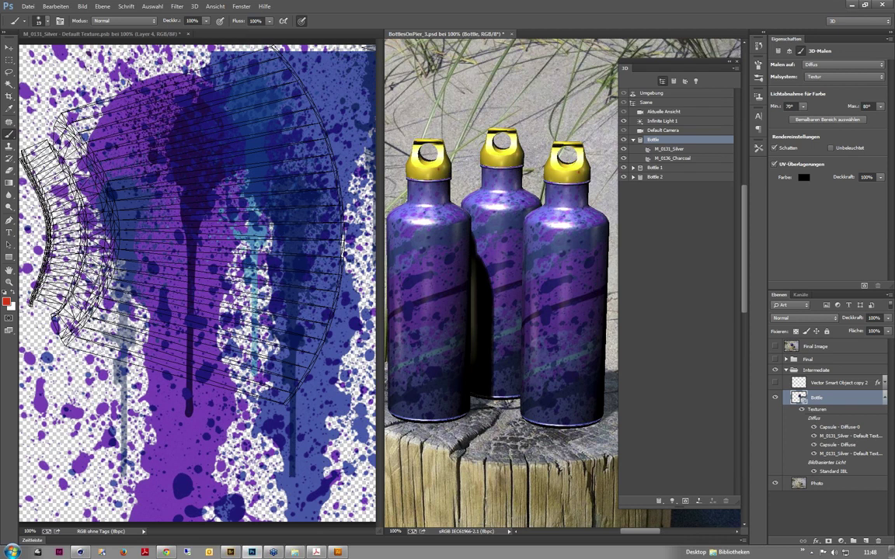
- In the texture, show Layer 4's blue splatter and hide Layer 2's purple splatter
{"action": "left_click", "coordinate": [140, 36]}
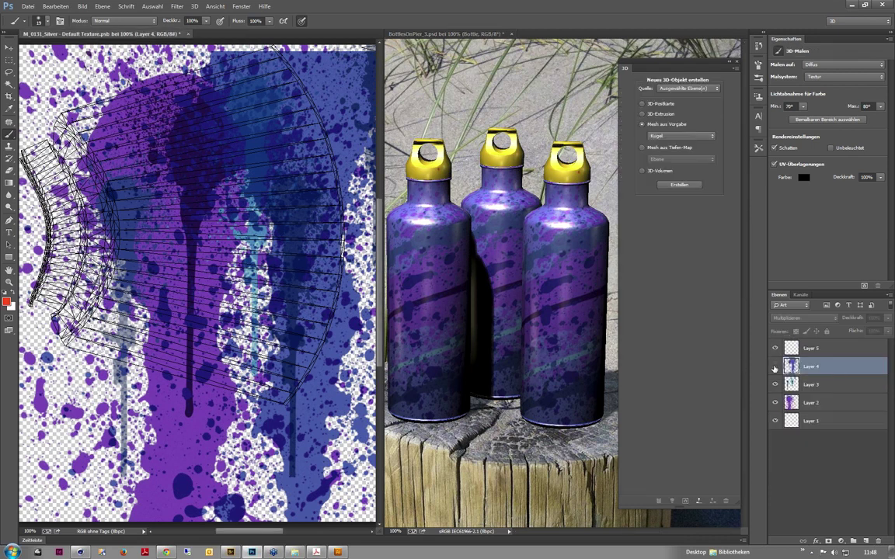
{"action": "left_click", "coordinate": [774, 366]}
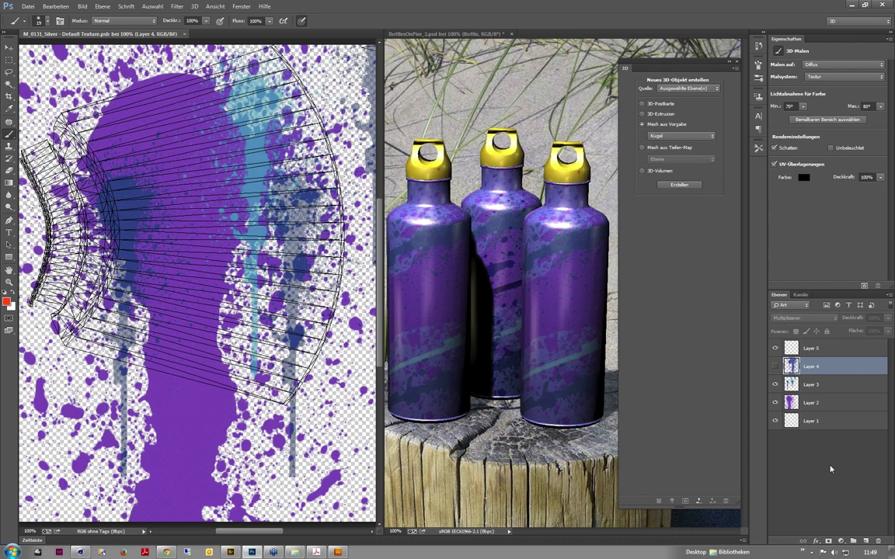
{"action": "left_click", "coordinate": [890, 296]}
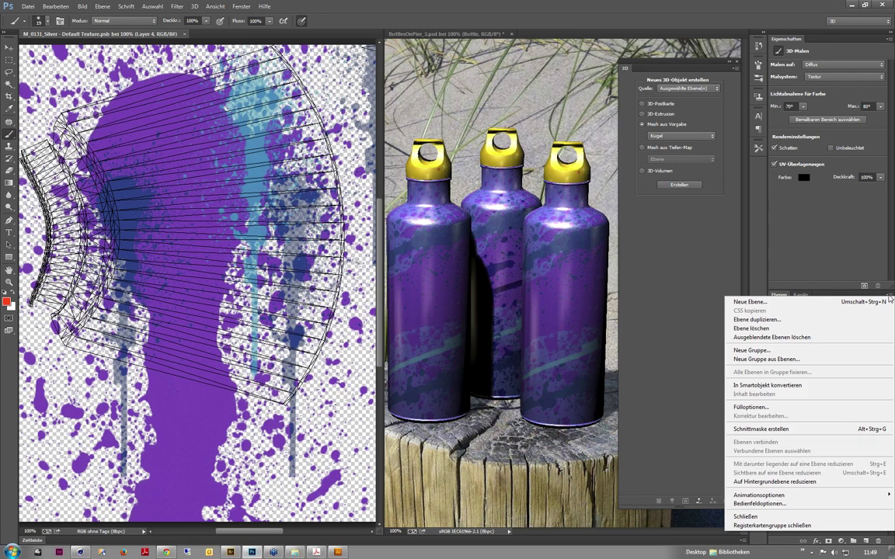
{"action": "left_click", "coordinate": [815, 259]}
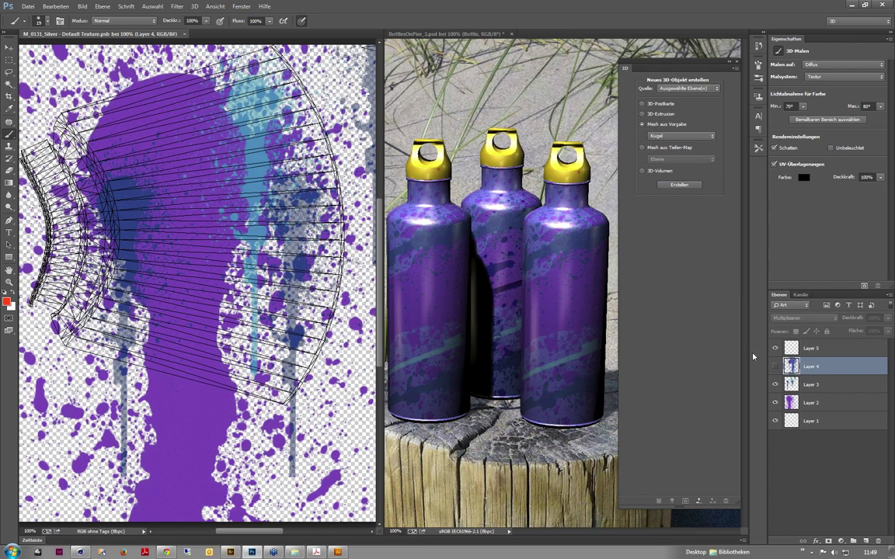
{"action": "left_click", "coordinate": [776, 366]}
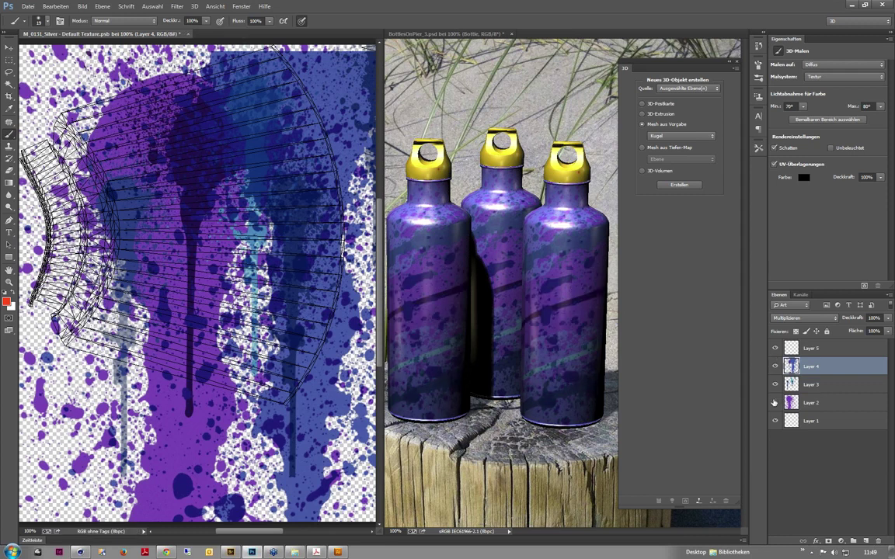
{"action": "left_click", "coordinate": [774, 402]}
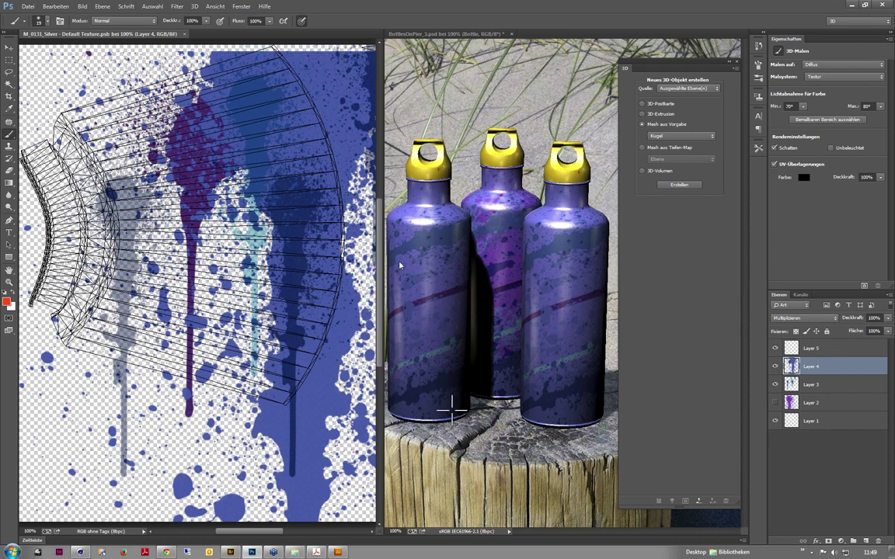
- Set the Bottle's M_0131_Silver diffuse colour to a dusty pink, hue 352°
{"action": "left_click", "coordinate": [449, 315]}
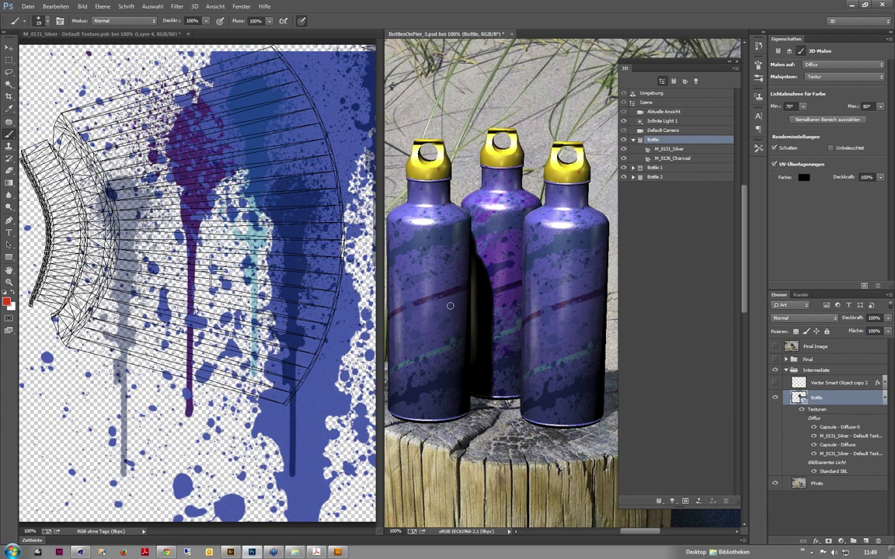
{"action": "left_click", "coordinate": [659, 143]}
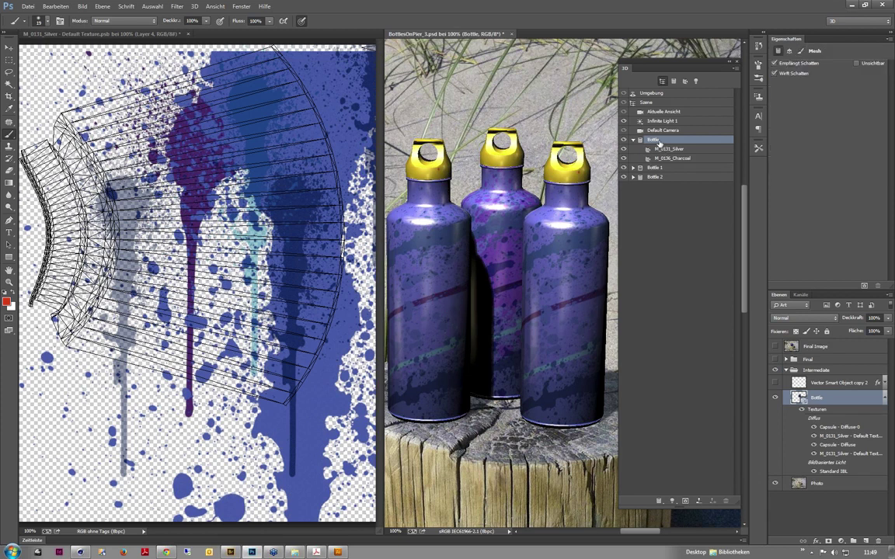
{"action": "left_click", "coordinate": [662, 148]}
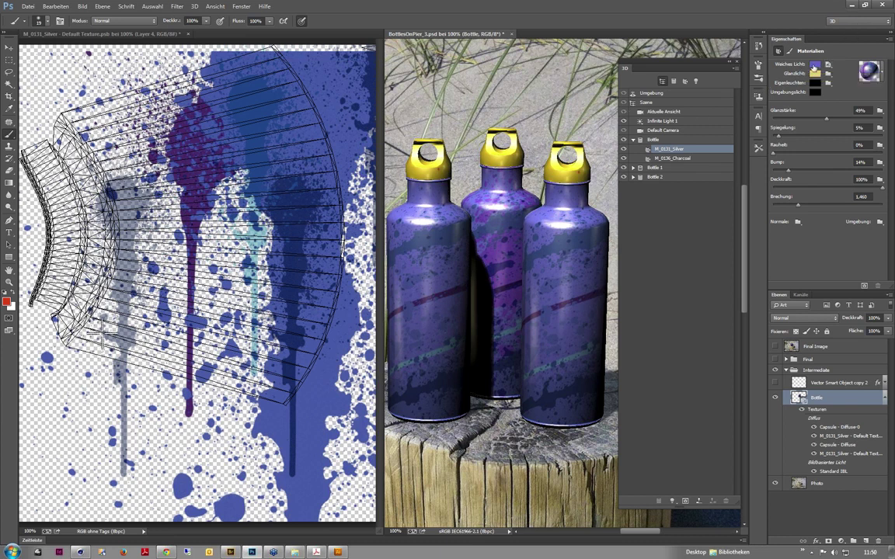
{"action": "left_click", "coordinate": [816, 68]}
{"action": "mouse_move", "coordinate": [714, 222]}
{"action": "left_mouse_down"}
{"action": "mouse_move", "coordinate": [722, 188]}
{"action": "mouse_move", "coordinate": [717, 304]}
{"action": "mouse_move", "coordinate": [721, 185]}
{"action": "left_mouse_up"}
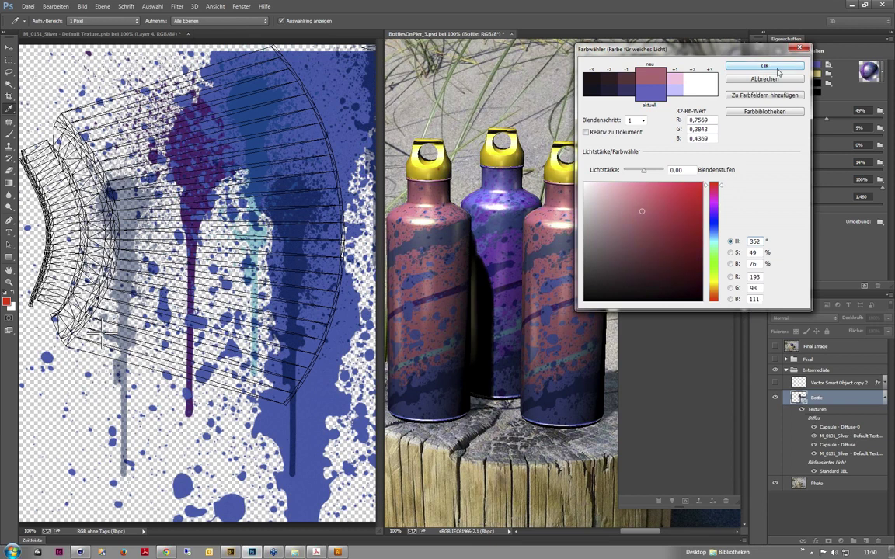
{"action": "left_click", "coordinate": [778, 70]}
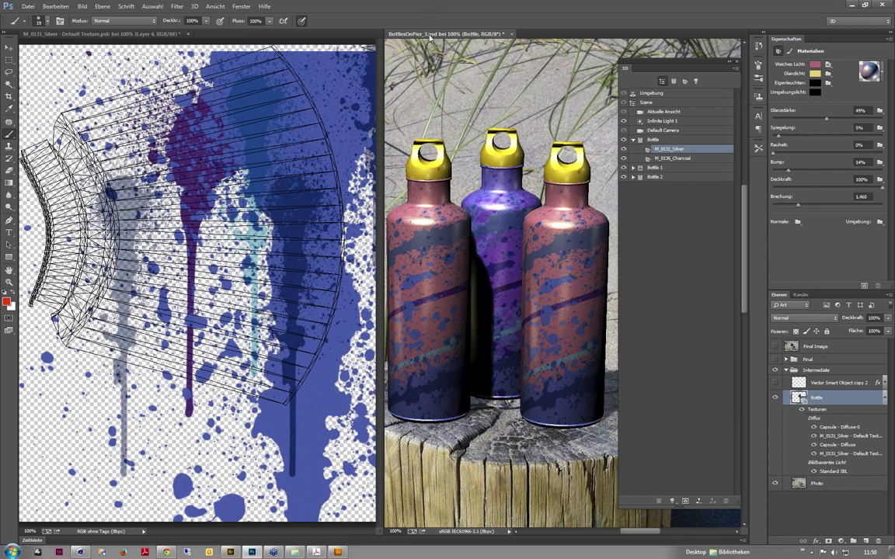
- Save and close the splatter texture document, briefly toggling the P logo layer
{"action": "left_click", "coordinate": [188, 35]}
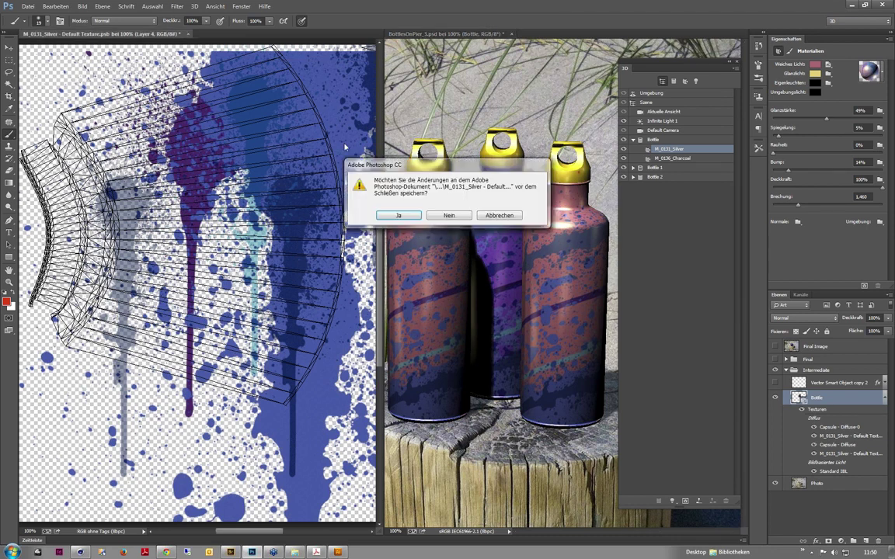
{"action": "left_click", "coordinate": [414, 216]}
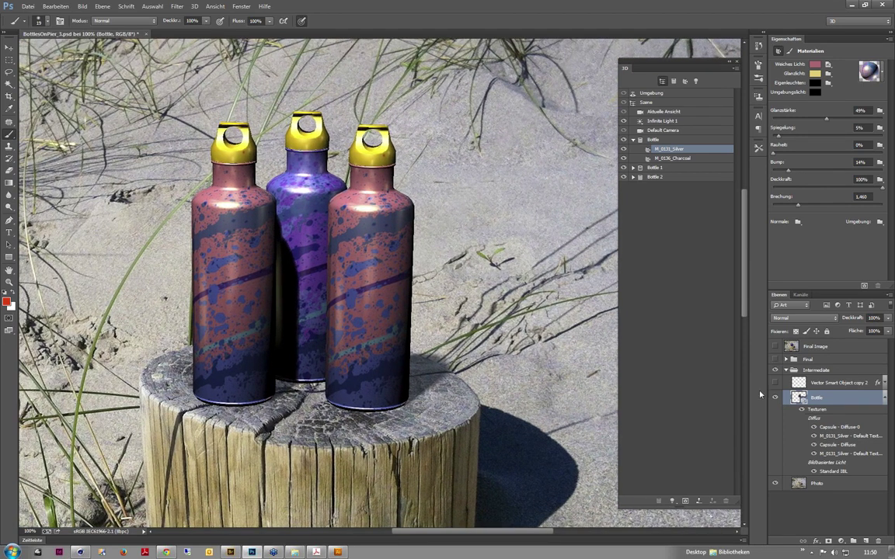
{"action": "left_click", "coordinate": [774, 383]}
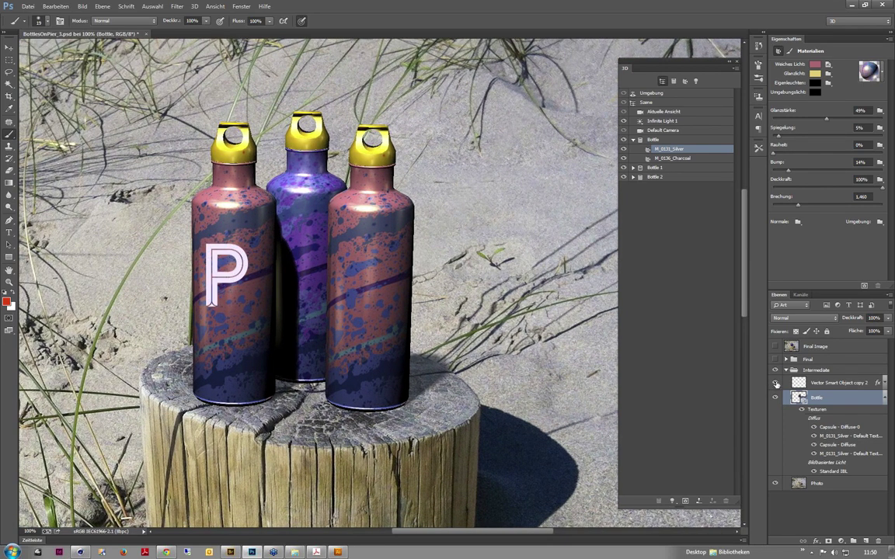
{"action": "left_click", "coordinate": [775, 383]}
{"action": "mouse_move", "coordinate": [230, 552]}
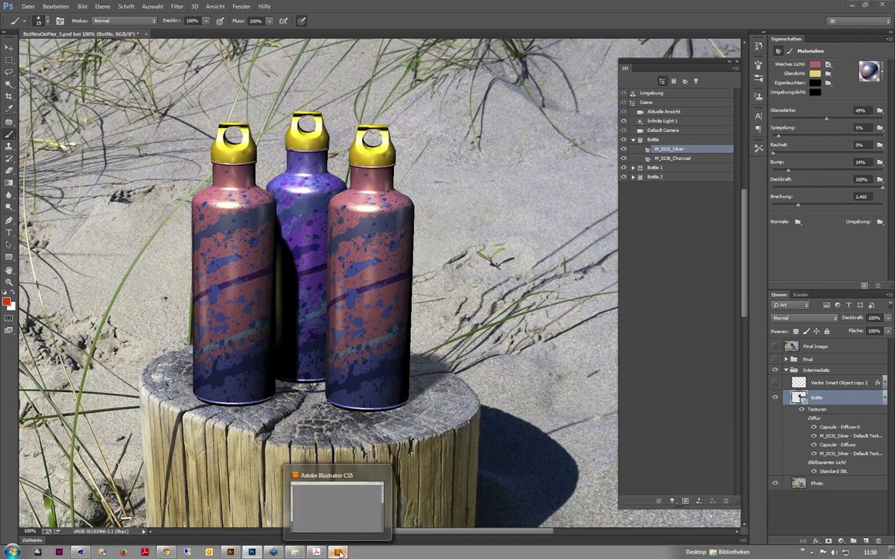
- Bring up Adobe Bridge on the 3D_WaterBottles folder and minimize Illustrator
{"action": "left_click", "coordinate": [338, 552]}
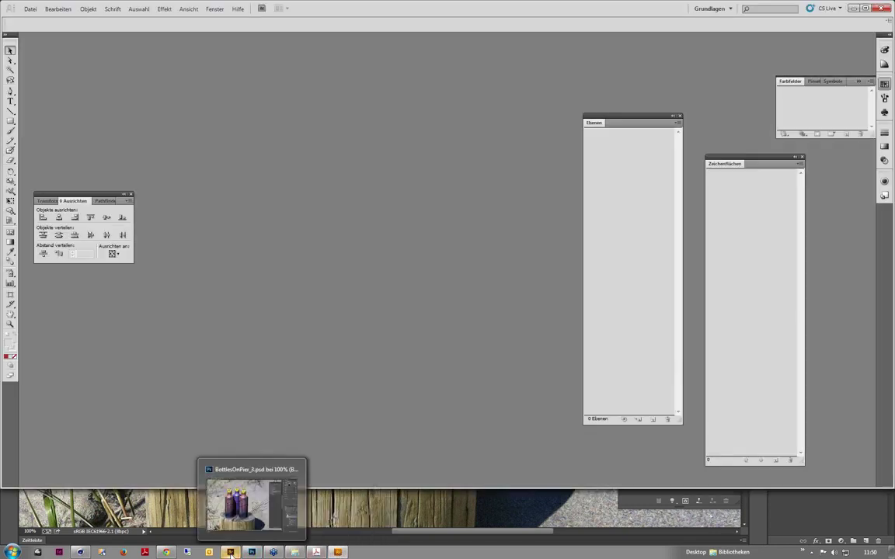
{"action": "left_click", "coordinate": [231, 552]}
{"action": "left_click", "coordinate": [426, 7]}
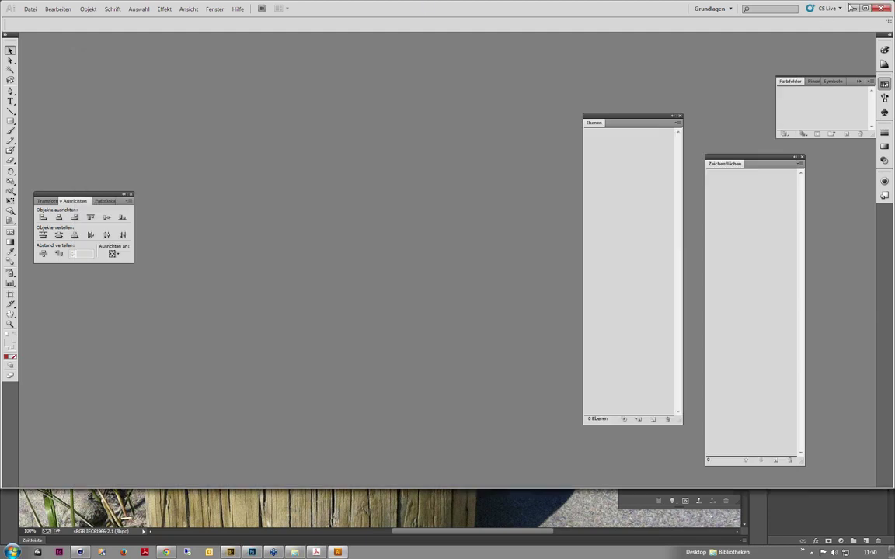
{"action": "left_click", "coordinate": [852, 8]}
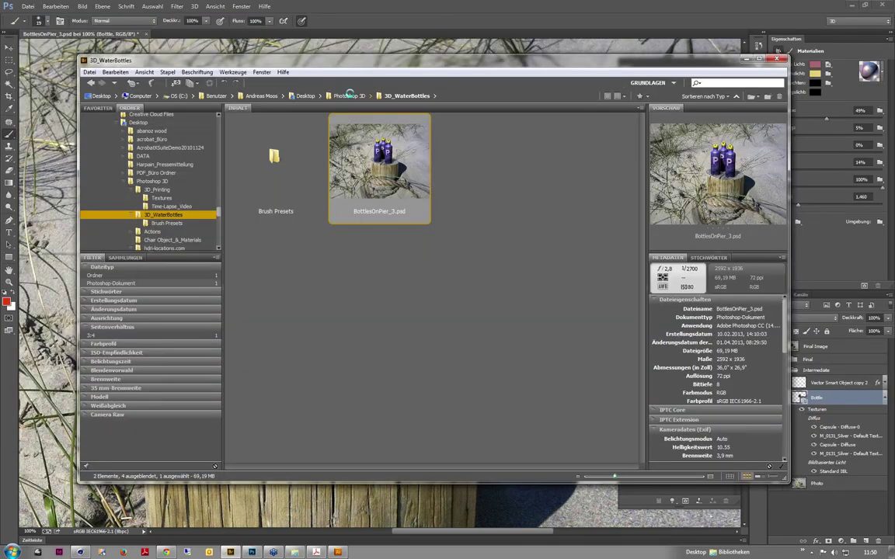
- Drop the xrite logo file from Bridge into the beach scene, then cancel that first placement
{"action": "left_click", "coordinate": [352, 96]}
{"action": "left_click_drag", "start_coordinate": [404, 69], "coordinate": [637, 65]}
{"action": "mouse_move", "coordinate": [715, 404]}
{"action": "left_mouse_down"}
{"action": "mouse_move", "coordinate": [227, 180]}
{"action": "mouse_move", "coordinate": [248, 202]}
{"action": "left_mouse_up"}
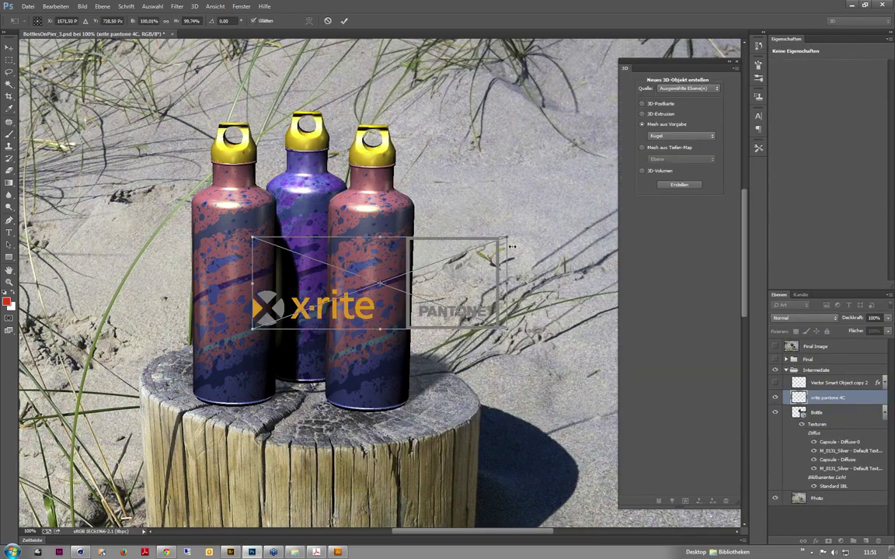
{"action": "left_click_drag", "start_coordinate": [462, 238], "coordinate": [477, 226]}
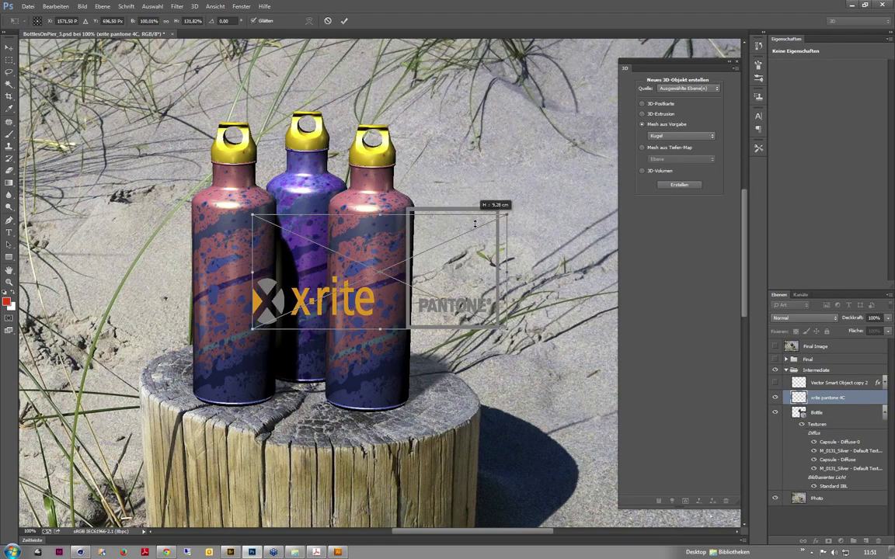
{"action": "key", "text": "Escape"}
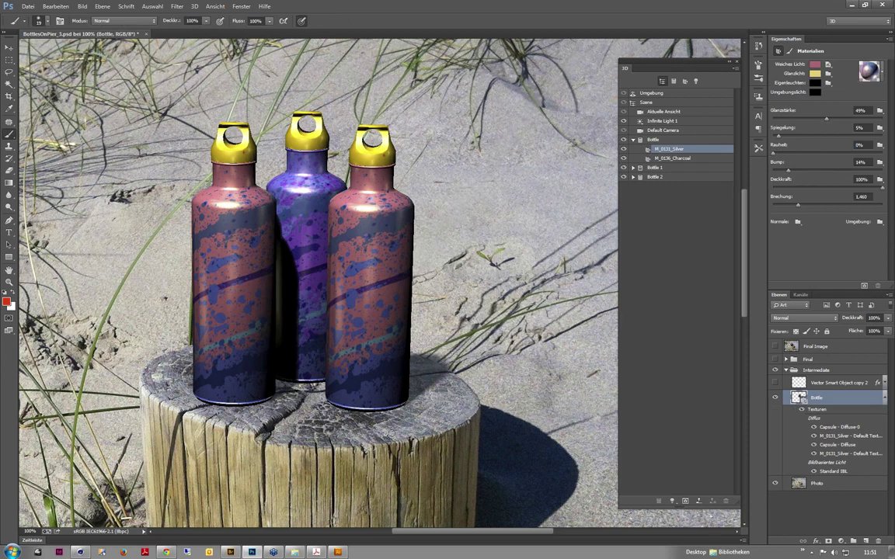
- Place the xrite logo rotated -90°, scaled to about 90%, over the left bottle
{"action": "left_click", "coordinate": [276, 552]}
{"action": "left_click_drag", "start_coordinate": [715, 396], "coordinate": [244, 233]}
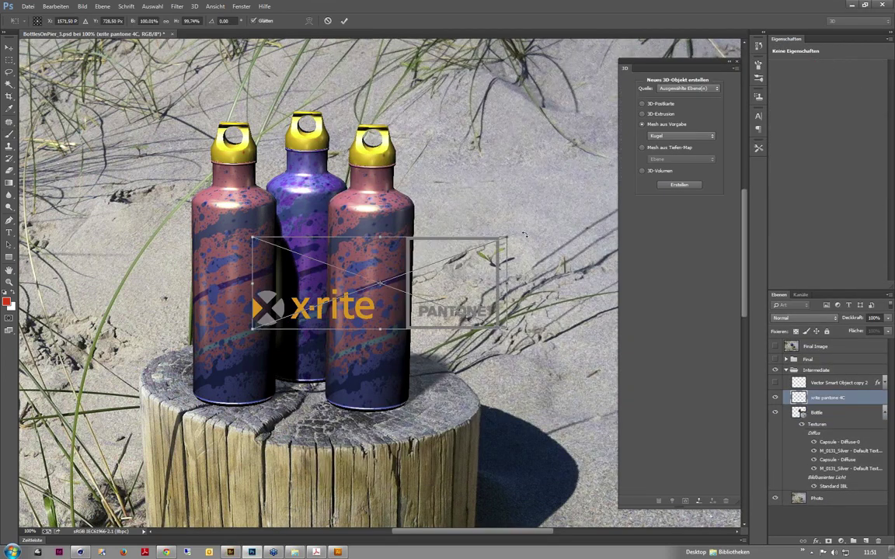
{"action": "left_click_drag", "start_coordinate": [490, 217], "coordinate": [426, 172]}
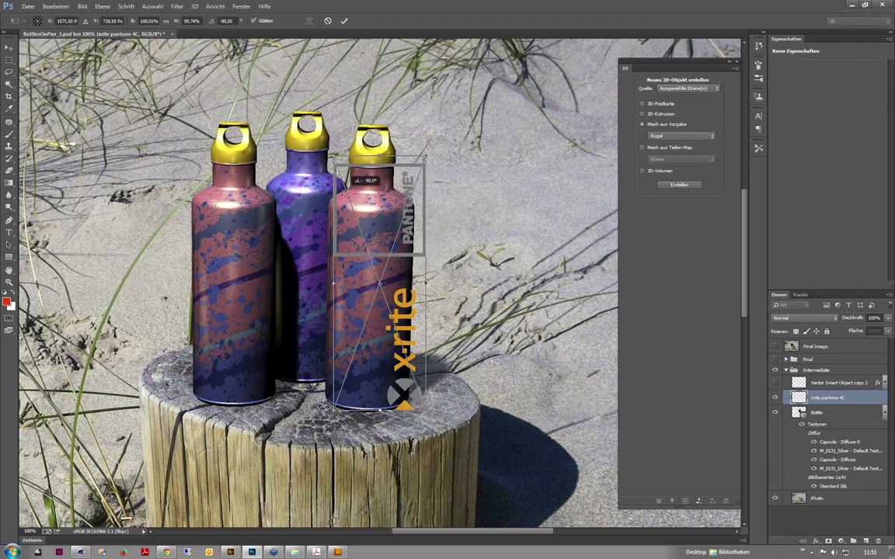
{"action": "left_click_drag", "start_coordinate": [424, 166], "coordinate": [388, 257]}
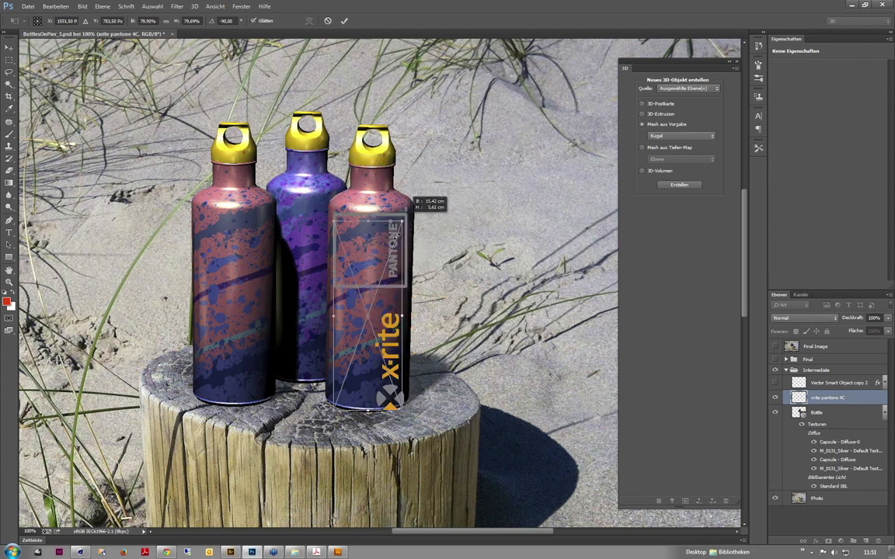
{"action": "mouse_move", "coordinate": [385, 354]}
{"action": "left_mouse_down"}
{"action": "mouse_move", "coordinate": [256, 322]}
{"action": "mouse_move", "coordinate": [251, 313]}
{"action": "left_mouse_up"}
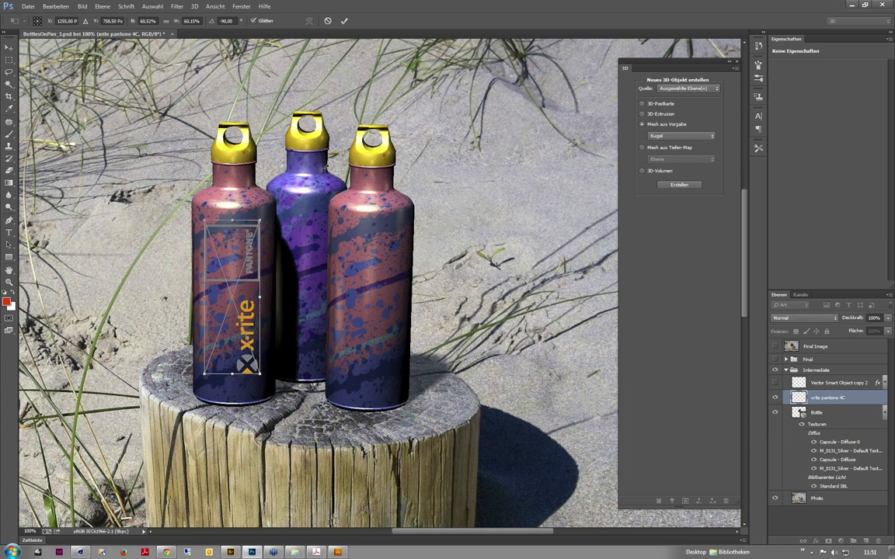
{"action": "left_click_drag", "start_coordinate": [261, 221], "coordinate": [286, 210]}
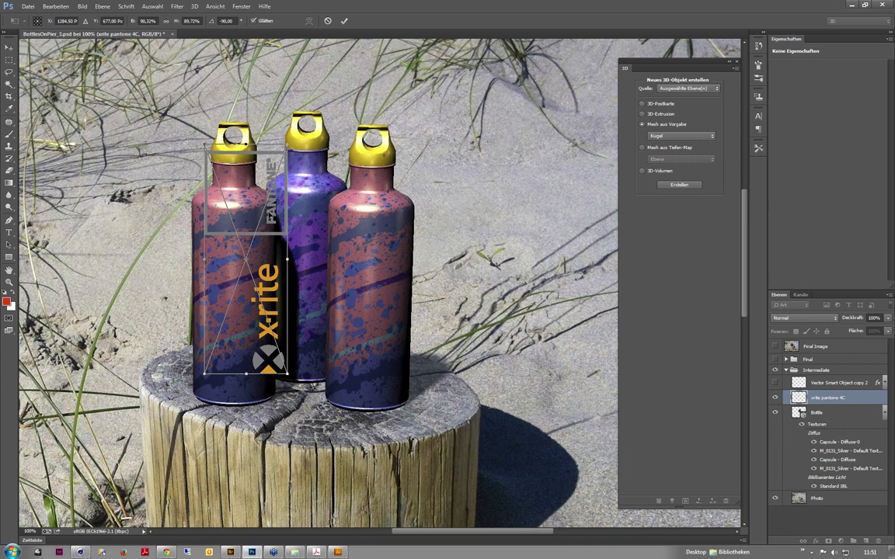
{"action": "key", "text": "Return"}
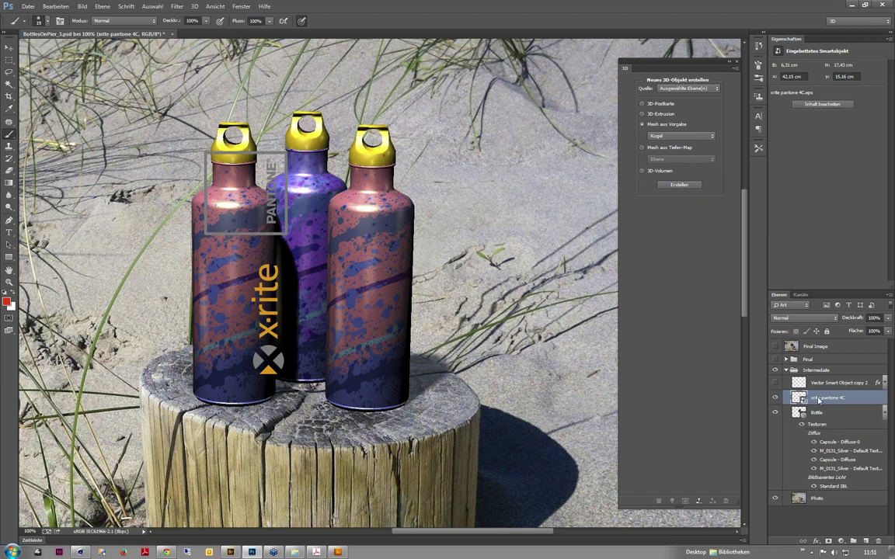
- Rasterize the logo layer and erase the PANTONE box graphic from it
{"action": "right_click", "coordinate": [818, 400]}
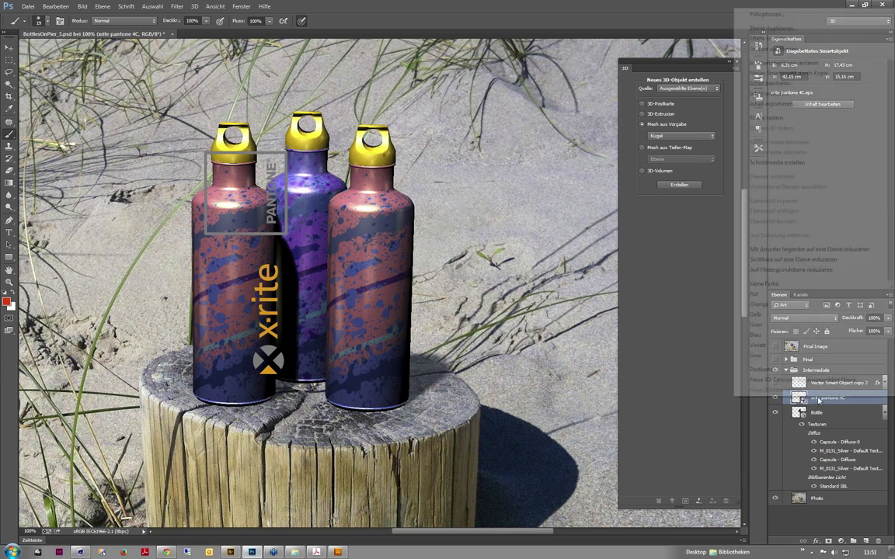
{"action": "left_click", "coordinate": [790, 120]}
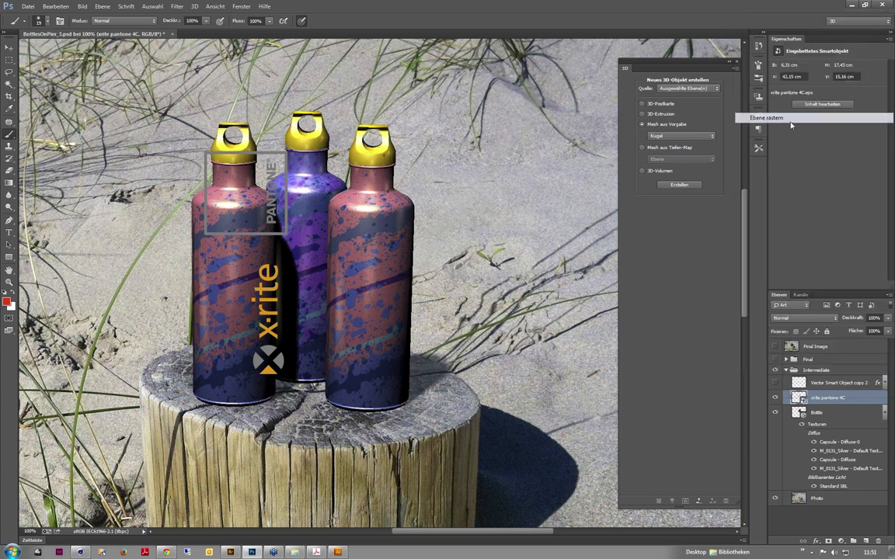
{"action": "key", "text": "m"}
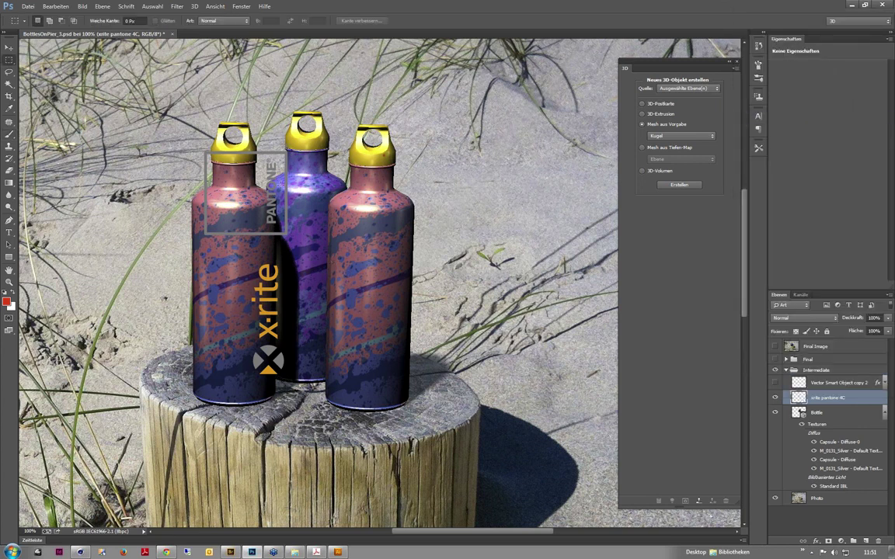
{"action": "left_click_drag", "start_coordinate": [179, 127], "coordinate": [327, 246]}
{"action": "key", "text": "Delete"}
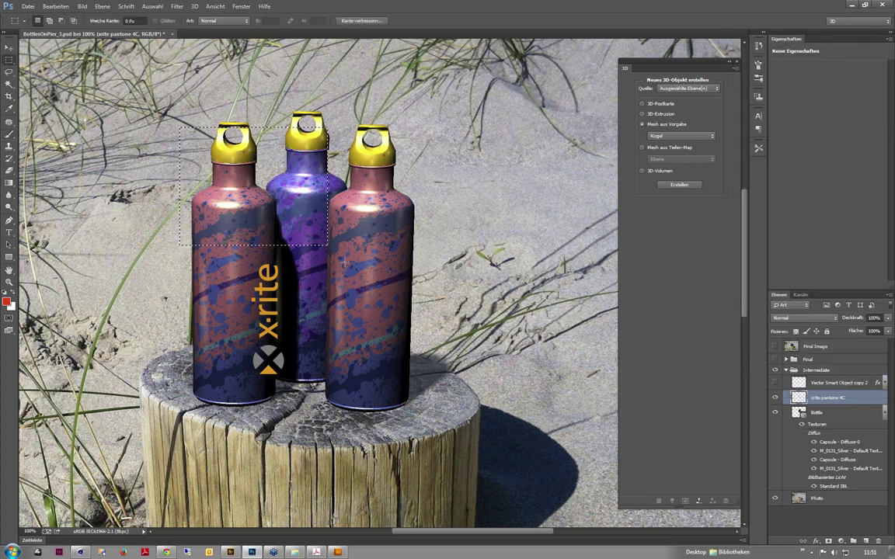
{"action": "key", "text": "ctrl+d"}
- Position the x-rite logo on the left bottle and merge it down into the layer below
{"action": "key", "text": "v"}
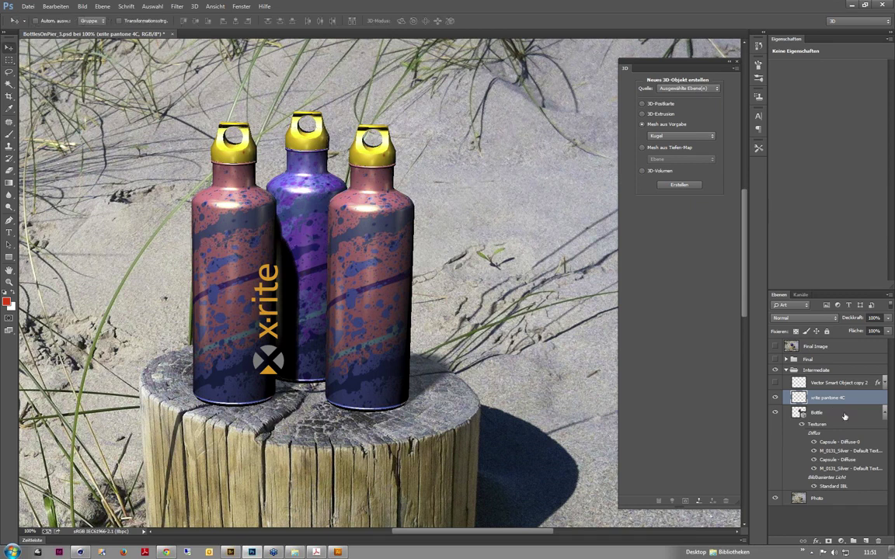
{"action": "key", "text": "shift+Left"}
{"action": "key", "text": "shift+Left"}
{"action": "key", "text": "shift+Up"}
{"action": "key", "text": "shift+Left"}
{"action": "key", "text": "shift+Left"}
{"action": "key", "text": "shift+Up"}
{"action": "key", "text": "shift+Up"}
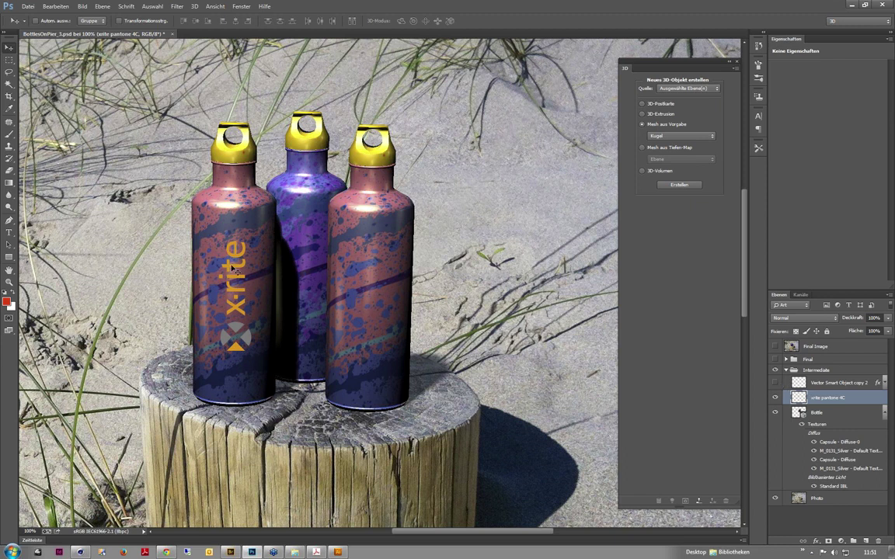
{"action": "left_click_drag", "start_coordinate": [280, 270], "coordinate": [352, 257]}
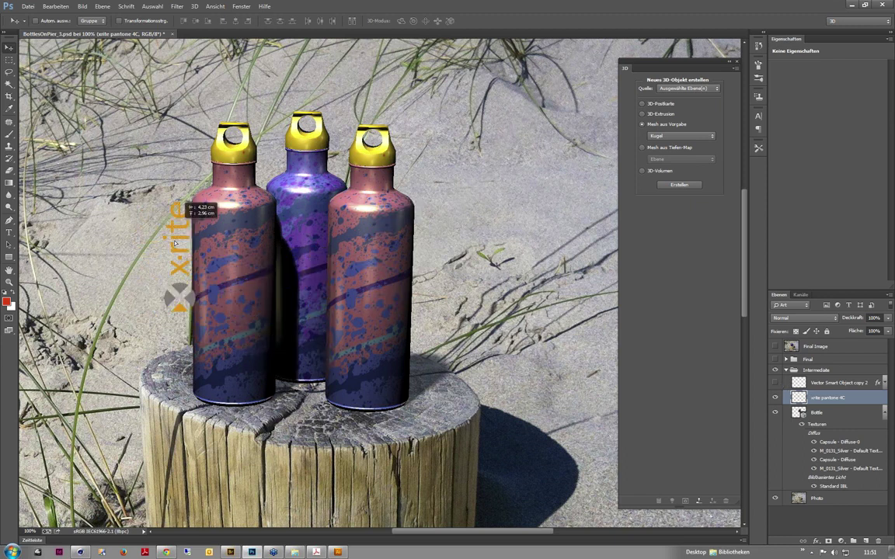
{"action": "left_click_drag", "start_coordinate": [351, 256], "coordinate": [234, 269]}
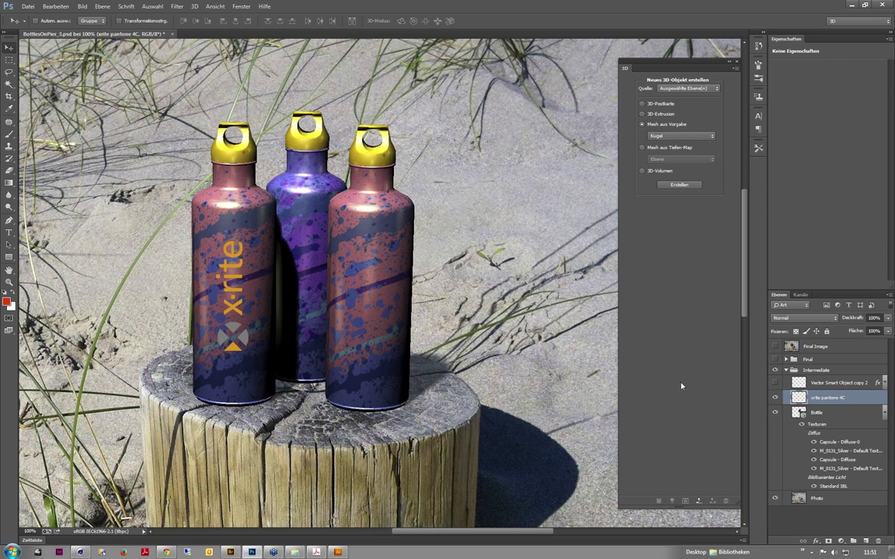
{"action": "left_click", "coordinate": [889, 295]}
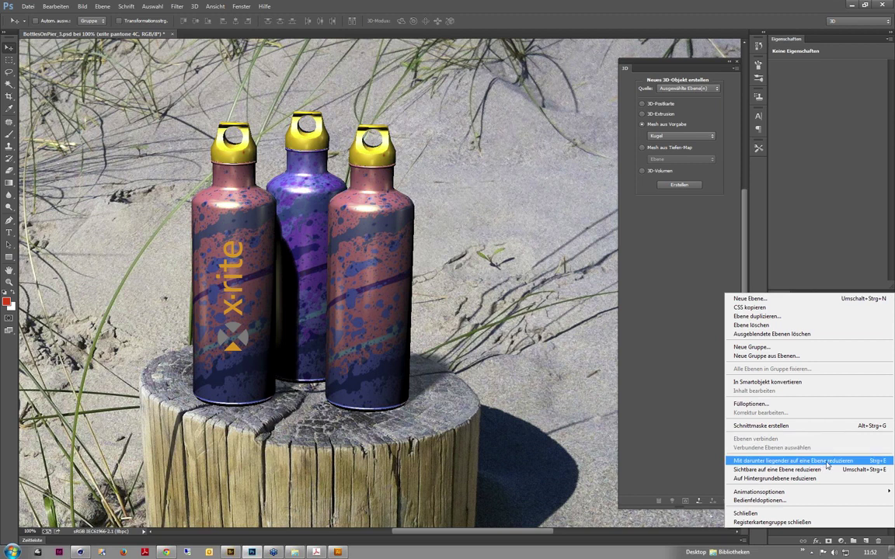
{"action": "left_click", "coordinate": [827, 463]}
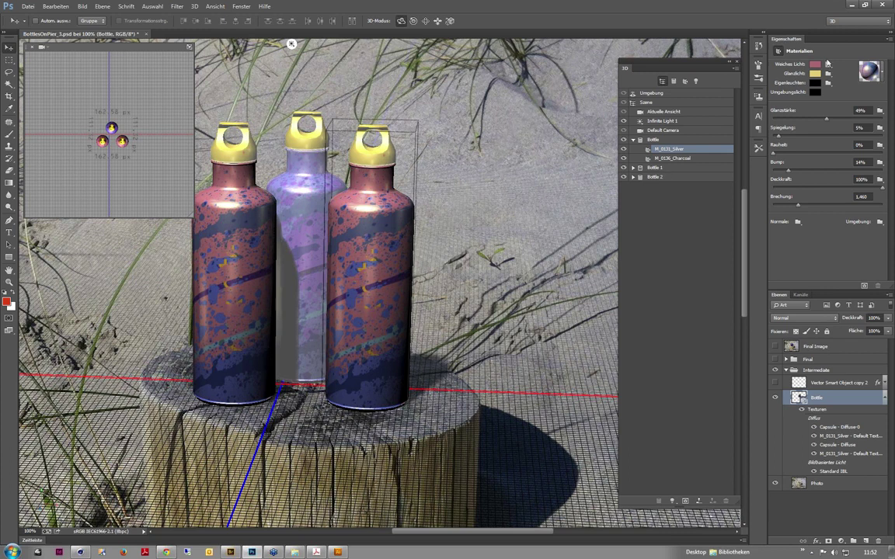
- Edit the diffuse texture, toggling Layer 4's blue splatter, and save it back to the bottle
{"action": "left_click", "coordinate": [828, 64]}
{"action": "left_click", "coordinate": [824, 75]}
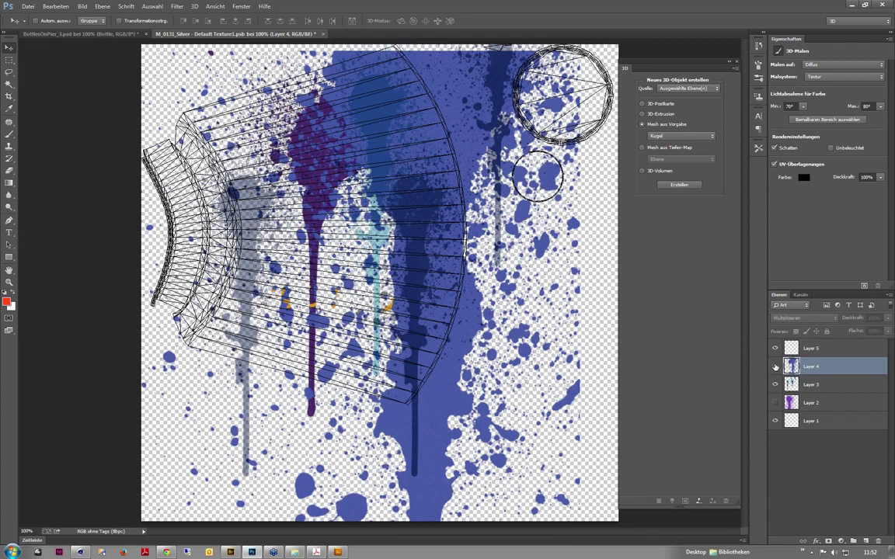
{"action": "left_click", "coordinate": [774, 367]}
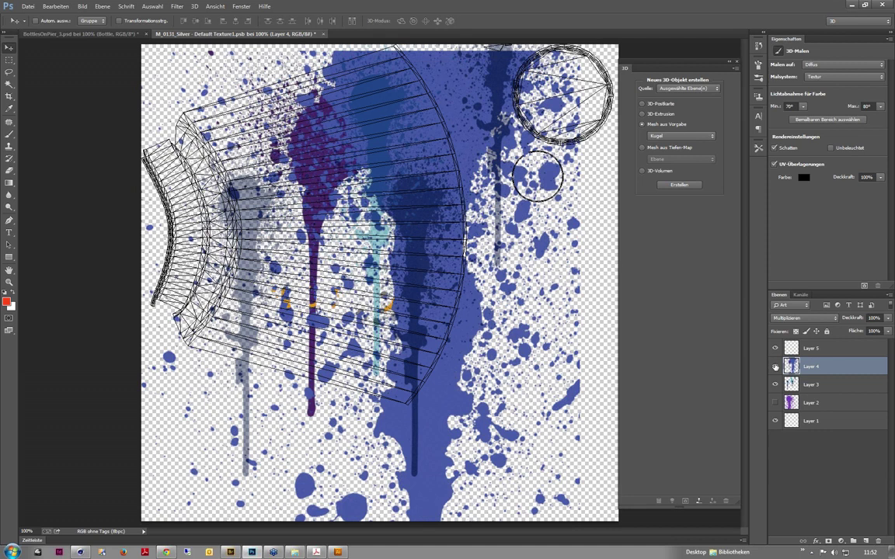
{"action": "left_click", "coordinate": [792, 349]}
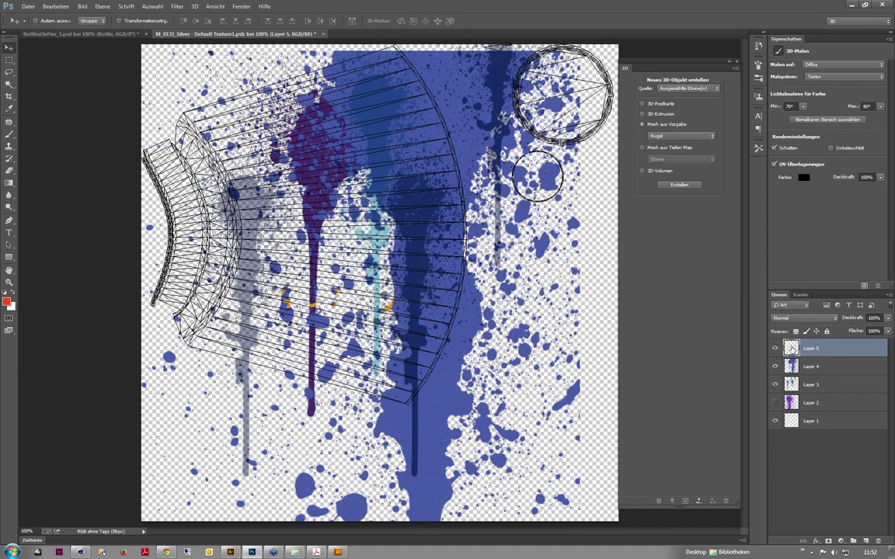
{"action": "key", "text": "ctrl+w"}
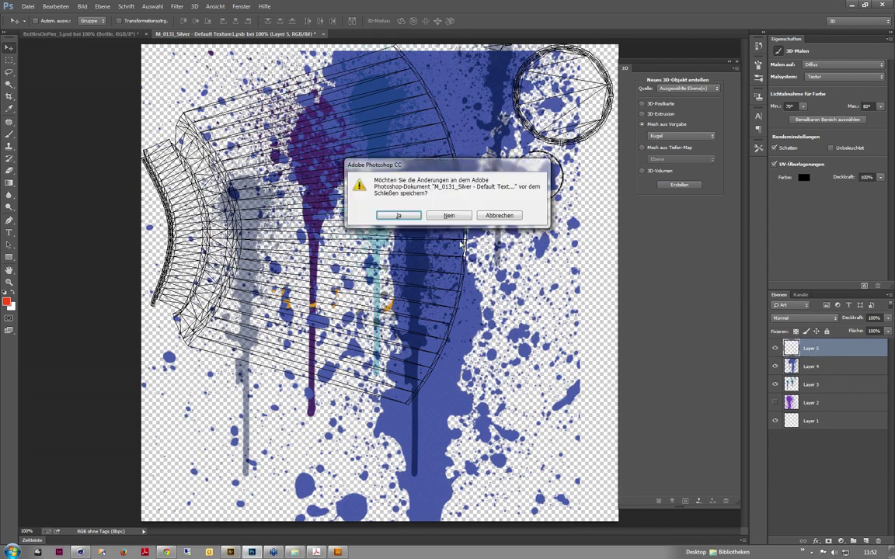
{"action": "left_click", "coordinate": [410, 216]}
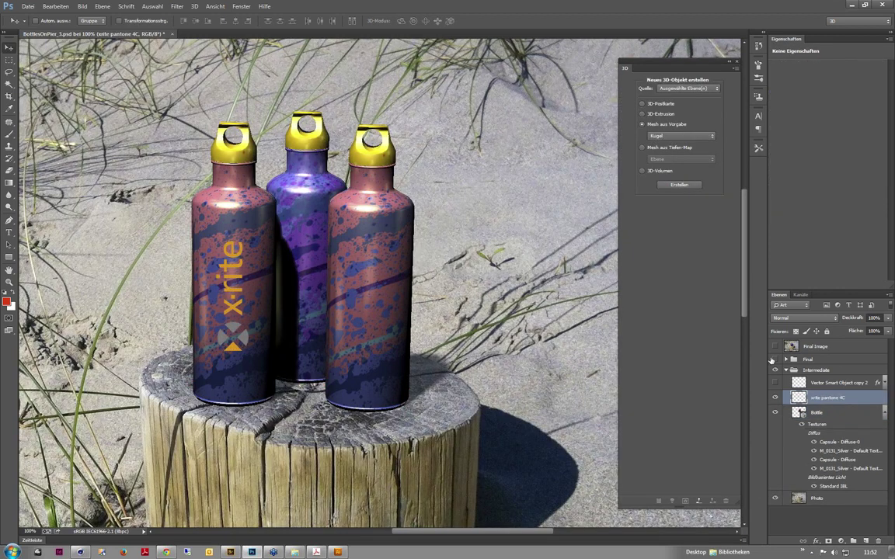
- Hide the x-rite logo, check Layer 2's purple splatter in the bottle texture, then return to the scene
{"action": "left_click", "coordinate": [775, 398]}
{"action": "left_click", "coordinate": [825, 417]}
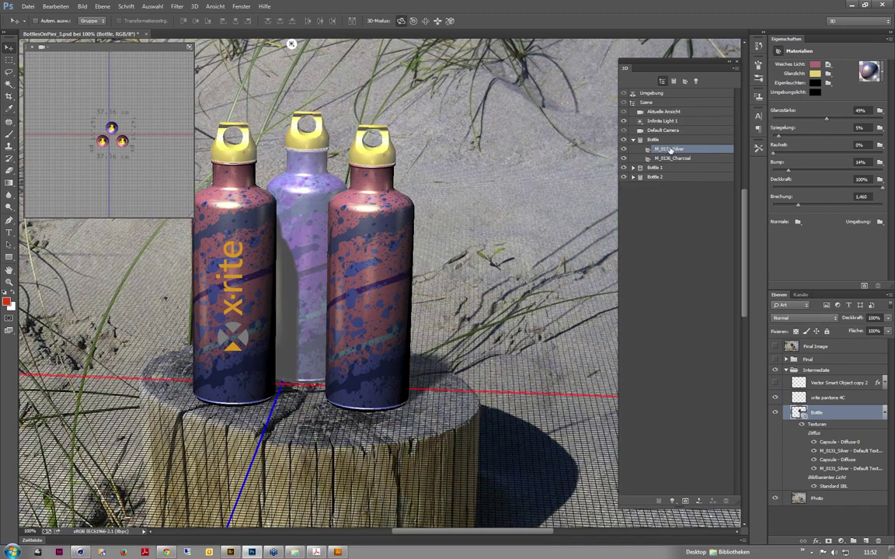
{"action": "left_click", "coordinate": [827, 73]}
{"action": "left_click", "coordinate": [826, 76]}
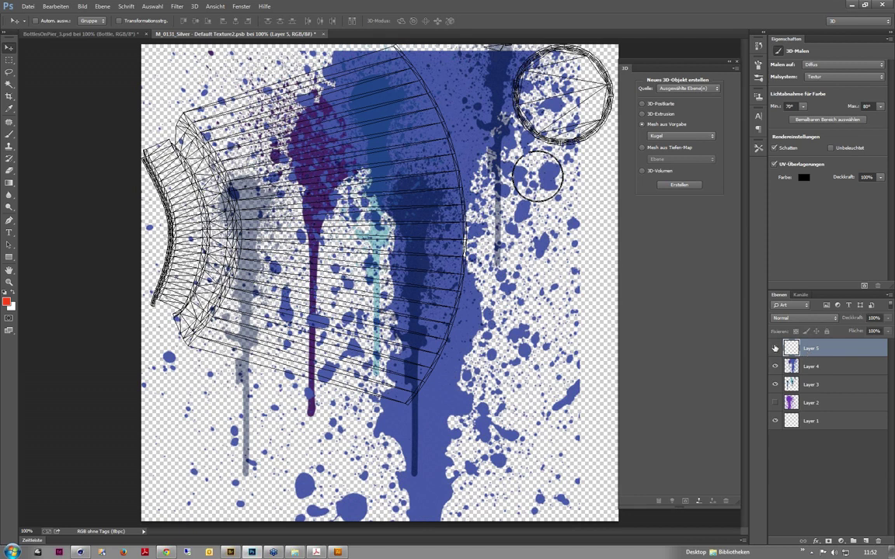
{"action": "left_click", "coordinate": [775, 403]}
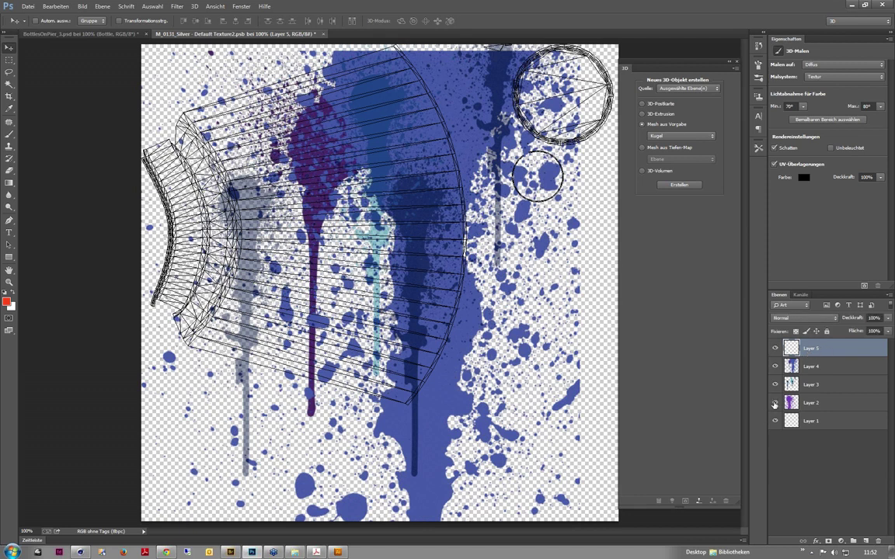
{"action": "left_click", "coordinate": [774, 403]}
{"action": "key", "text": "ctrl+w"}
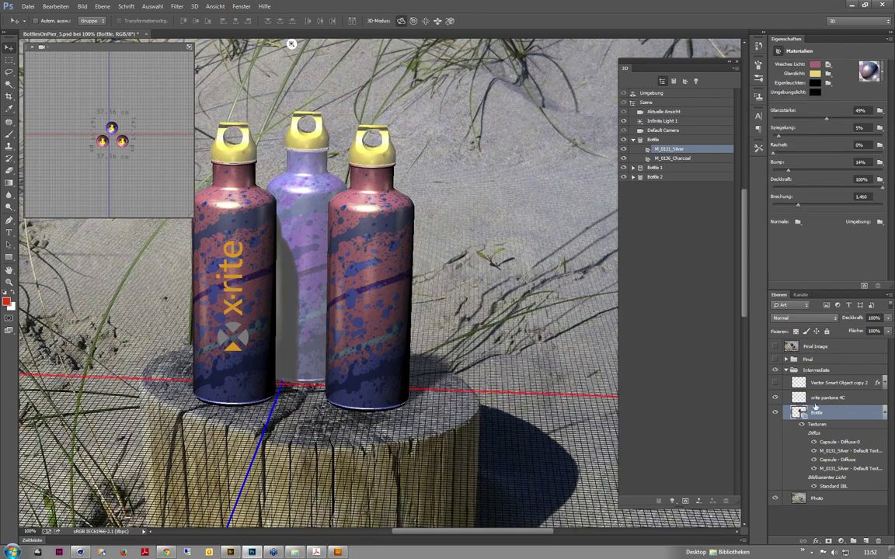
{"action": "left_click", "coordinate": [826, 400]}
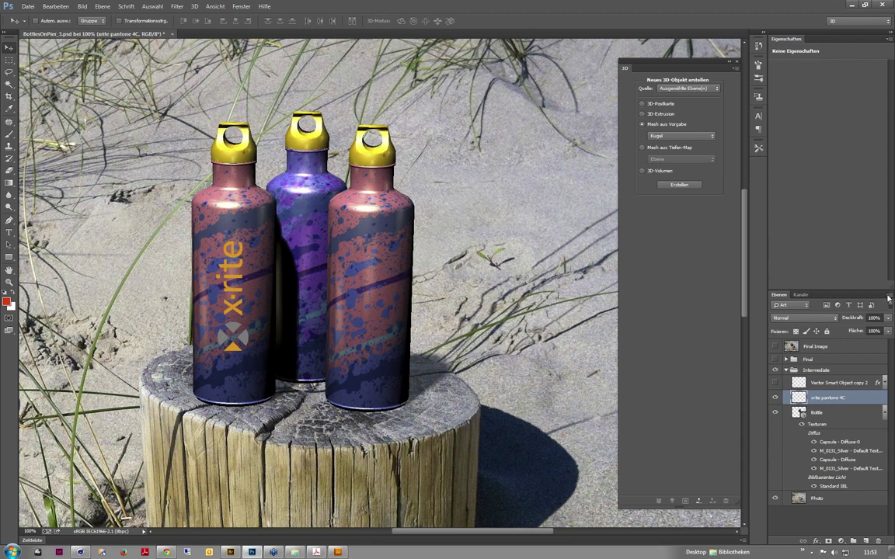
- Merge the logo layer down and turn on Layer 2's purple splatter in the diffuse texture
{"action": "right_click", "coordinate": [826, 400]}
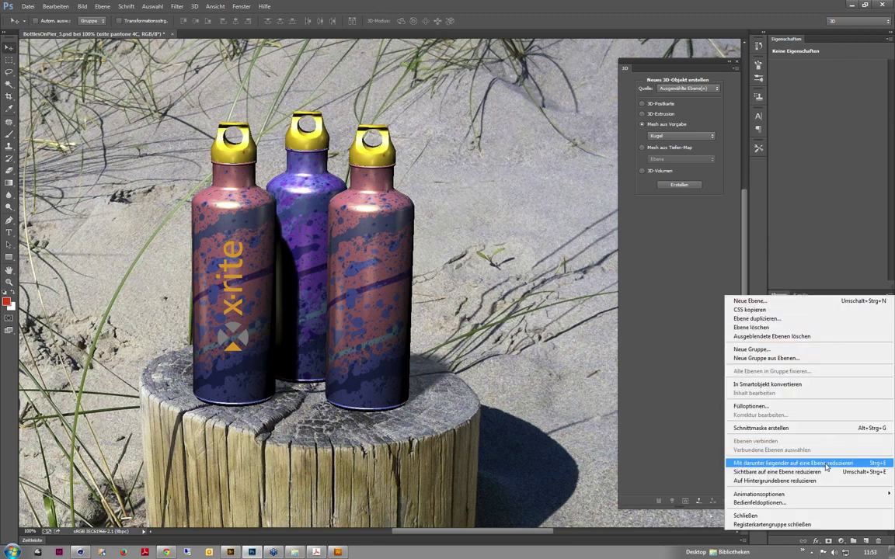
{"action": "left_click", "coordinate": [826, 464]}
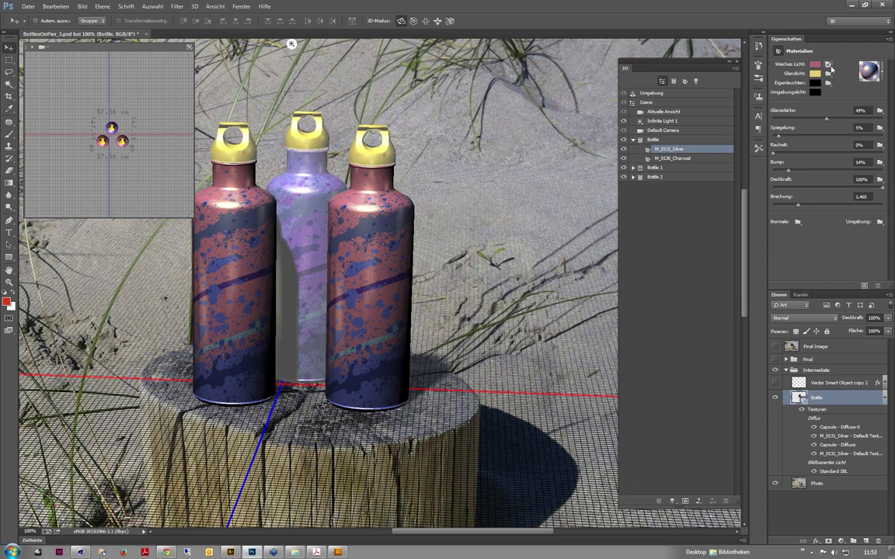
{"action": "left_click", "coordinate": [827, 64]}
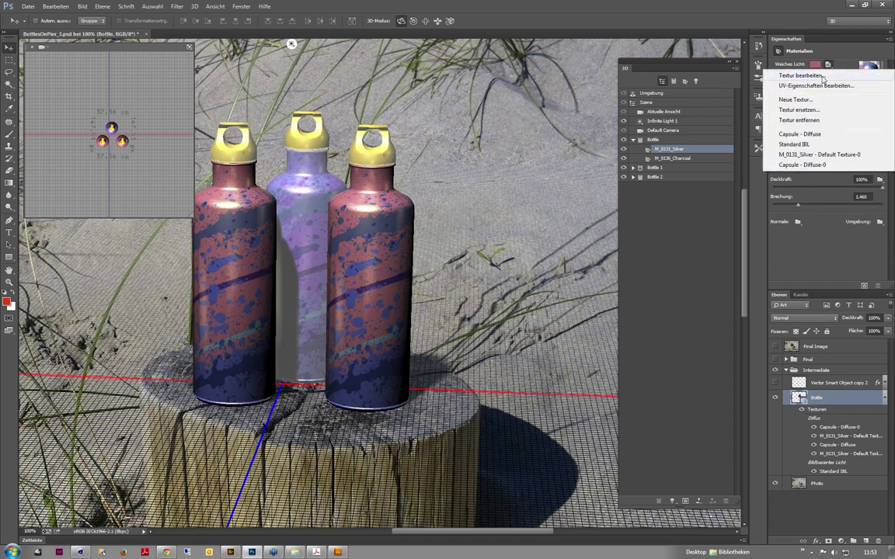
{"action": "left_click", "coordinate": [800, 75]}
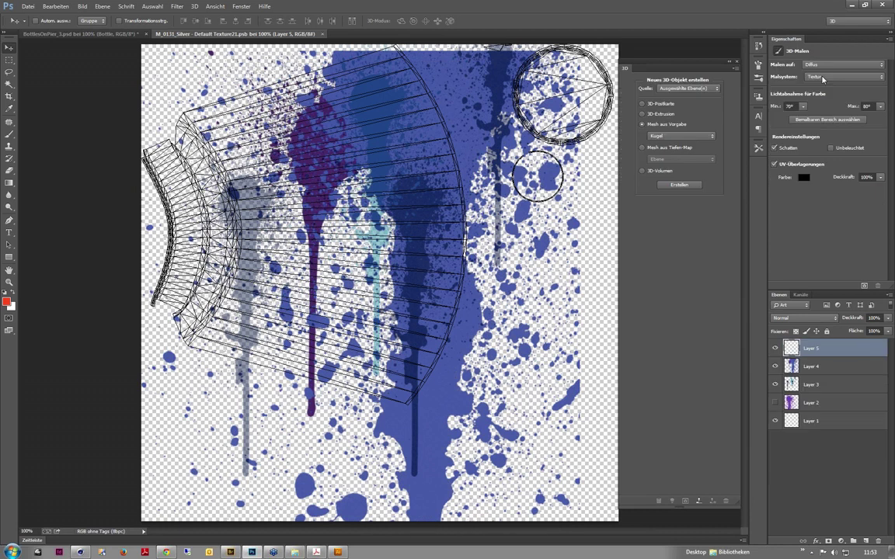
{"action": "left_click", "coordinate": [777, 402]}
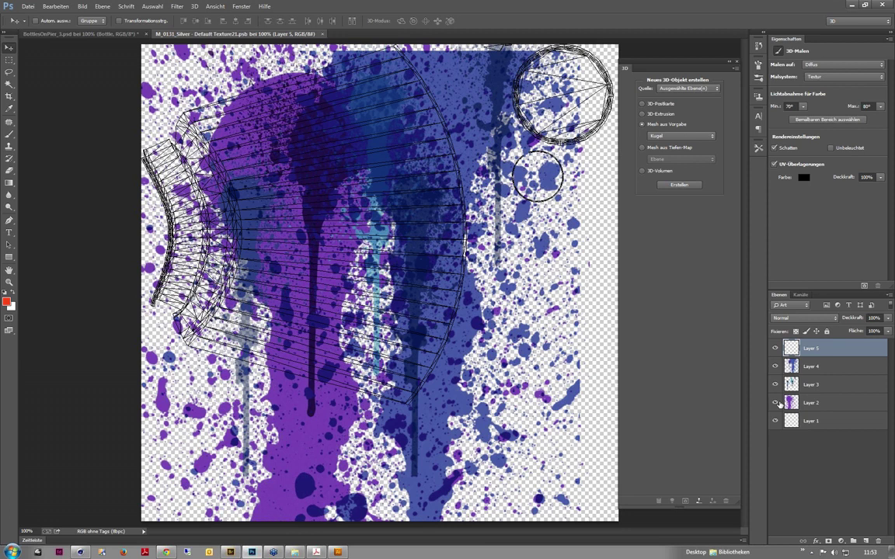
{"action": "left_click", "coordinate": [322, 34]}
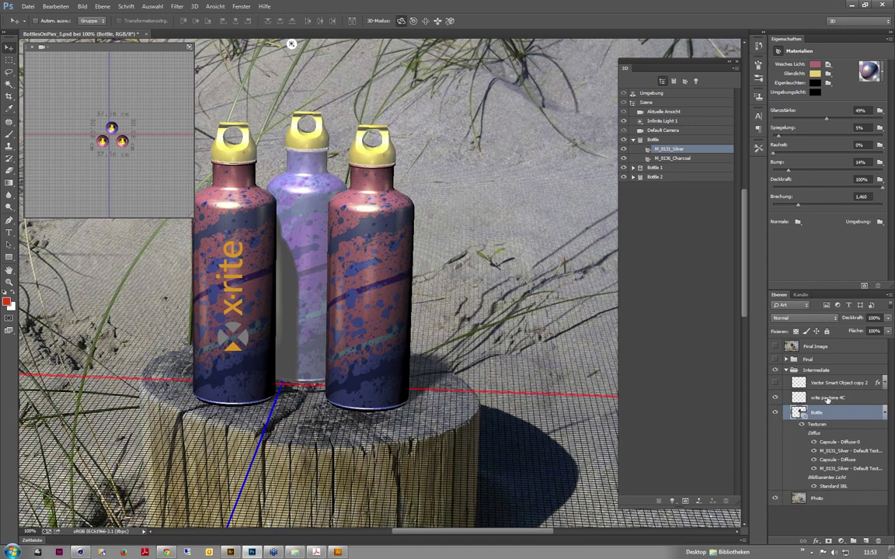
- Select the x-rite logo layer and solo its visibility to compare it against the scene
{"action": "left_click", "coordinate": [827, 397], "text": "ctrl"}
{"action": "left_click", "coordinate": [775, 397], "text": "alt"}
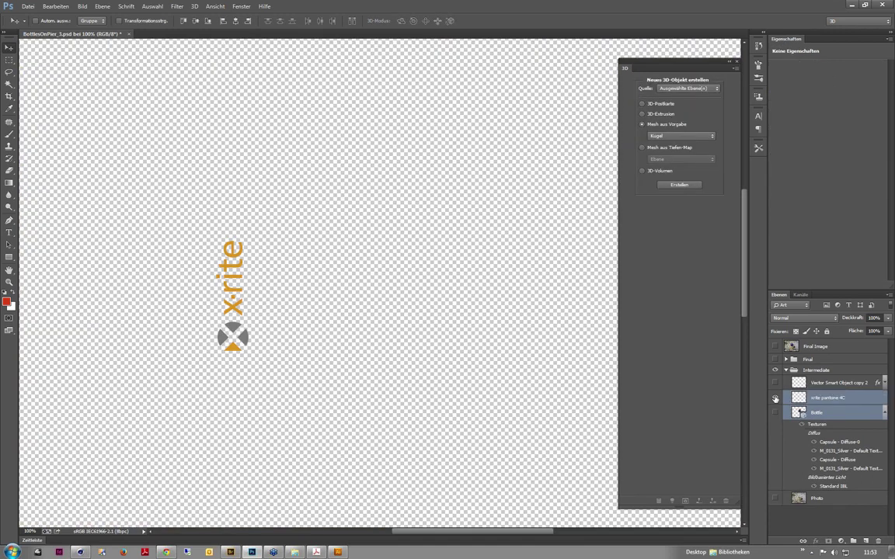
{"action": "left_click", "coordinate": [775, 397], "text": "alt"}
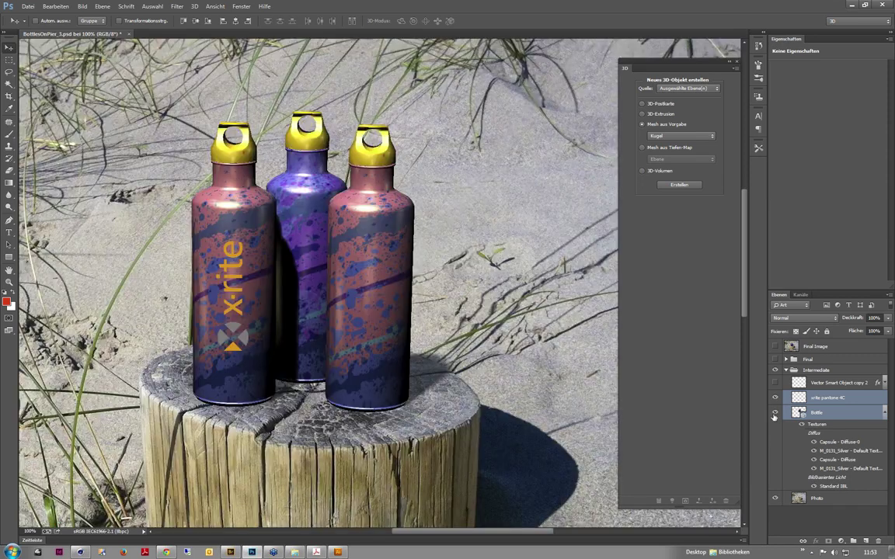
{"action": "left_click", "coordinate": [775, 398], "text": "alt"}
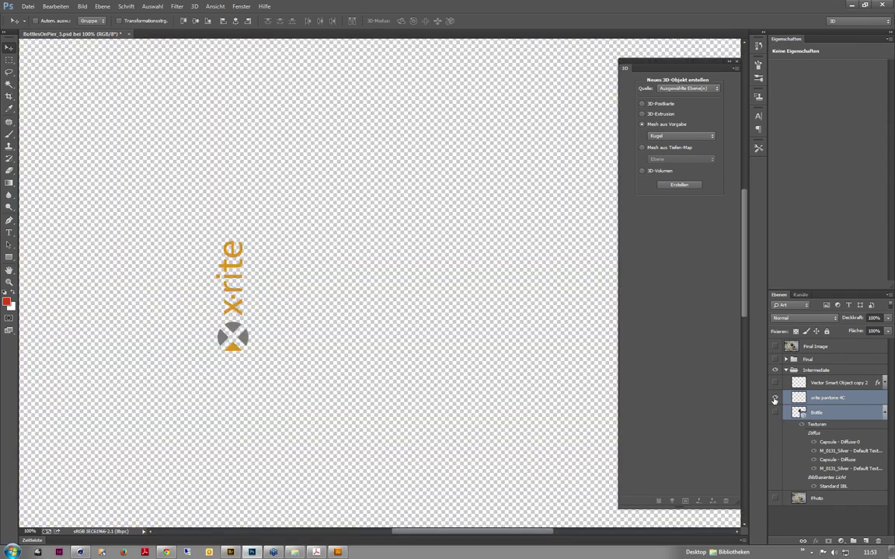
{"action": "left_click", "coordinate": [774, 398], "text": "alt"}
- Hide the bottle textures, select the Intermediate group and Final Image, then close BottlesOnPier_3.psd without saving
{"action": "left_click", "coordinate": [824, 398], "text": "ctrl"}
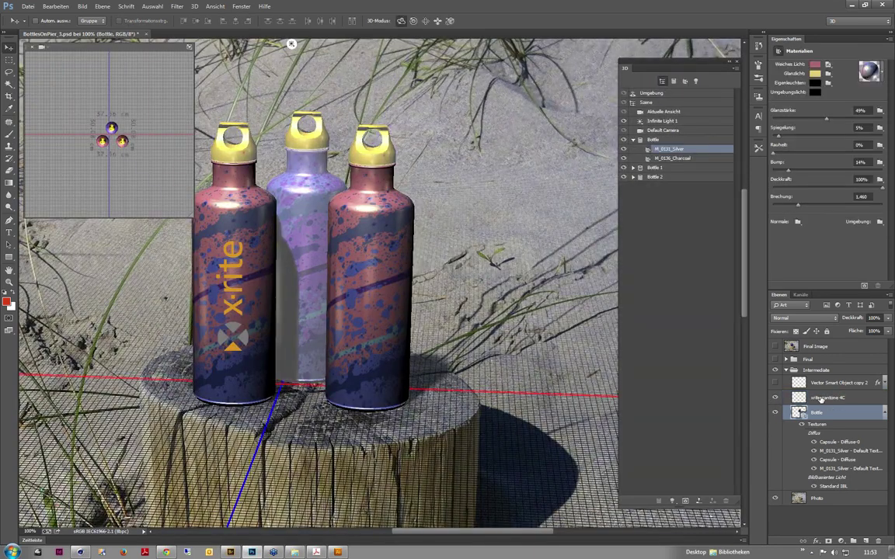
{"action": "left_click", "coordinate": [822, 398], "text": "ctrl"}
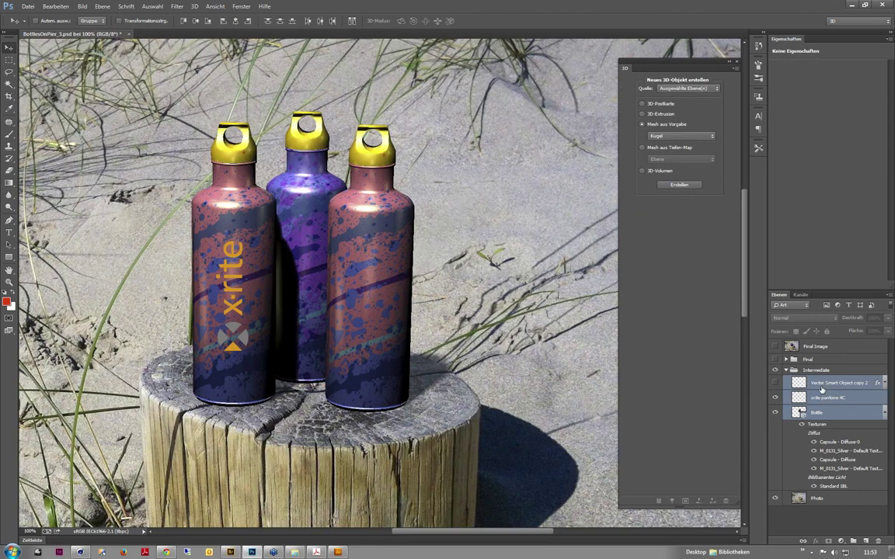
{"action": "left_click", "coordinate": [802, 424]}
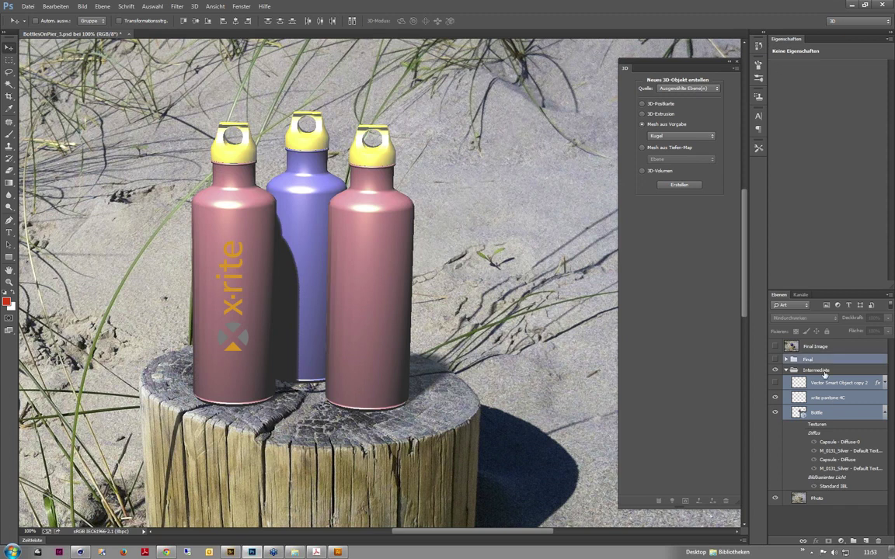
{"action": "left_click", "coordinate": [823, 371], "text": "ctrl"}
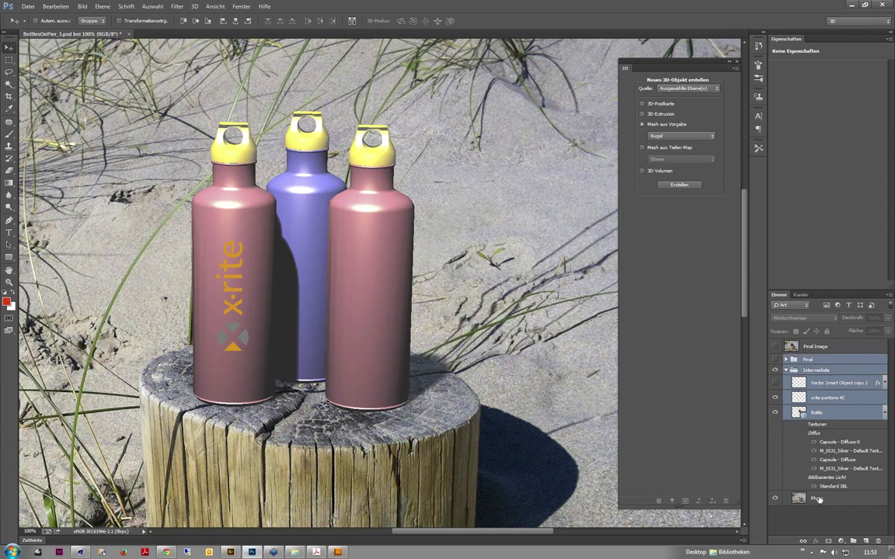
{"action": "left_click", "coordinate": [809, 347], "text": "ctrl"}
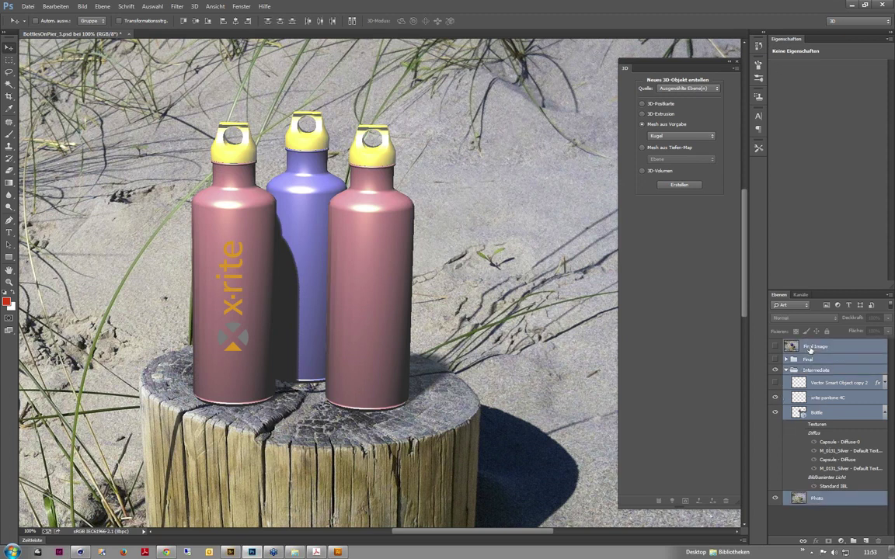
{"action": "left_click", "coordinate": [116, 34]}
{"action": "left_click", "coordinate": [456, 211]}
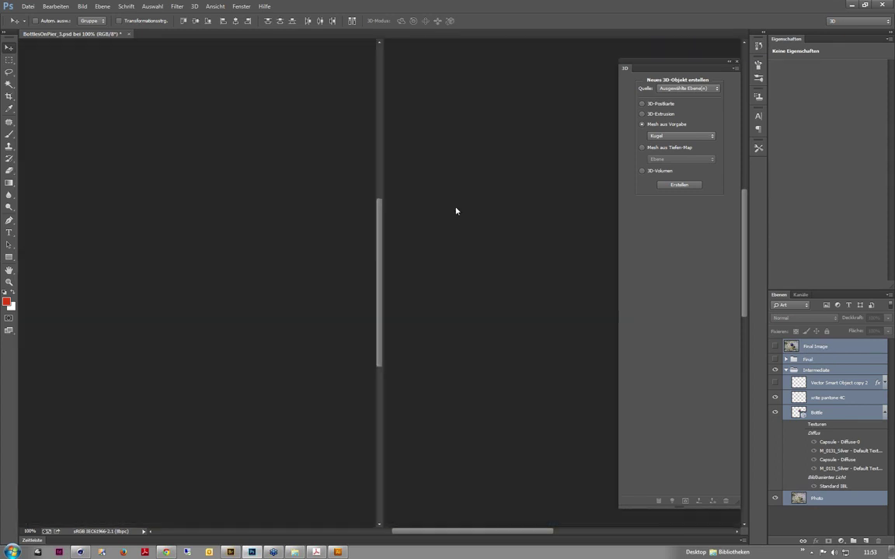
- Reopen BottlesOnPier_3.psd from recent files, hide the Final group, and expand the Final and Intermediate groups
{"action": "left_click", "coordinate": [28, 6]}
{"action": "mouse_move", "coordinate": [54, 70]}
{"action": "left_click", "coordinate": [253, 71]}
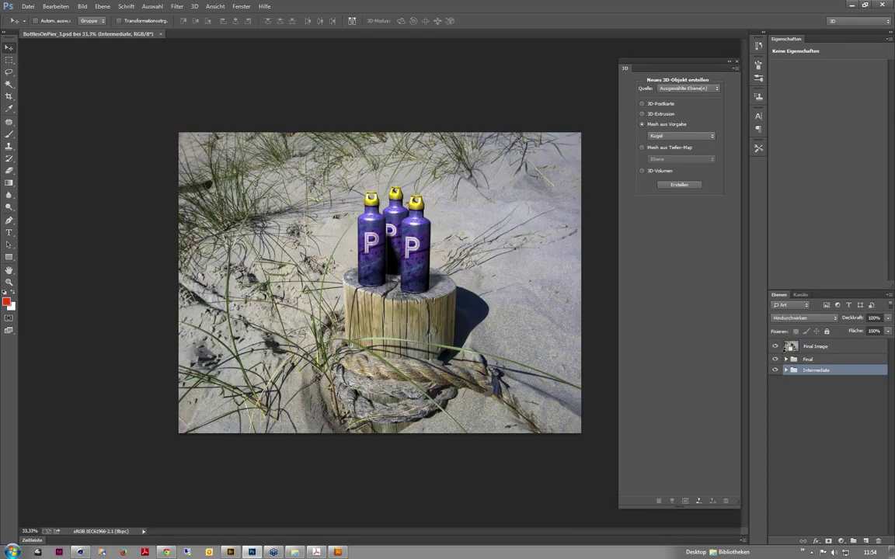
{"action": "left_click", "coordinate": [775, 359]}
{"action": "left_click", "coordinate": [774, 347]}
{"action": "left_click", "coordinate": [786, 371], "text": "ctrl+alt"}
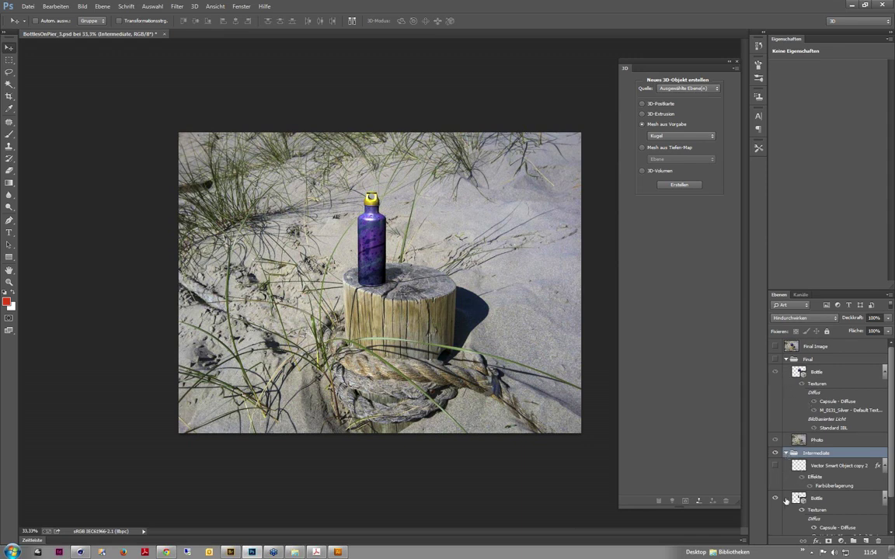
{"action": "scroll", "coordinate": [890, 456], "scroll_direction": "down", "scroll_amount": 2}
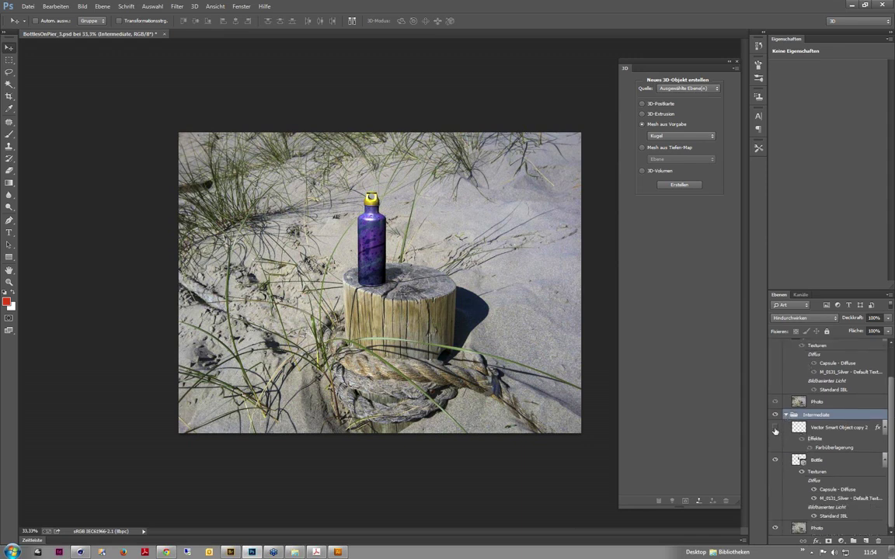
- Solo-compare the Vector Smart Object copy 2 and Bottle layers, leaving copy 2 hidden
{"action": "left_click", "coordinate": [775, 428], "text": "alt"}
{"action": "left_click", "coordinate": [775, 429], "text": "alt"}
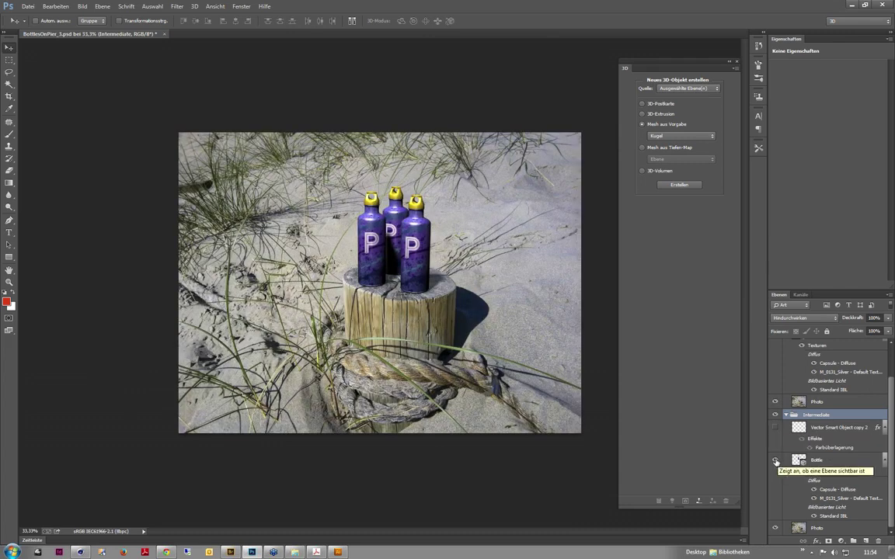
{"action": "left_click", "coordinate": [775, 461], "text": "alt"}
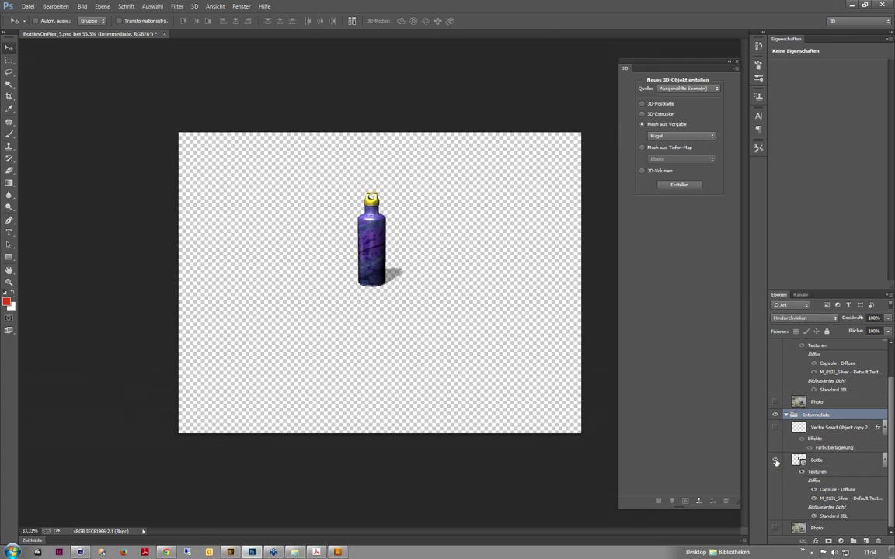
{"action": "left_click", "coordinate": [775, 462], "text": "alt"}
{"action": "left_click", "coordinate": [775, 428], "text": "alt"}
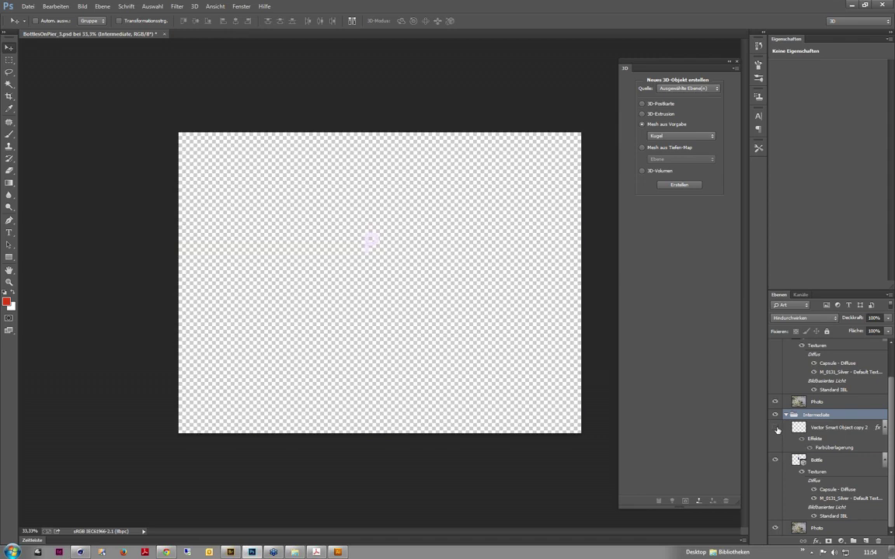
{"action": "left_click", "coordinate": [776, 429], "text": "alt"}
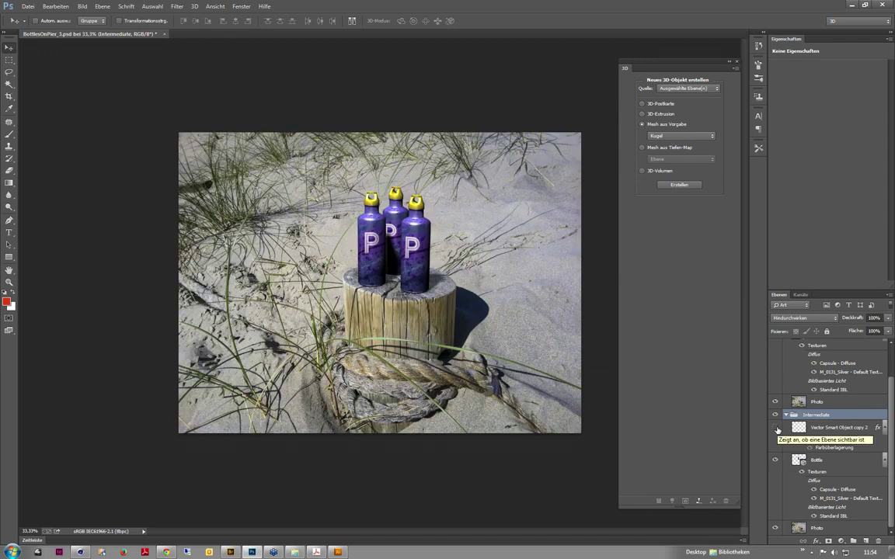
{"action": "left_click", "coordinate": [775, 427]}
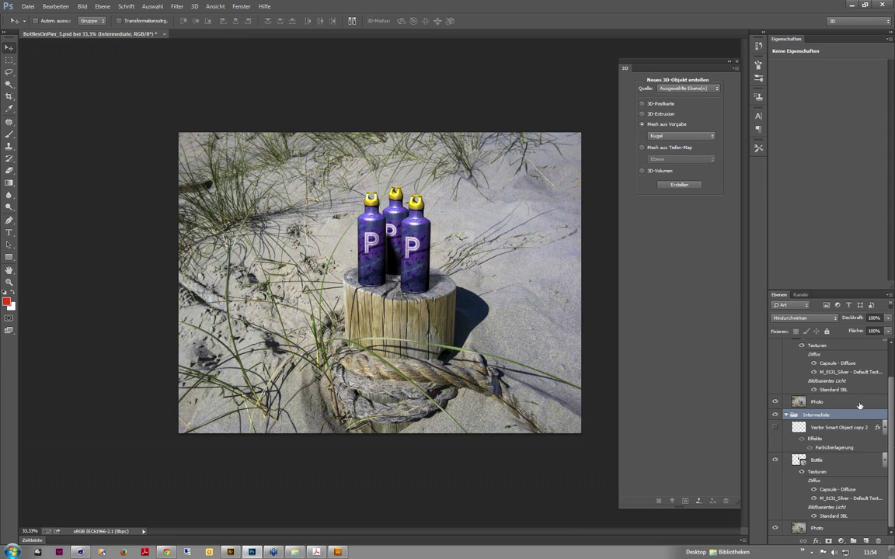
- Quit Photoshop without saving, then quit Cinema 4D
{"action": "left_click", "coordinate": [888, 5]}
{"action": "left_click", "coordinate": [457, 209]}
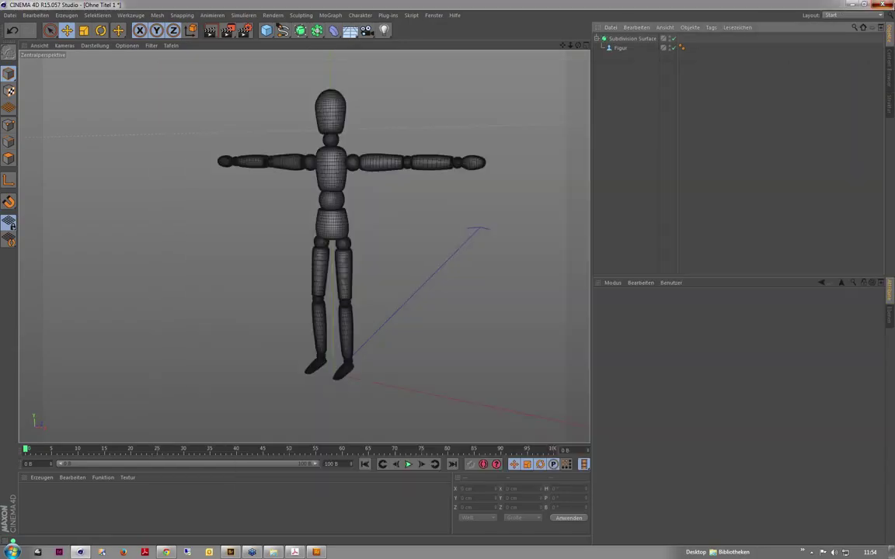
{"action": "key", "text": "alt+F4"}
- Close Cinema 4D without saving and open the 3D_WaterBottles folder in a new Bridge window
{"action": "left_click", "coordinate": [459, 314]}
{"action": "right_click", "coordinate": [317, 551]}
{"action": "left_click", "coordinate": [327, 529]}
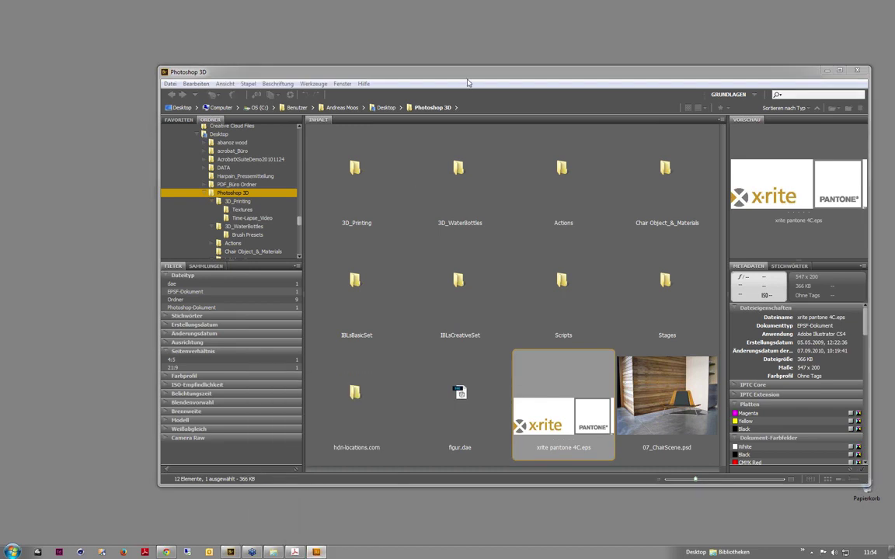
{"action": "left_click_drag", "start_coordinate": [446, 76], "coordinate": [352, 69]}
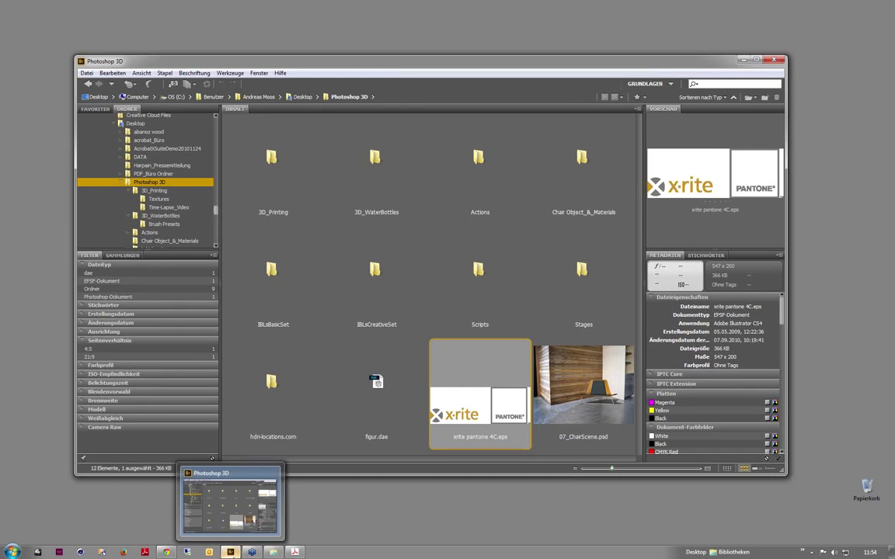
{"action": "left_click", "coordinate": [375, 171]}
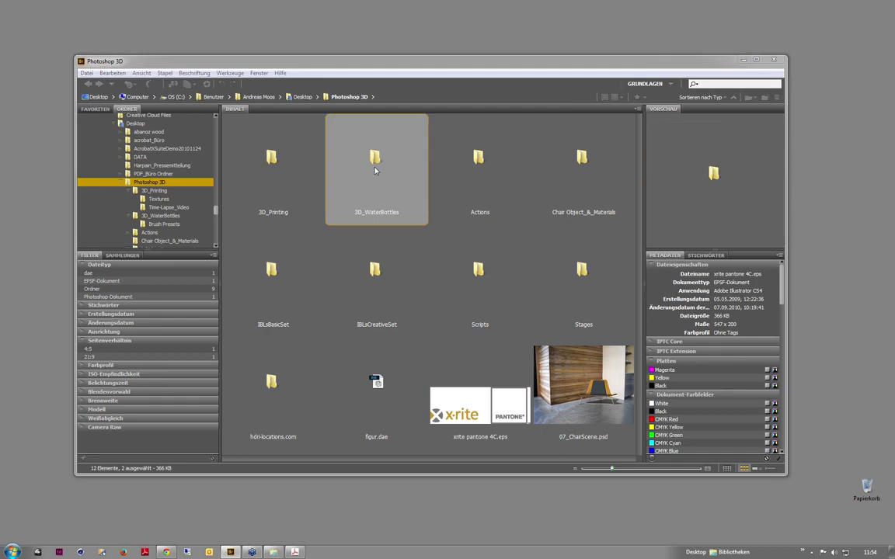
{"action": "double_click", "coordinate": [374, 171]}
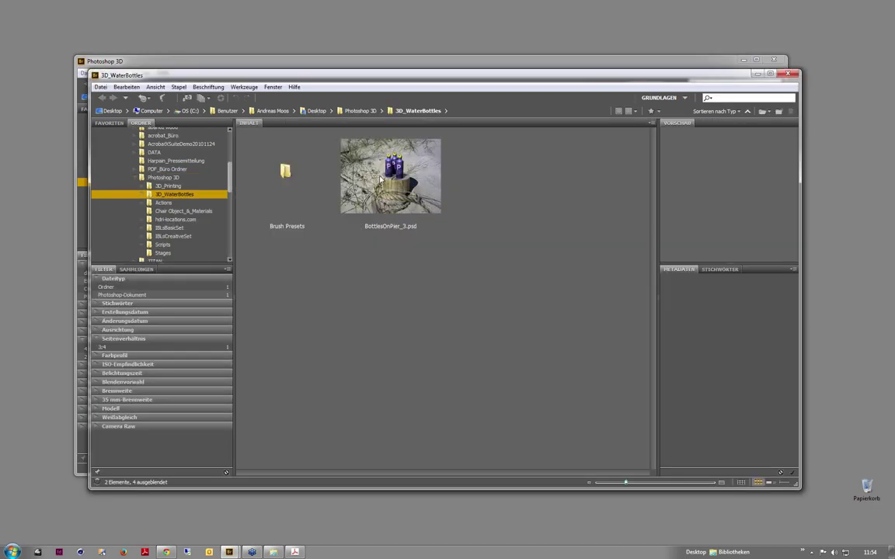
- Rearrange the Bridge windows and close Bridge completely
{"action": "key", "text": "ctrl+w"}
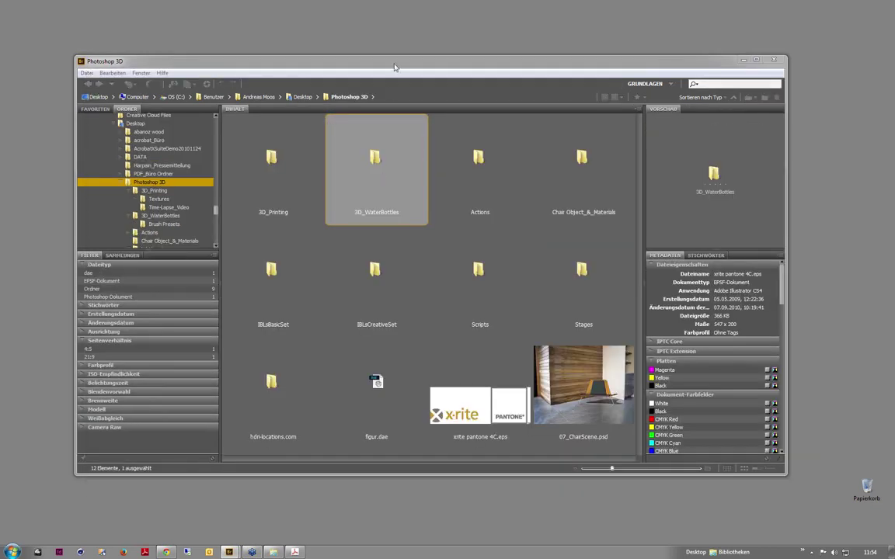
{"action": "left_click_drag", "start_coordinate": [395, 67], "coordinate": [473, 87]}
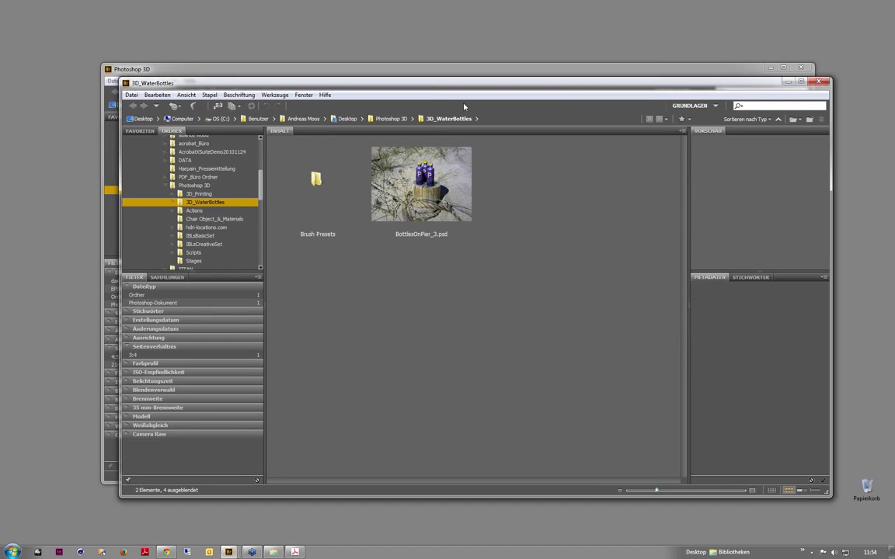
{"action": "mouse_move", "coordinate": [435, 92]}
{"action": "left_mouse_down"}
{"action": "mouse_move", "coordinate": [436, 172]}
{"action": "mouse_move", "coordinate": [430, 166]}
{"action": "left_mouse_up"}
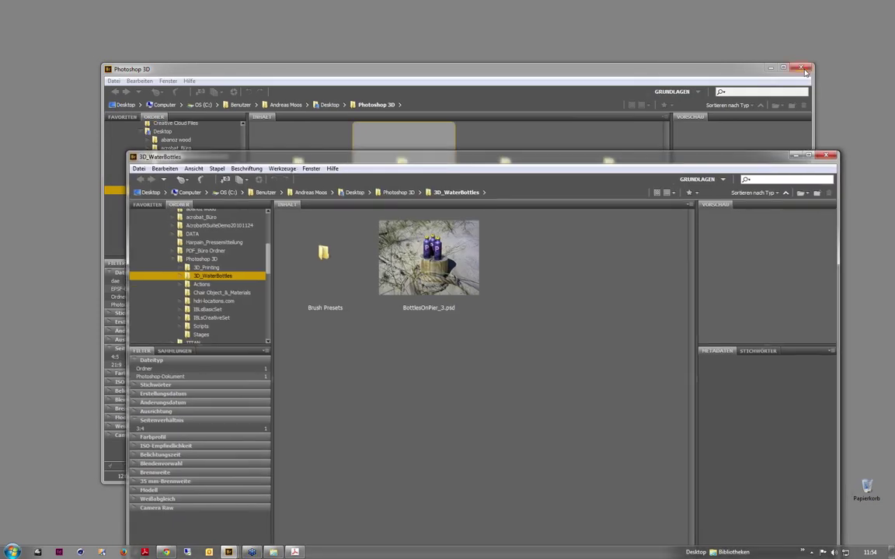
{"action": "left_click", "coordinate": [805, 71]}
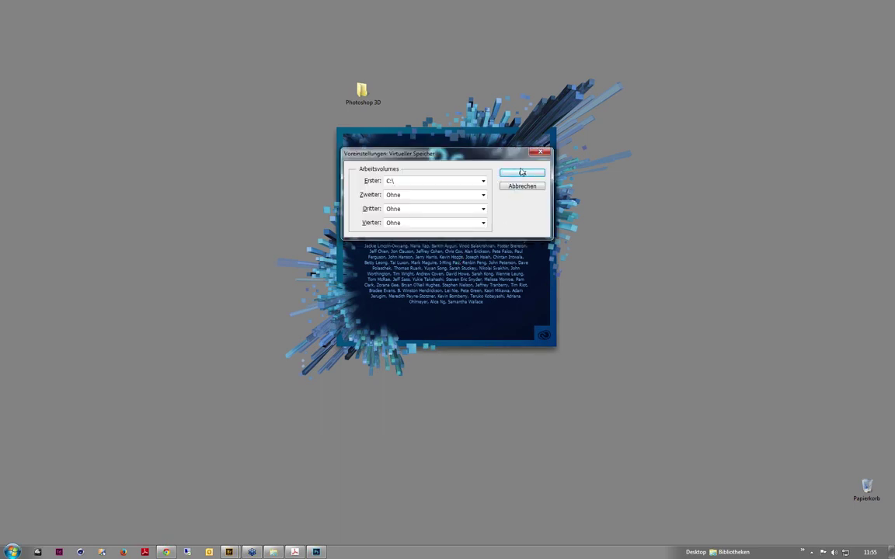
- Accept the scratch disk settings and briefly toggle the Final group and extra bottles' visibility
{"action": "left_click", "coordinate": [520, 174]}
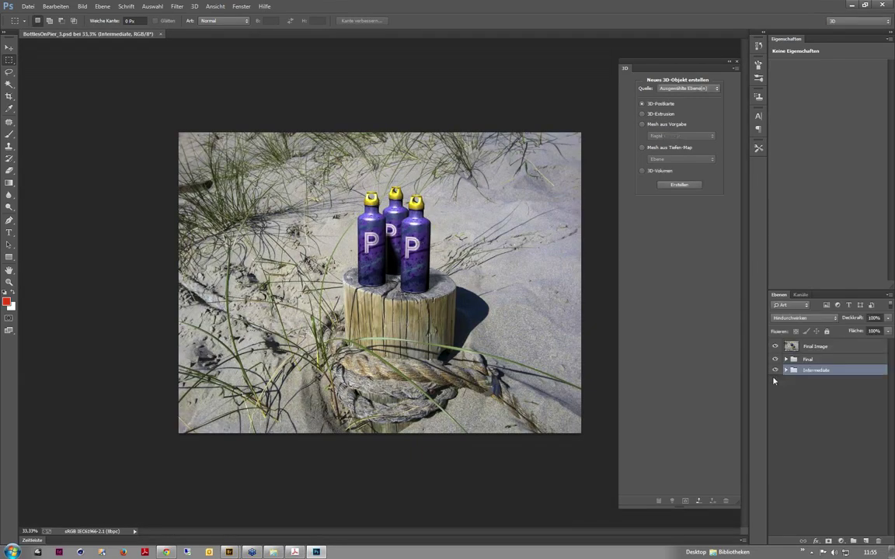
{"action": "left_click", "coordinate": [775, 360]}
{"action": "left_click", "coordinate": [775, 378]}
{"action": "left_click", "coordinate": [774, 347]}
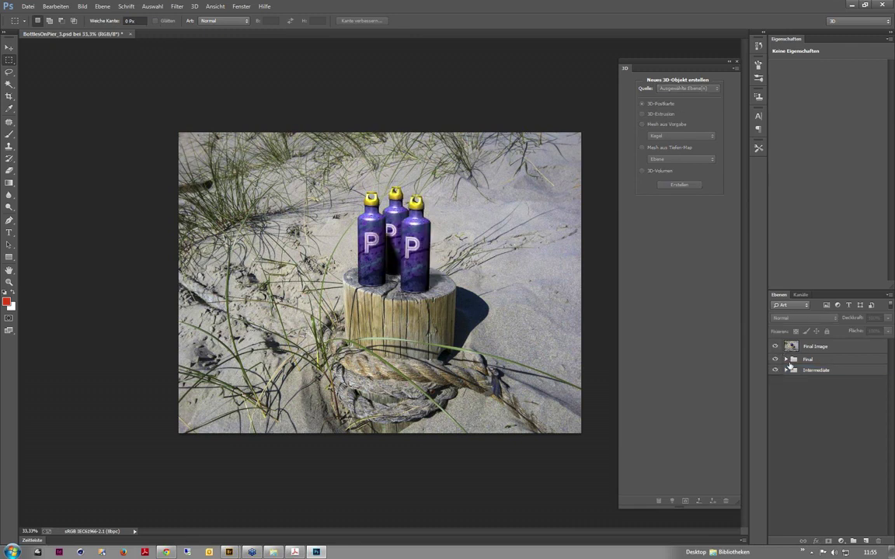
- Expand the Final and Intermediate groups and solo-compare the Vector Smart Object copy 2 and Bottle layers
{"action": "left_click", "coordinate": [786, 359]}
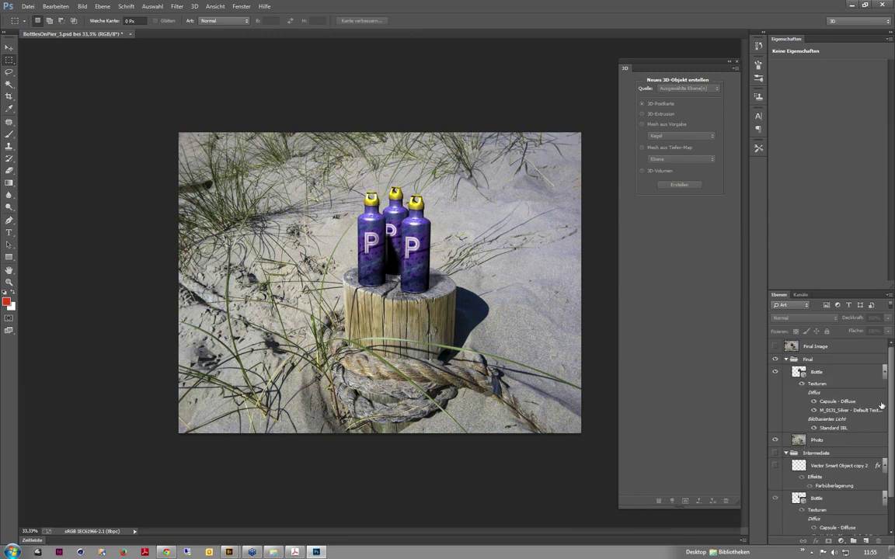
{"action": "scroll", "coordinate": [892, 375], "scroll_direction": "down", "scroll_amount": 1}
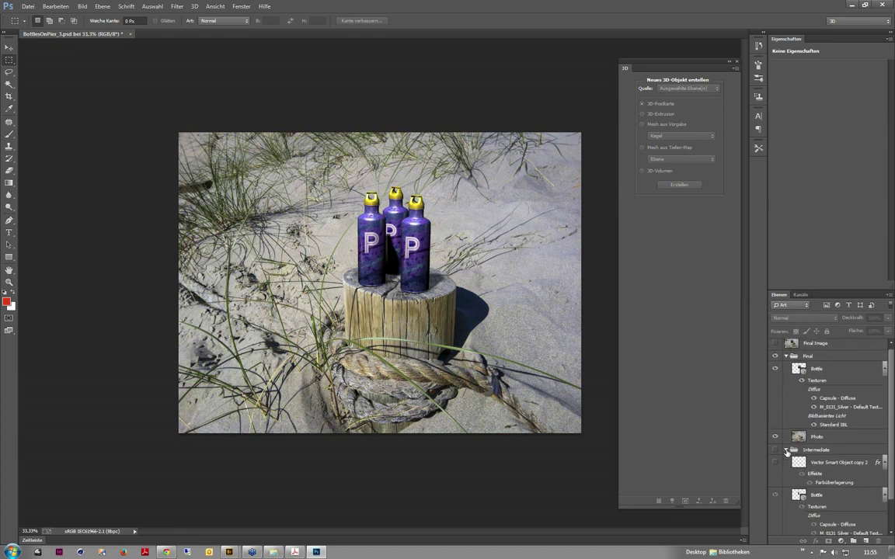
{"action": "left_click", "coordinate": [811, 371]}
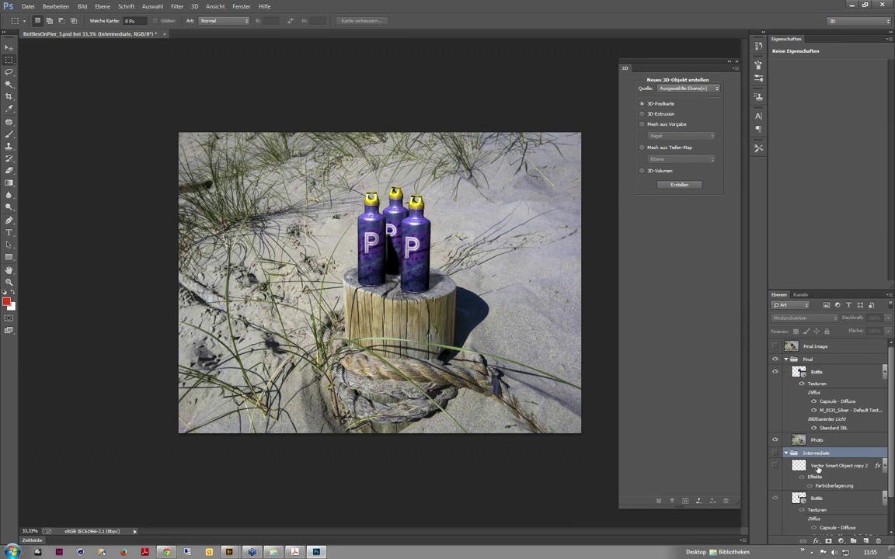
{"action": "left_click", "coordinate": [774, 470], "text": "alt"}
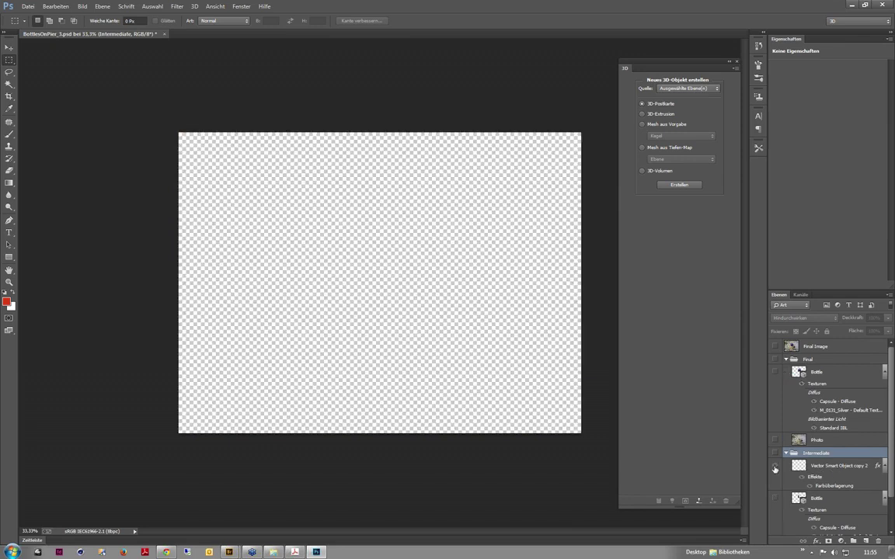
{"action": "left_click", "coordinate": [774, 470], "text": "alt"}
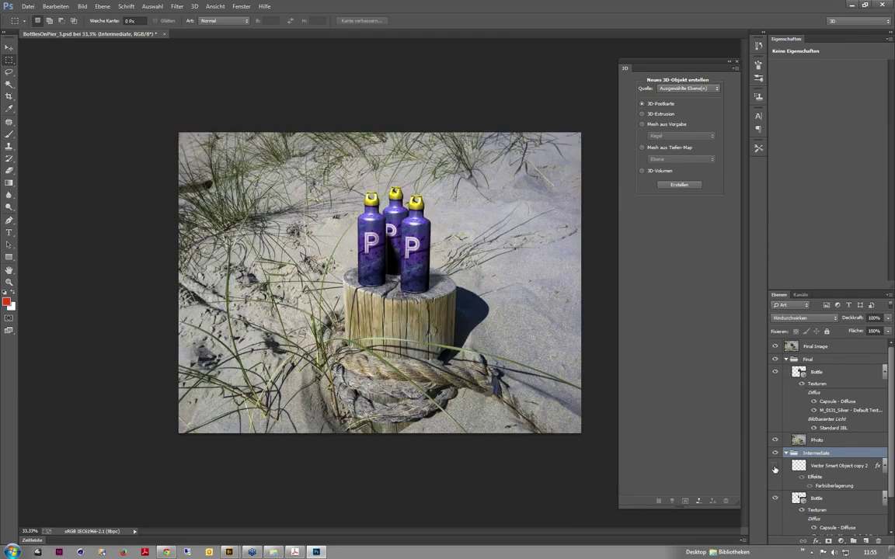
{"action": "left_click", "coordinate": [774, 469], "text": "alt"}
{"action": "left_click", "coordinate": [774, 469], "text": "alt"}
{"action": "left_click", "coordinate": [774, 466]}
- Glance at the Layers panel menu without choosing anything, then switch to the Move tool
{"action": "left_click", "coordinate": [890, 294]}
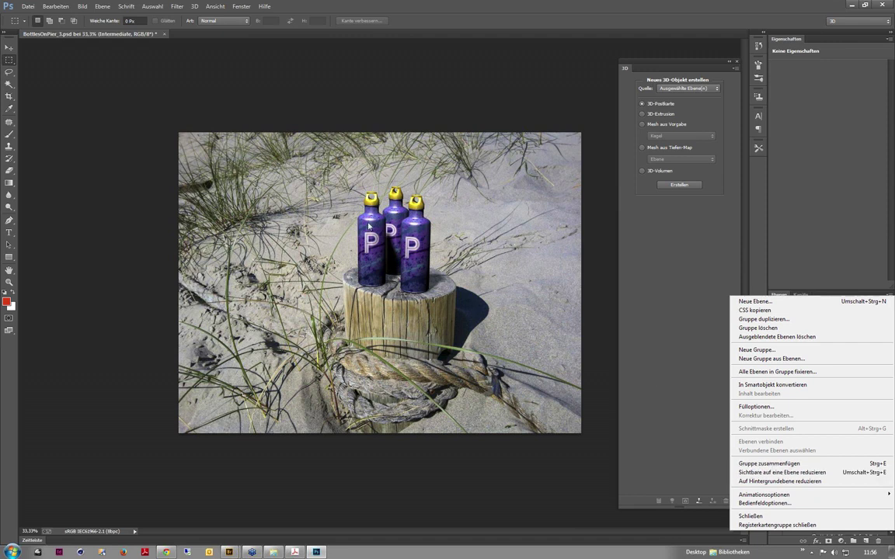
{"action": "left_click", "coordinate": [810, 186]}
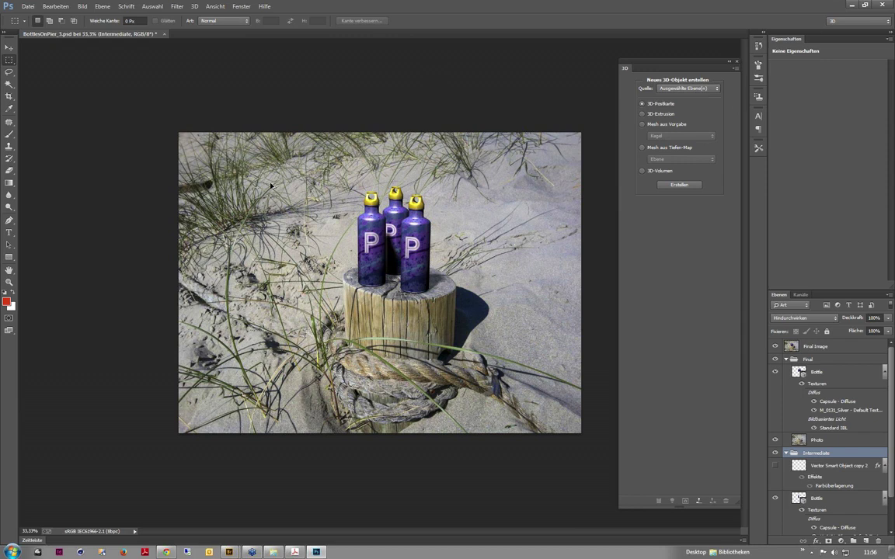
{"action": "left_click", "coordinate": [9, 47]}
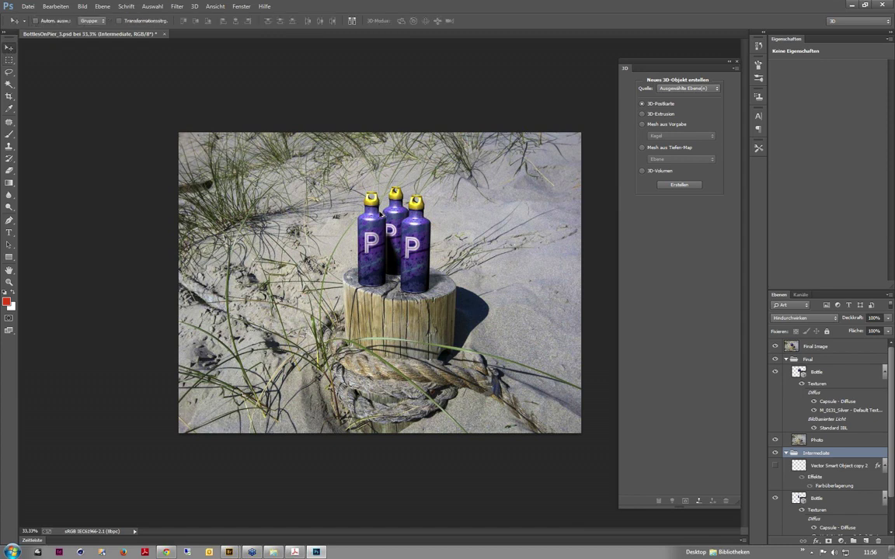
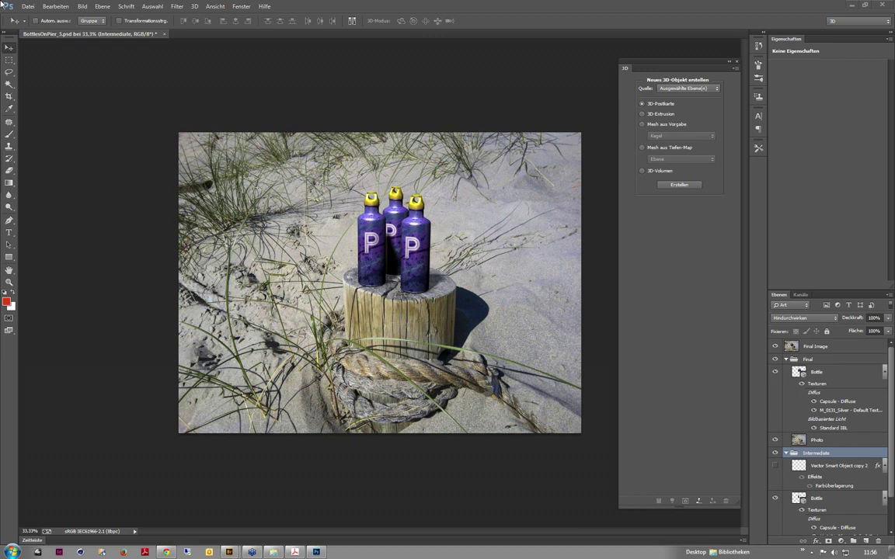
- Close the bottle composite document, discarding its unsaved changes
{"action": "left_click", "coordinate": [810, 553]}
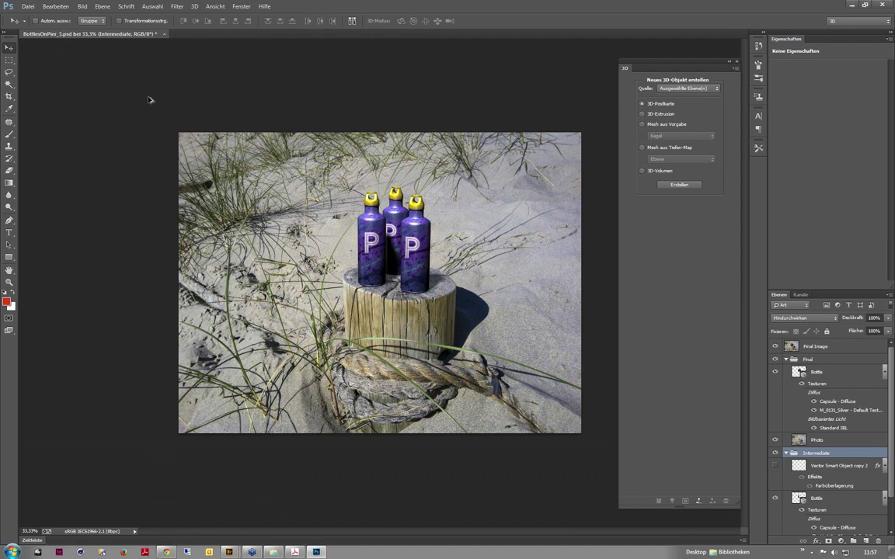
{"action": "left_click", "coordinate": [132, 37]}
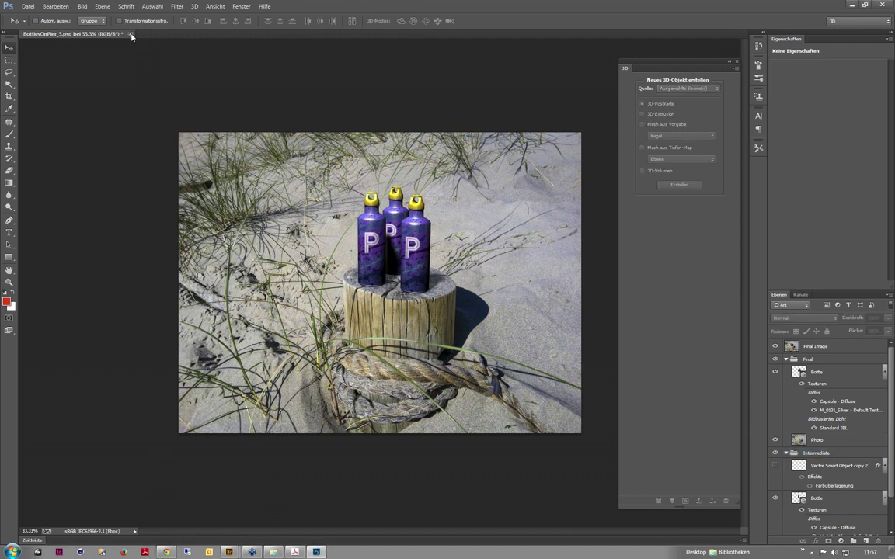
{"action": "left_click", "coordinate": [130, 34]}
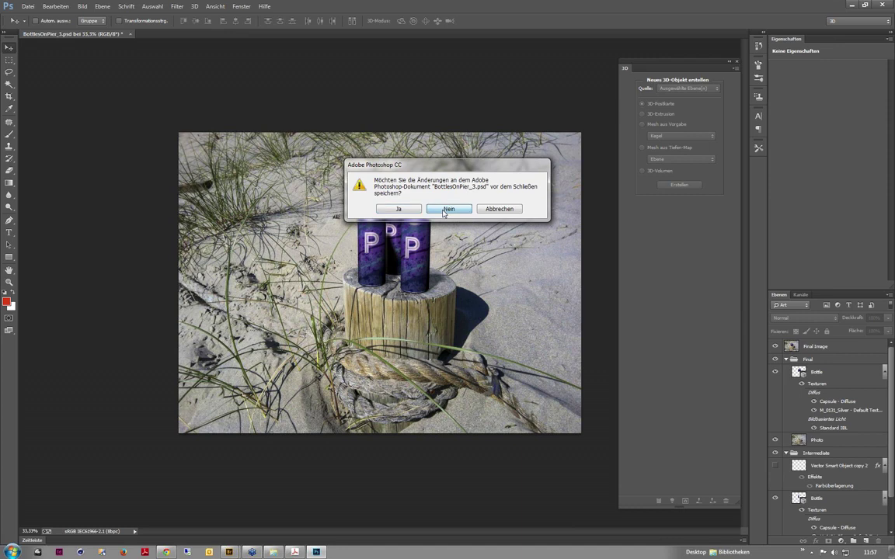
{"action": "left_click", "coordinate": [446, 210]}
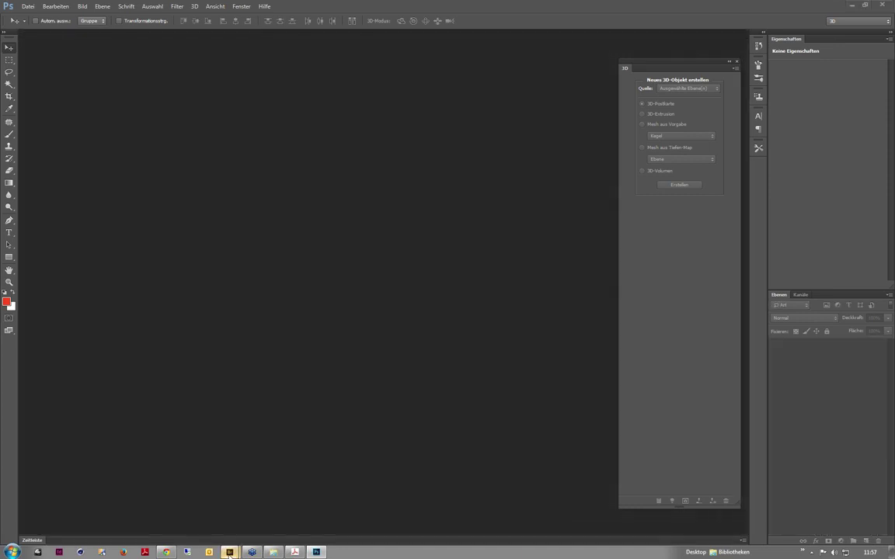
- Reopen BottlesOnPier_3.psd from the recent files list and make the Final layer group visible
{"action": "left_click", "coordinate": [230, 552]}
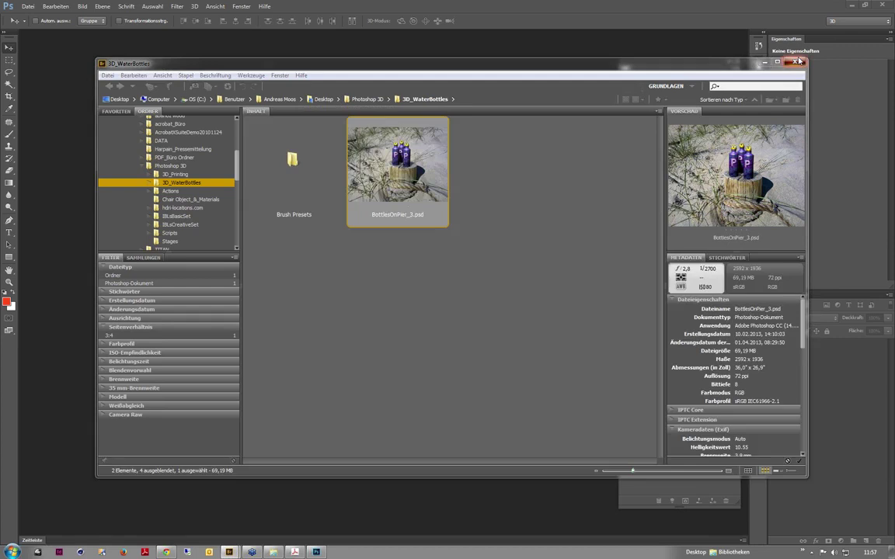
{"action": "left_click", "coordinate": [69, 39]}
{"action": "left_click", "coordinate": [33, 7]}
{"action": "mouse_move", "coordinate": [53, 70]}
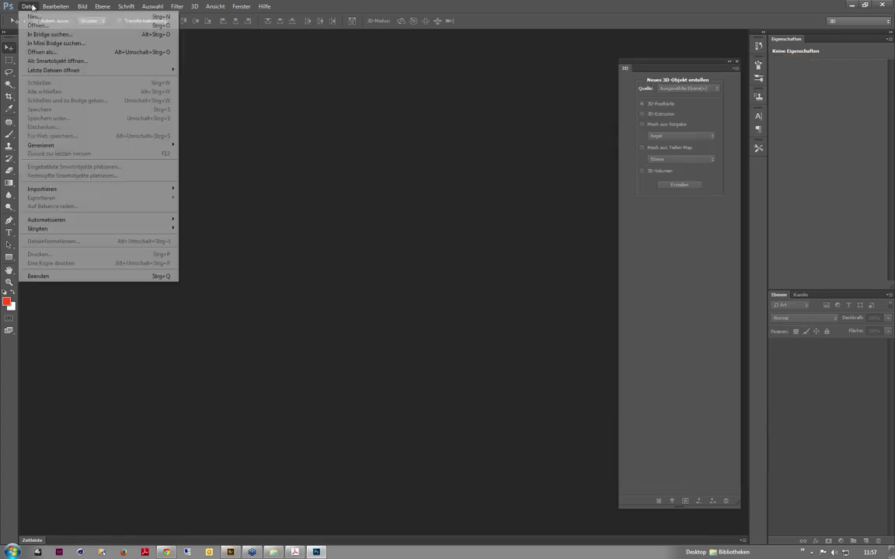
{"action": "left_click", "coordinate": [187, 68]}
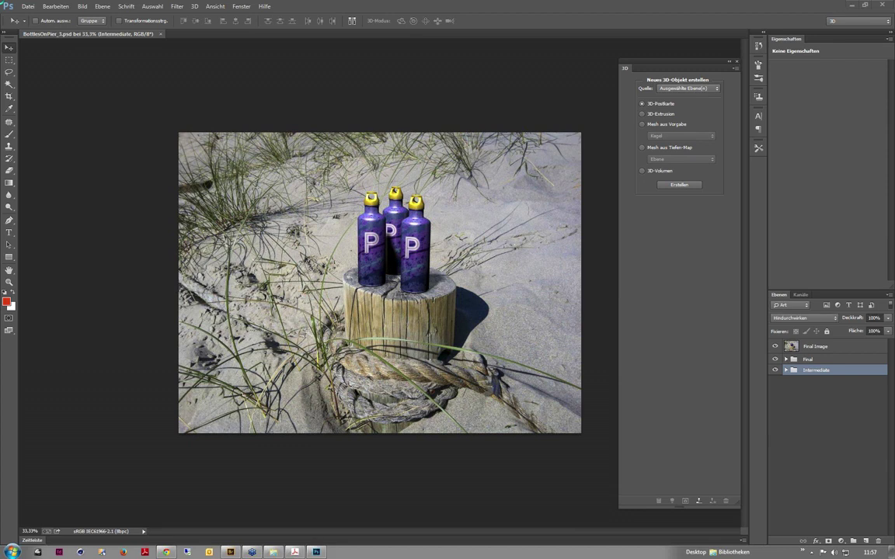
{"action": "left_click", "coordinate": [775, 360]}
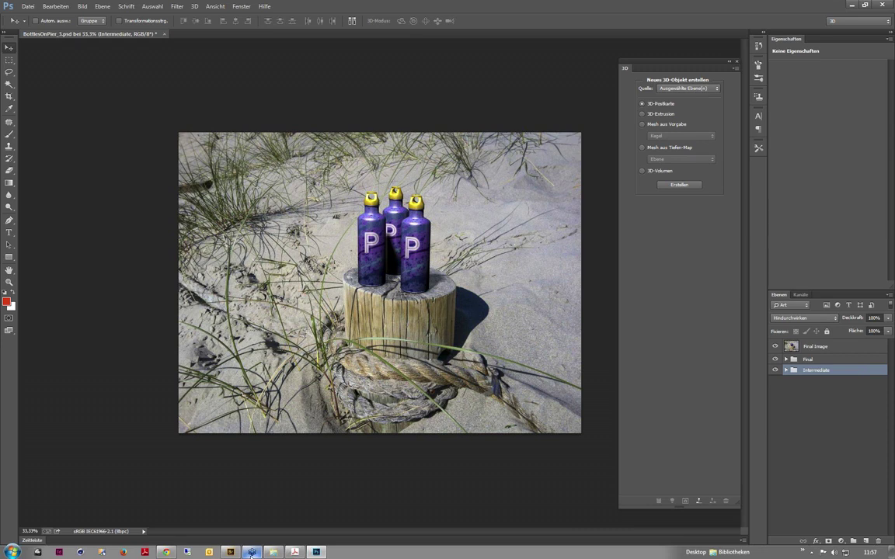
- Show webinar.pdf's page 4 'Mehr Infos - offene Fragen' slide in Acrobat, then minimize it
{"action": "left_click", "coordinate": [293, 553]}
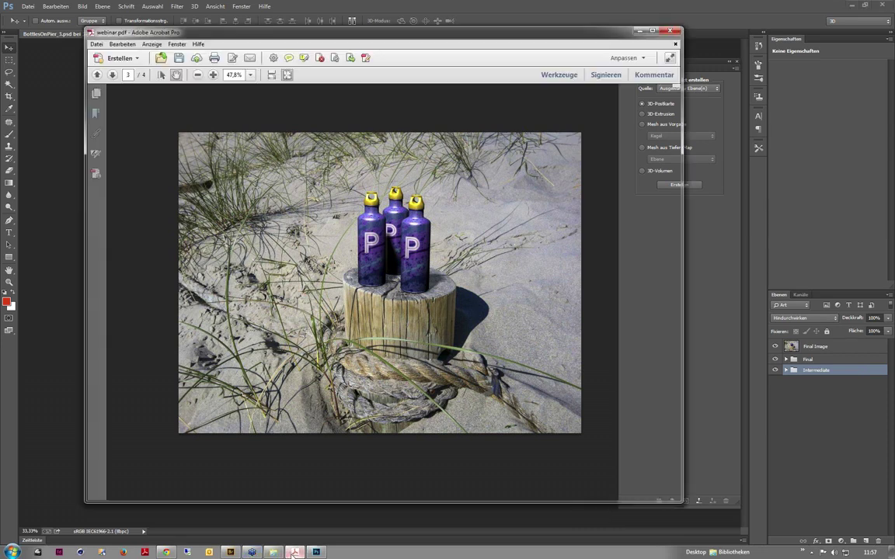
{"action": "left_click_drag", "start_coordinate": [680, 288], "coordinate": [675, 385]}
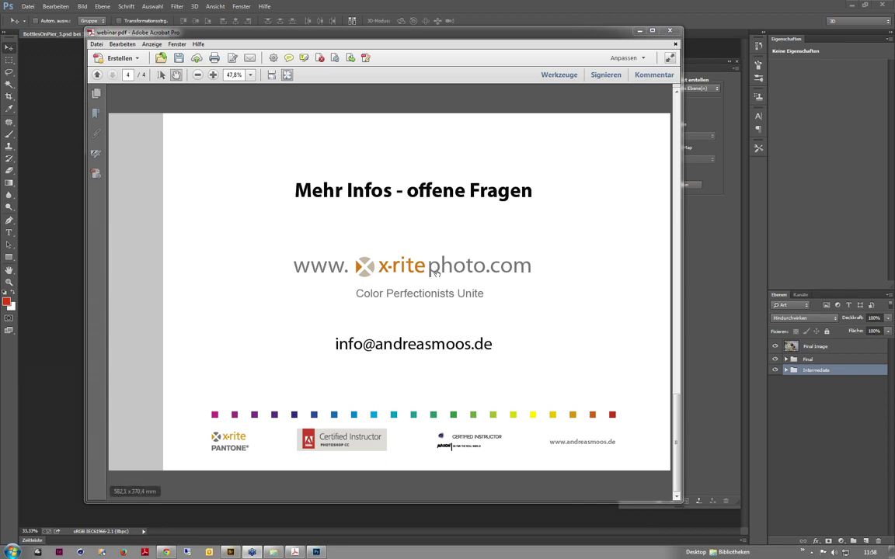
{"action": "scroll", "coordinate": [675, 210], "scroll_direction": "up", "scroll_amount": 3}
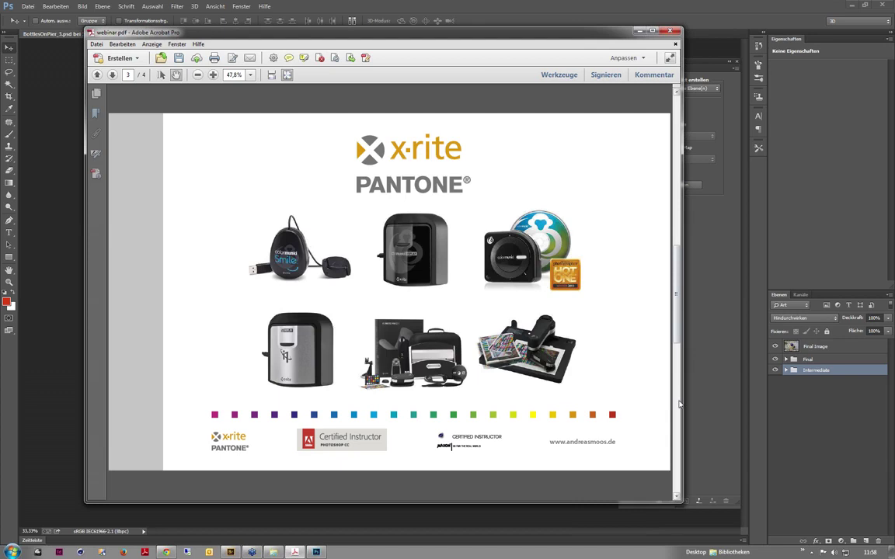
{"action": "scroll", "coordinate": [31, 414], "scroll_direction": "down", "scroll_amount": 3}
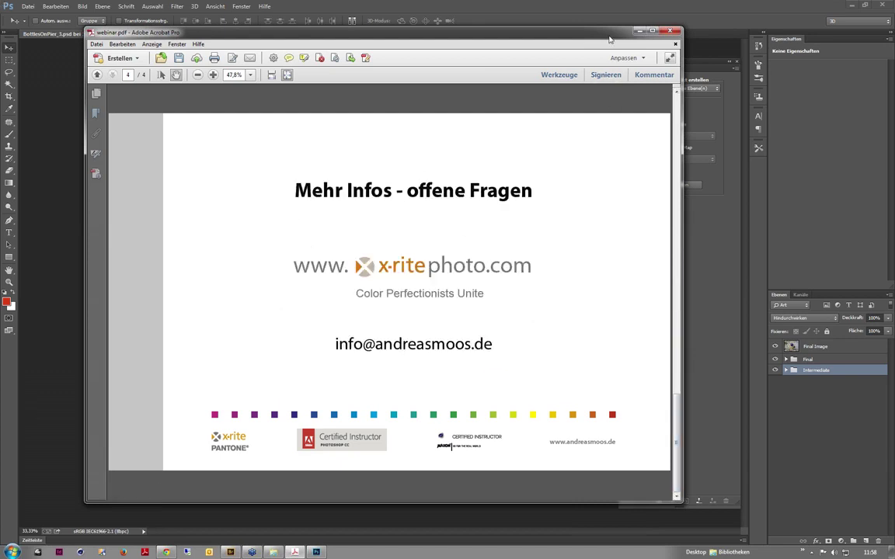
{"action": "left_click_drag", "start_coordinate": [610, 38], "coordinate": [626, 41]}
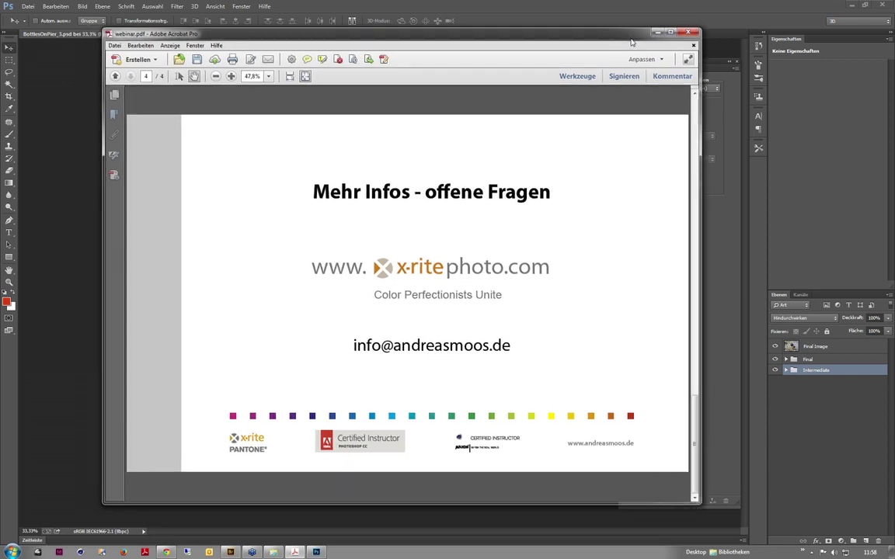
{"action": "left_click", "coordinate": [664, 33]}
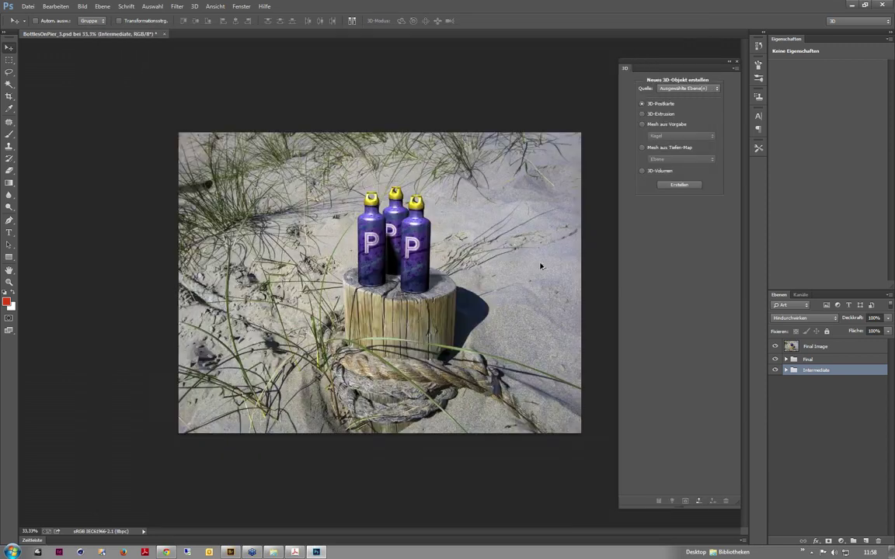
- Hide and re-show the Intermediate, Final Image and Final groups to compare, then bring webinar.pdf forward
{"action": "left_click", "coordinate": [775, 372]}
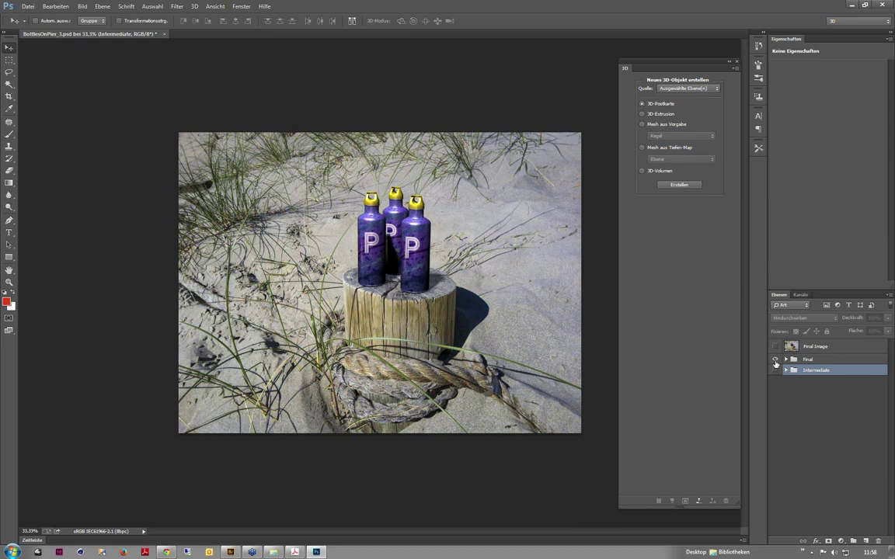
{"action": "left_click", "coordinate": [774, 370]}
{"action": "left_click", "coordinate": [774, 361], "text": "alt"}
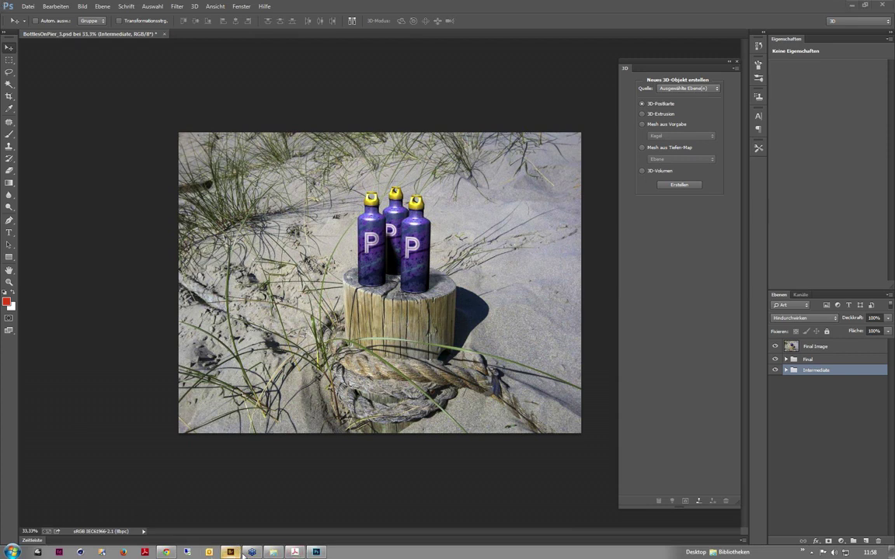
{"action": "left_click", "coordinate": [295, 552]}
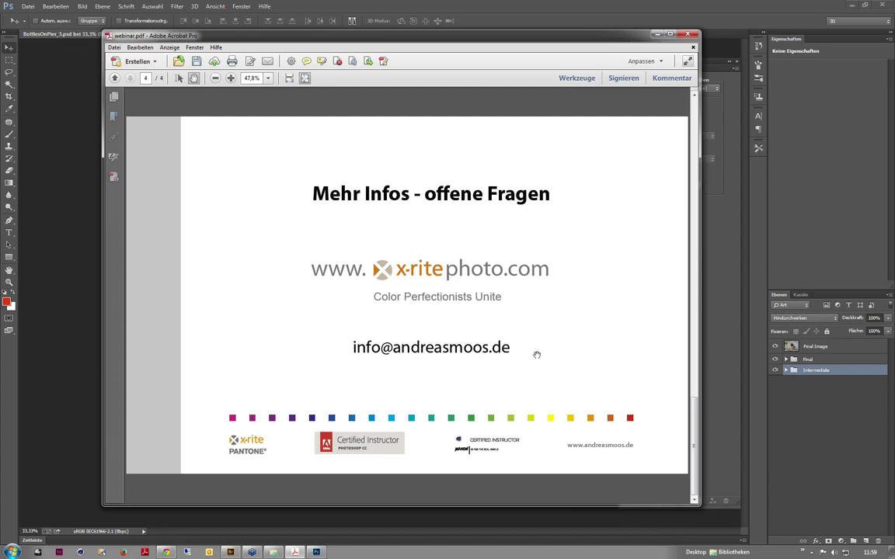
- Page webinar.pdf back to slide 1, dismissing Photoshop's blend mode list unchanged along the way
{"action": "left_click", "coordinate": [694, 105]}
{"action": "left_click", "coordinate": [693, 106]}
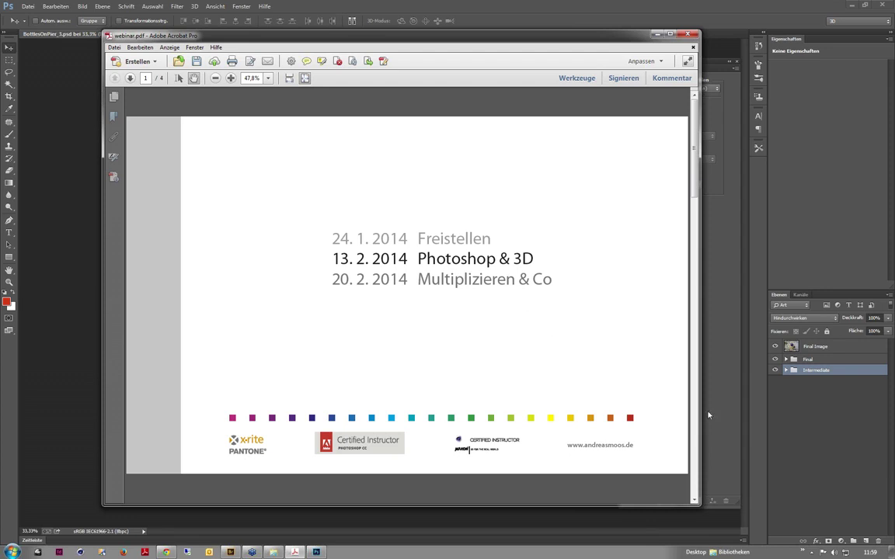
{"action": "left_click", "coordinate": [802, 318]}
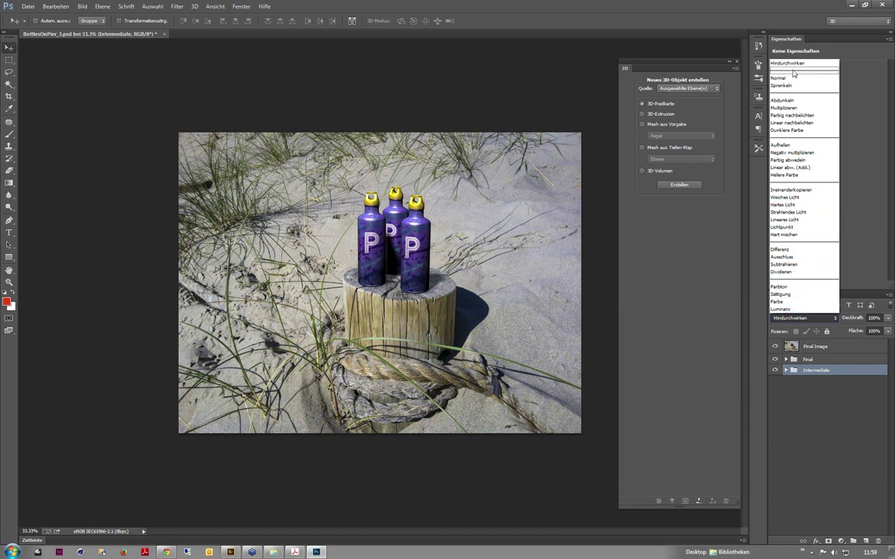
{"action": "left_click", "coordinate": [826, 436]}
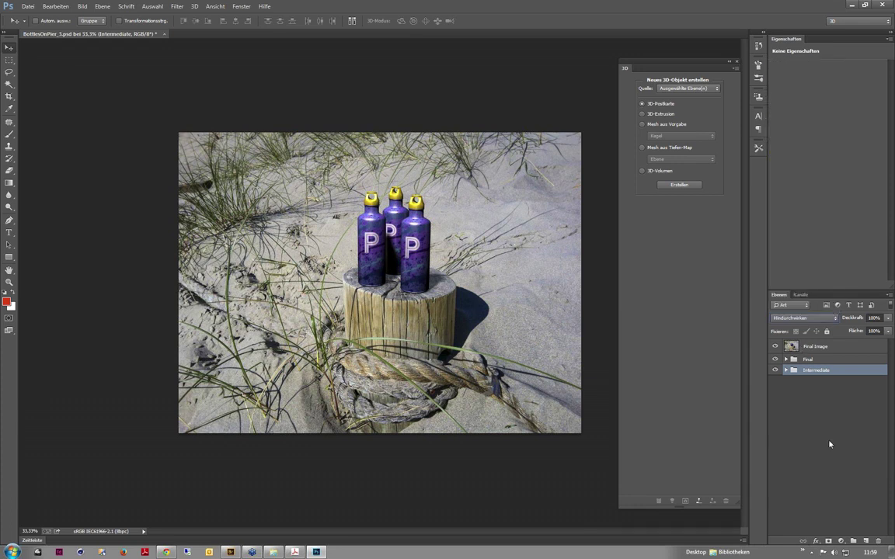
{"action": "left_click", "coordinate": [294, 552]}
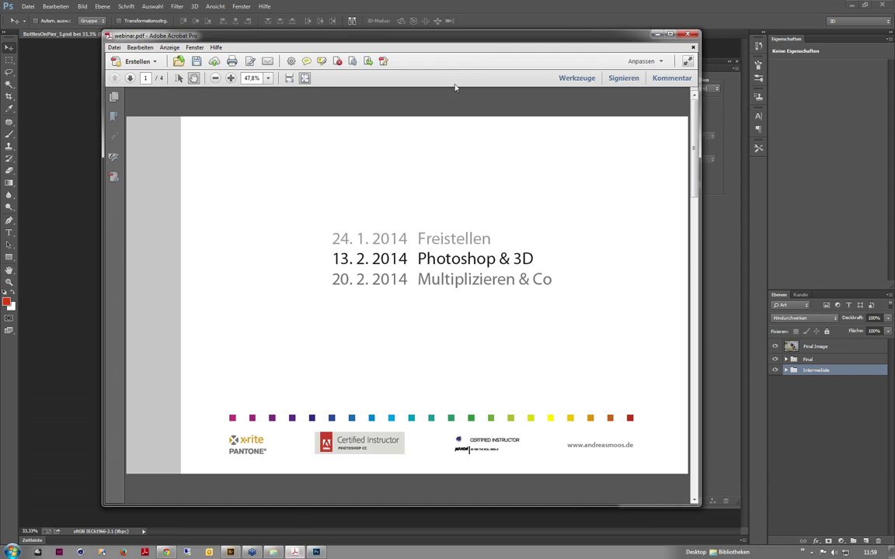